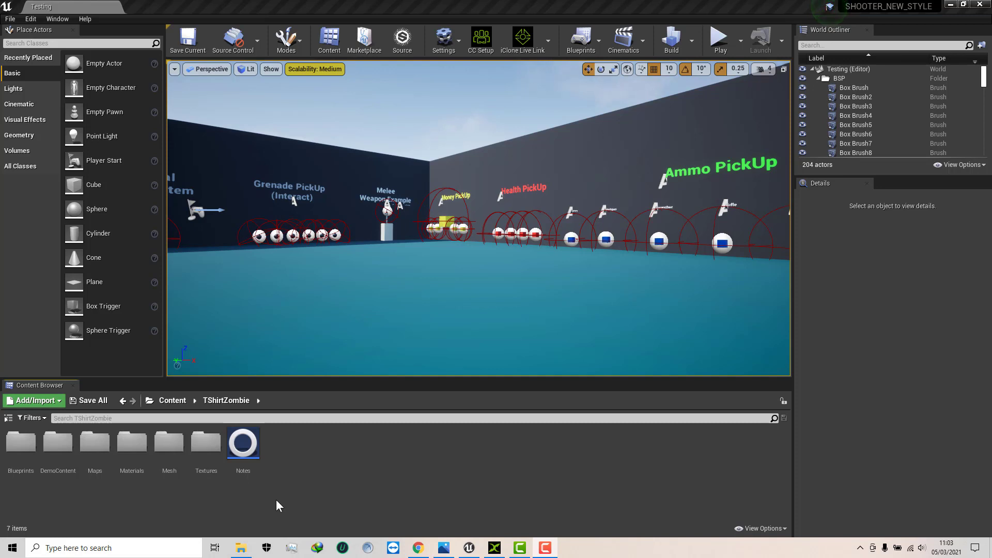
Open the SK_TSZombie skeletal mesh from the TShirtZombie Mesh folder
{"action": "left_click", "coordinate": [174, 401]}
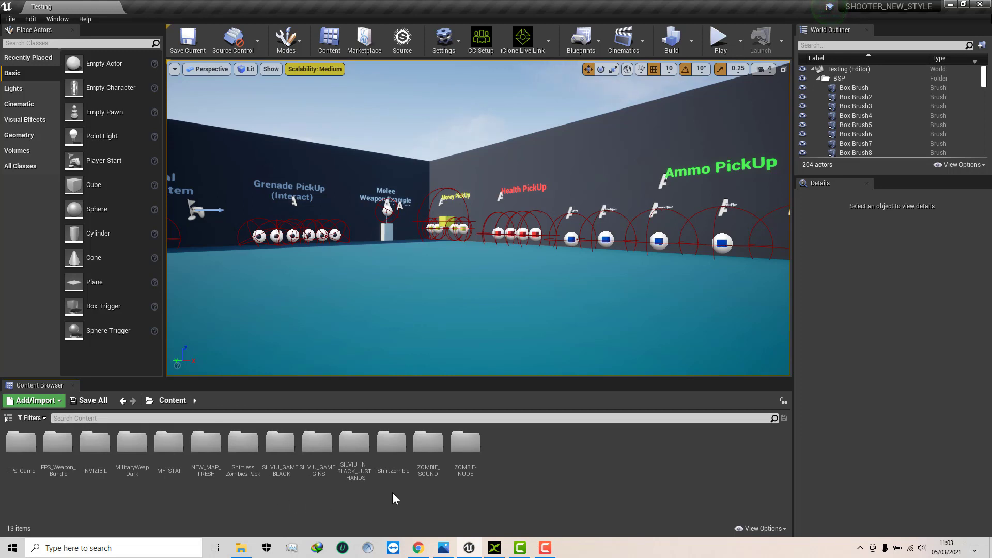
{"action": "double_click", "coordinate": [390, 449]}
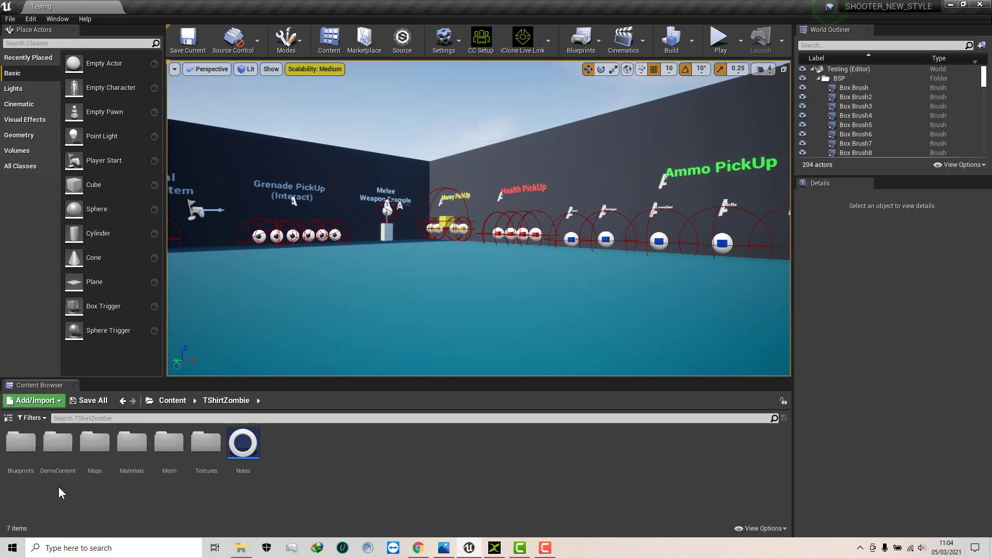
{"action": "left_click", "coordinate": [163, 447]}
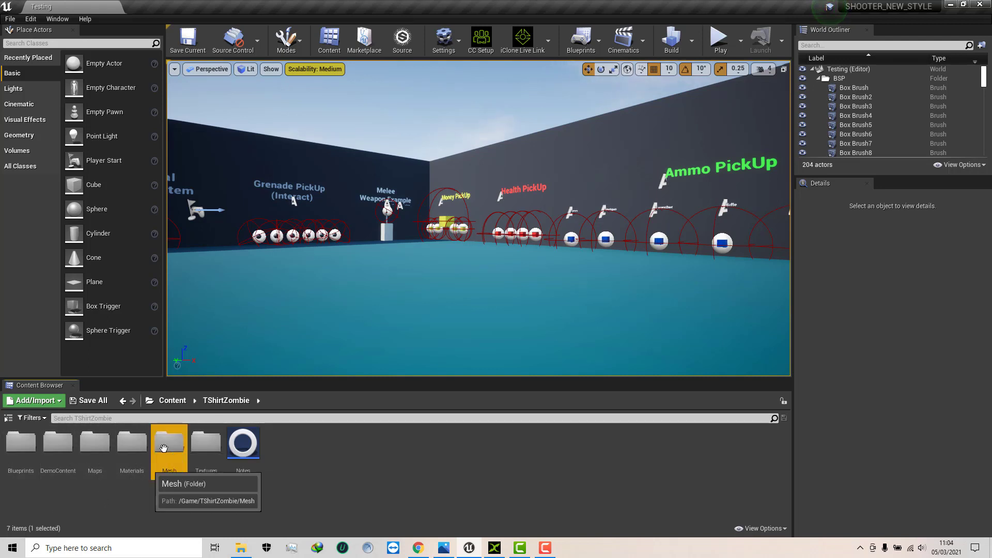
{"action": "double_click", "coordinate": [164, 448]}
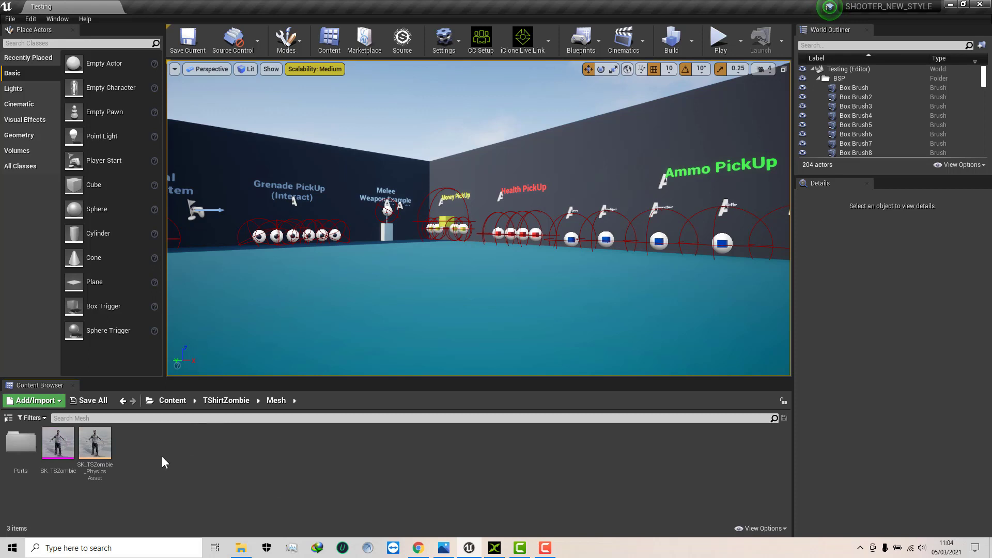
{"action": "double_click", "coordinate": [57, 442]}
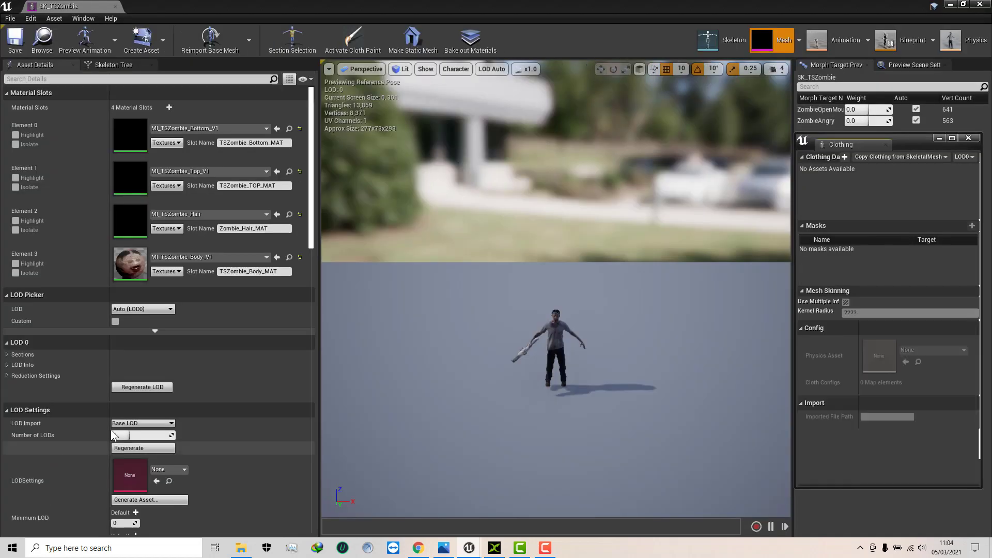
Examine the zombie's head up close from the front and side, including the face, hair and mouth
{"action": "right_click_drag", "start_coordinate": [459, 255], "coordinate": [459, 255]}
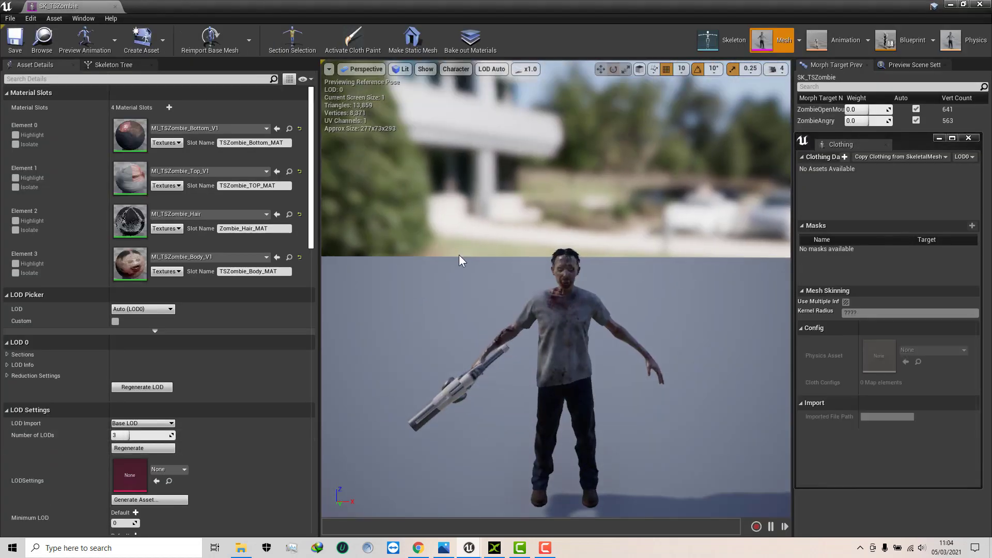
{"action": "left_click_drag", "start_coordinate": [460, 255], "coordinate": [462, 217]}
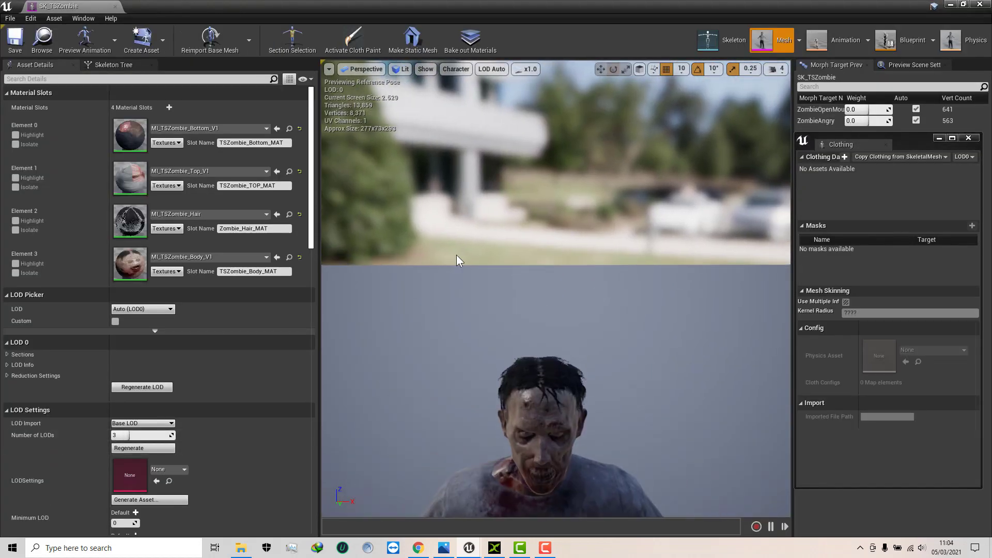
{"action": "middle_click_drag", "start_coordinate": [457, 255], "coordinate": [447, 289]}
{"action": "left_click_drag", "start_coordinate": [445, 191], "coordinate": [445, 158]}
{"action": "middle_click_drag", "start_coordinate": [445, 157], "coordinate": [448, 137]}
{"action": "left_click_drag", "start_coordinate": [448, 137], "coordinate": [450, 130]}
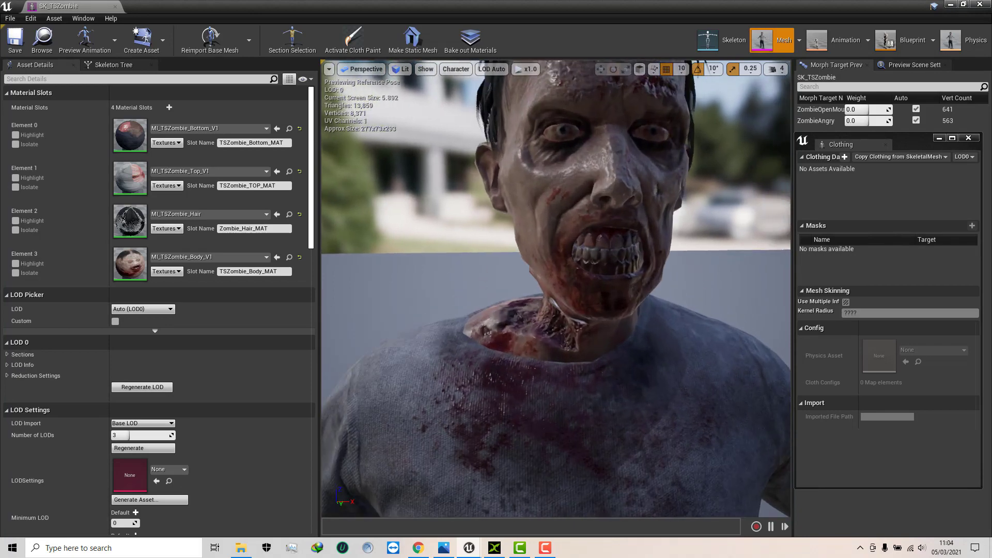
{"action": "right_click_drag", "start_coordinate": [557, 224], "coordinate": [601, 235]}
{"action": "middle_click_drag", "start_coordinate": [558, 226], "coordinate": [520, 209]}
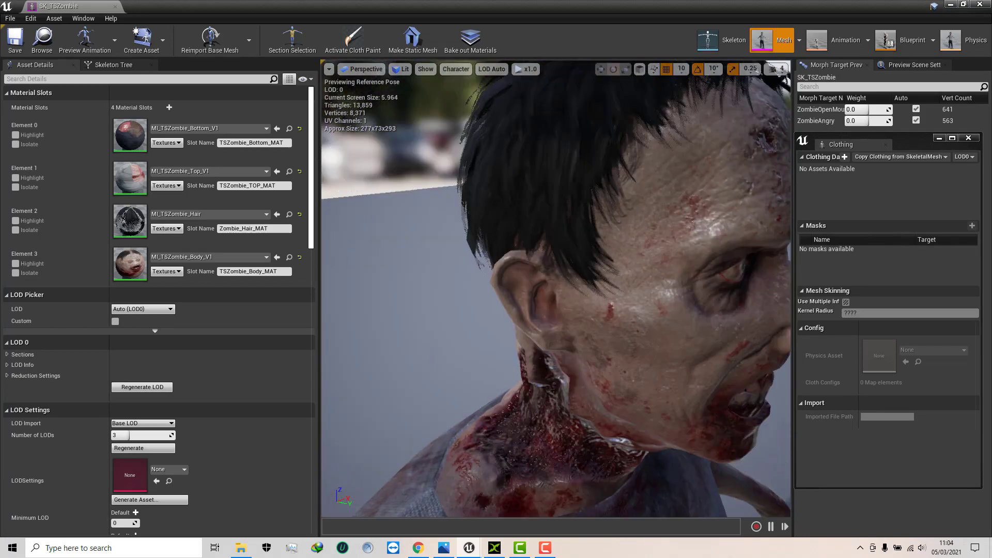
{"action": "right_click_drag", "start_coordinate": [519, 209], "coordinate": [547, 230]}
{"action": "middle_click_drag", "start_coordinate": [548, 230], "coordinate": [522, 214]}
{"action": "right_click_drag", "start_coordinate": [500, 304], "coordinate": [522, 287]}
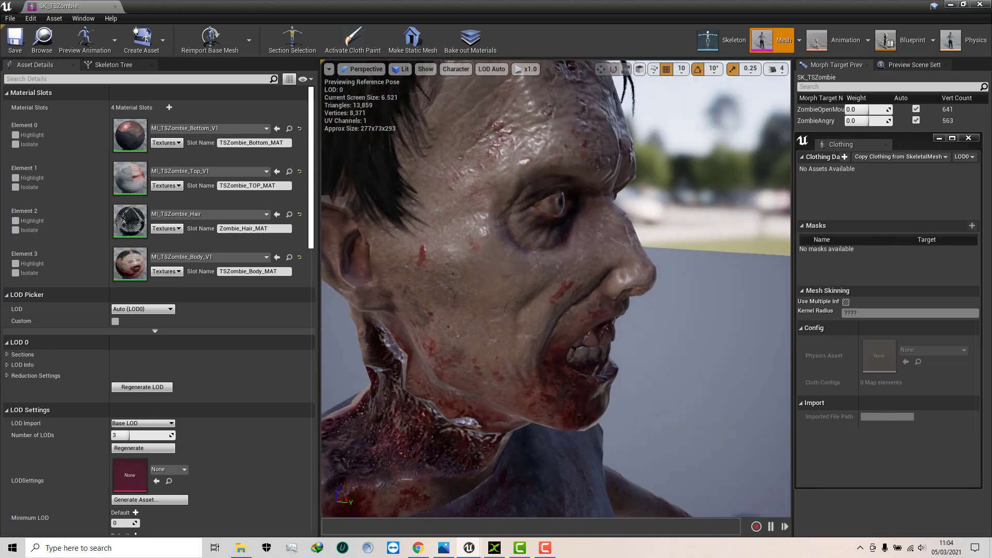
{"action": "middle_click_drag", "start_coordinate": [565, 175], "coordinate": [545, 192]}
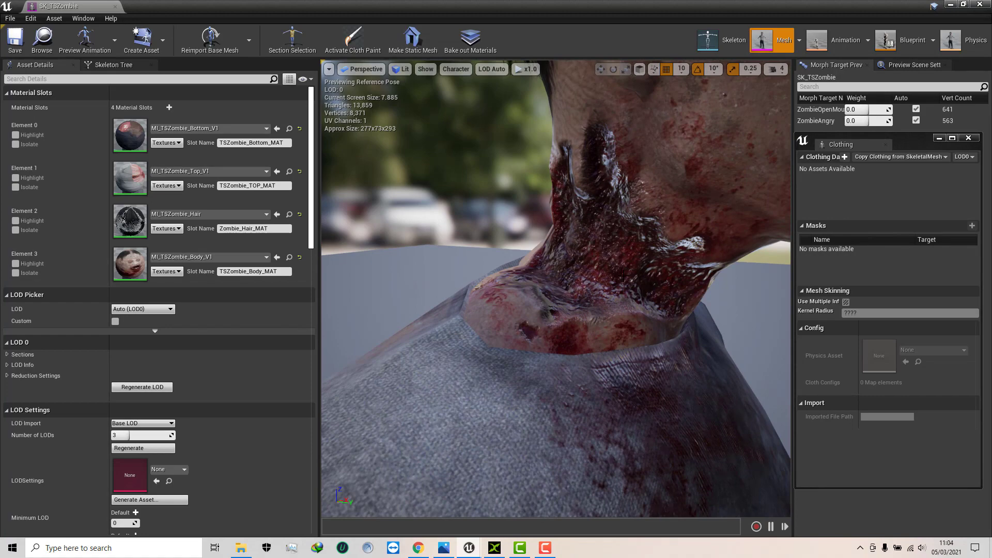
Inspect the wound on the zombie's neck and shoulder up close, and look over the upper body from the front
{"action": "right_click_drag", "start_coordinate": [634, 280], "coordinate": [678, 274]}
{"action": "middle_click_drag", "start_coordinate": [678, 274], "coordinate": [660, 270]}
{"action": "key", "text": "s"}
{"action": "key", "text": "a"}
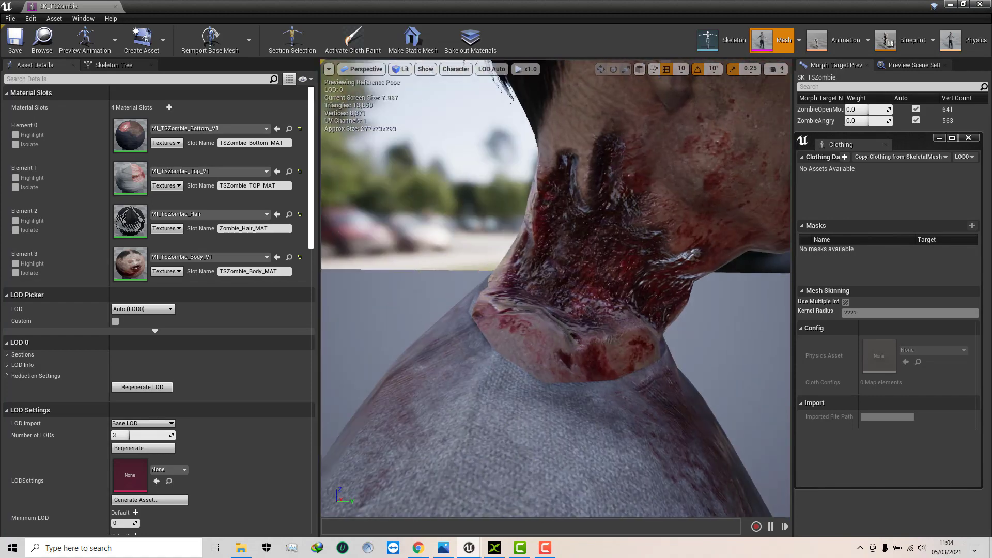
{"action": "key", "text": "e"}
{"action": "key", "text": "q"}
{"action": "key", "text": "d"}
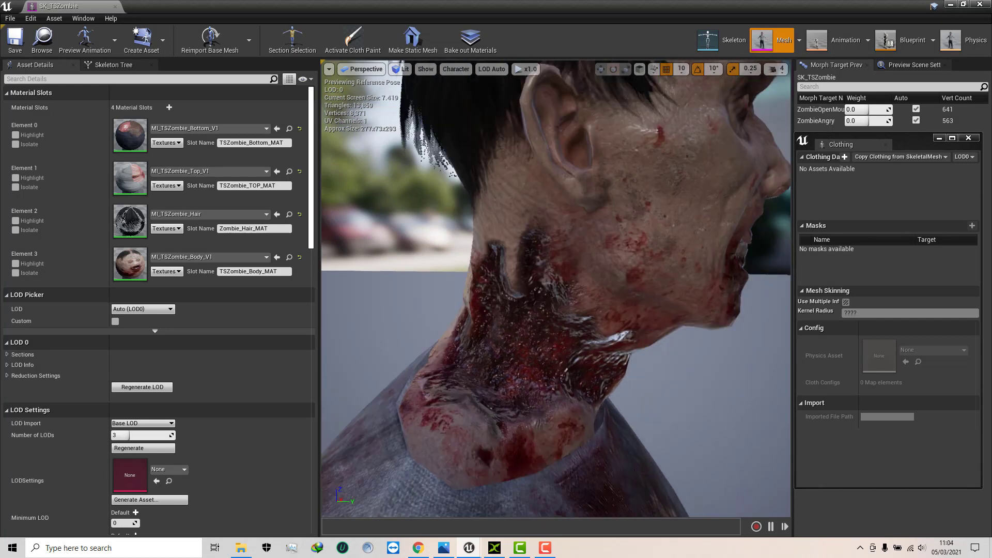
{"action": "key", "text": "w"}
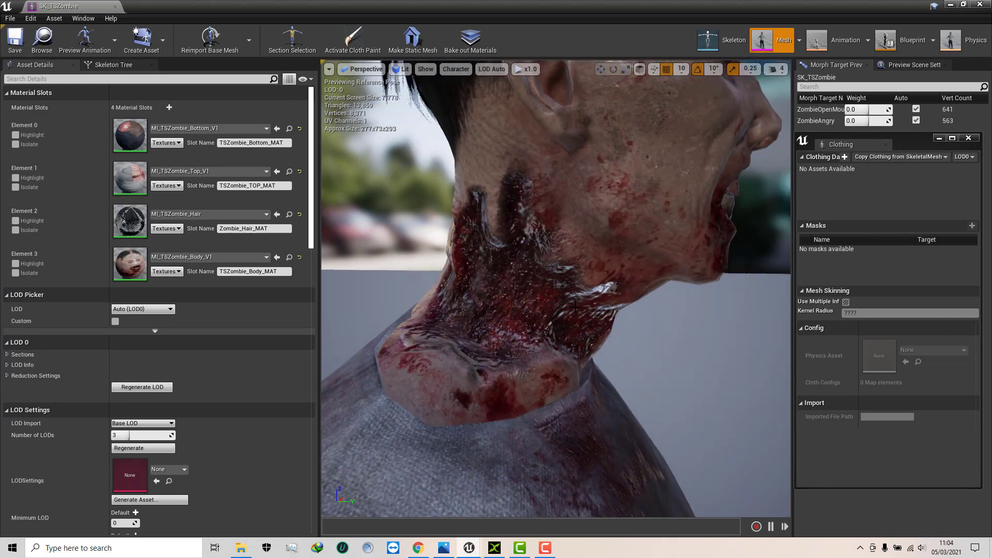
{"action": "right_click_drag", "start_coordinate": [580, 322], "coordinate": [551, 326]}
{"action": "key", "text": "s"}
{"action": "key", "text": "s"}
{"action": "right_click_drag", "start_coordinate": [594, 251], "coordinate": [589, 213]}
{"action": "key", "text": "d"}
{"action": "key", "text": "d"}
{"action": "middle_click_drag", "start_coordinate": [629, 201], "coordinate": [586, 250]}
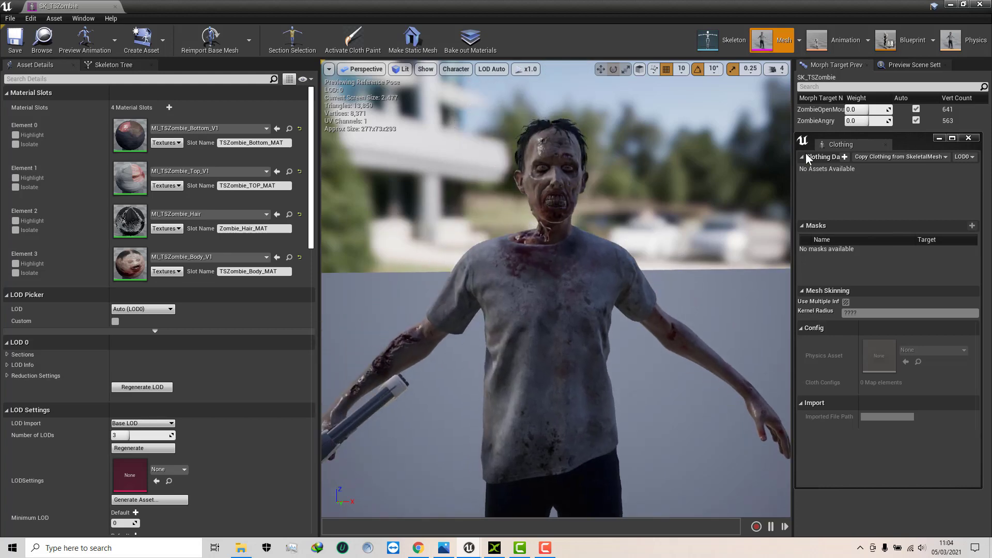
Close the SK_TSZombie mesh editor and select the SK_TSZombie asset in the Mesh folder
{"action": "left_click", "coordinate": [980, 4]}
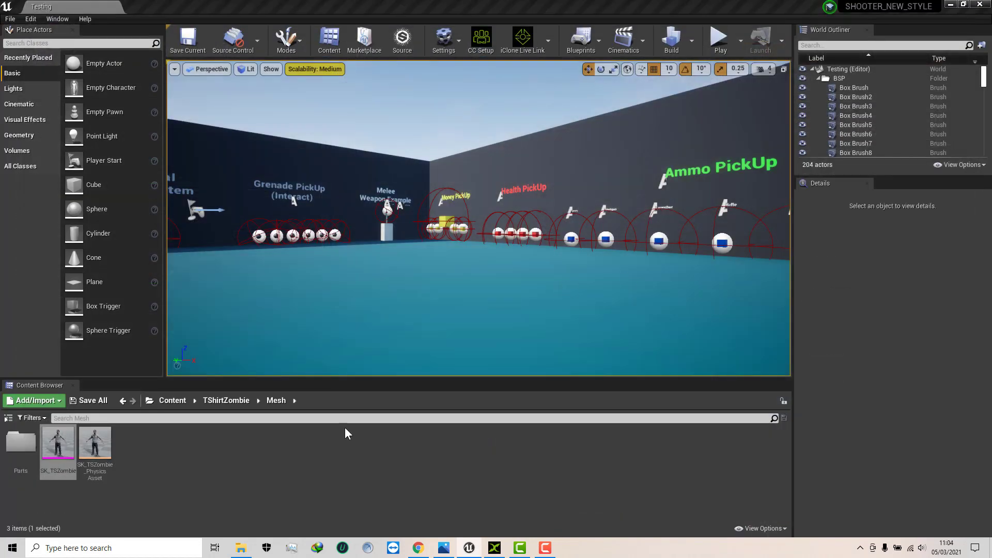
{"action": "left_click", "coordinate": [58, 445]}
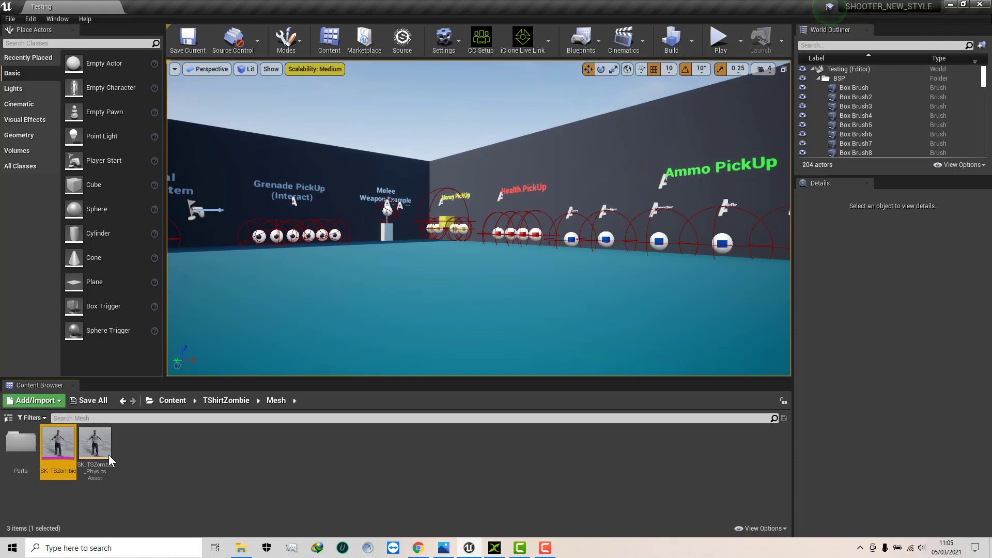
{"action": "mouse_move", "coordinate": [63, 446]}
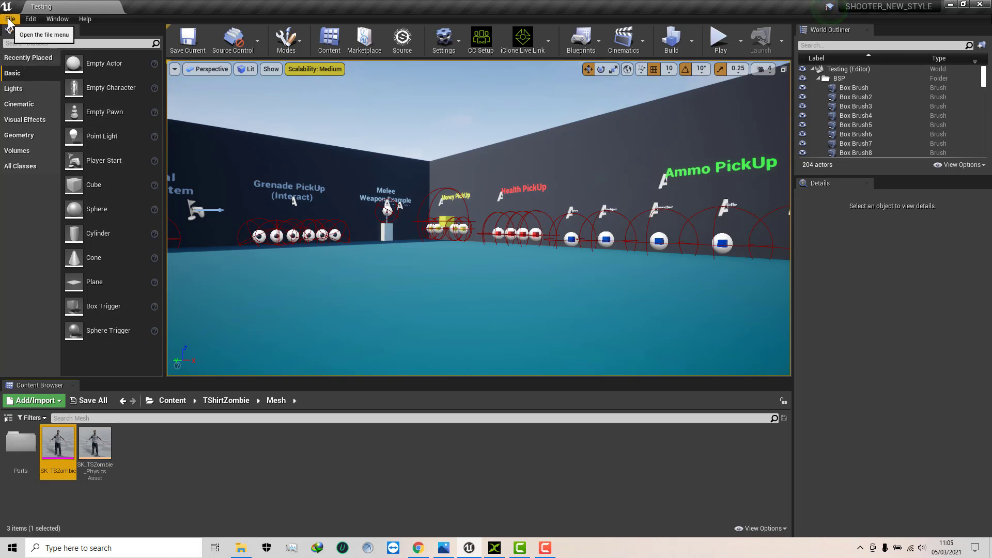
Search the project's plugins for "png" and check that the Export PNG plugin is enabled
{"action": "left_click", "coordinate": [28, 18]}
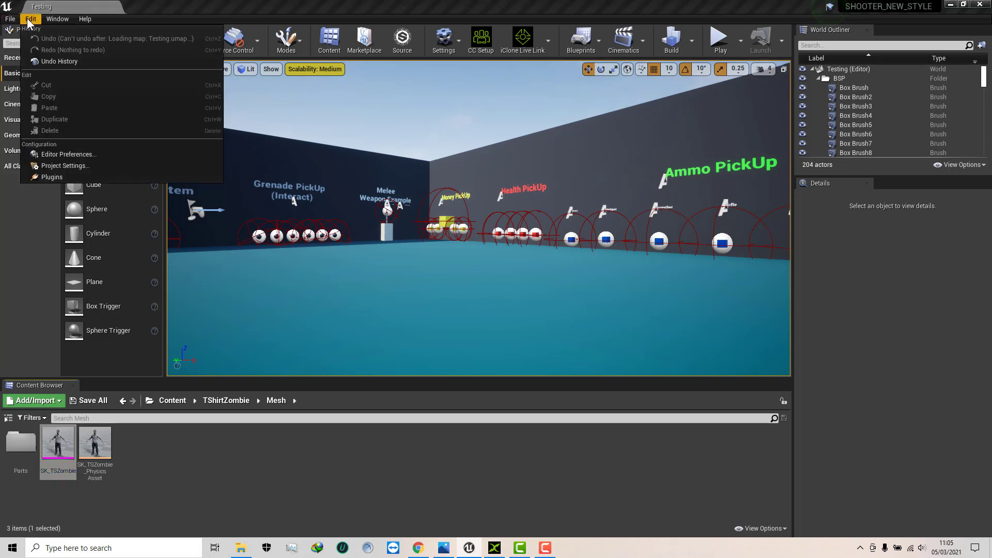
{"action": "left_click", "coordinate": [58, 178]}
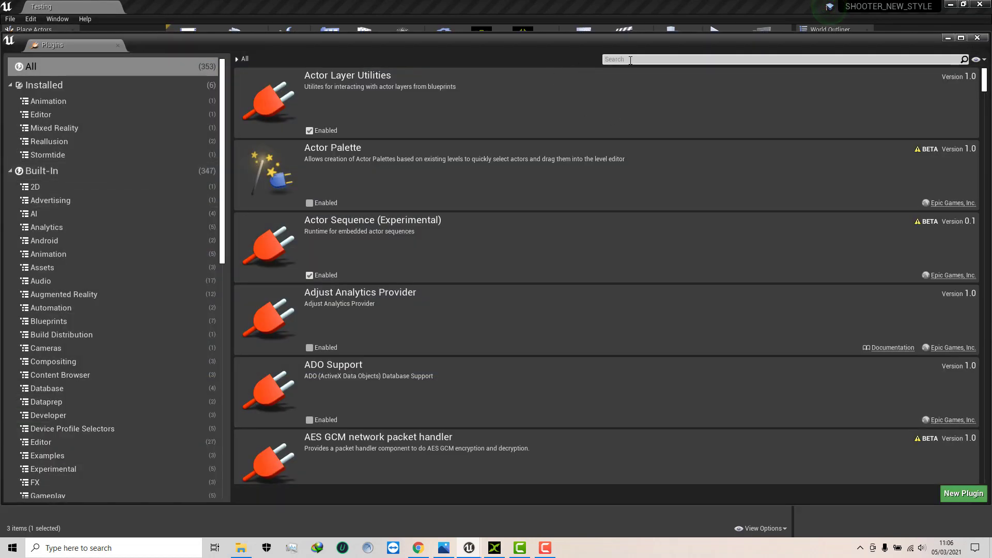
{"action": "type", "text": "png"}
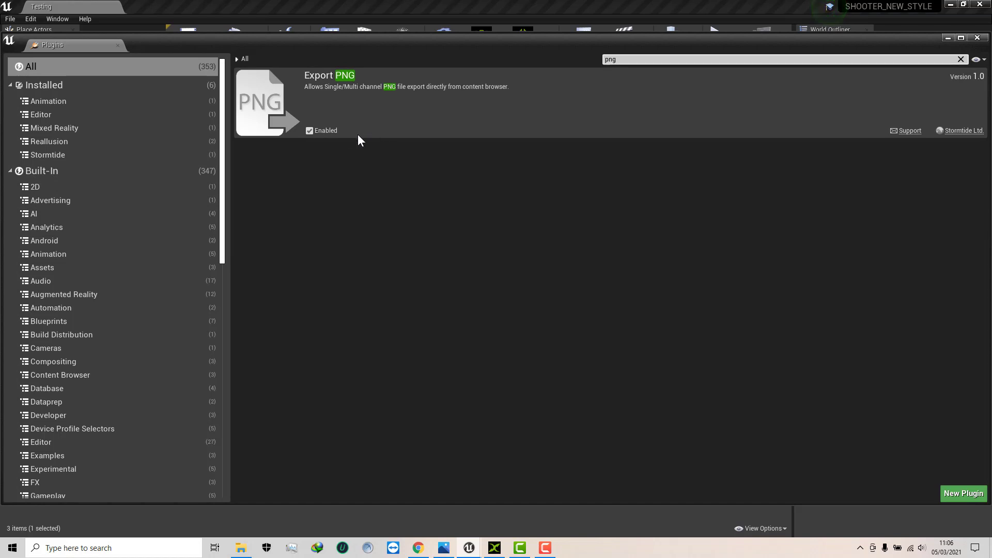
{"action": "left_click", "coordinate": [310, 132]}
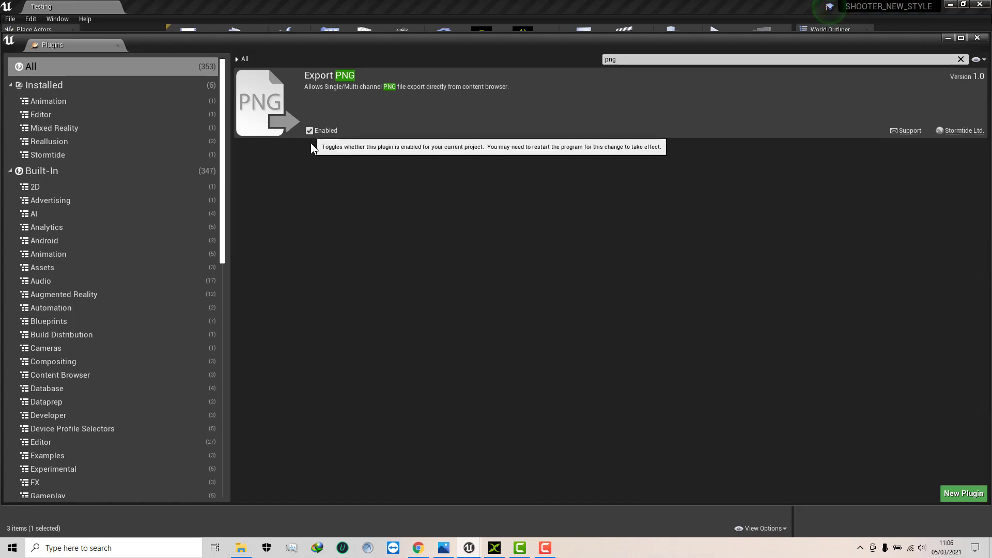
{"action": "left_click", "coordinate": [310, 131]}
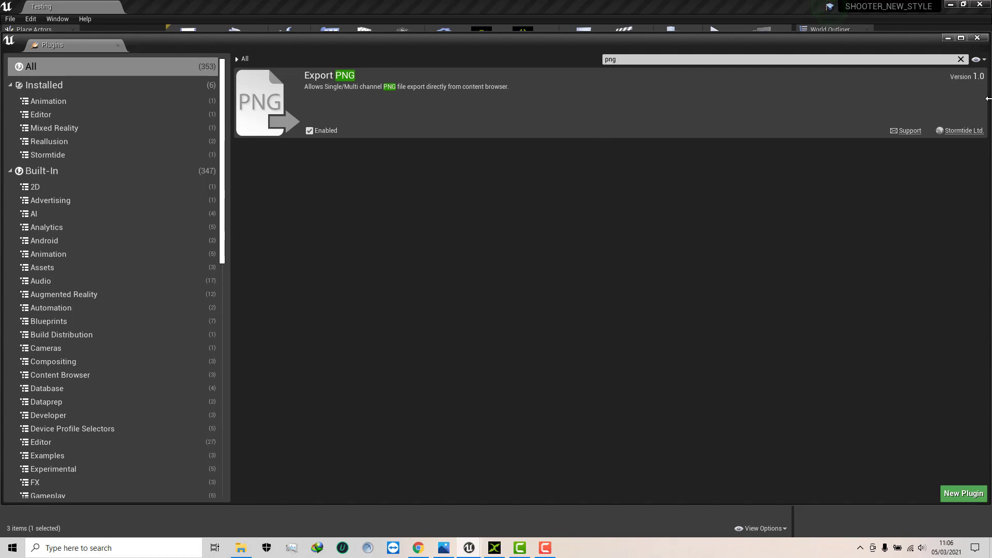
{"action": "left_click", "coordinate": [977, 38]}
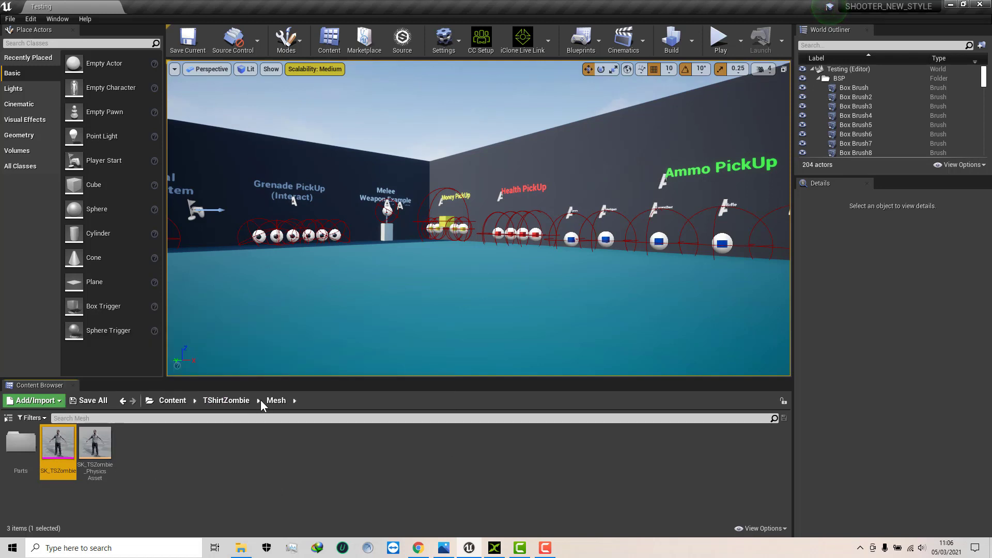
Start exporting the SK_TSZombie asset as an FBX file and go to the Documents folder as save location
{"action": "right_click", "coordinate": [50, 445]}
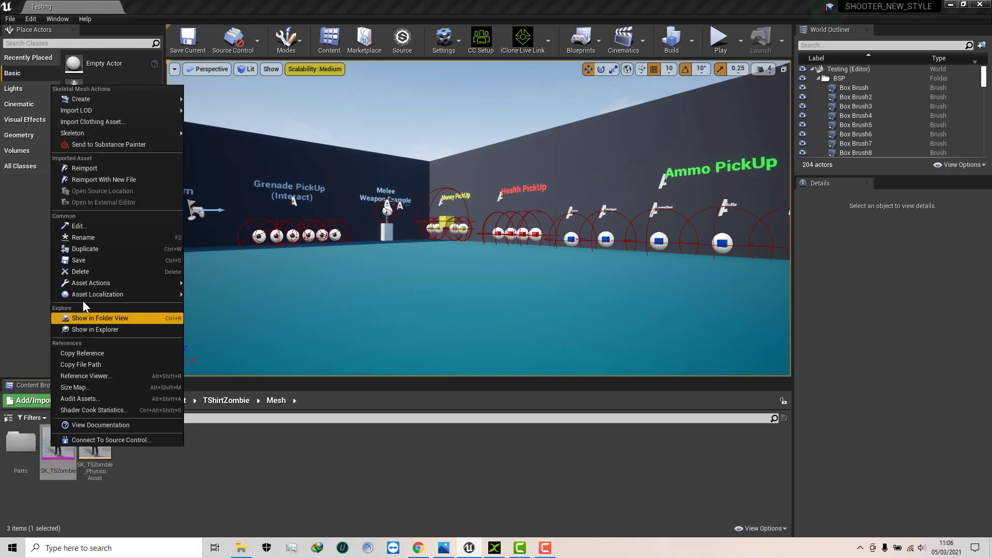
{"action": "mouse_move", "coordinate": [91, 284]}
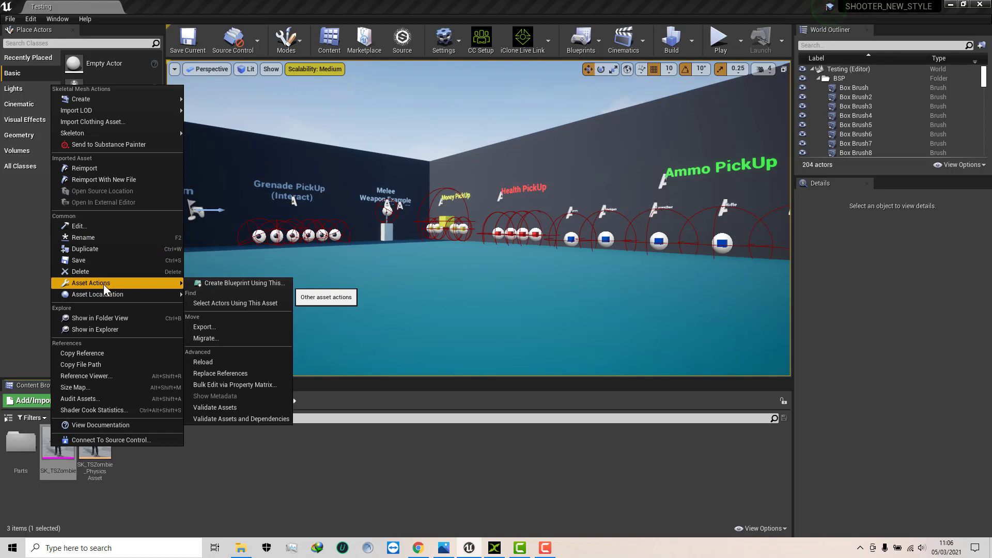
{"action": "left_click", "coordinate": [206, 327]}
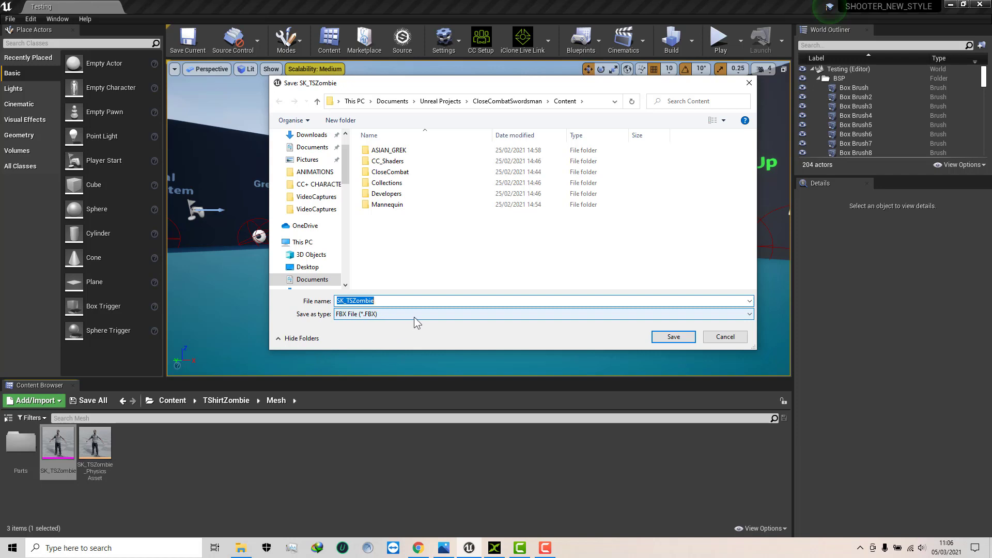
{"action": "left_click", "coordinate": [746, 313]}
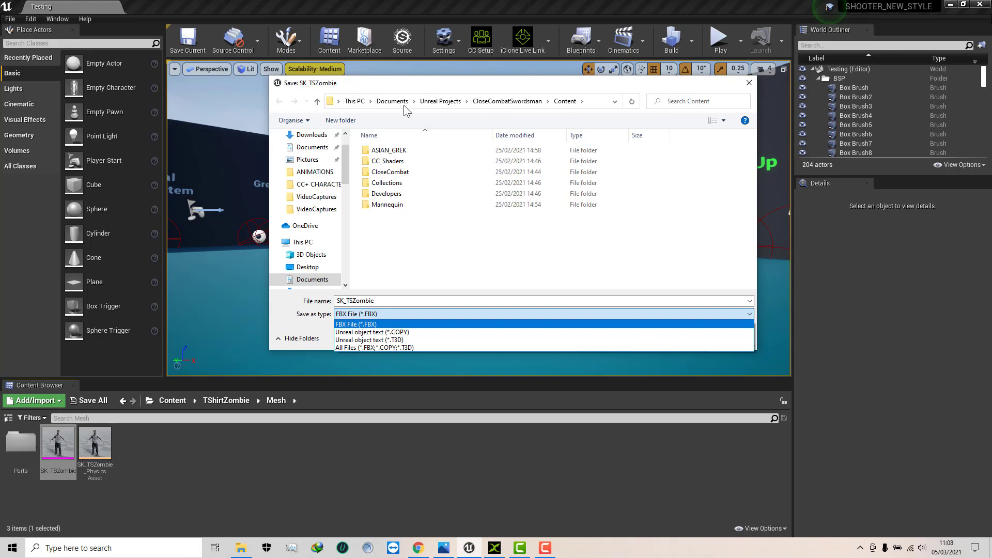
{"action": "left_click", "coordinate": [447, 106]}
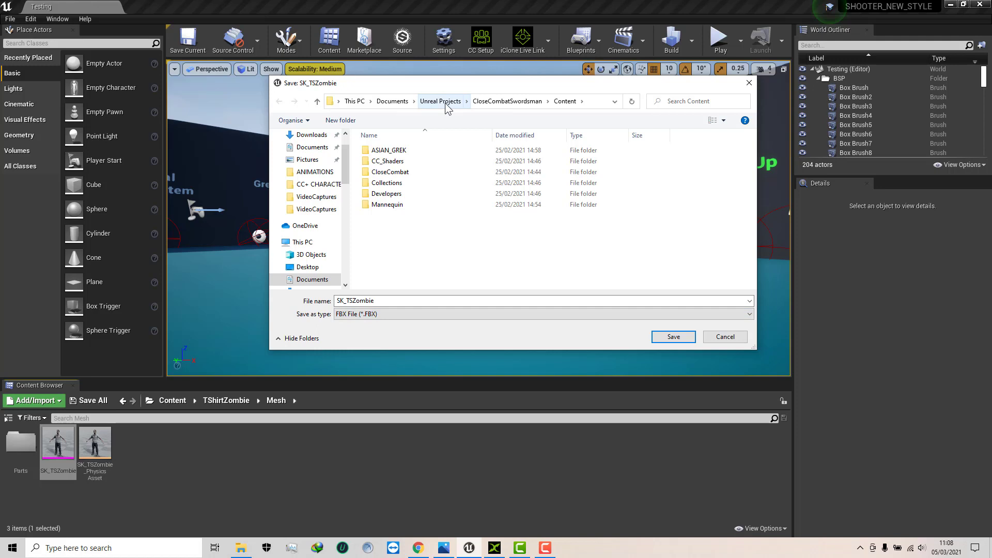
{"action": "left_click", "coordinate": [392, 101]}
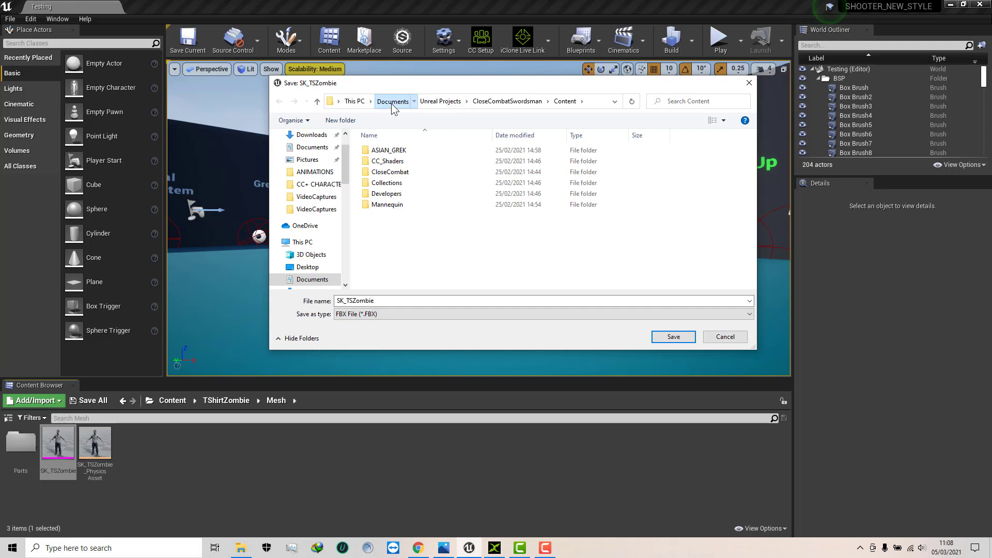
Create a folder named UNREAL EXPORTED in Documents
{"action": "right_click", "coordinate": [376, 277]}
{"action": "mouse_move", "coordinate": [472, 387]}
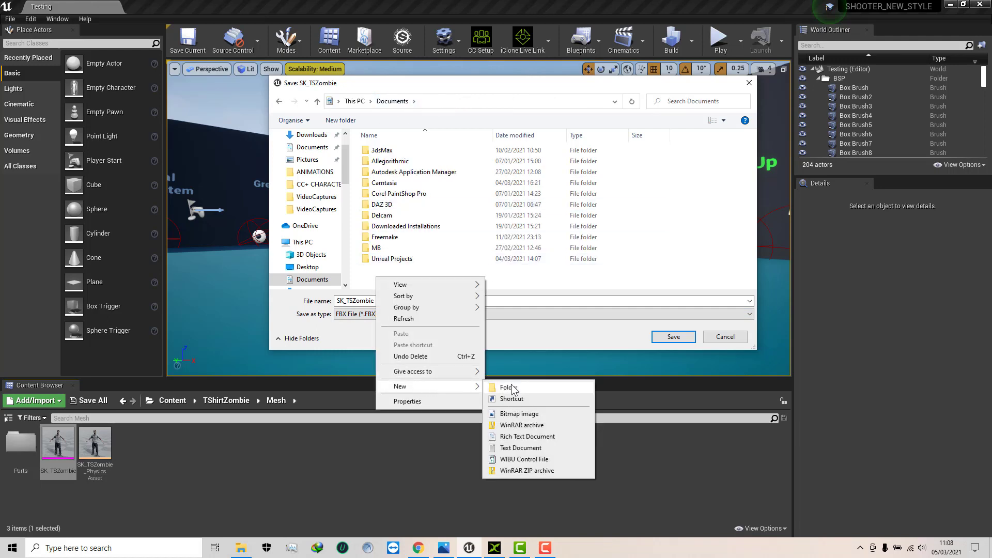
{"action": "left_click", "coordinate": [511, 387]}
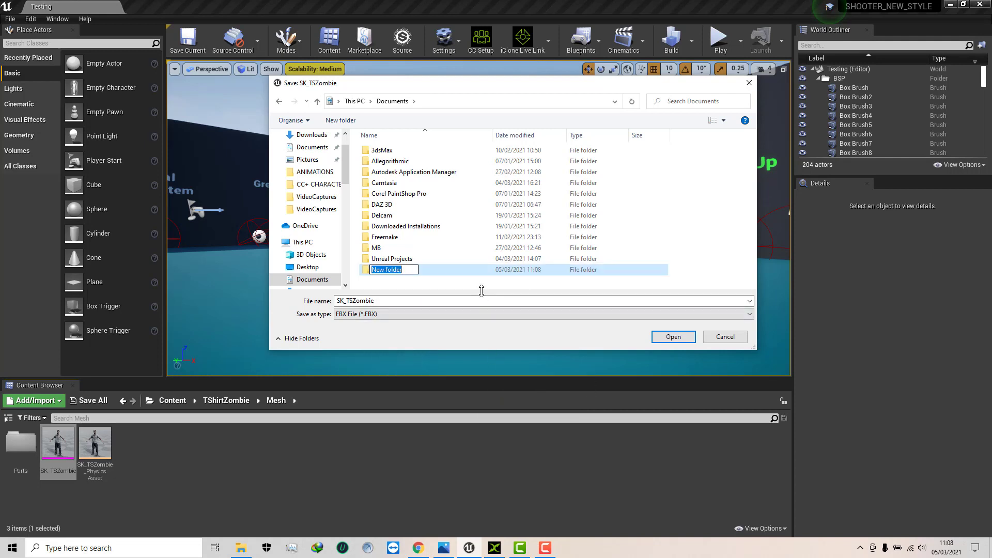
{"action": "type", "text": "UNREAL EXPORTED"}
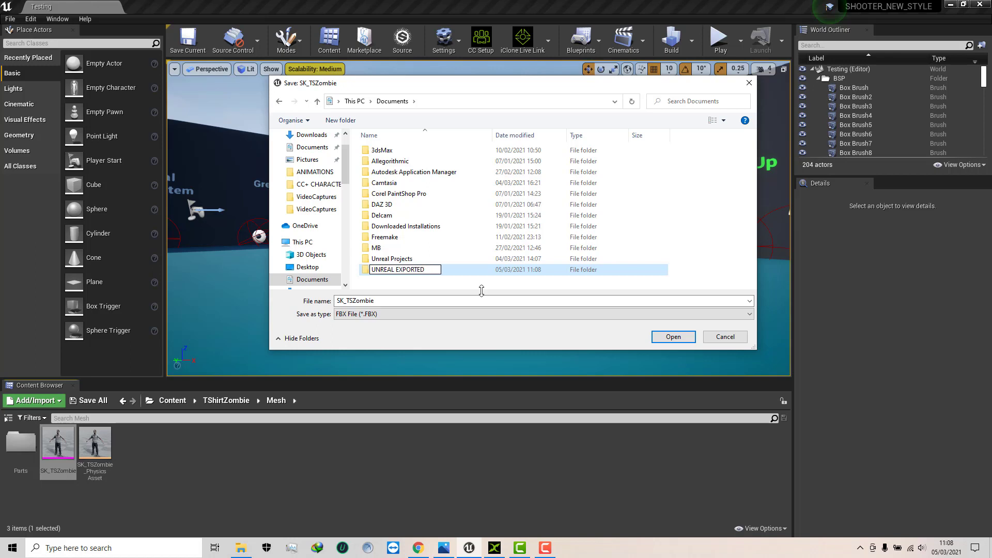
{"action": "key", "text": "Return"}
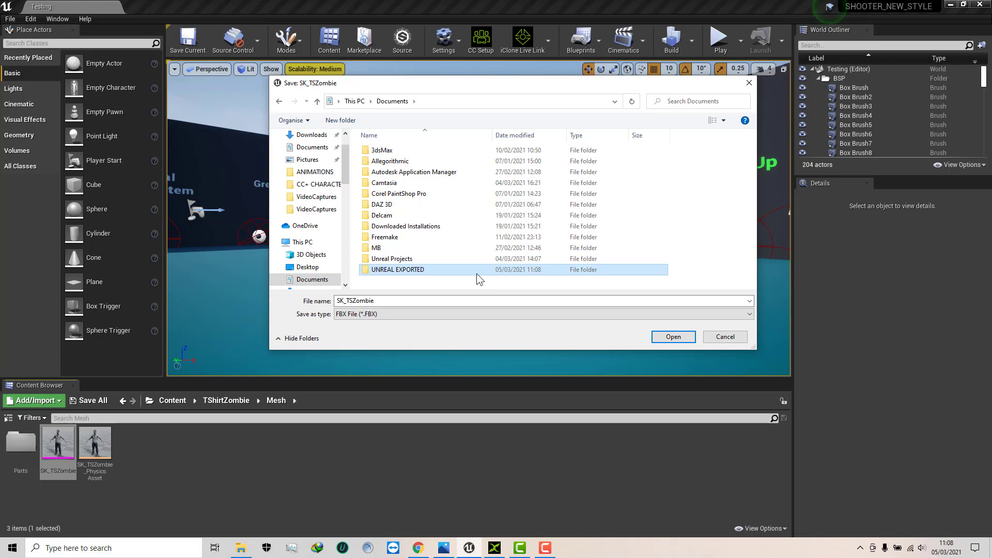
Create a folder named ZOMBIE 1 inside UNREAL EXPORTED and open it as the save location
{"action": "double_click", "coordinate": [402, 271]}
{"action": "right_click", "coordinate": [409, 182]}
{"action": "mouse_move", "coordinate": [439, 291]}
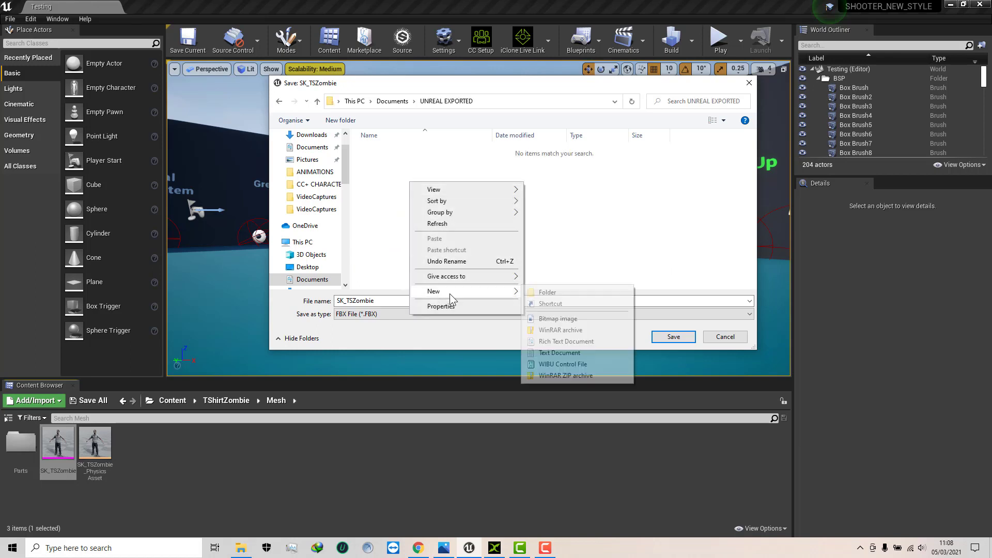
{"action": "left_click", "coordinate": [545, 291]}
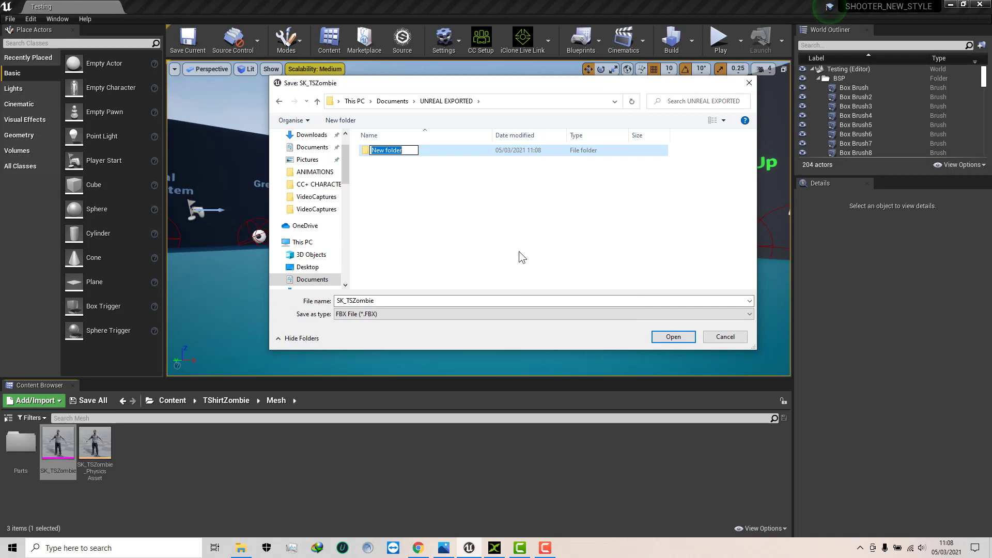
{"action": "type", "text": "ZOMBIE 1"}
{"action": "key", "text": "Return"}
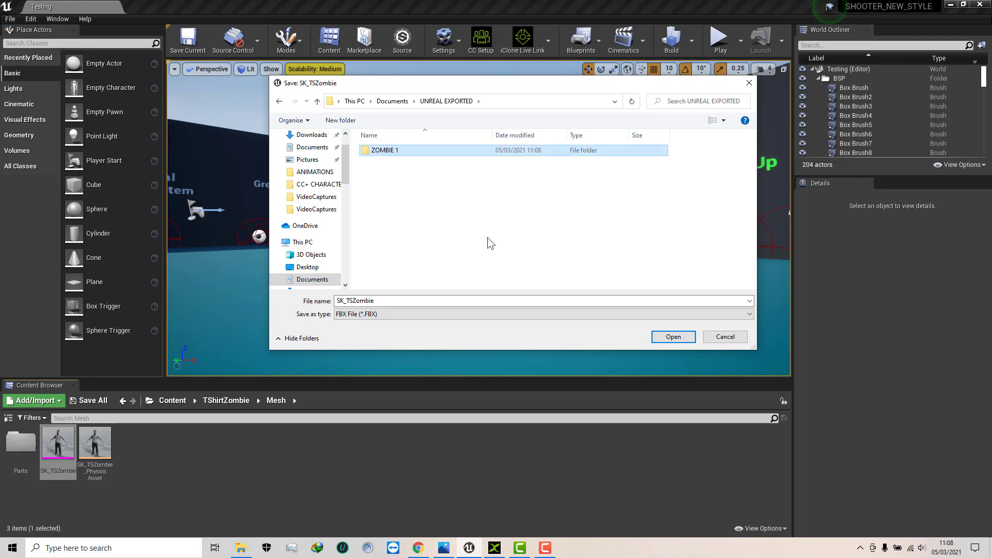
{"action": "double_click", "coordinate": [409, 150]}
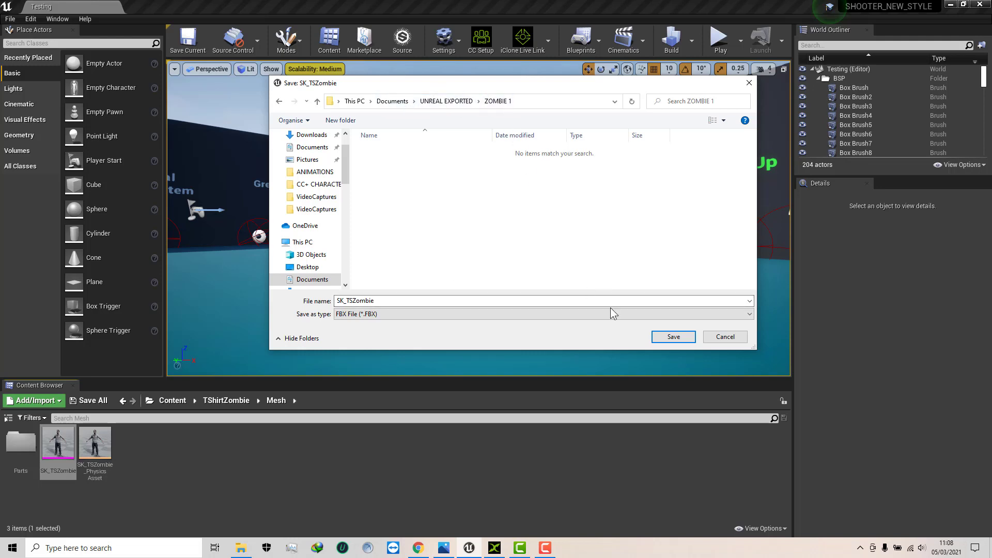
Export SK_TSZombie into the ZOMBIE 1 folder as an FBX file with FBX 2011 compatibility
{"action": "left_click", "coordinate": [673, 337]}
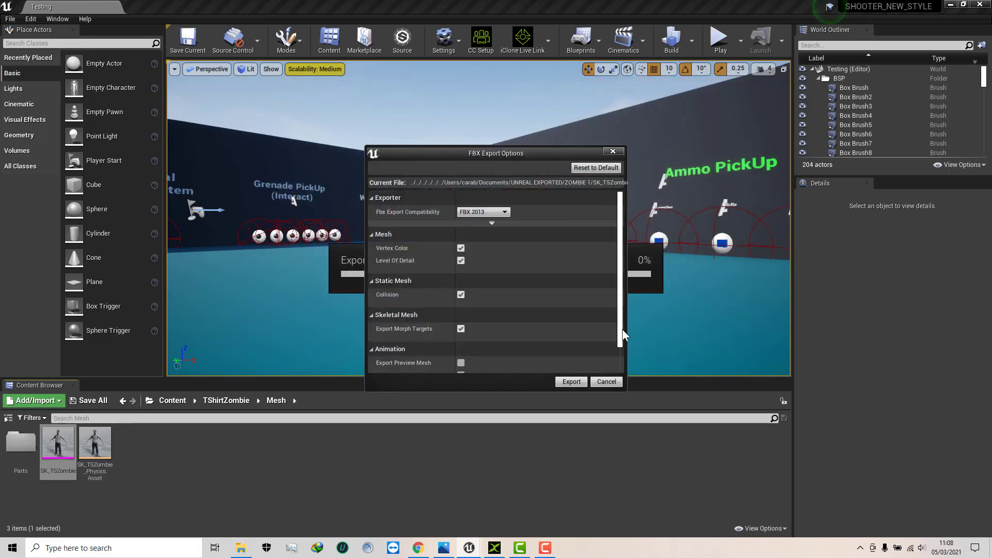
{"action": "left_click", "coordinate": [505, 211]}
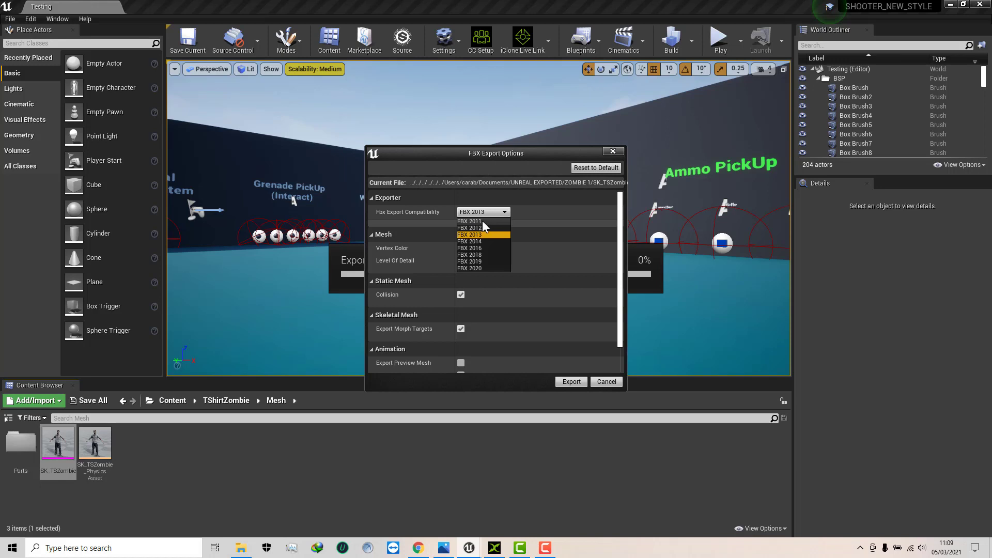
{"action": "left_click", "coordinate": [482, 222]}
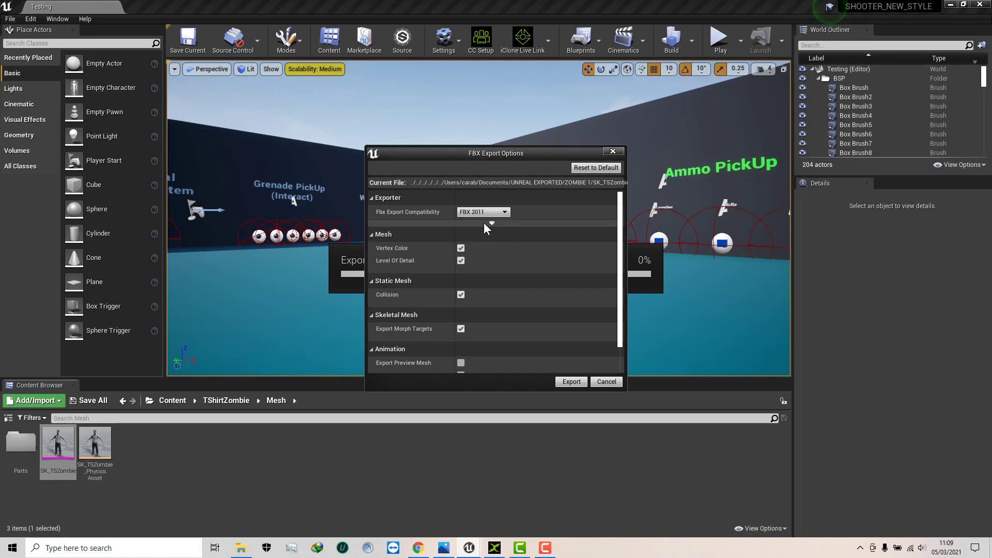
{"action": "left_click", "coordinate": [571, 383]}
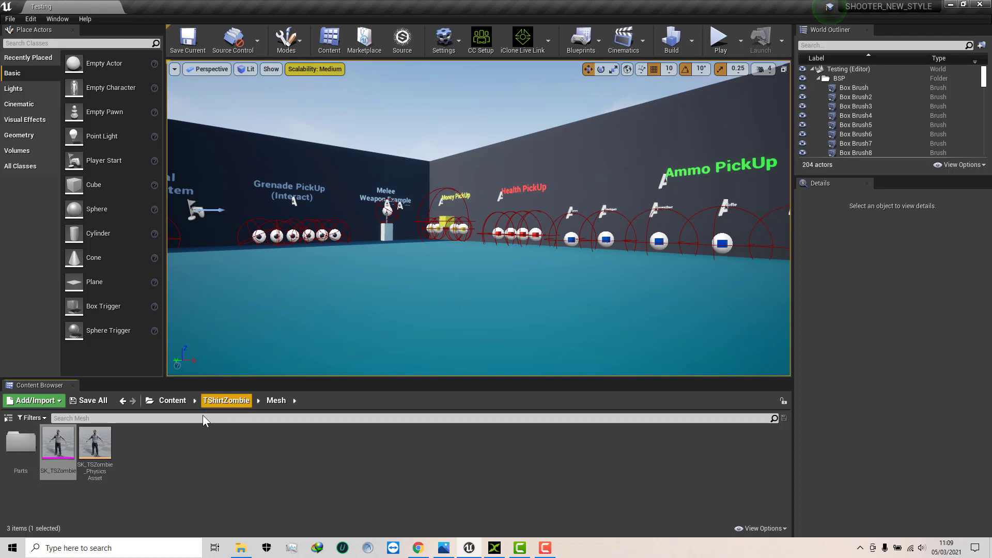
Go from the Mesh folder to the Textures folder of TShirtZombie
{"action": "left_click", "coordinate": [221, 401]}
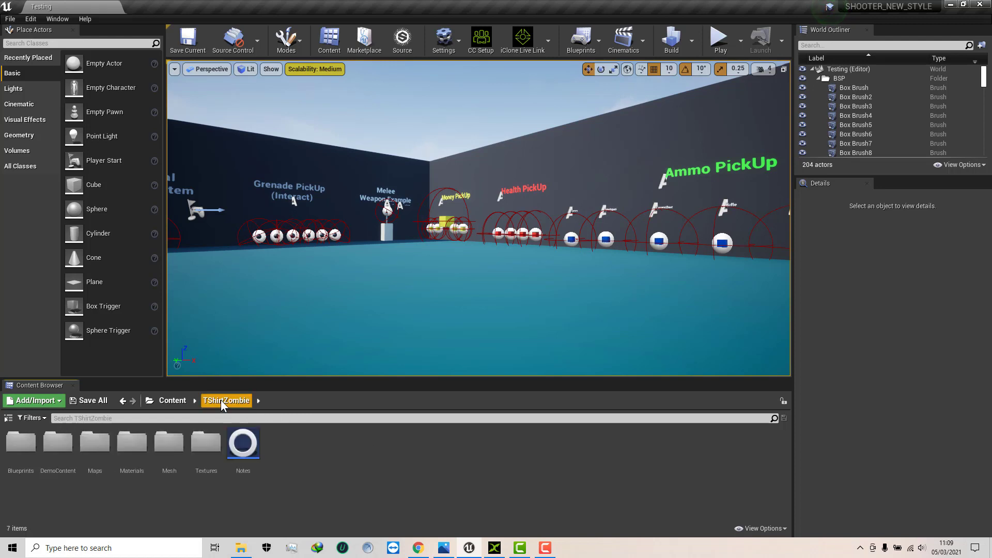
{"action": "double_click", "coordinate": [205, 446]}
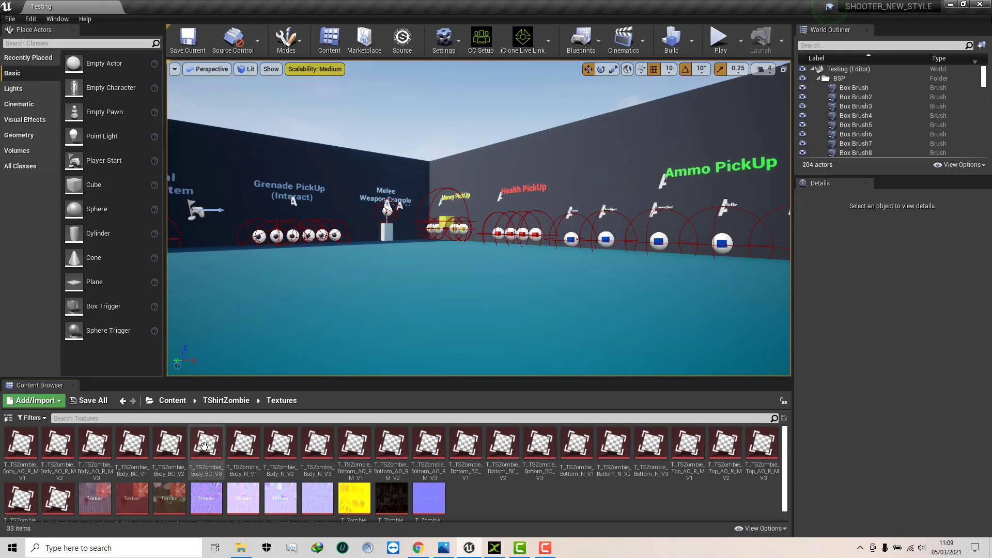
{"action": "left_click", "coordinate": [225, 402]}
{"action": "double_click", "coordinate": [169, 443]}
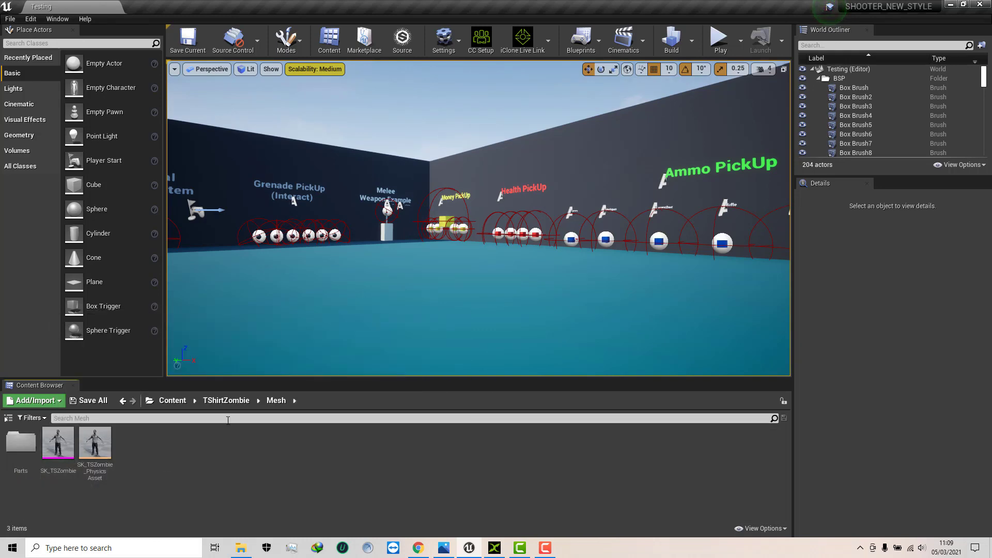
{"action": "left_click", "coordinate": [223, 402]}
{"action": "double_click", "coordinate": [207, 444]}
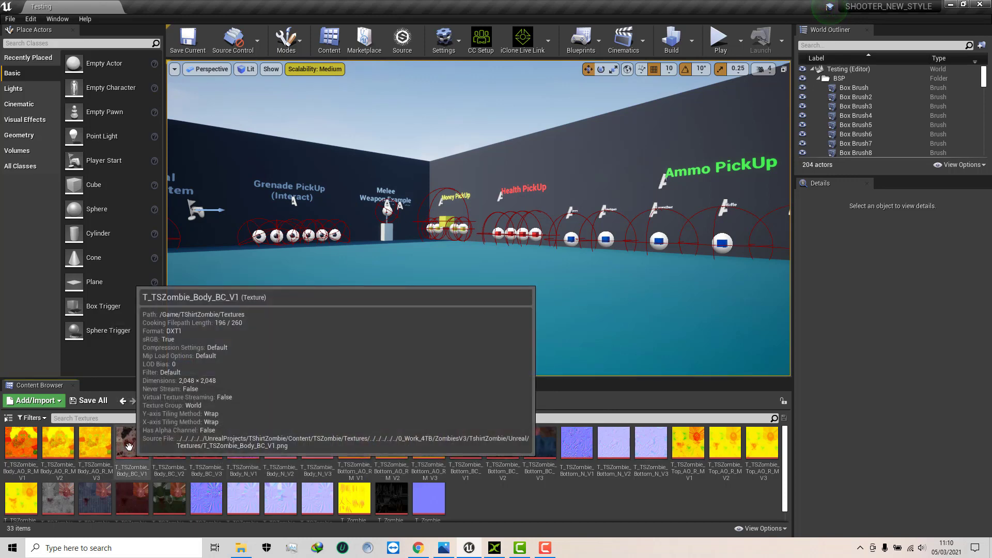
Export the T_TSZombie_Body_BC_V1 texture as a Portable Network Graphics (PNG) file into the ZOMBIE 1 folder
{"action": "right_click", "coordinate": [129, 444]}
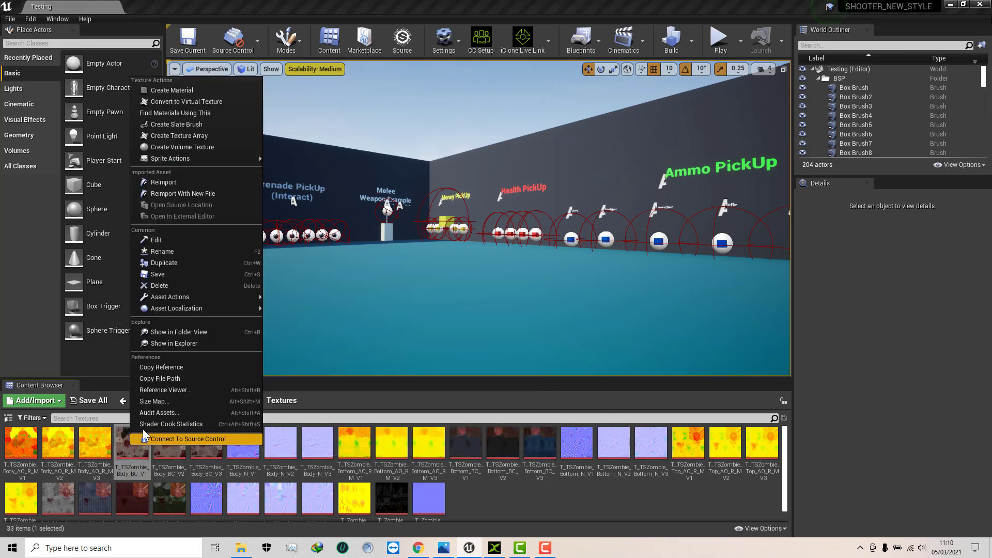
{"action": "mouse_move", "coordinate": [174, 308]}
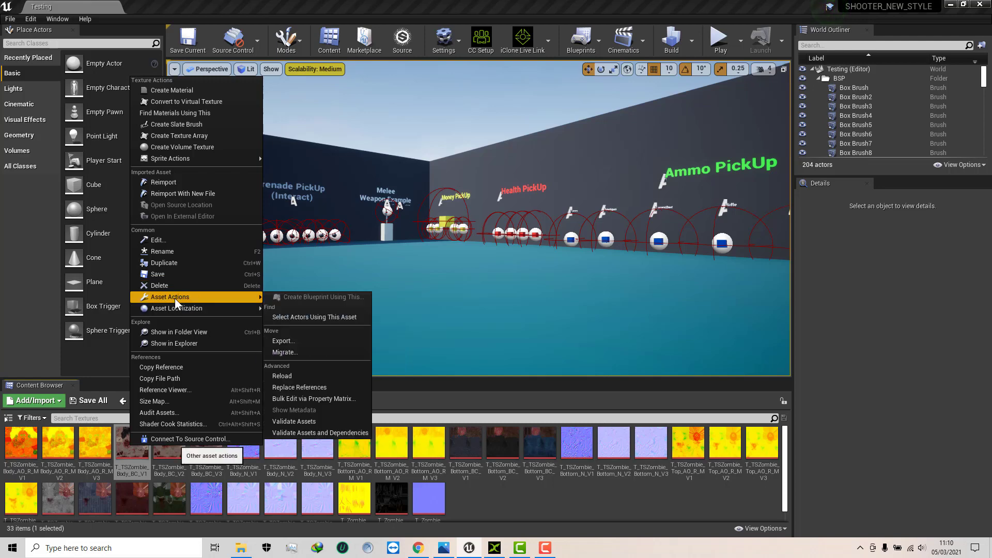
{"action": "left_click", "coordinate": [287, 340]}
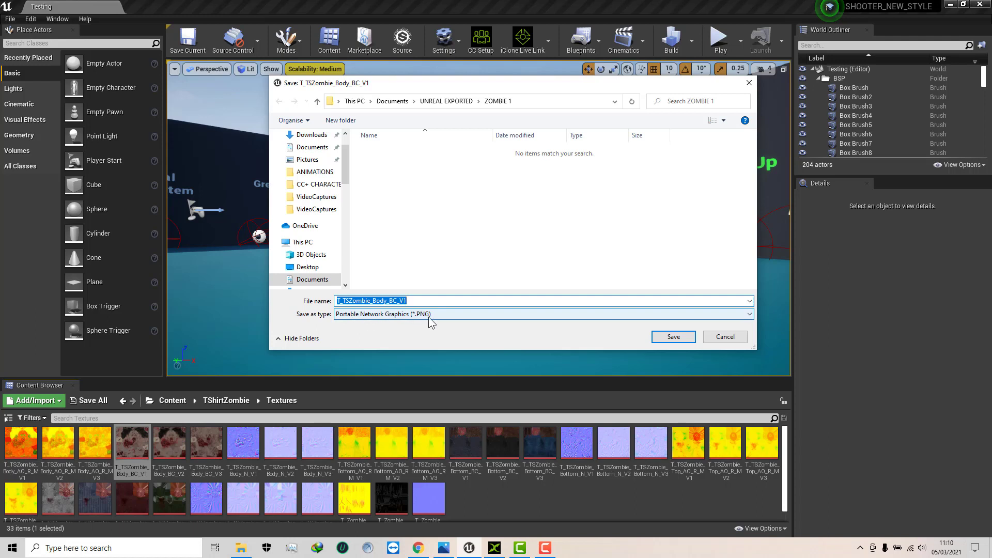
{"action": "left_click", "coordinate": [750, 315]}
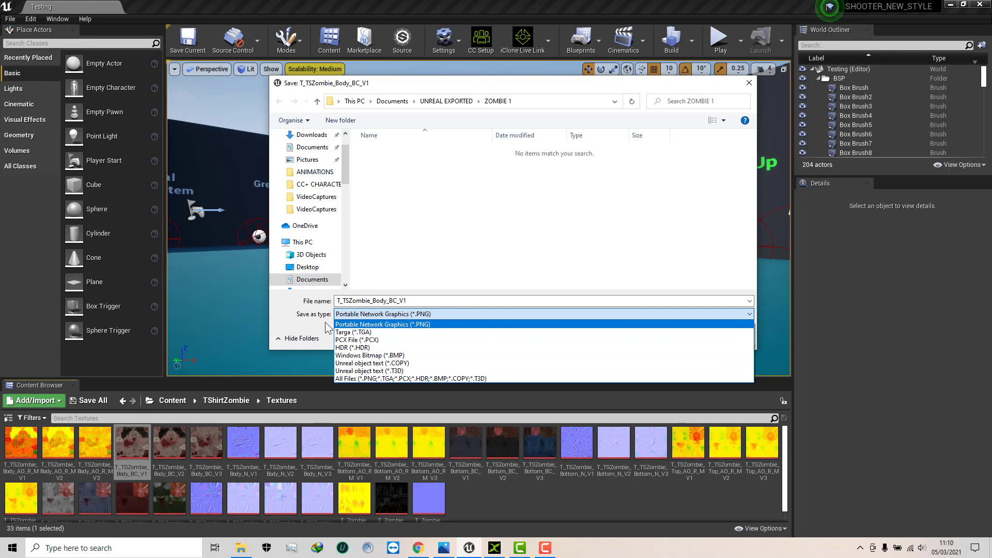
{"action": "left_click", "coordinate": [291, 322]}
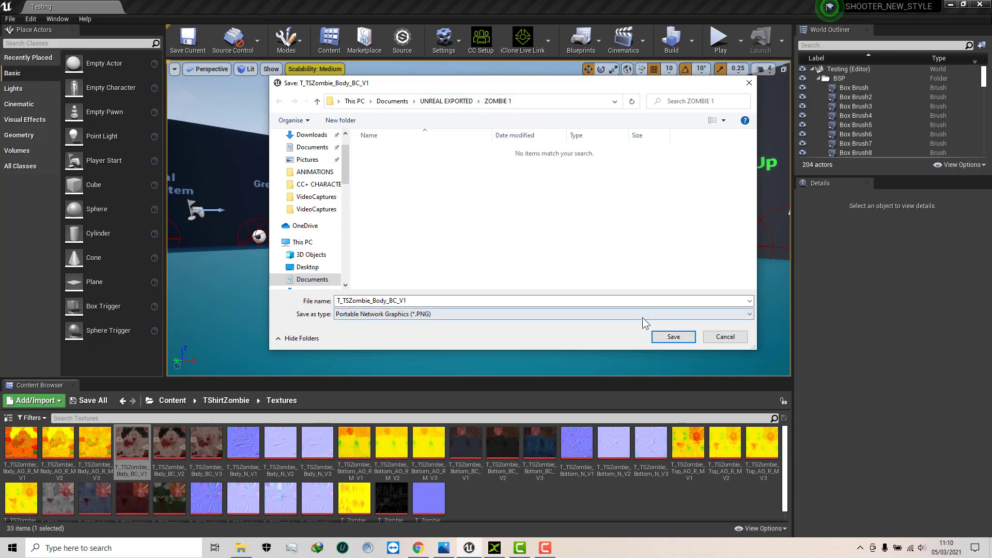
{"action": "left_click", "coordinate": [668, 338]}
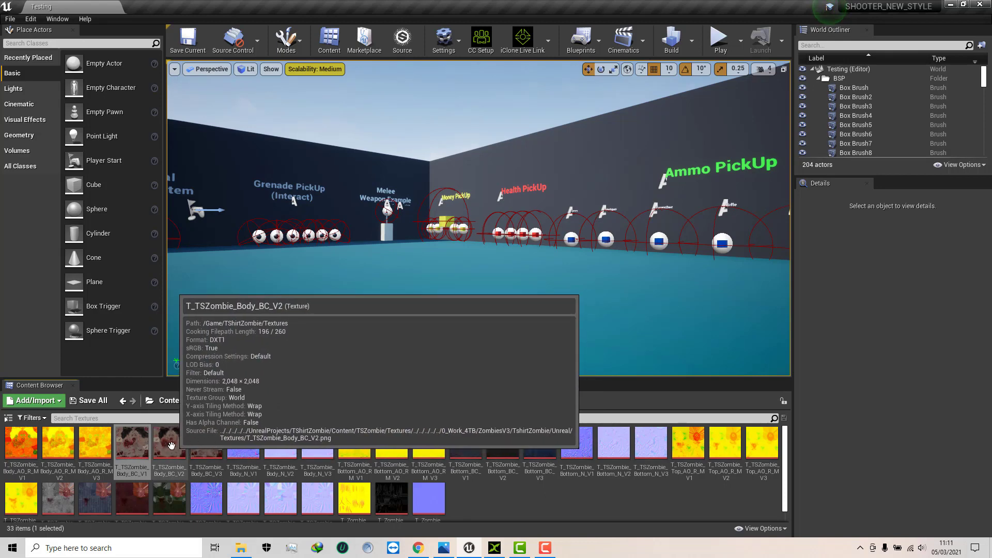
Export the T_TSZombie_Body_BC_V2 texture as a PNG file into the ZOMBIE 1 folder
{"action": "scroll", "coordinate": [276, 425], "scroll_direction": "down", "scroll_amount": 1}
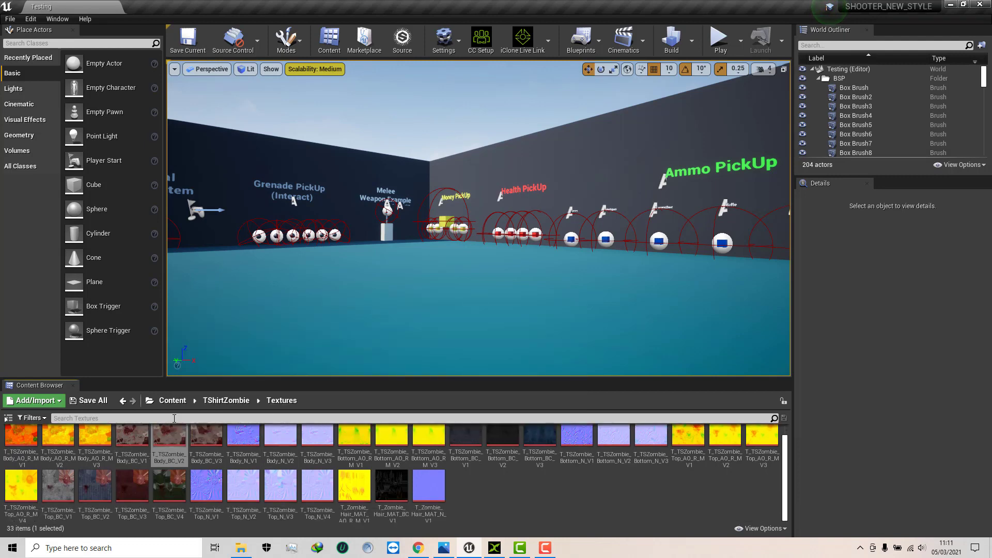
{"action": "right_click", "coordinate": [173, 439]}
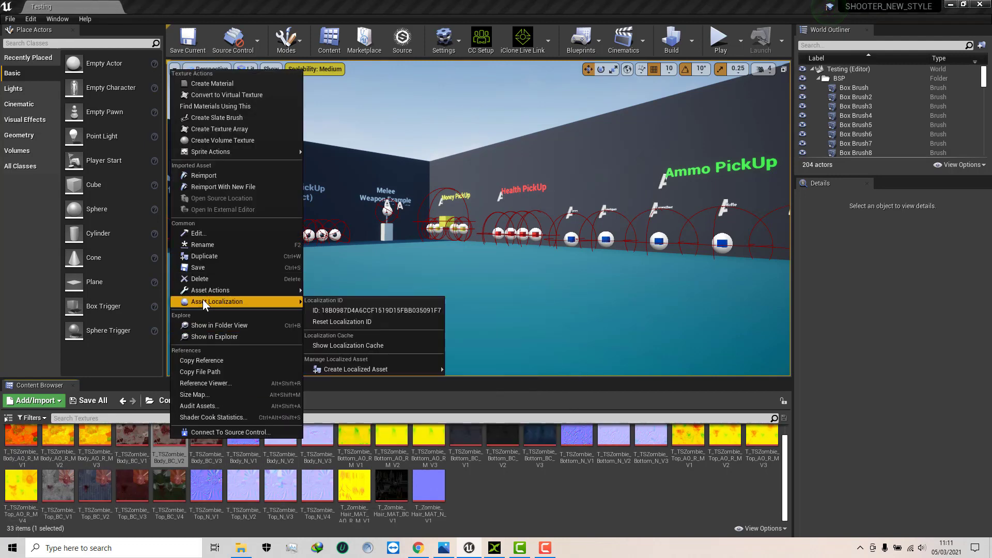
{"action": "mouse_move", "coordinate": [214, 295]}
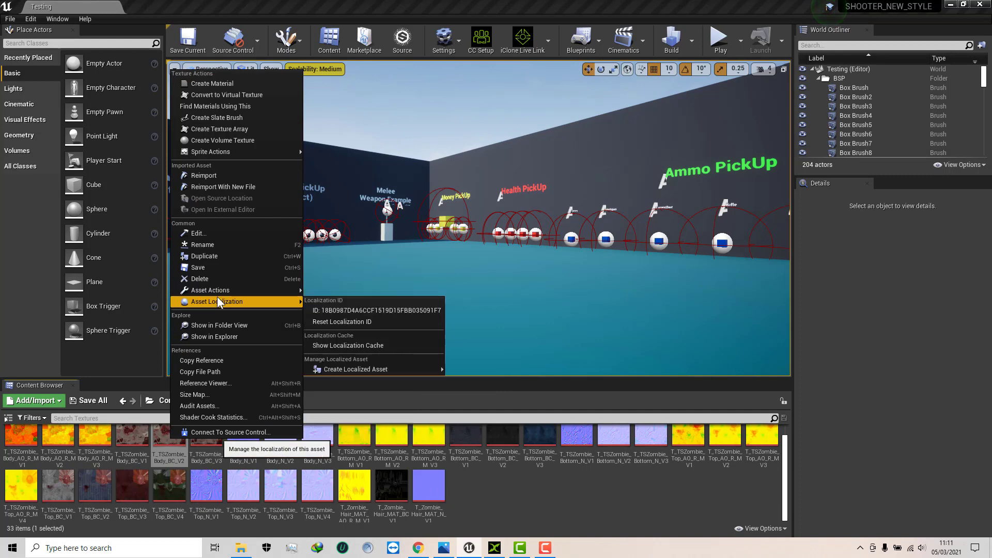
{"action": "left_click", "coordinate": [321, 336]}
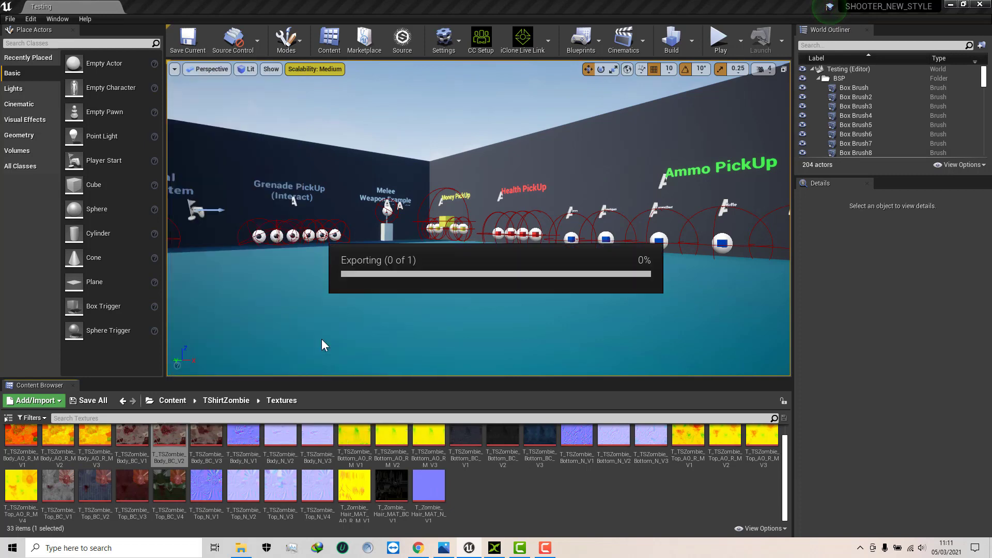
{"action": "left_click", "coordinate": [673, 337]}
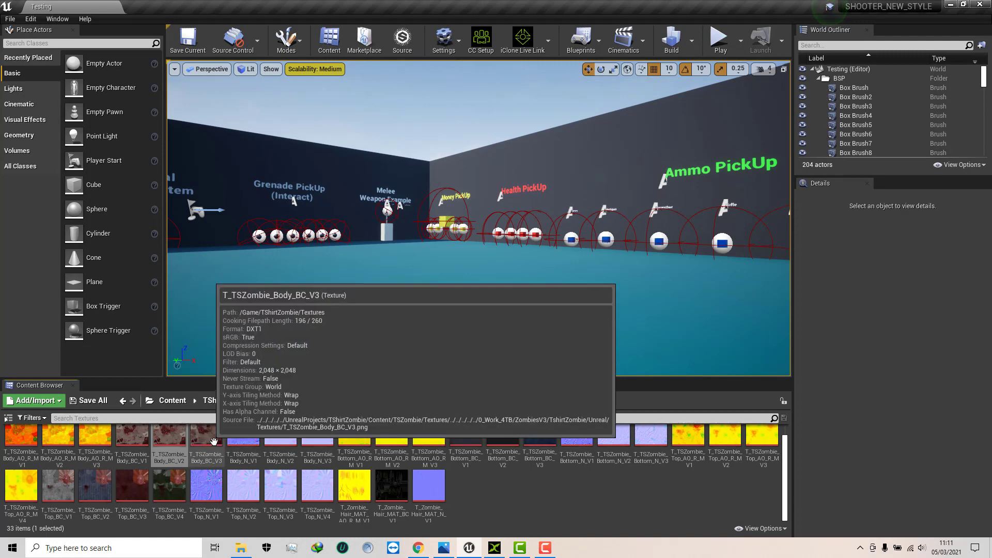
Export the T_TSZombie_Body_BC_V3 texture as a PNG file into the ZOMBIE 1 folder
{"action": "right_click", "coordinate": [207, 438]}
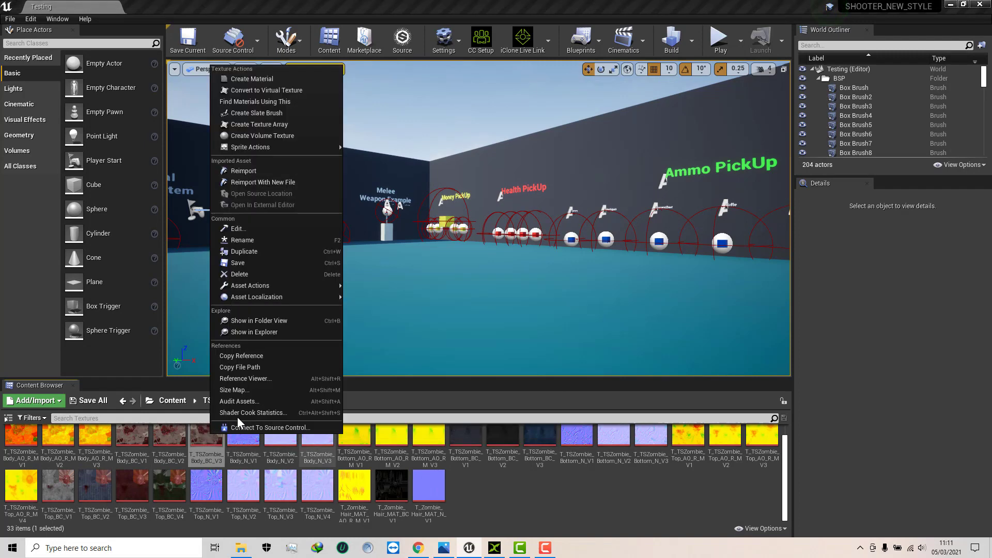
{"action": "mouse_move", "coordinate": [262, 296]}
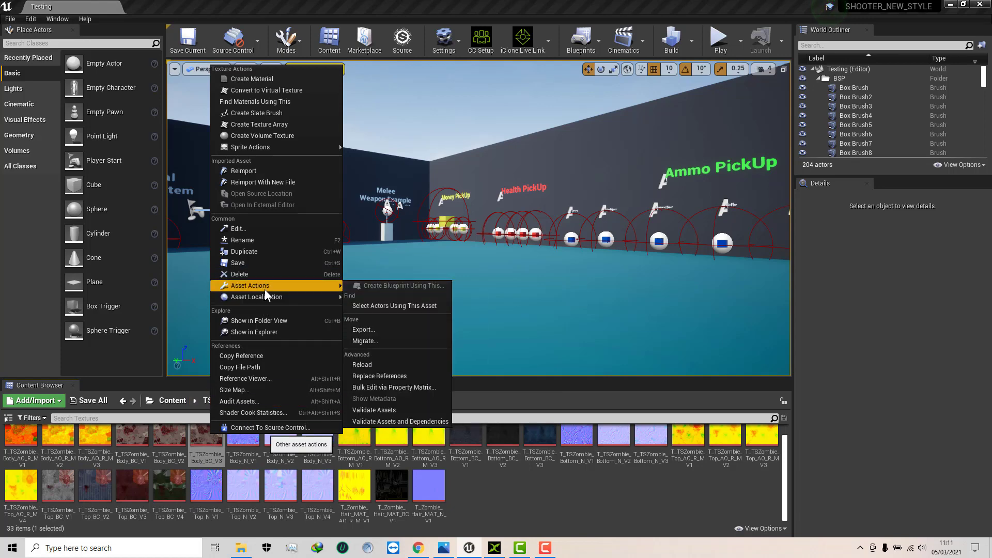
{"action": "left_click", "coordinate": [373, 332]}
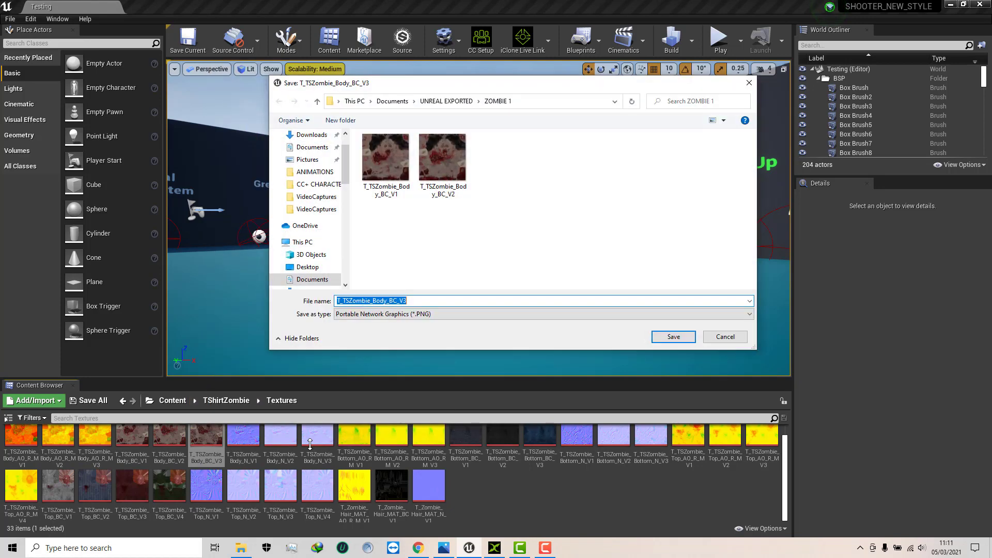
{"action": "left_click", "coordinate": [674, 337]}
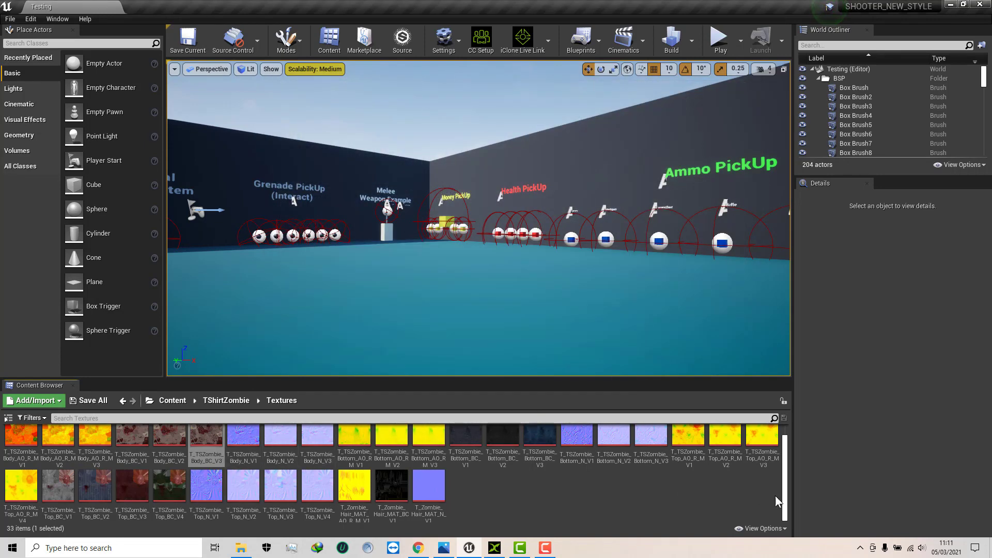
Export the T_TSZombie_Body_N_V1 normal map as a PNG file into the ZOMBIE 1 folder
{"action": "scroll", "coordinate": [787, 499], "scroll_direction": "up", "scroll_amount": 1}
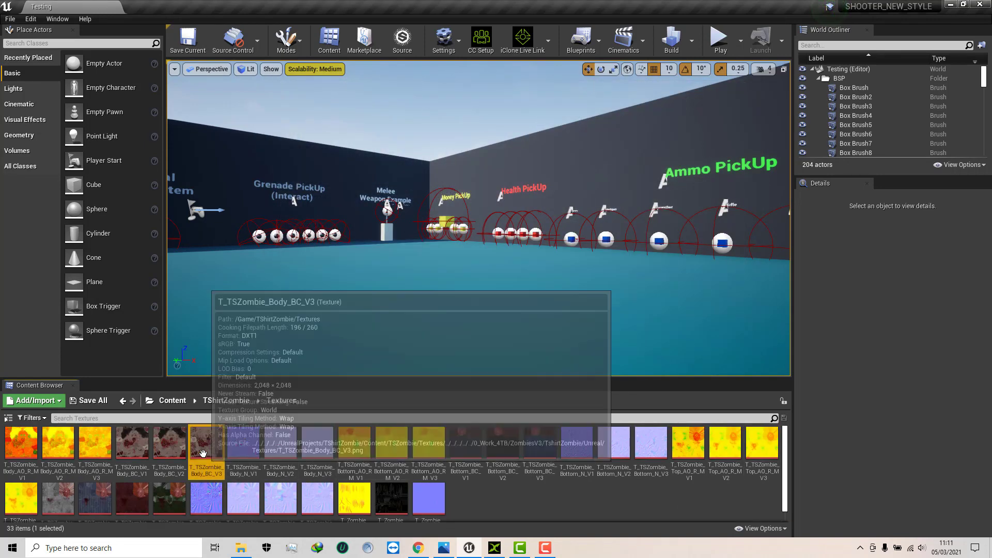
{"action": "right_click", "coordinate": [237, 449]}
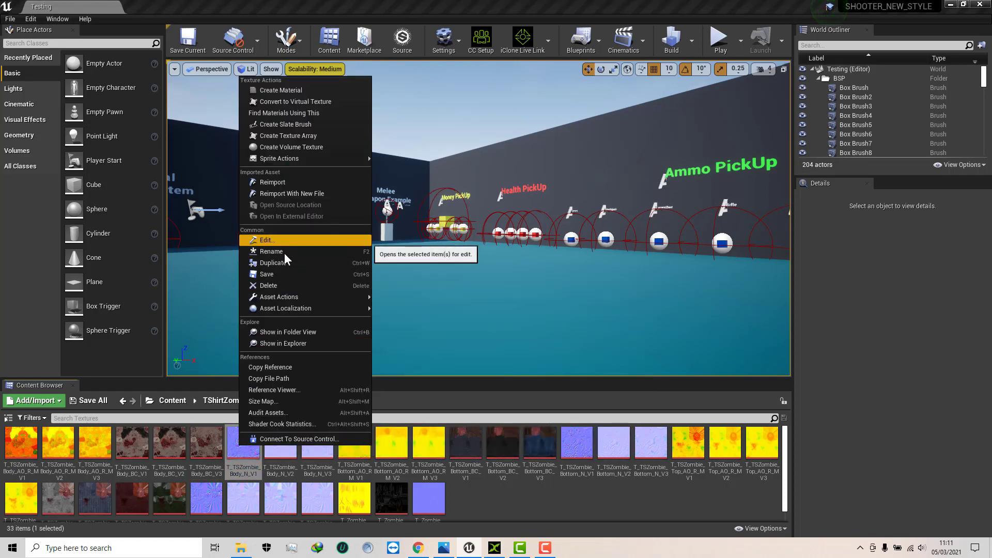
{"action": "mouse_move", "coordinate": [289, 297]}
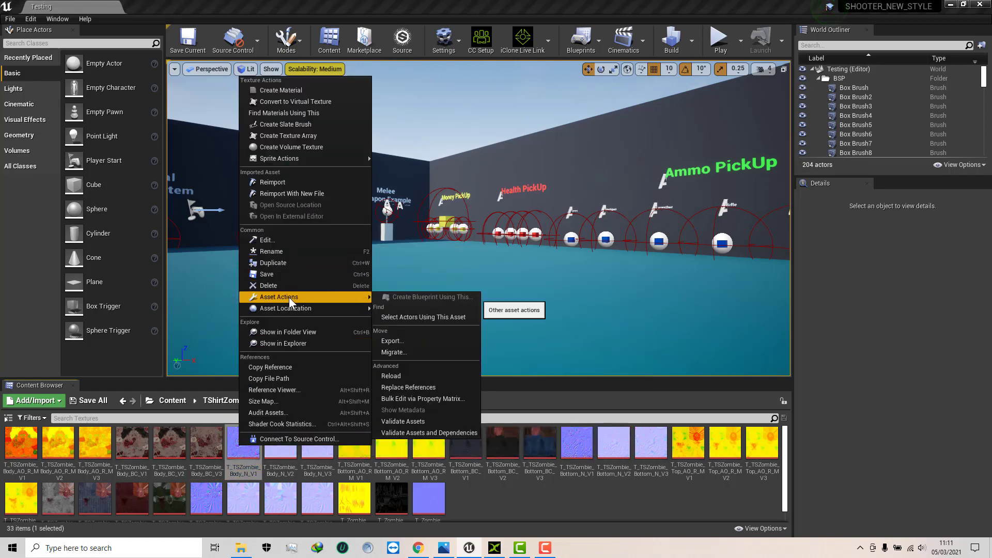
{"action": "left_click", "coordinate": [396, 339]}
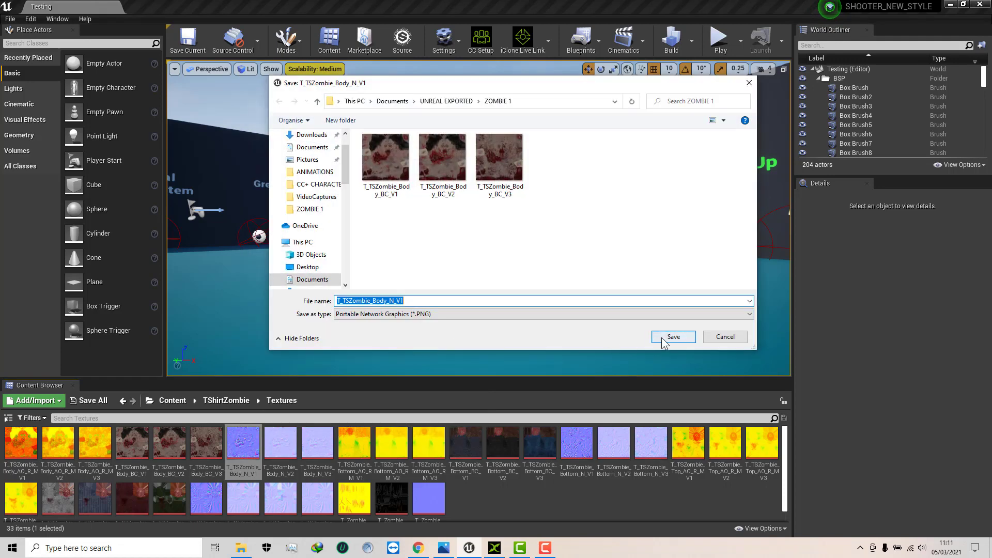
{"action": "left_click", "coordinate": [662, 337]}
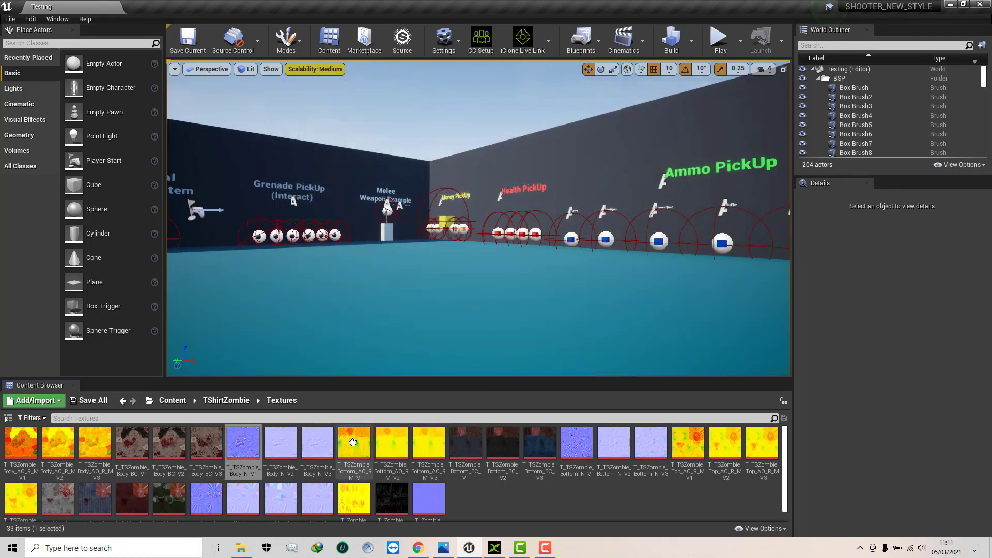
Export the T_TSZombie_Body_N_V2 normal map as a PNG file into the ZOMBIE 1 folder
{"action": "right_click", "coordinate": [282, 443]}
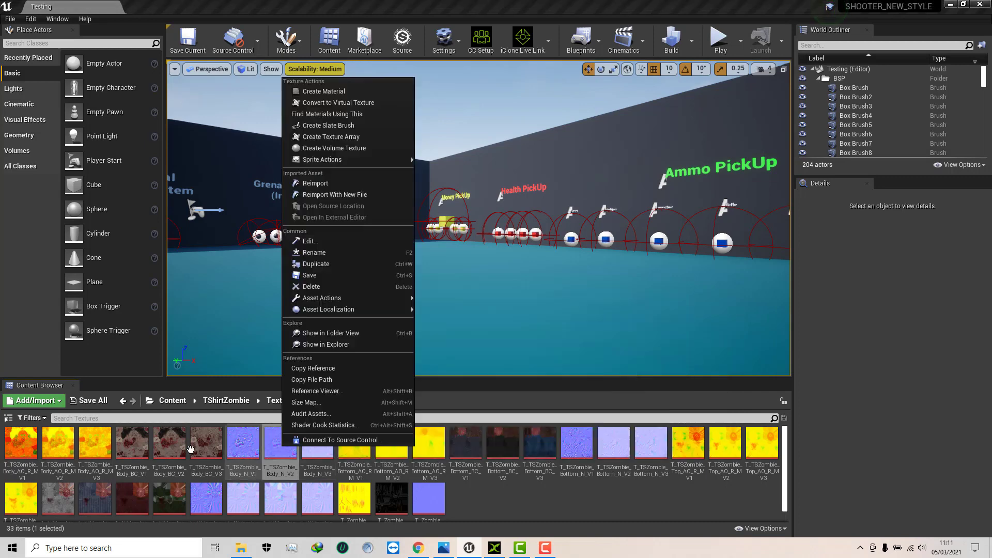
{"action": "mouse_move", "coordinate": [371, 310]}
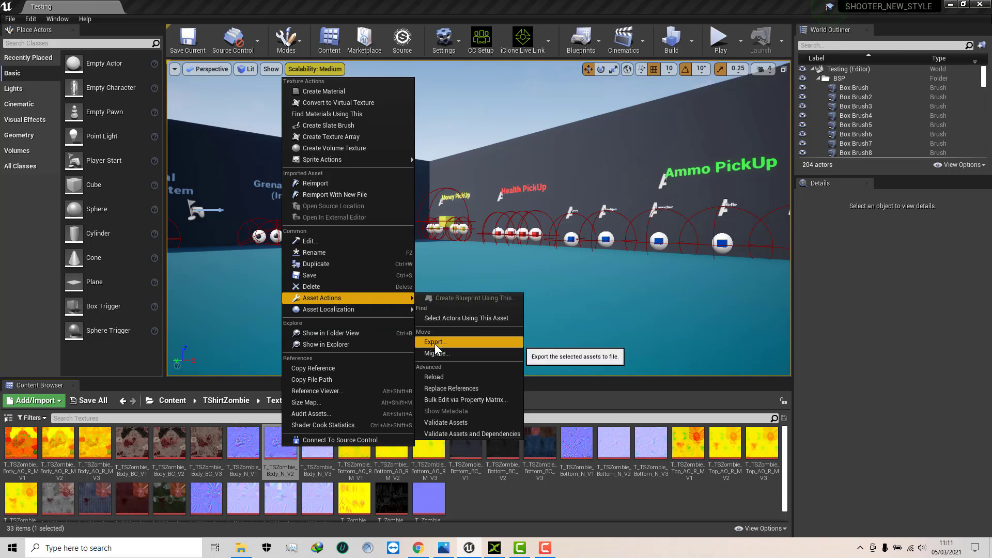
{"action": "left_click", "coordinate": [435, 343]}
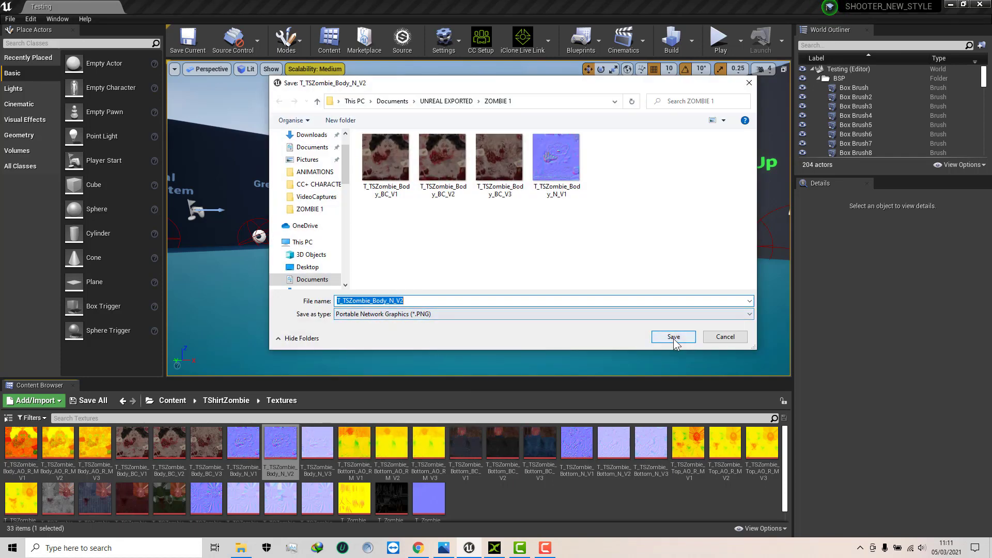
{"action": "left_click", "coordinate": [674, 337]}
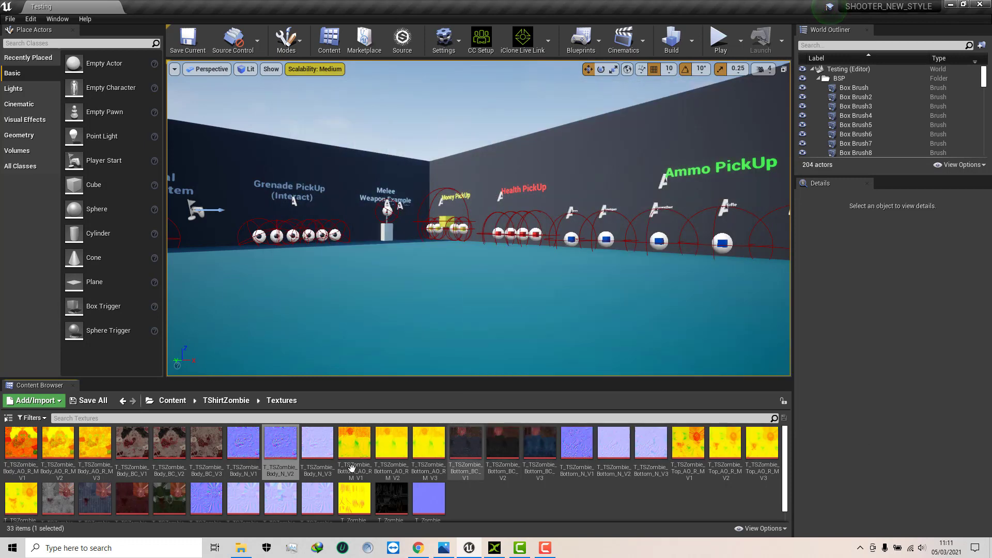
Export the T_TSZombie_Body_N_V3 and T_Zombie_Hair_MAT_N_V1 normal maps as PNG files into the ZOMBIE 1 folder
{"action": "right_click", "coordinate": [309, 464]}
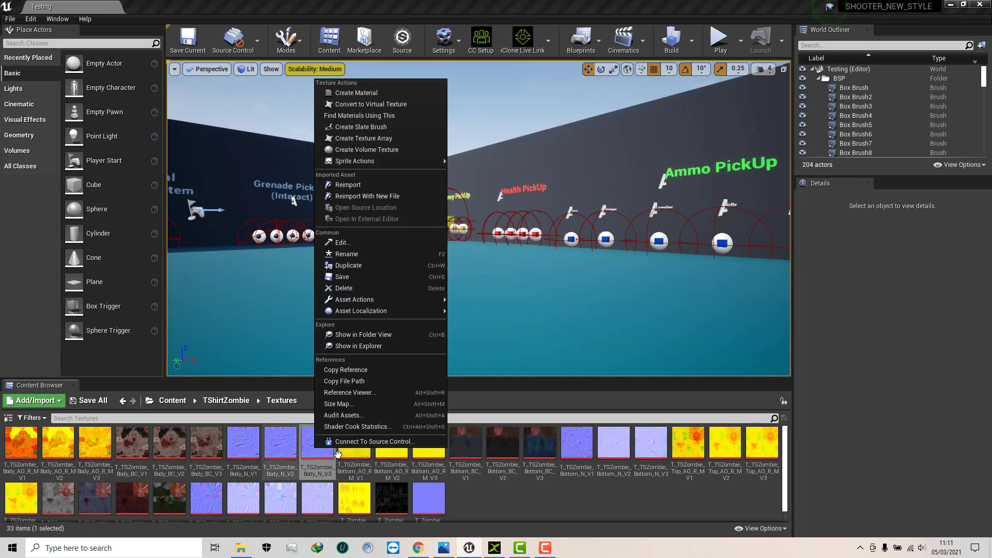
{"action": "mouse_move", "coordinate": [368, 300]}
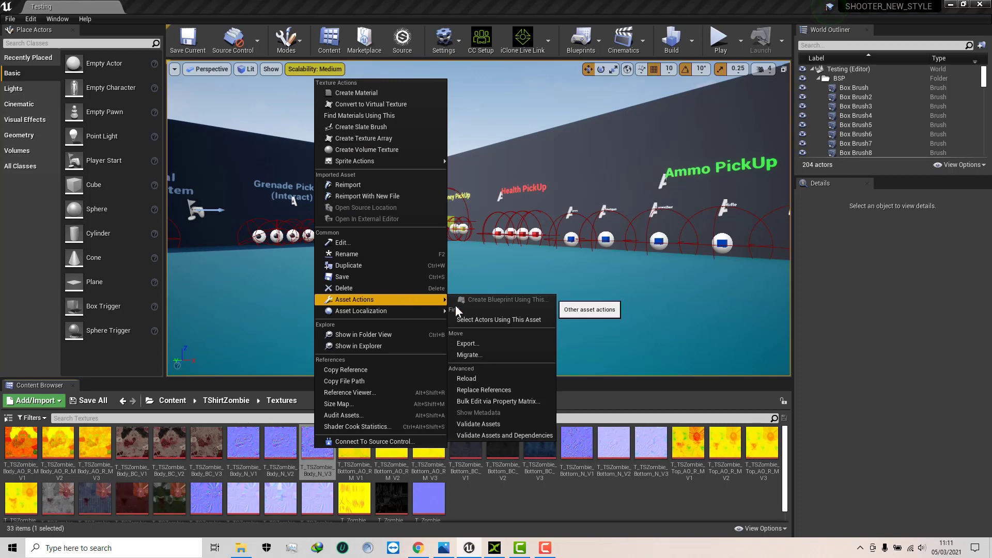
{"action": "left_click", "coordinate": [466, 341]}
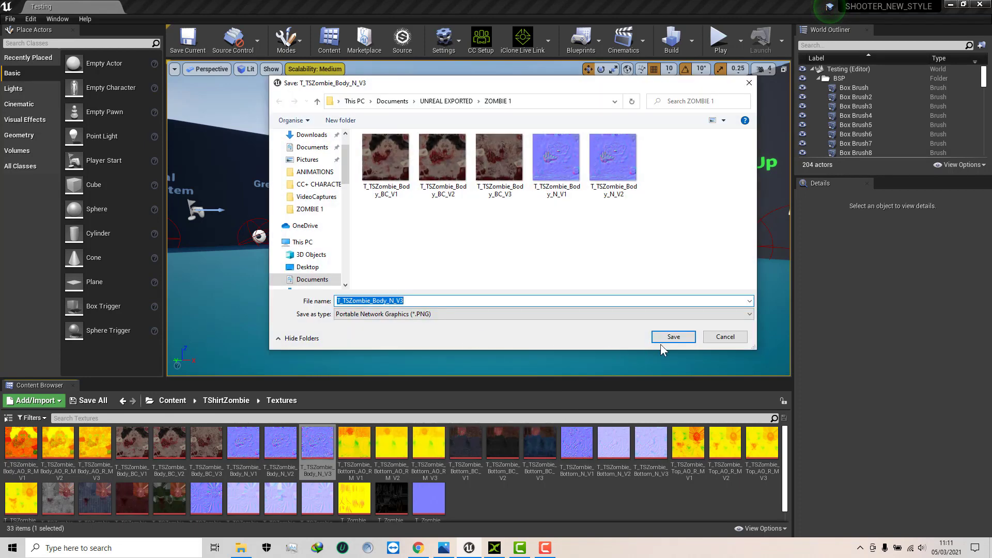
{"action": "left_click", "coordinate": [659, 337]}
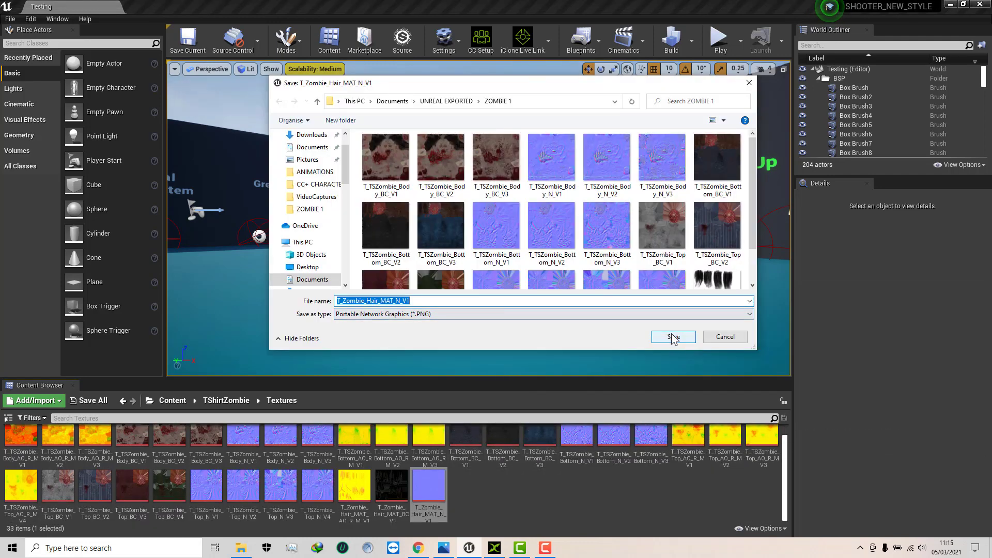
{"action": "left_click", "coordinate": [671, 337]}
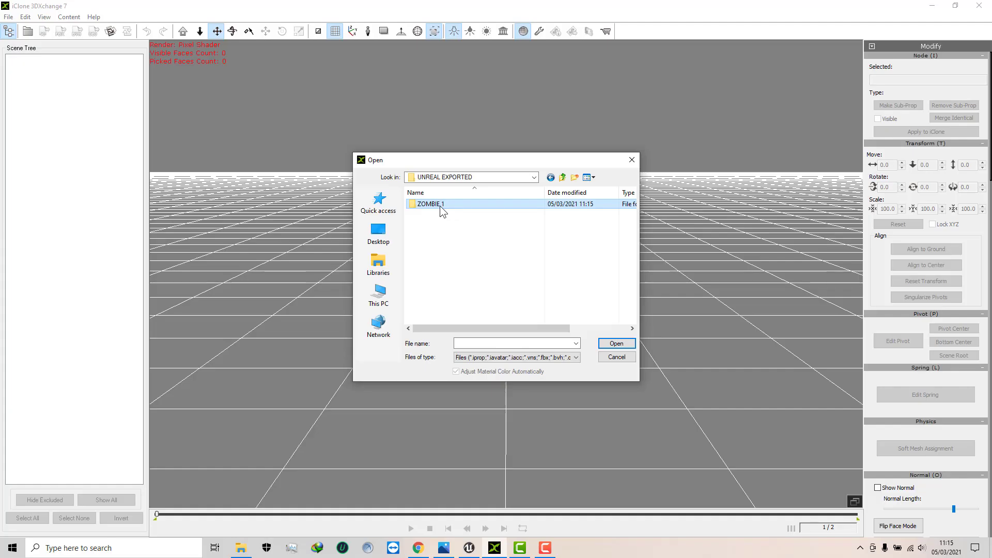
In iClone 3DXchange 7, import the SK_TSZombie FBX file from the UNREAL EXPORTED/ZOMBIE 1 folder
{"action": "left_click", "coordinate": [442, 232]}
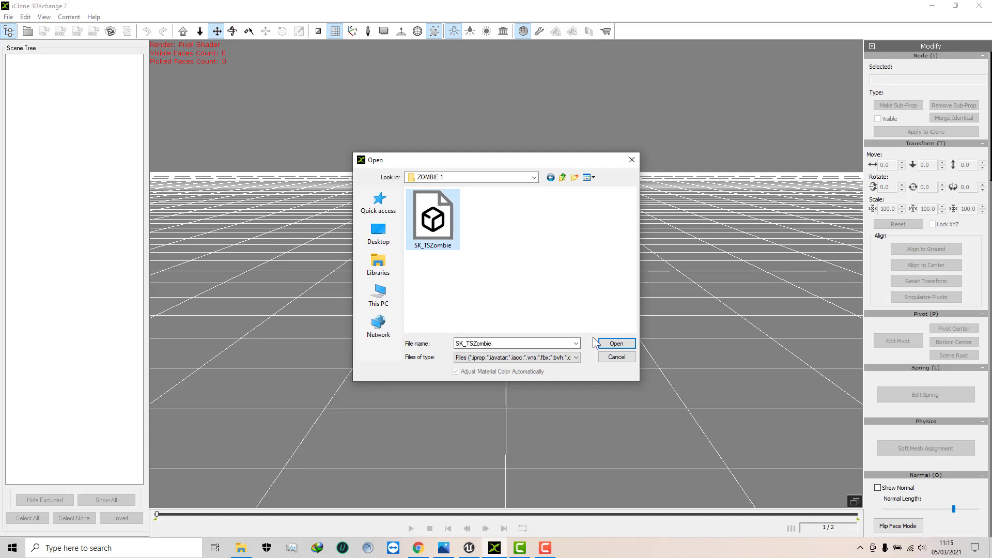
{"action": "left_click", "coordinate": [615, 345]}
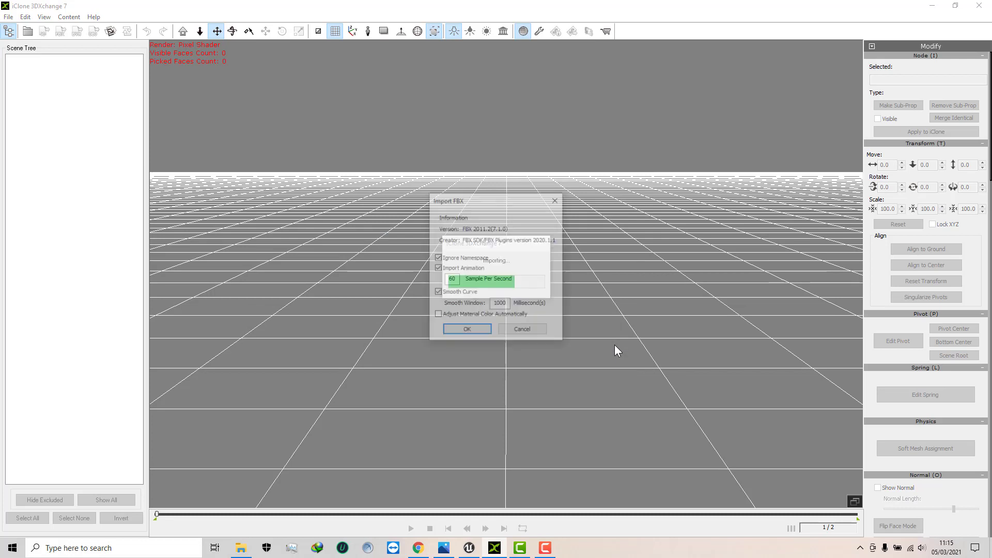
{"action": "left_click", "coordinate": [463, 330]}
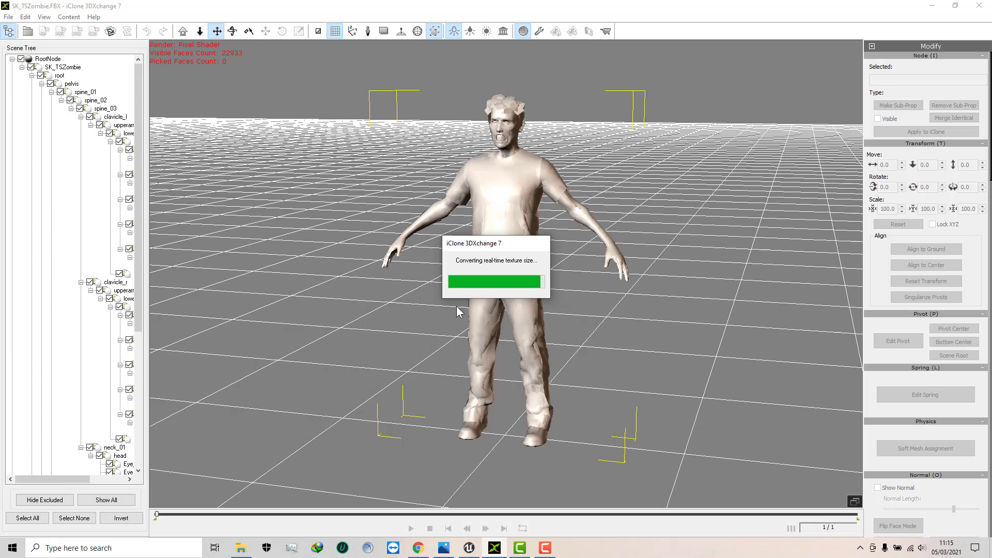
Examine the imported, untextured zombie model from the front and sides, including a close view of the torso
{"action": "right_click_drag", "start_coordinate": [521, 240], "coordinate": [515, 217]}
{"action": "mouse_move", "coordinate": [500, 217]}
{"action": "middle_mouse_down"}
{"action": "mouse_move", "coordinate": [505, 235]}
{"action": "mouse_move", "coordinate": [514, 227]}
{"action": "middle_mouse_up"}
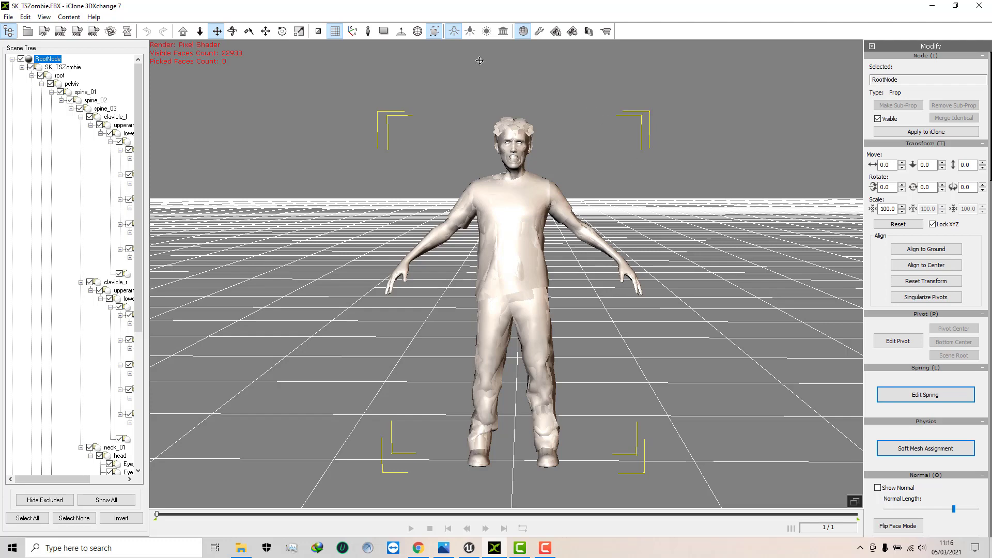
{"action": "mouse_move", "coordinate": [511, 186]}
{"action": "right_mouse_down"}
{"action": "mouse_move", "coordinate": [506, 203]}
{"action": "mouse_move", "coordinate": [510, 178]}
{"action": "right_mouse_up"}
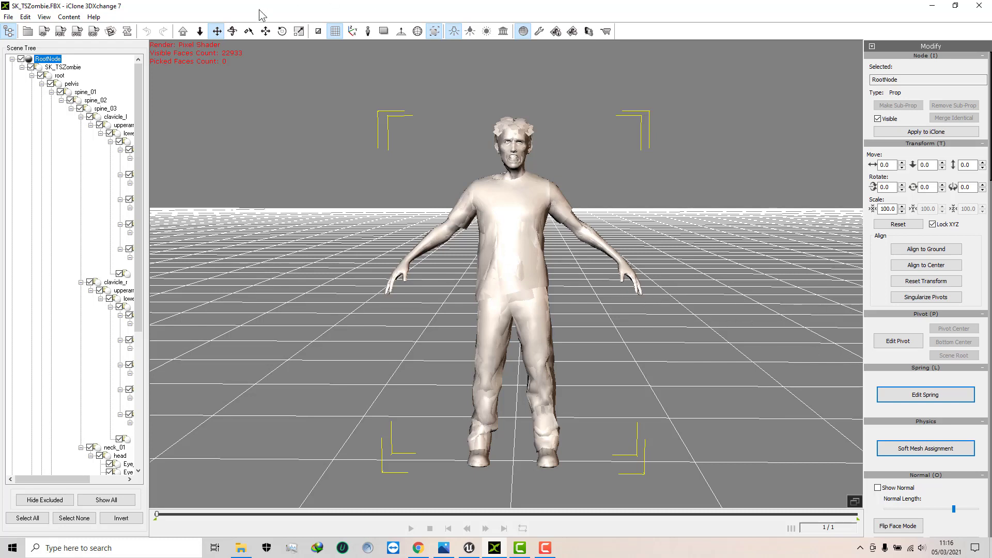
{"action": "left_click", "coordinate": [200, 31]}
{"action": "left_click_drag", "start_coordinate": [359, 203], "coordinate": [368, 126]}
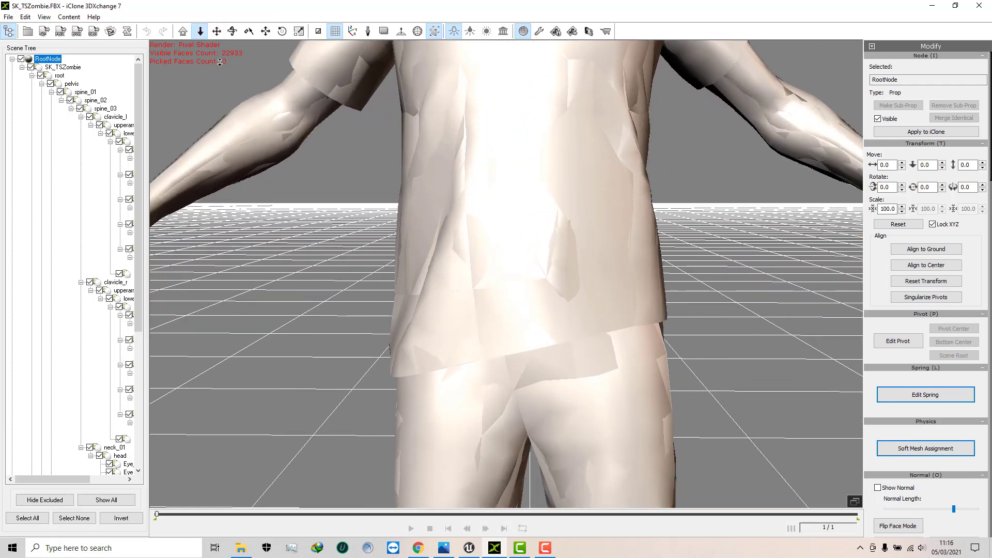
{"action": "left_click", "coordinate": [266, 31]}
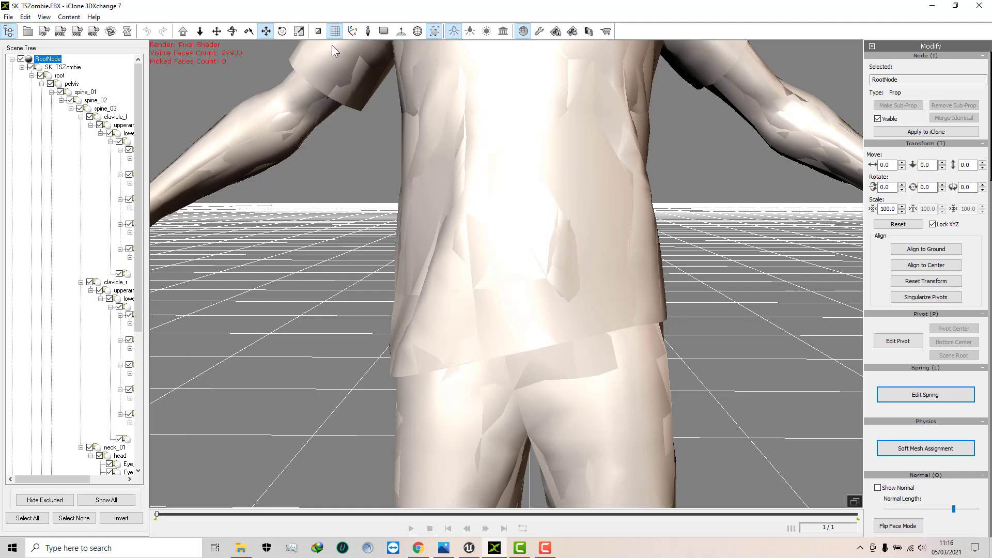
{"action": "left_click", "coordinate": [217, 32]}
{"action": "left_click_drag", "start_coordinate": [509, 109], "coordinate": [520, 308]}
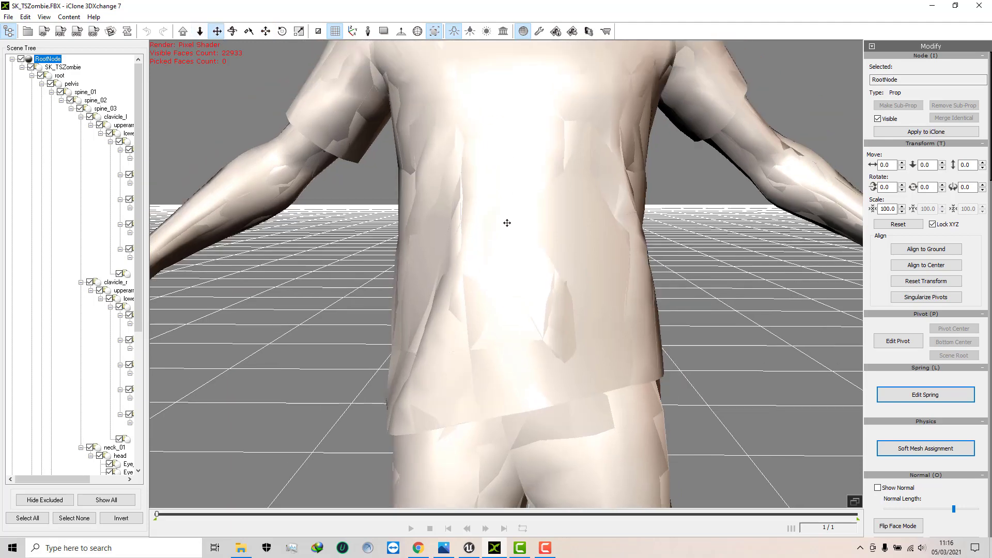
{"action": "right_click_drag", "start_coordinate": [420, 276], "coordinate": [522, 259]}
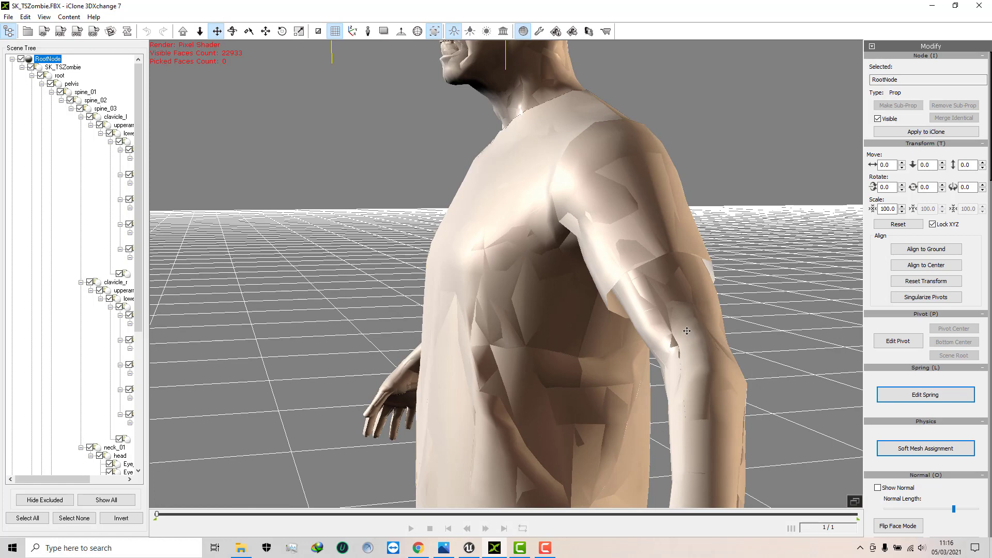
{"action": "right_click_drag", "start_coordinate": [483, 297], "coordinate": [593, 282]}
Pick the body skin material from the zombie's arm with the Material section's eyedropper
{"action": "scroll", "coordinate": [930, 330], "scroll_direction": "down", "scroll_amount": 6}
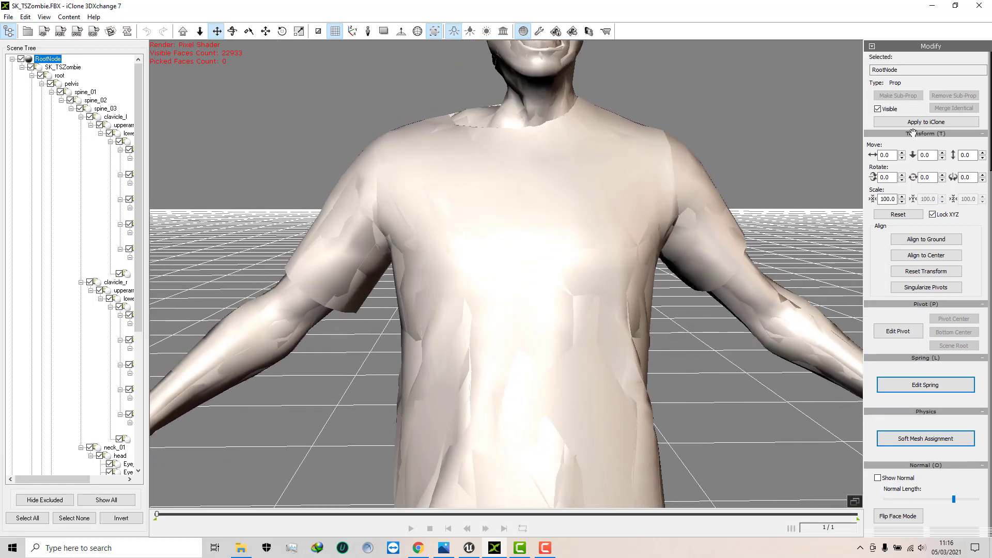
{"action": "scroll", "coordinate": [980, 342], "scroll_direction": "down", "scroll_amount": 5}
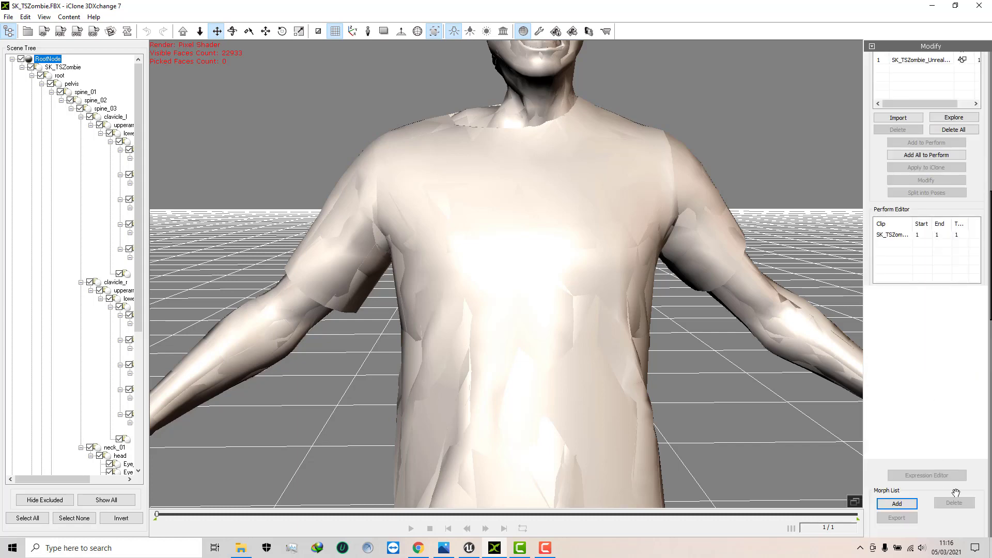
{"action": "scroll", "coordinate": [972, 490], "scroll_direction": "down", "scroll_amount": 6}
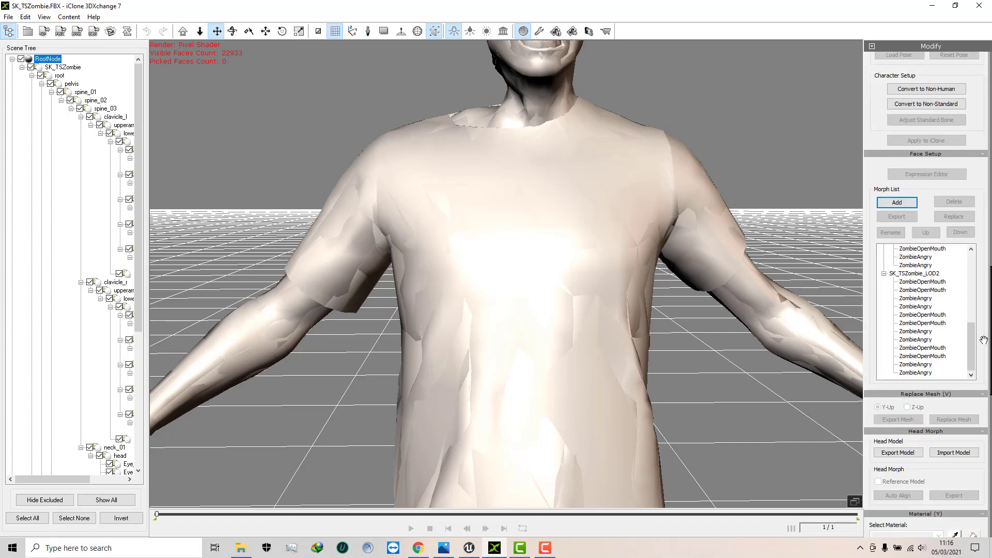
{"action": "scroll", "coordinate": [972, 279], "scroll_direction": "down", "scroll_amount": 6}
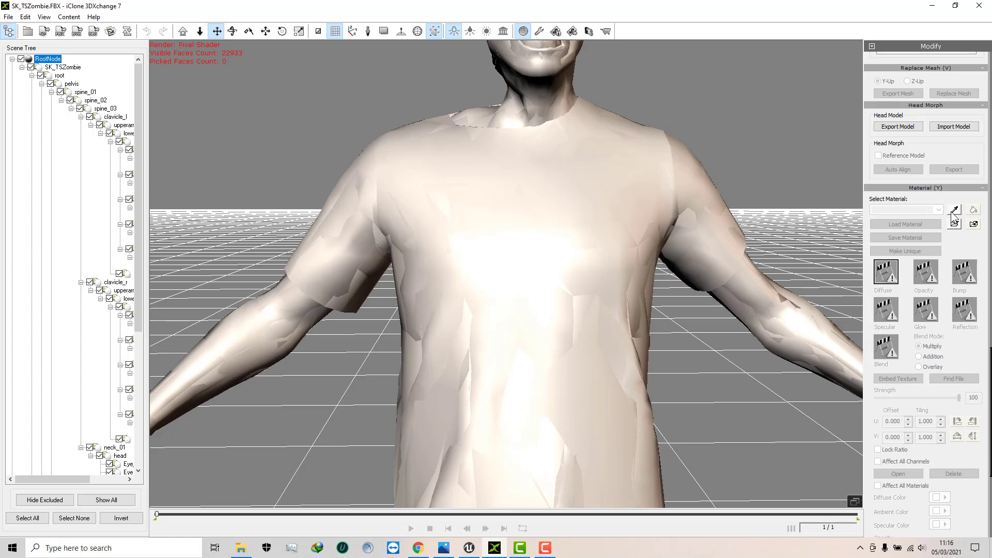
{"action": "left_click", "coordinate": [953, 211]}
{"action": "left_click", "coordinate": [751, 290]}
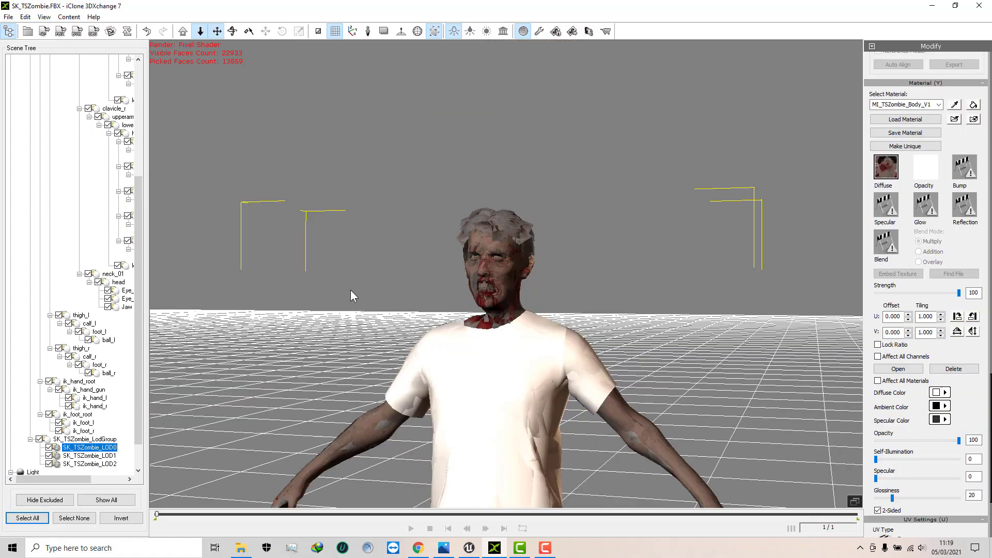
Examine the body texture on the zombie's head, neck and arms from several angles and close up
{"action": "left_click_drag", "start_coordinate": [351, 290], "coordinate": [343, 163]}
{"action": "right_click_drag", "start_coordinate": [439, 278], "coordinate": [569, 175]}
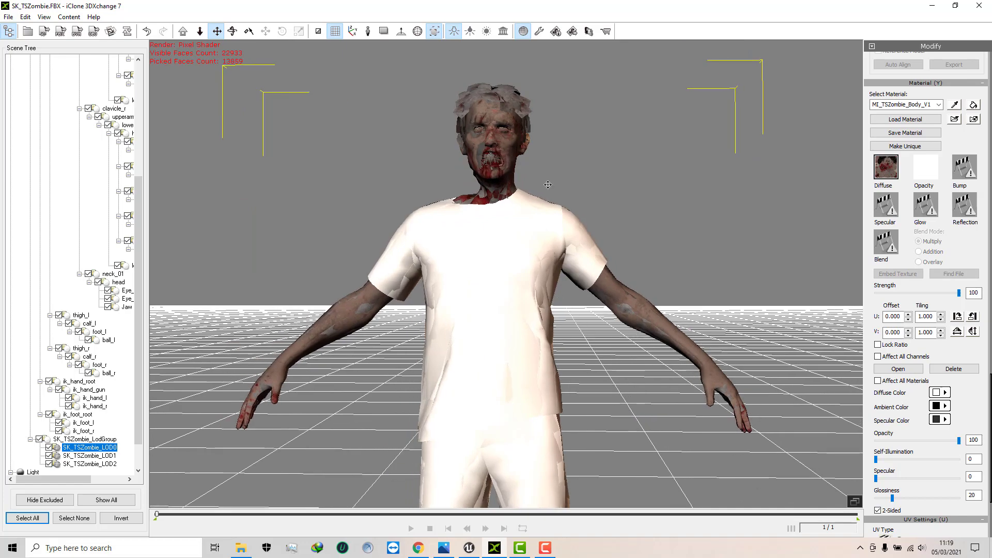
{"action": "right_click_drag", "start_coordinate": [705, 370], "coordinate": [589, 336]}
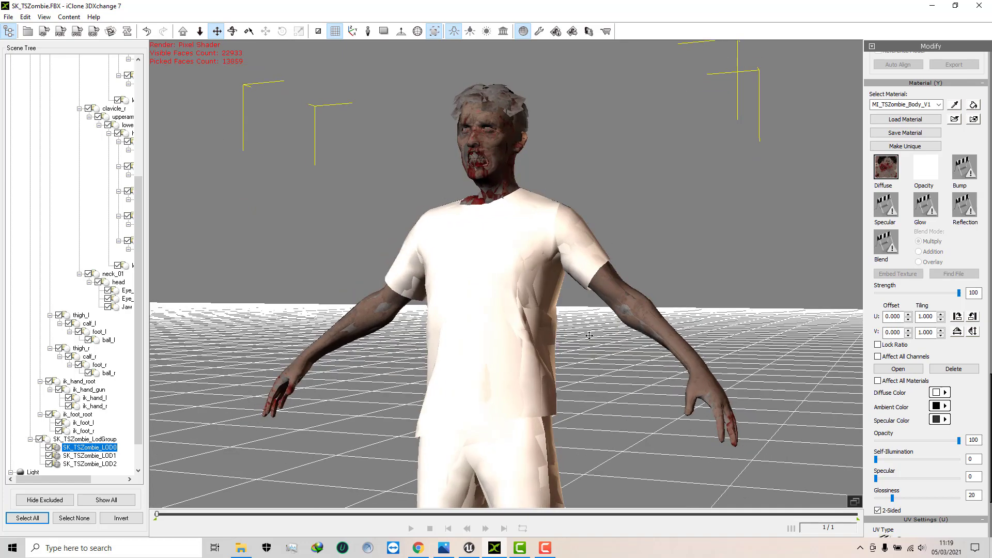
{"action": "right_click_drag", "start_coordinate": [462, 249], "coordinate": [594, 346]}
{"action": "left_click_drag", "start_coordinate": [536, 240], "coordinate": [536, 327]}
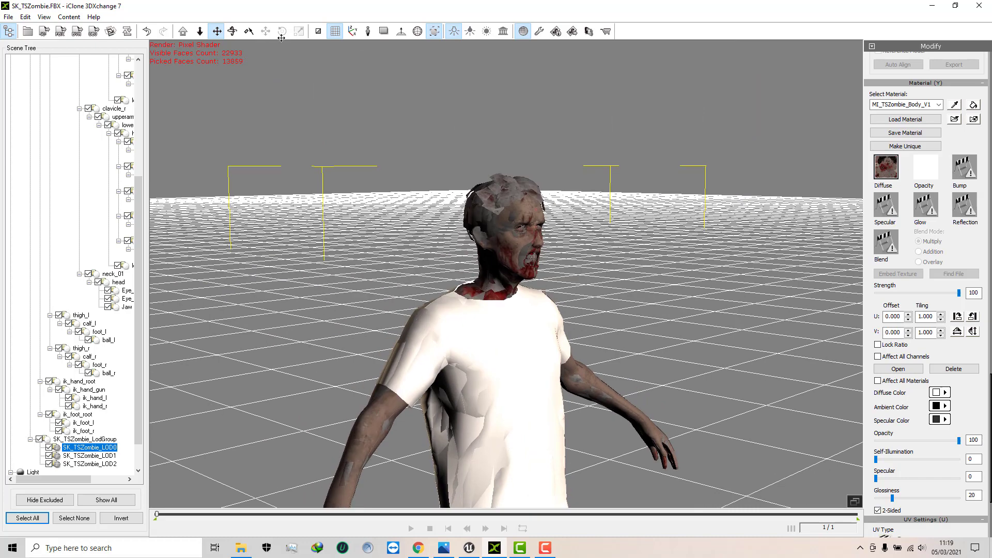
{"action": "left_click", "coordinate": [200, 31]}
{"action": "left_click_drag", "start_coordinate": [378, 271], "coordinate": [376, 227]}
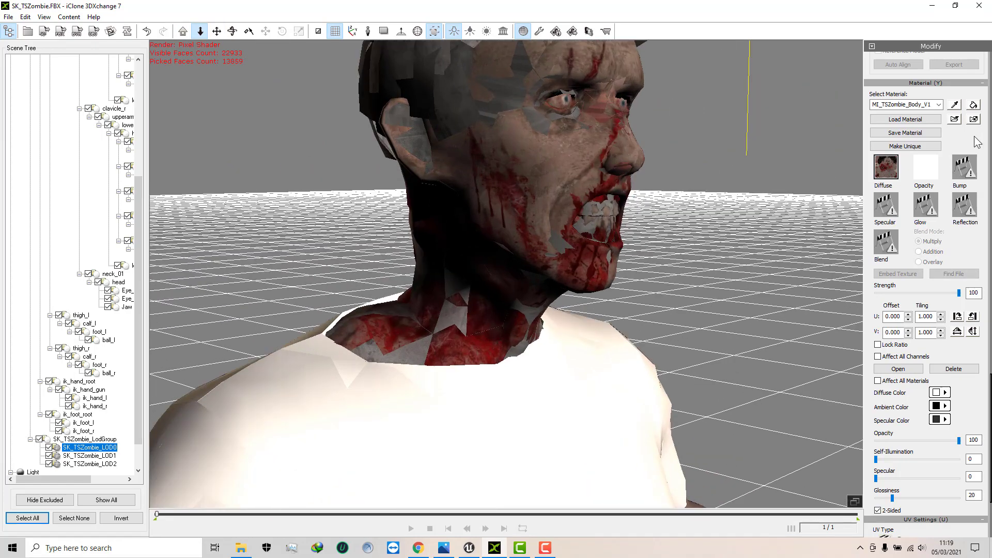
Load T_TSZombie_Body_BC_V2 as the diffuse texture of the MI_TSZombie_Hair material on the SK_TSZombie_LOD2 mesh, picked at the grey neck patch
{"action": "left_click", "coordinate": [452, 316]}
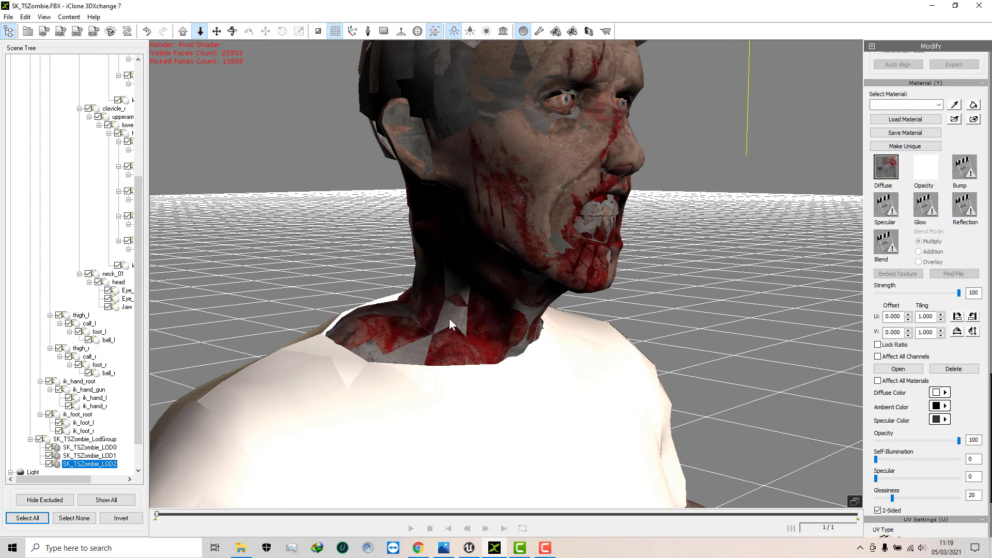
{"action": "double_click", "coordinate": [886, 171]}
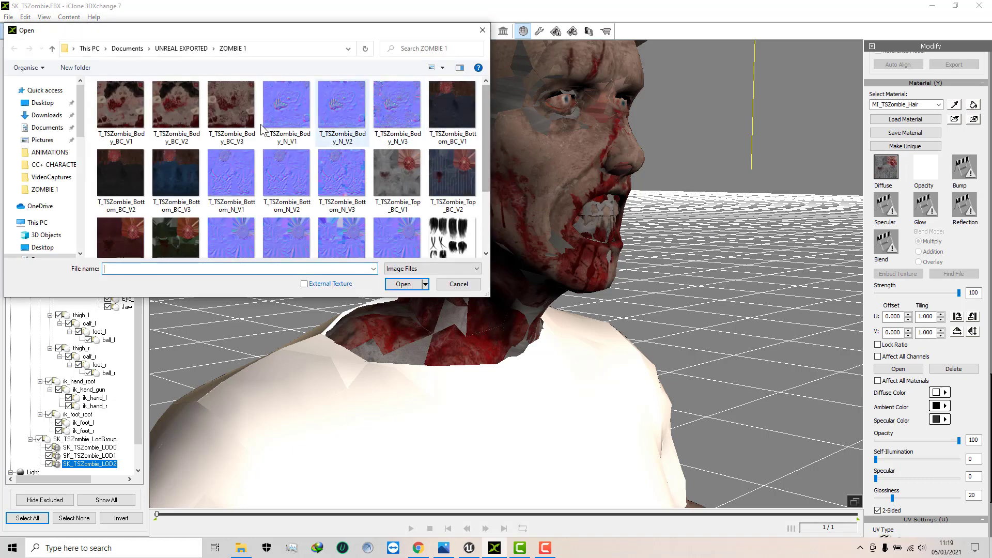
{"action": "left_click", "coordinate": [181, 113]}
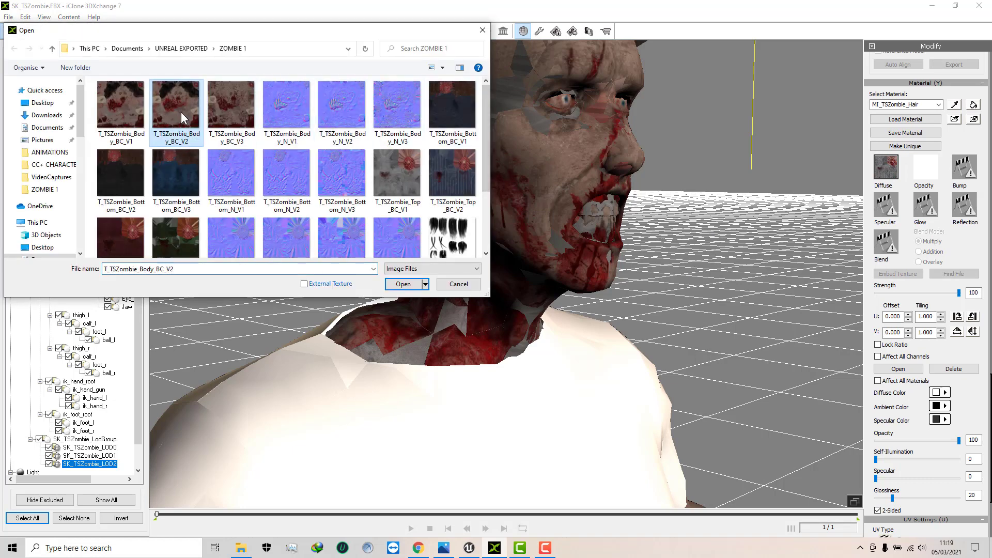
{"action": "left_click", "coordinate": [401, 283]}
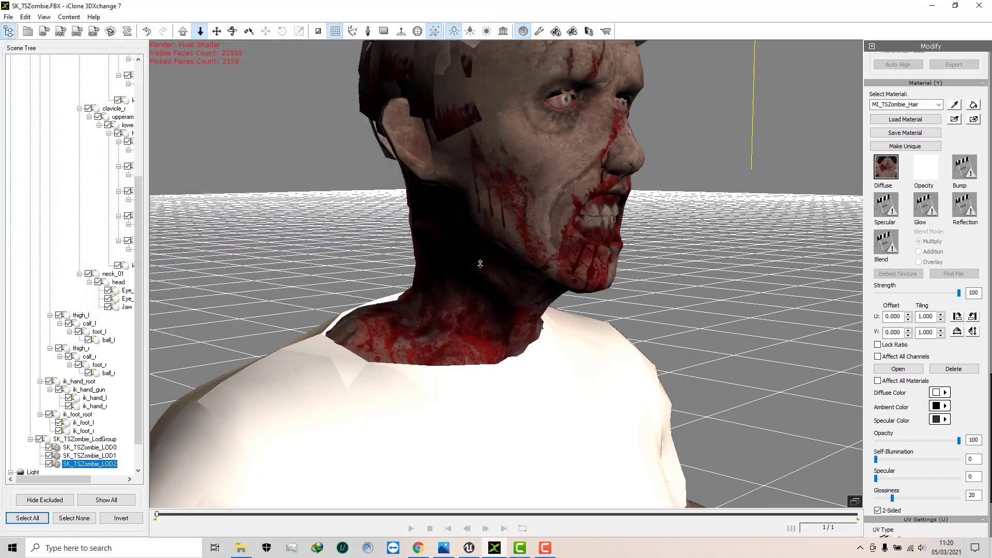
Examine how the diffuse texture looks on the zombie's neck, face and hair from several angles and distances
{"action": "right_click_drag", "start_coordinate": [474, 242], "coordinate": [432, 247]}
{"action": "scroll", "coordinate": [433, 247], "scroll_direction": "down", "scroll_amount": 5}
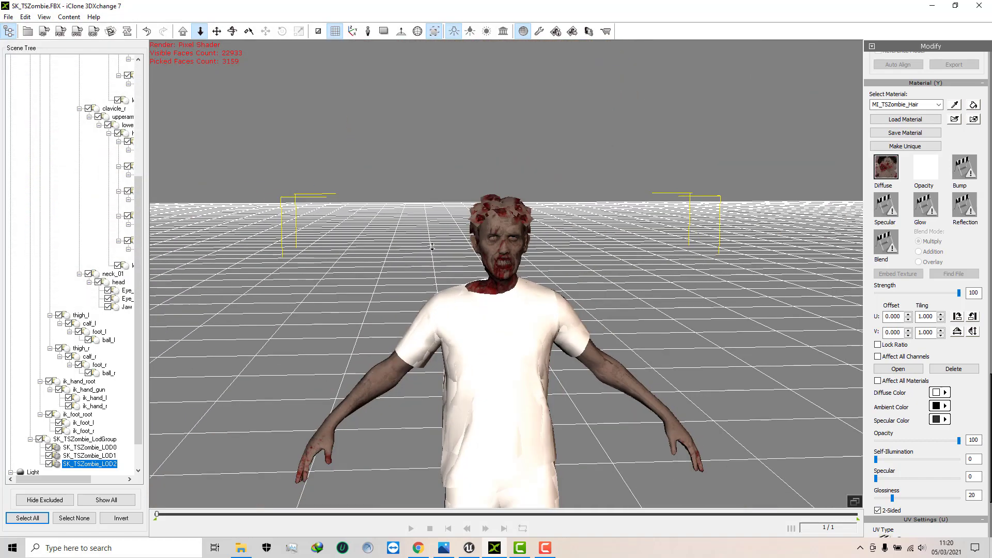
{"action": "scroll", "coordinate": [456, 181], "scroll_direction": "up", "scroll_amount": 2}
{"action": "scroll", "coordinate": [456, 182], "scroll_direction": "up", "scroll_amount": 3}
{"action": "right_click_drag", "start_coordinate": [511, 185], "coordinate": [566, 162]}
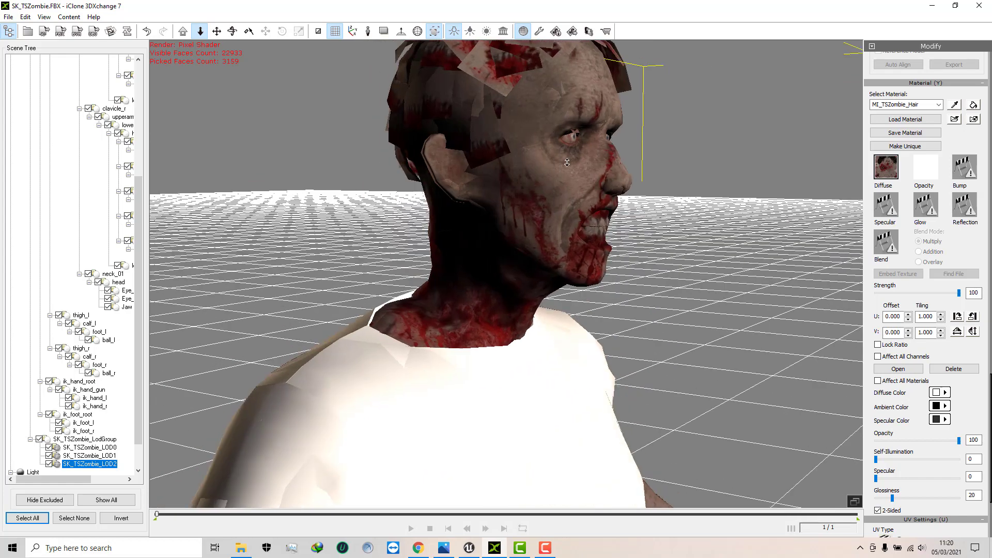
{"action": "left_click", "coordinate": [217, 31]}
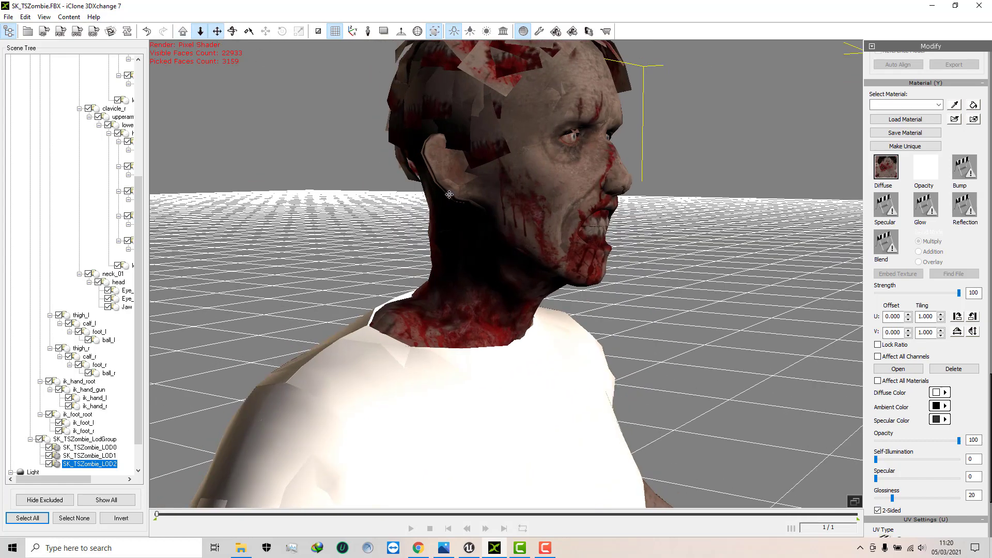
{"action": "middle_click_drag", "start_coordinate": [453, 132], "coordinate": [454, 216]}
{"action": "right_click_drag", "start_coordinate": [454, 216], "coordinate": [473, 253]}
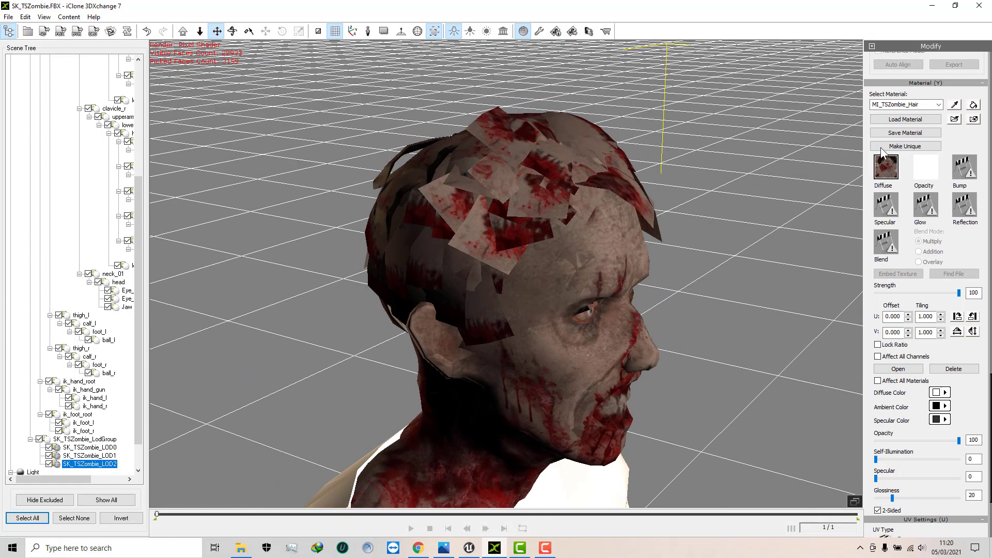
Load T_Zombie_Hair_MAT_BC_V1 as the diffuse texture of the MI_TSZombie_Hair material, sampled from the zombie's hair
{"action": "left_click", "coordinate": [954, 106]}
{"action": "left_click", "coordinate": [624, 173]}
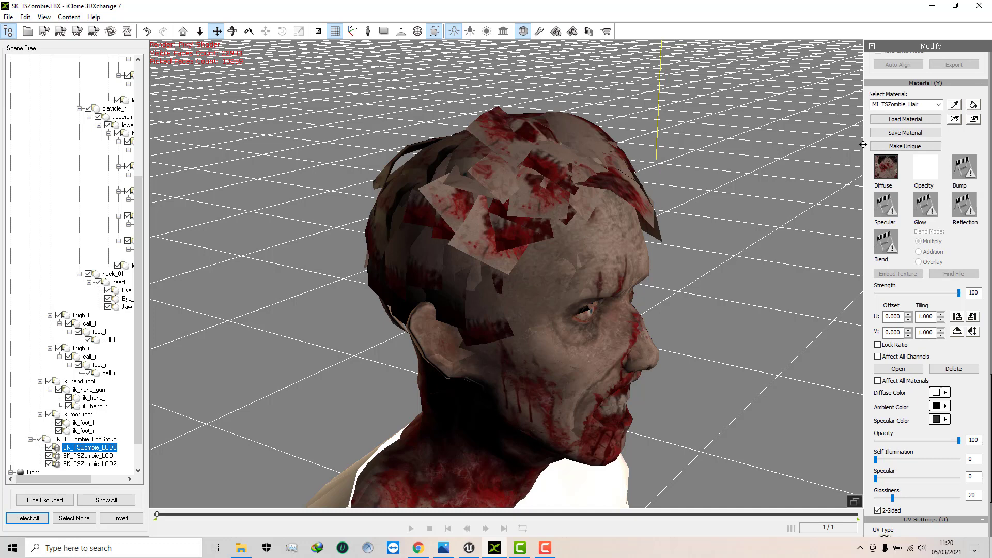
{"action": "left_click", "coordinate": [957, 109]}
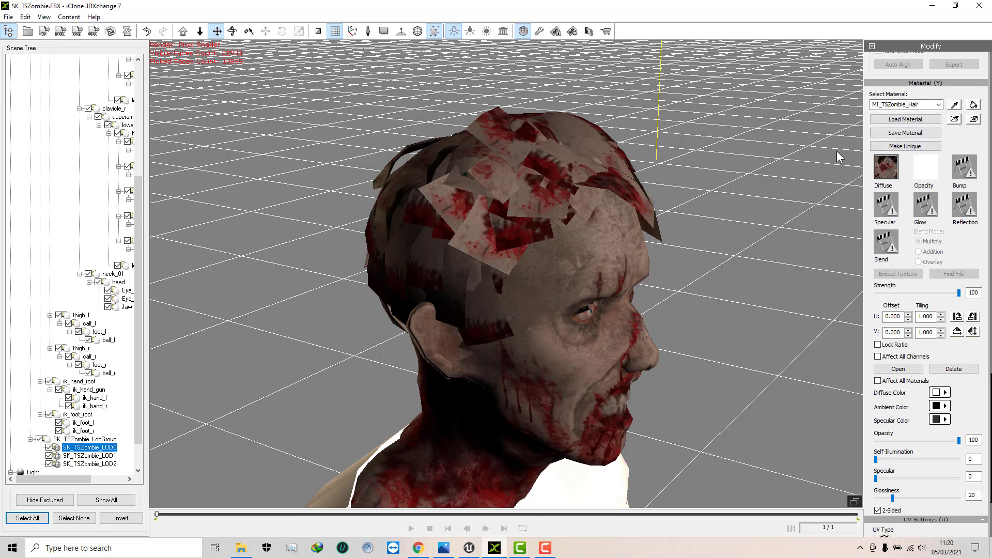
{"action": "left_click", "coordinate": [478, 246]}
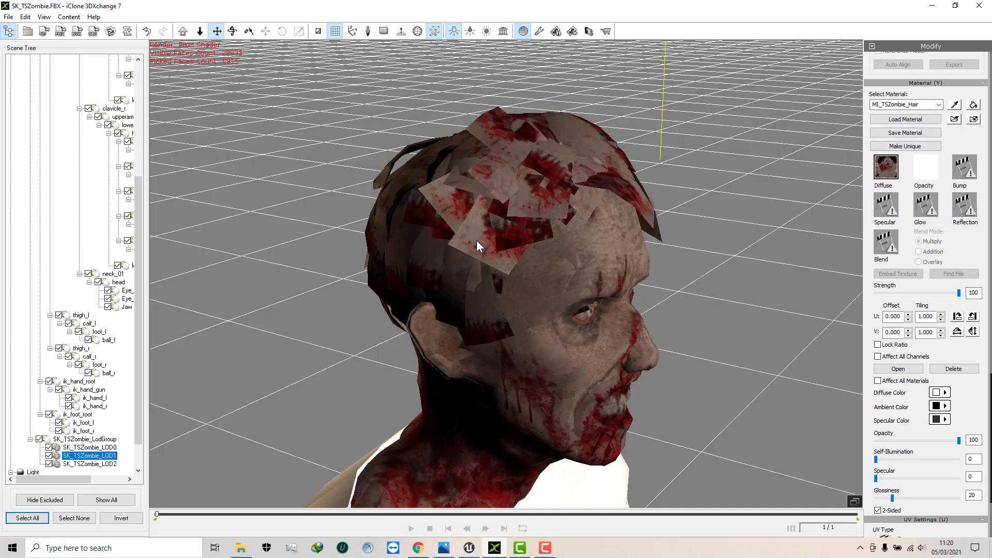
{"action": "left_click", "coordinate": [887, 170]}
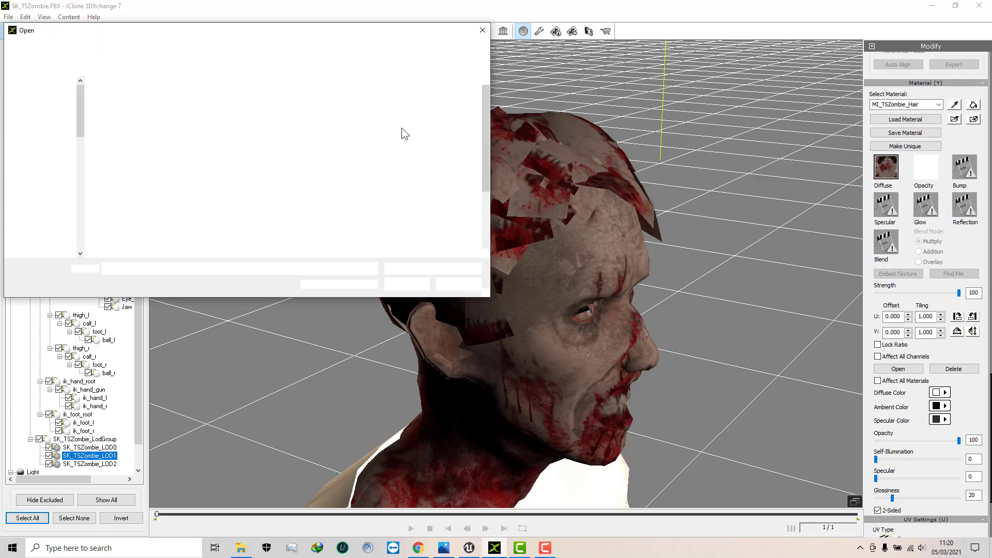
{"action": "left_click_drag", "start_coordinate": [482, 134], "coordinate": [482, 192]}
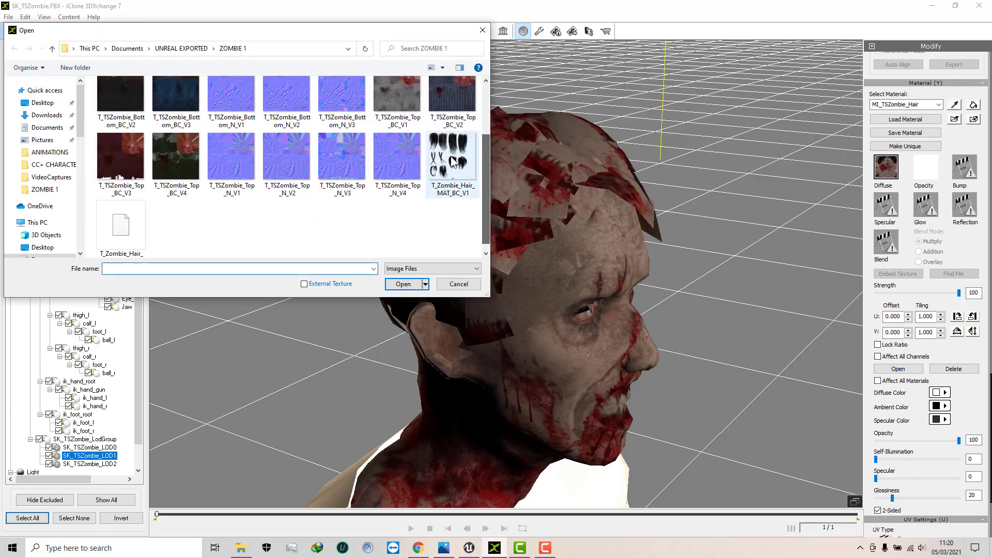
{"action": "left_click", "coordinate": [452, 161]}
{"action": "left_click", "coordinate": [403, 283]}
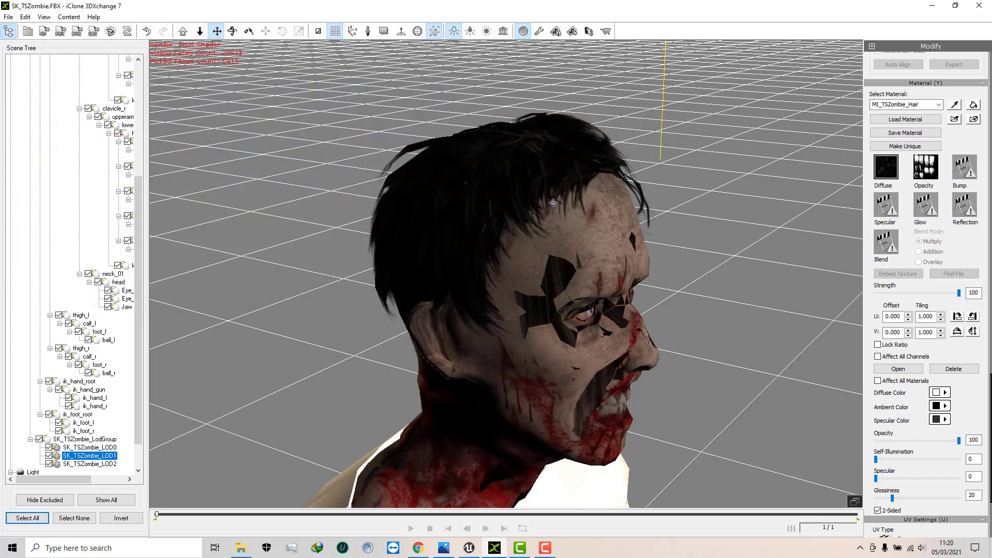
Examine the hair texture around the zombie's face up close and sample the material of the dark patch beside the eye
{"action": "right_click_drag", "start_coordinate": [488, 215], "coordinate": [487, 277]}
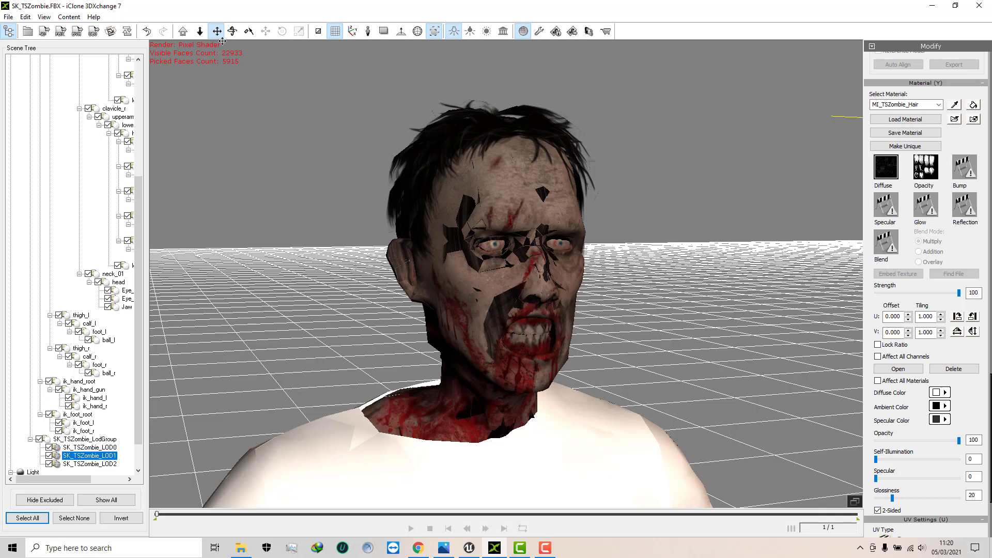
{"action": "left_click", "coordinate": [200, 31]}
{"action": "left_click_drag", "start_coordinate": [434, 246], "coordinate": [424, 223]}
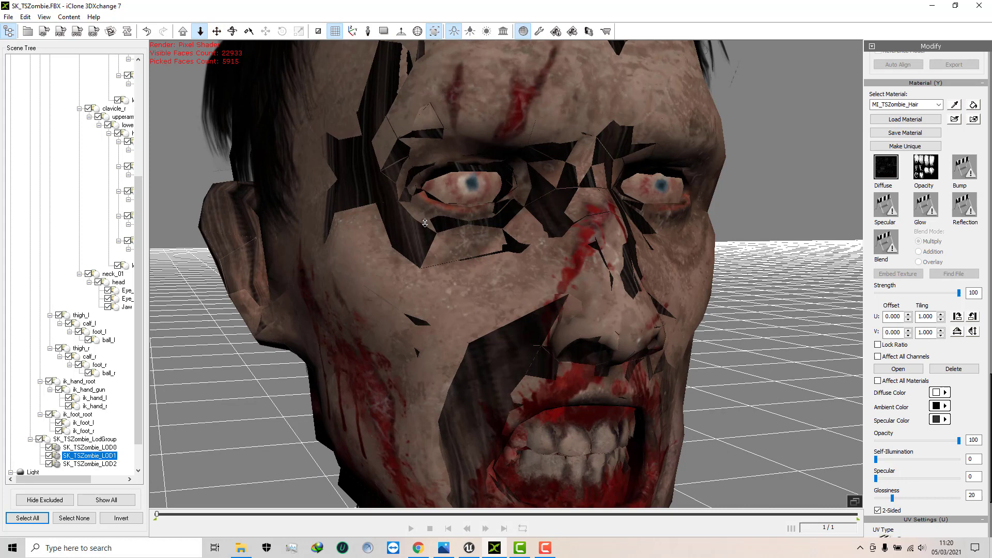
{"action": "right_click_drag", "start_coordinate": [415, 228], "coordinate": [487, 231]}
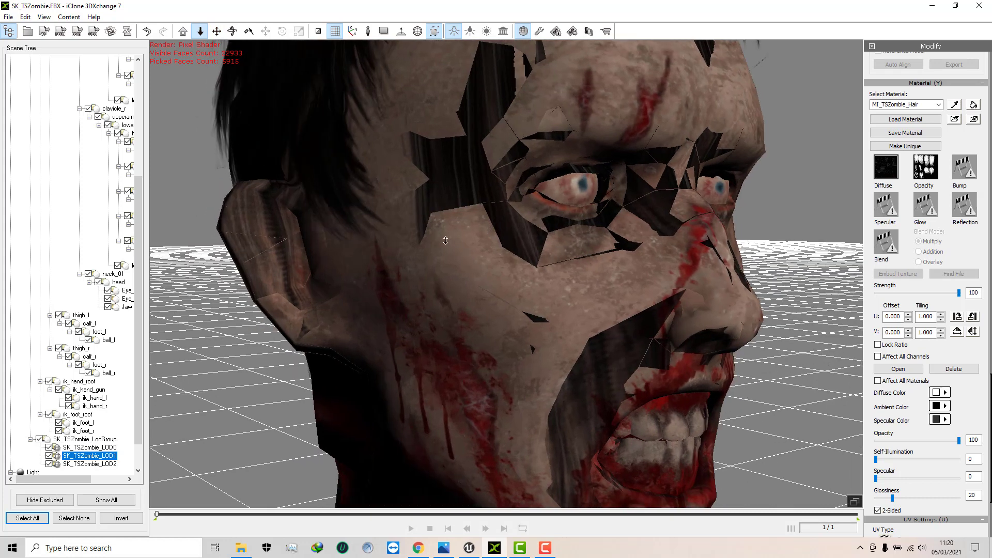
{"action": "left_click", "coordinate": [955, 105]}
{"action": "key", "text": "Down"}
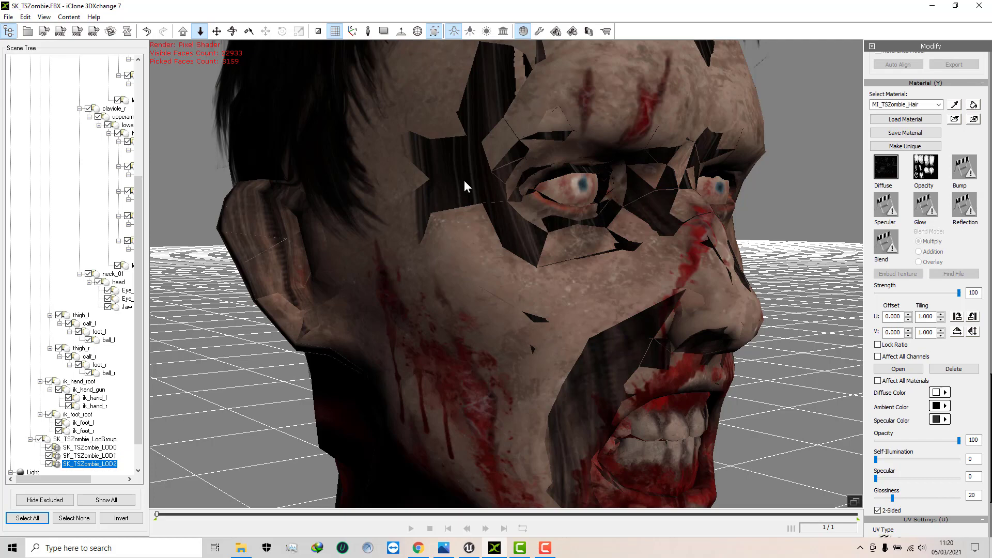
Sample the materials of the dark cheek patch, the hair and the dark forehead patch to compare their assignments
{"action": "left_click_drag", "start_coordinate": [464, 179], "coordinate": [467, 199]}
{"action": "right_click_drag", "start_coordinate": [475, 211], "coordinate": [695, 234]}
{"action": "right_click_drag", "start_coordinate": [432, 243], "coordinate": [518, 196]}
{"action": "scroll", "coordinate": [445, 225], "scroll_direction": "down", "scroll_amount": 10}
{"action": "scroll", "coordinate": [485, 216], "scroll_direction": "up", "scroll_amount": 12}
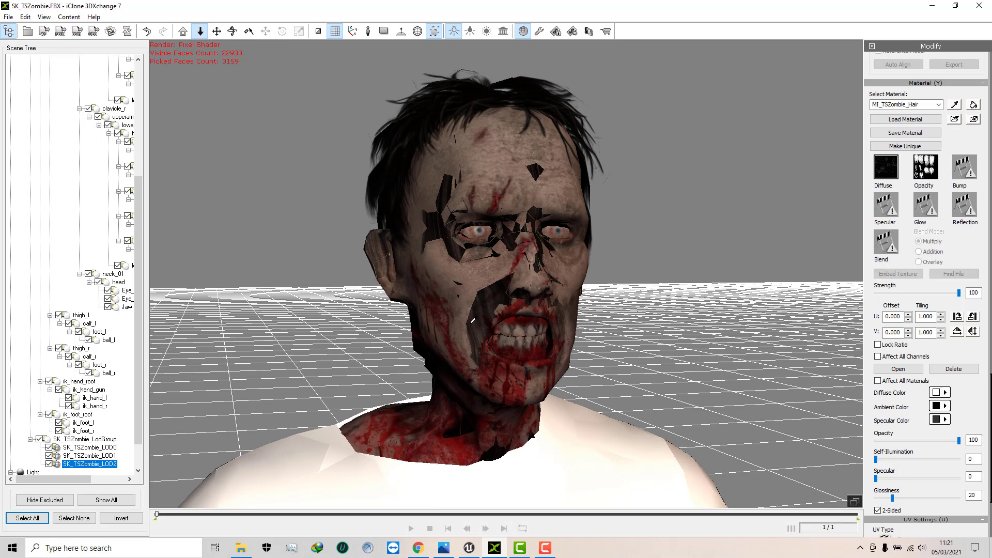
{"action": "left_click", "coordinate": [484, 308]}
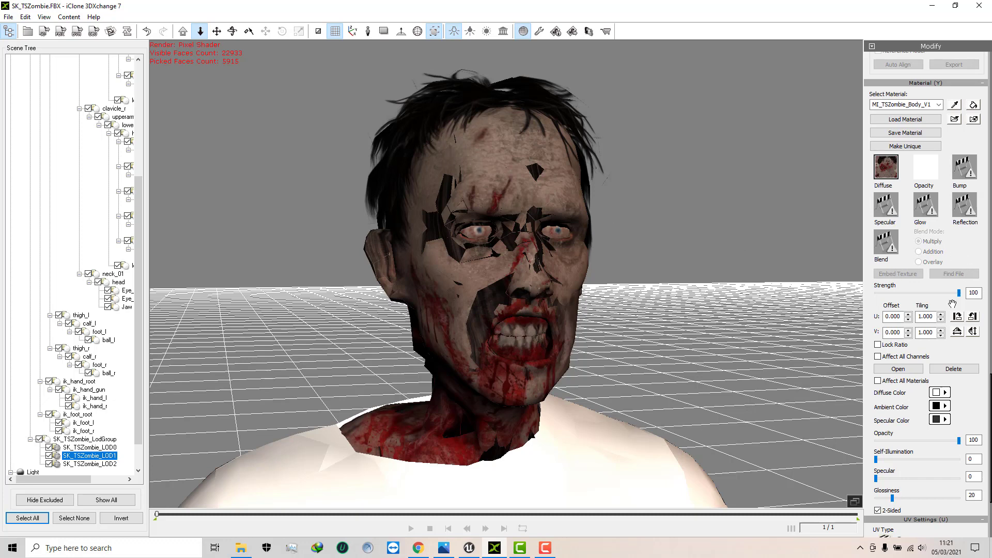
{"action": "left_click", "coordinate": [956, 104]}
{"action": "left_click", "coordinate": [549, 98]}
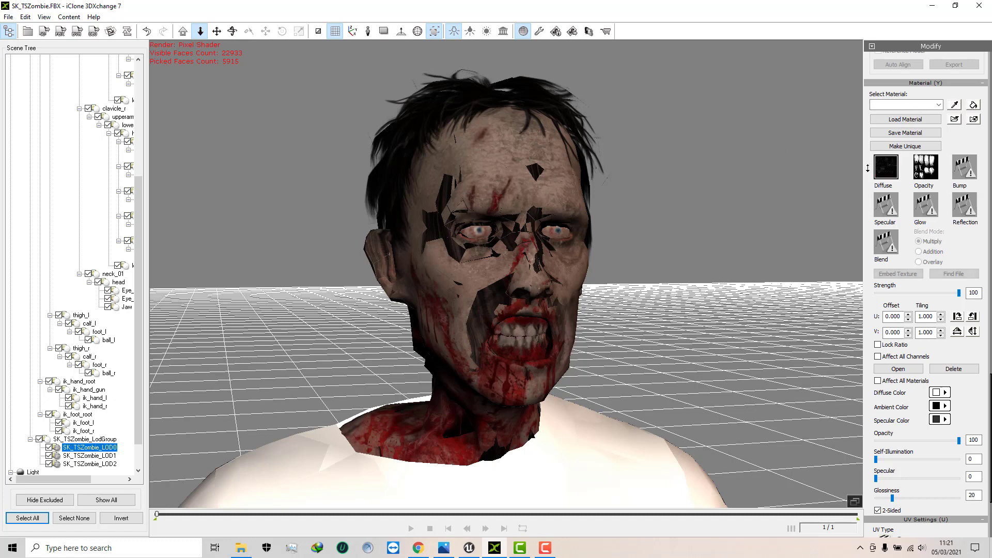
{"action": "left_click", "coordinate": [955, 104]}
{"action": "left_click", "coordinate": [535, 172]}
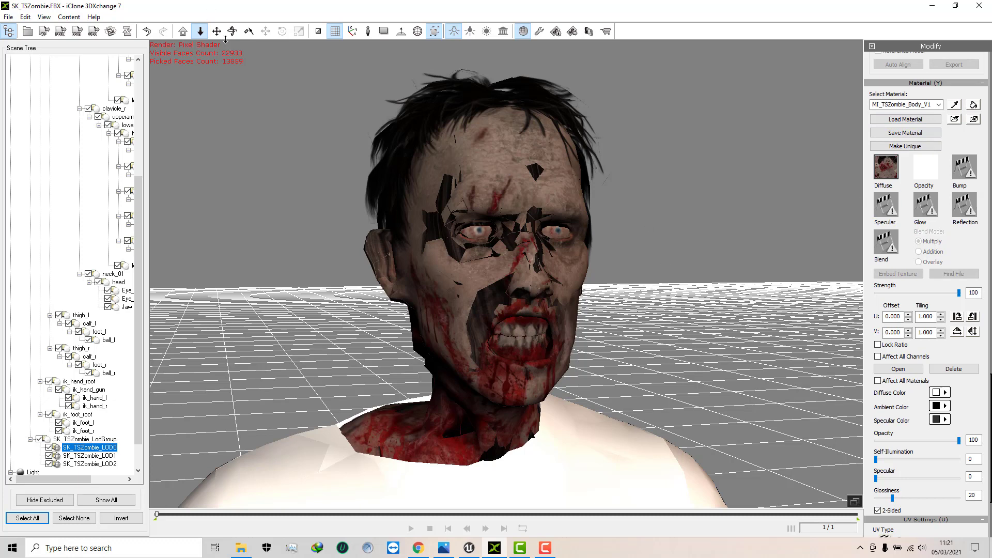
Examine the zombie's head, arms and untextured shirt from several angles and distances
{"action": "left_click_drag", "start_coordinate": [364, 229], "coordinate": [367, 244]}
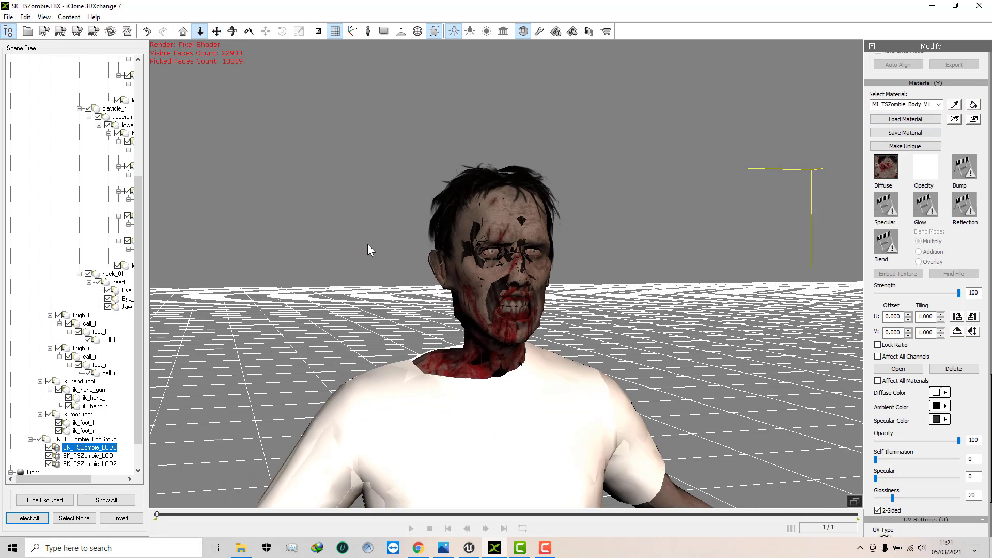
{"action": "left_click", "coordinate": [217, 31]}
{"action": "left_click_drag", "start_coordinate": [330, 175], "coordinate": [467, 192]}
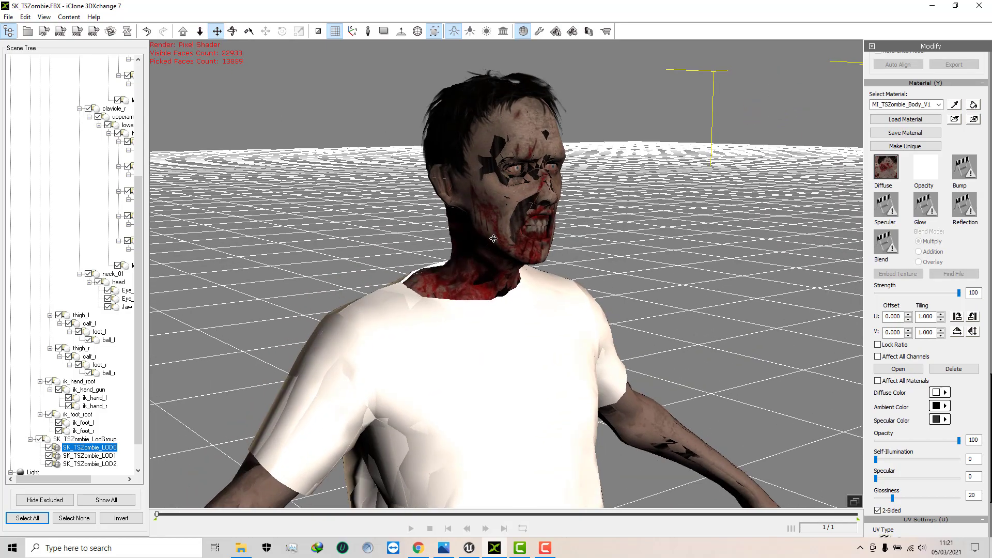
{"action": "left_click_drag", "start_coordinate": [494, 238], "coordinate": [487, 136]}
{"action": "right_click_drag", "start_coordinate": [465, 181], "coordinate": [442, 265]}
{"action": "left_click_drag", "start_coordinate": [490, 247], "coordinate": [488, 170]}
{"action": "right_click_drag", "start_coordinate": [471, 251], "coordinate": [589, 299]}
{"action": "right_click_drag", "start_coordinate": [499, 306], "coordinate": [488, 379]}
{"action": "right_click_drag", "start_coordinate": [538, 290], "coordinate": [387, 155]}
{"action": "left_click_drag", "start_coordinate": [498, 178], "coordinate": [472, 361]}
{"action": "right_click_drag", "start_coordinate": [529, 287], "coordinate": [507, 312]}
{"action": "left_click_drag", "start_coordinate": [507, 312], "coordinate": [576, 217]}
{"action": "right_click_drag", "start_coordinate": [527, 250], "coordinate": [551, 252]}
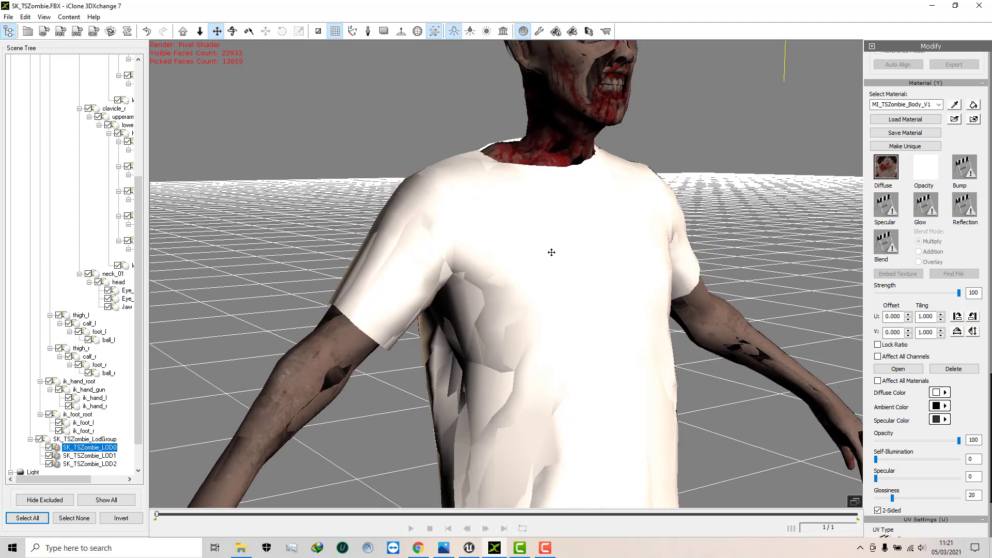
{"action": "left_click_drag", "start_coordinate": [551, 252], "coordinate": [513, 279]}
{"action": "right_click_drag", "start_coordinate": [514, 279], "coordinate": [527, 249]}
{"action": "left_click_drag", "start_coordinate": [528, 249], "coordinate": [507, 288]}
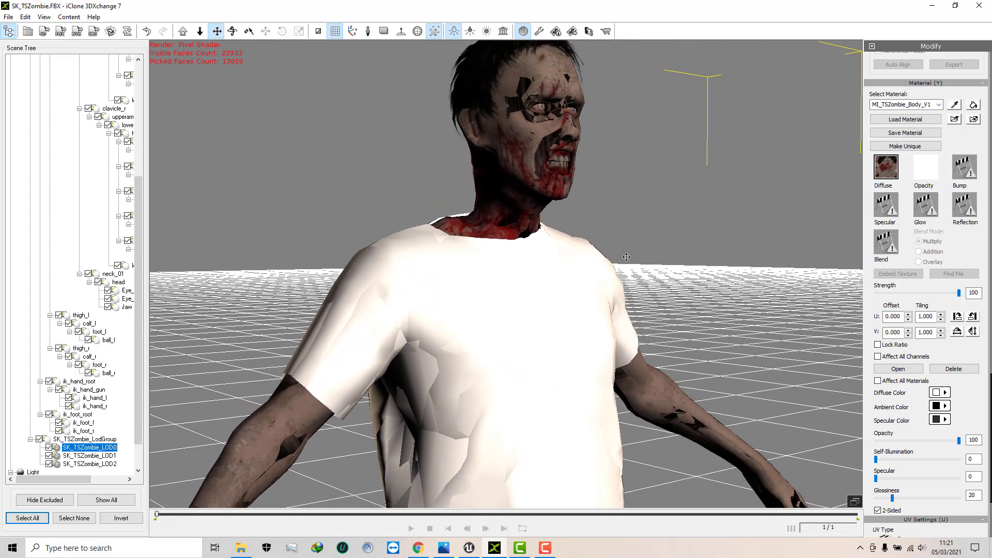
Load T_TSZombie_Top_BC_V1 as the diffuse texture of the shirt material MI_TSZombie_Top_V1, sampled from the chest
{"action": "left_click", "coordinate": [954, 104]}
{"action": "left_click", "coordinate": [510, 295]}
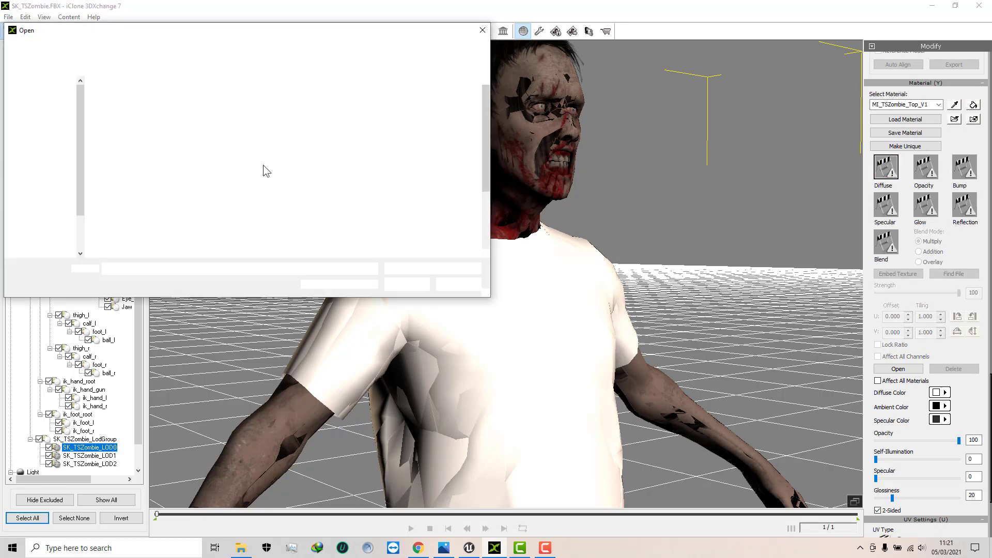
{"action": "left_click", "coordinate": [408, 186]}
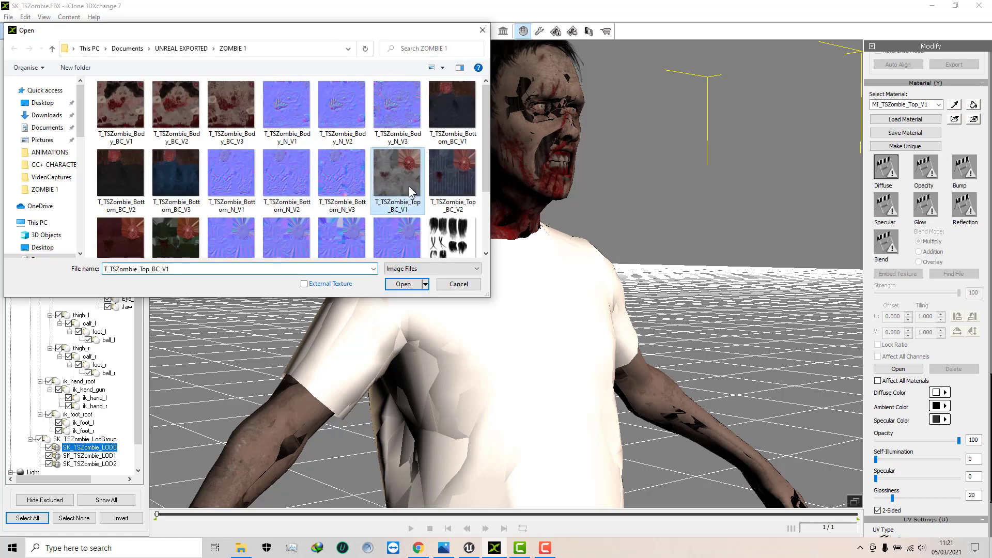
{"action": "left_click", "coordinate": [401, 286]}
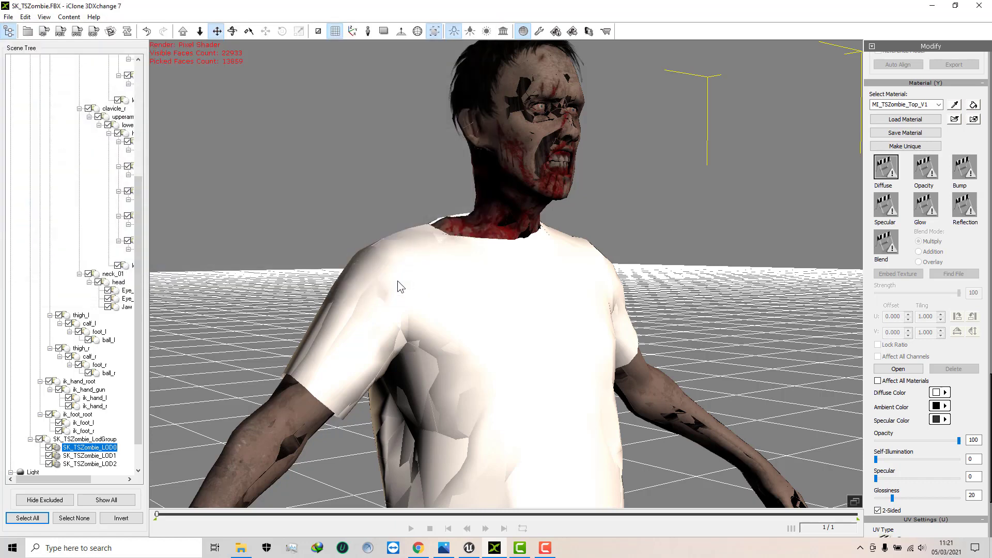
Examine the shirt texture from the front and side, and sample the material on the sleeve
{"action": "right_click_drag", "start_coordinate": [435, 270], "coordinate": [387, 274]}
{"action": "left_click_drag", "start_coordinate": [429, 305], "coordinate": [432, 210]}
{"action": "right_click_drag", "start_coordinate": [433, 211], "coordinate": [424, 293]}
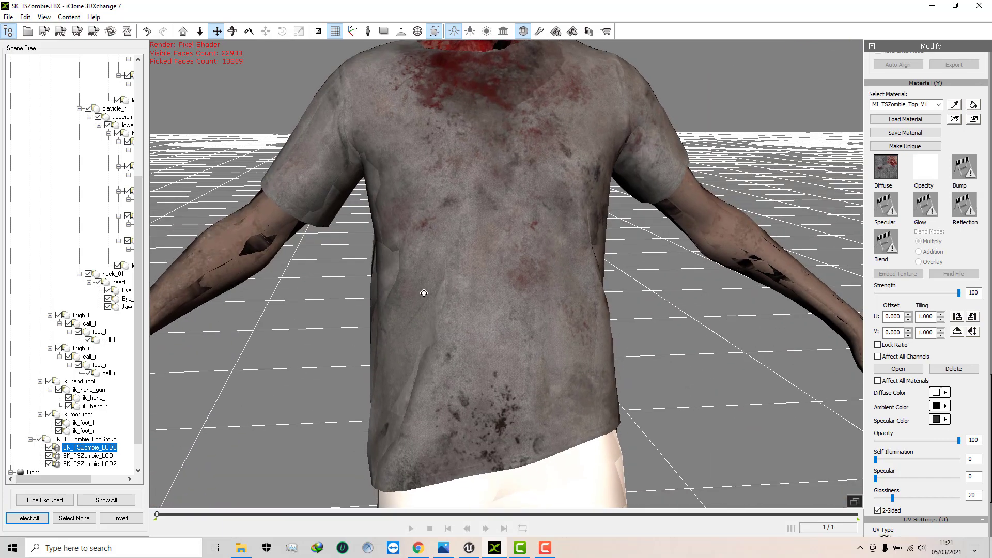
{"action": "left_click_drag", "start_coordinate": [429, 258], "coordinate": [428, 235]}
{"action": "right_click_drag", "start_coordinate": [442, 255], "coordinate": [551, 256]}
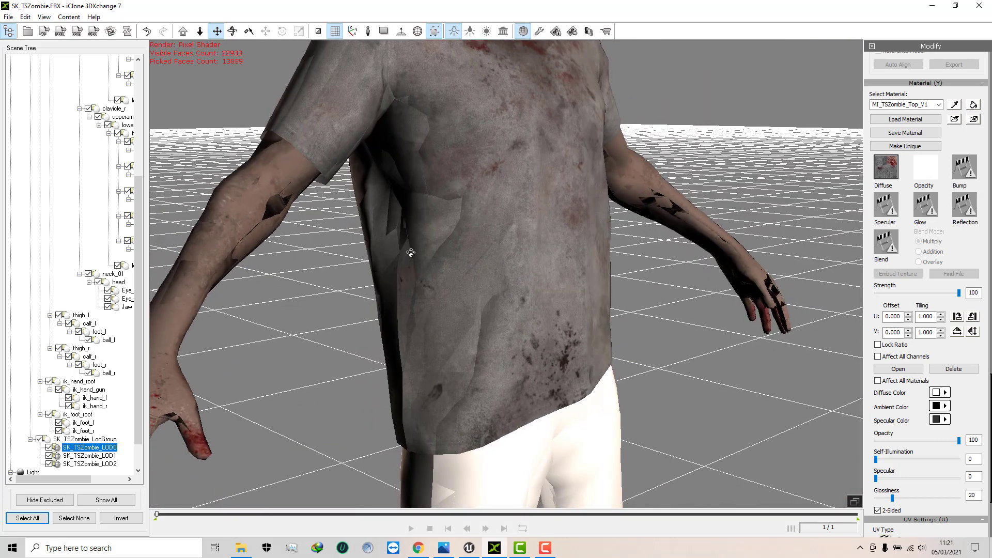
{"action": "right_click_drag", "start_coordinate": [411, 253], "coordinate": [550, 339]}
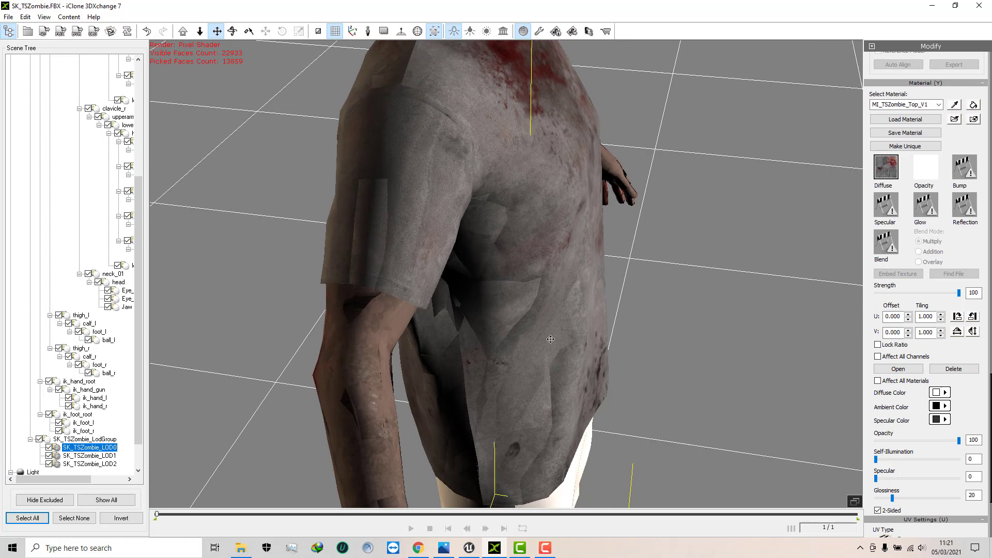
{"action": "left_click", "coordinate": [954, 105]}
{"action": "left_click", "coordinate": [378, 220]}
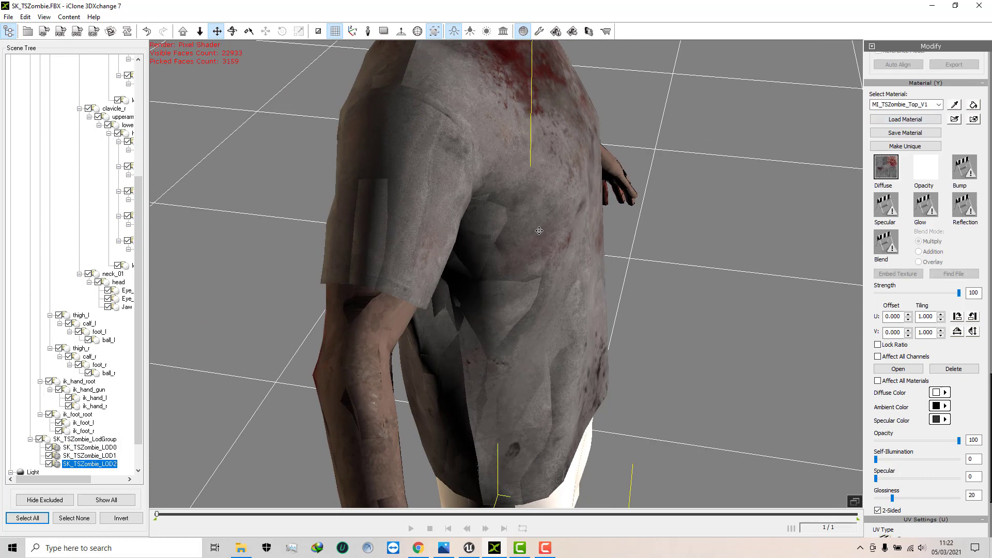
Load T_TSZombie_Bottom_BC_V3 as the diffuse texture of the trousers material, sampled from the zombie's thigh
{"action": "right_click_drag", "start_coordinate": [532, 230], "coordinate": [476, 303]}
{"action": "left_click_drag", "start_coordinate": [507, 278], "coordinate": [538, 102]}
{"action": "left_click", "coordinate": [954, 104]}
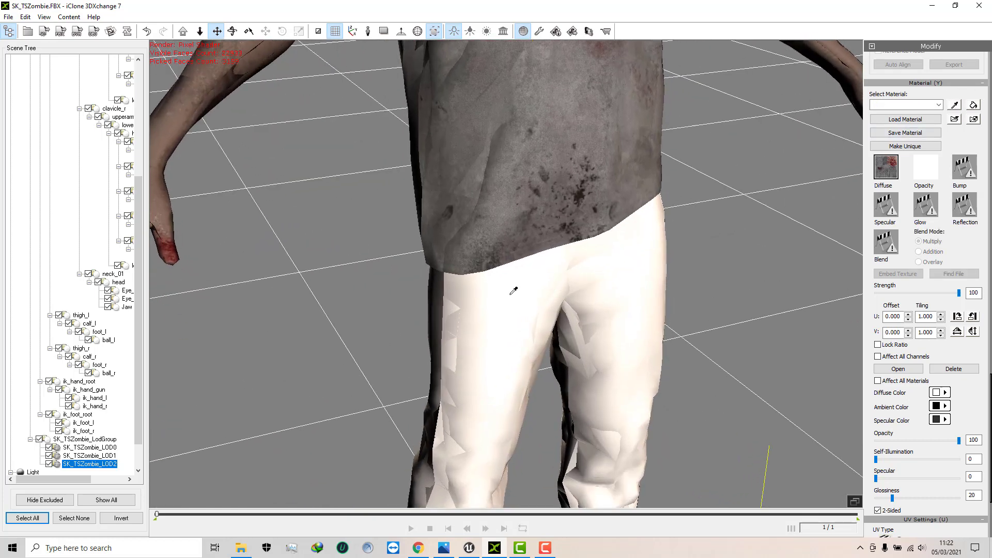
{"action": "left_click", "coordinate": [515, 288]}
{"action": "double_click", "coordinate": [896, 171]}
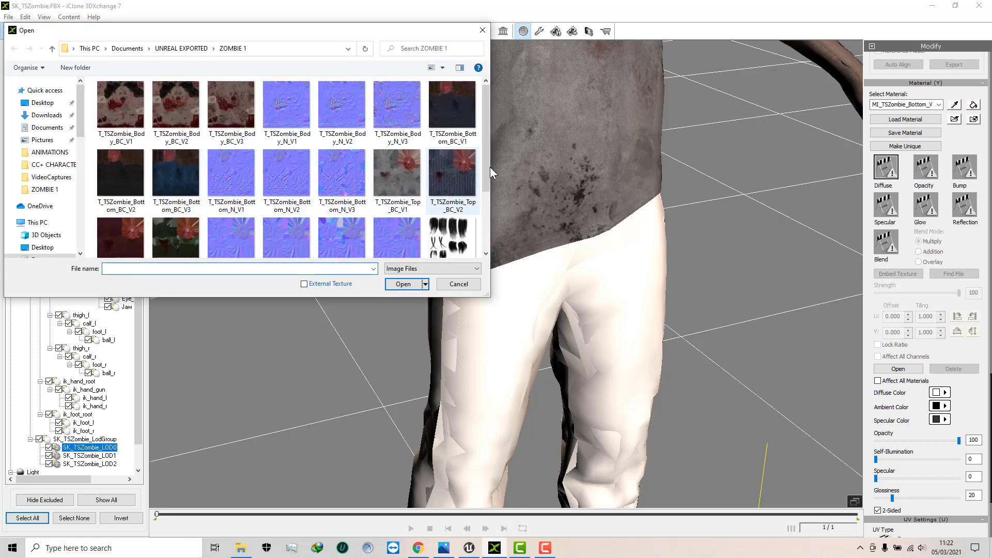
{"action": "left_click", "coordinate": [449, 174]}
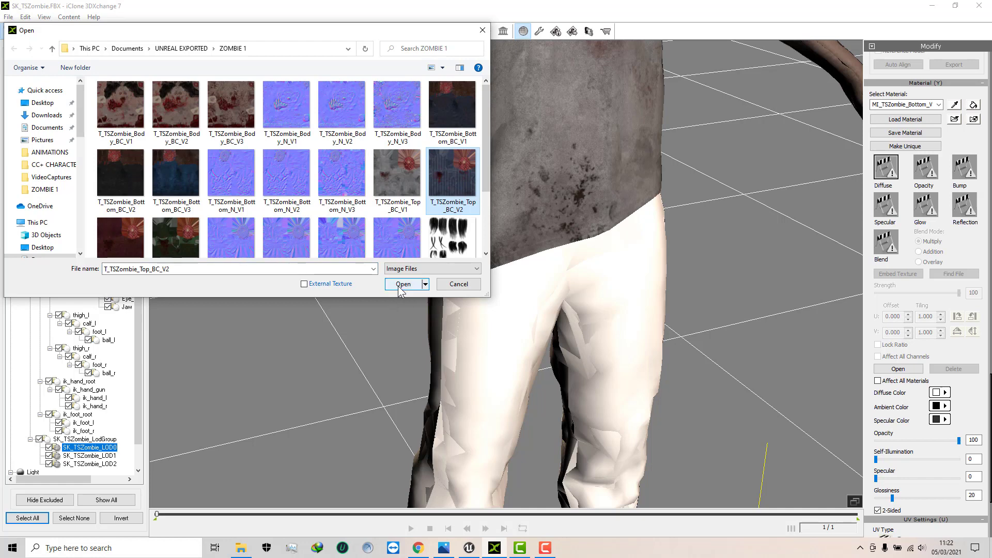
{"action": "left_click", "coordinate": [182, 177]}
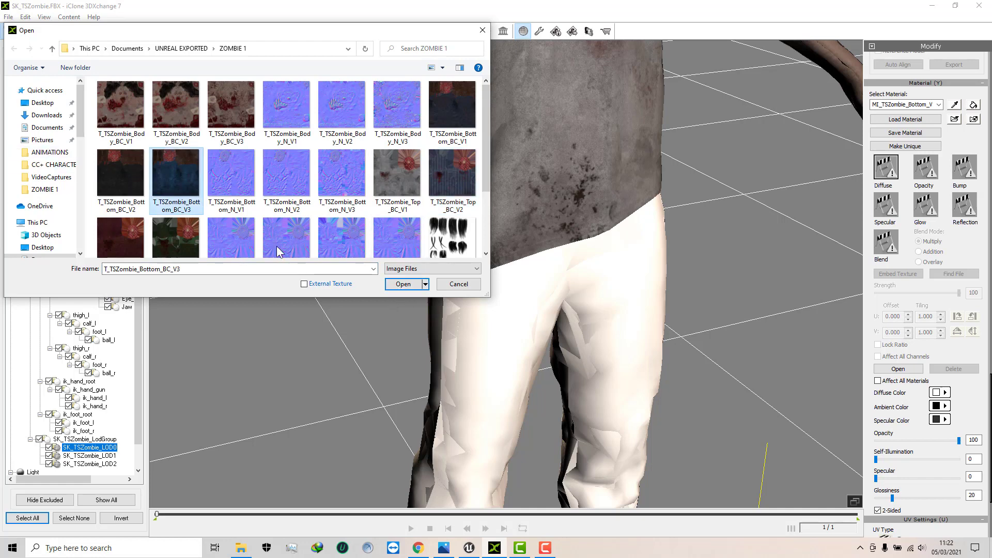
{"action": "left_click", "coordinate": [403, 284]}
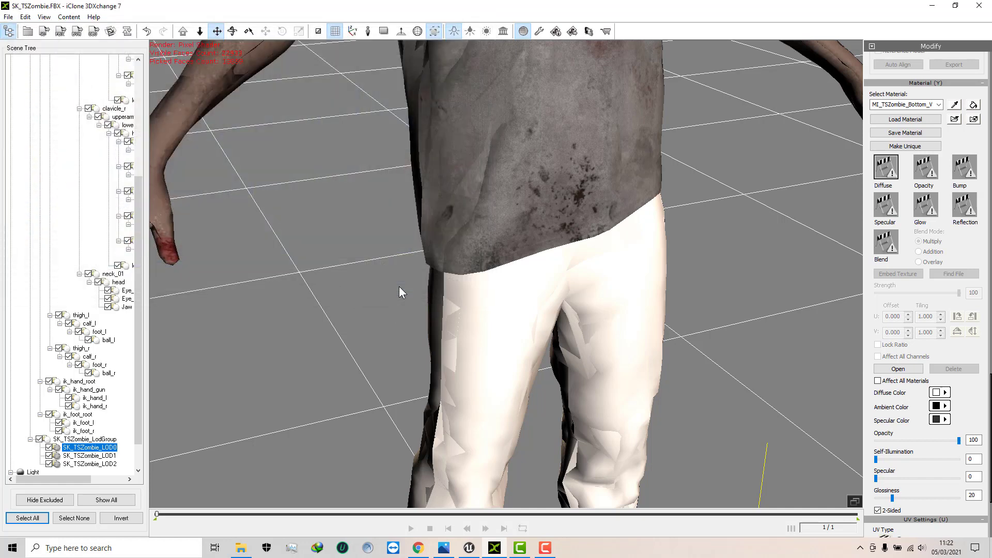
Examine the textured trousers, shirt and whole zombie from the front and side, at a distance and close up
{"action": "right_click_drag", "start_coordinate": [489, 299], "coordinate": [471, 156]}
{"action": "left_click", "coordinate": [200, 32]}
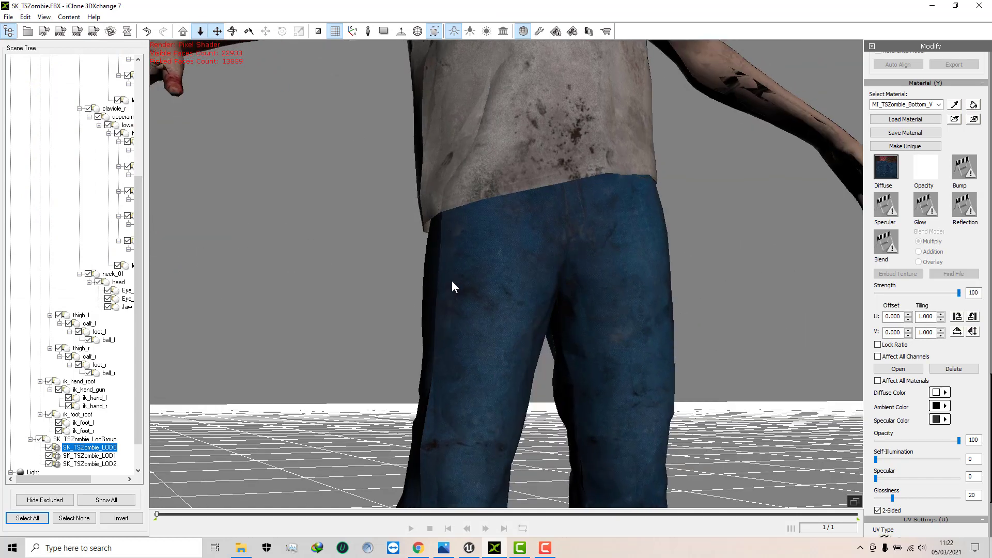
{"action": "left_click_drag", "start_coordinate": [451, 280], "coordinate": [435, 310]}
{"action": "right_click_drag", "start_coordinate": [435, 310], "coordinate": [376, 435]}
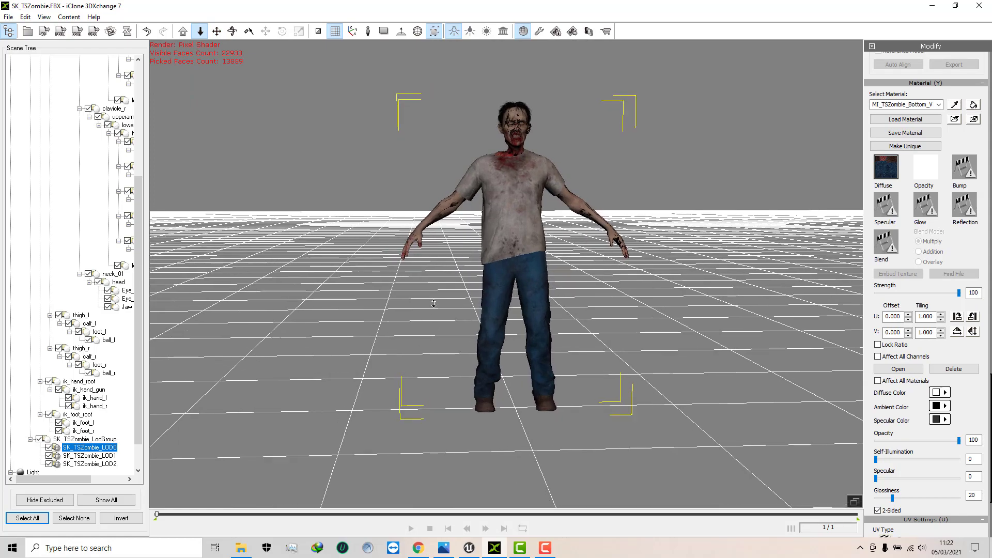
{"action": "left_click_drag", "start_coordinate": [434, 303], "coordinate": [454, 254]}
{"action": "right_click_drag", "start_coordinate": [501, 315], "coordinate": [631, 332]}
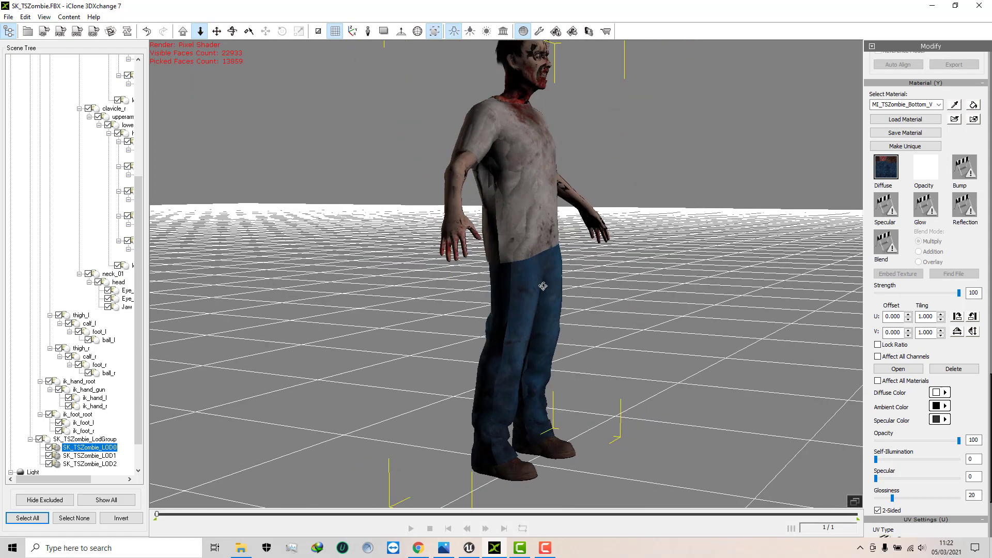
{"action": "right_click_drag", "start_coordinate": [543, 286], "coordinate": [536, 254]}
{"action": "left_click_drag", "start_coordinate": [532, 211], "coordinate": [523, 164]}
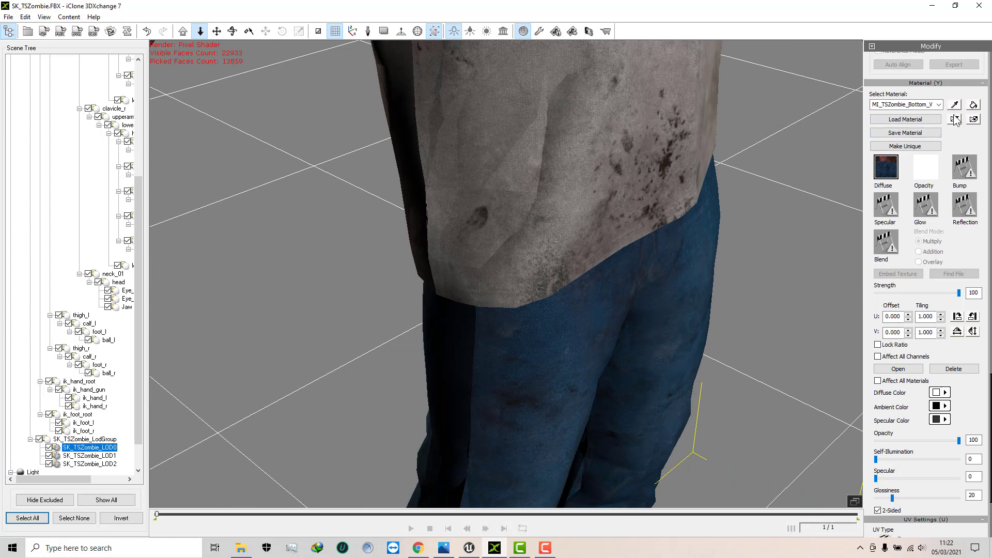
Set the self-illumination of the shirt material MI_TSZombie_Top_V1, sampled from the shirt's lower part, to 100
{"action": "left_click", "coordinate": [513, 185]}
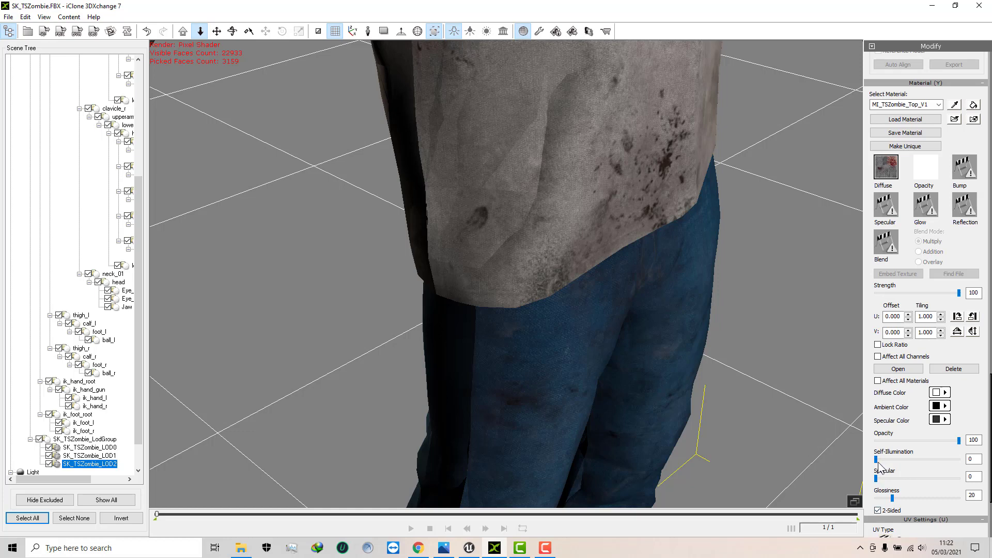
{"action": "left_click_drag", "start_coordinate": [876, 459], "coordinate": [985, 467]}
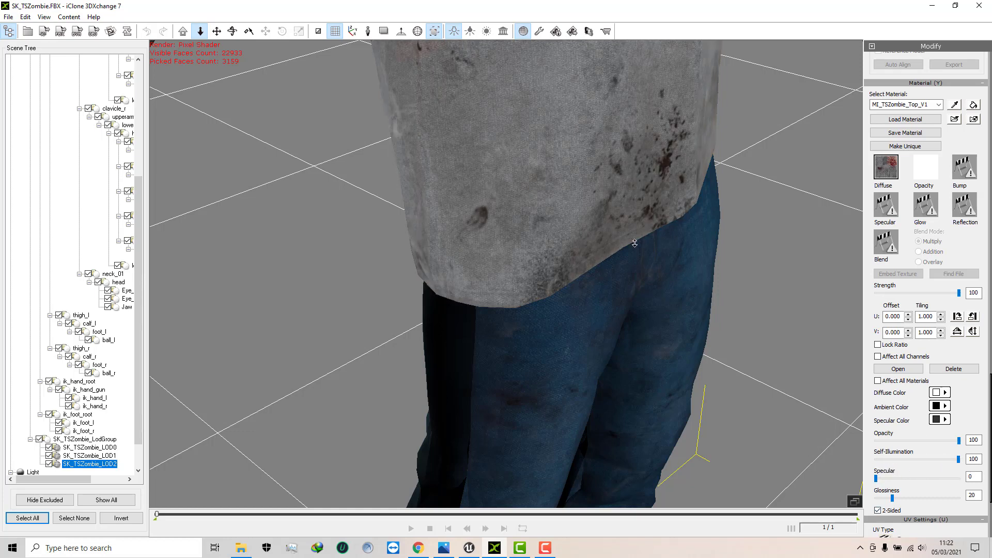
{"action": "right_click_drag", "start_coordinate": [622, 211], "coordinate": [824, 417]}
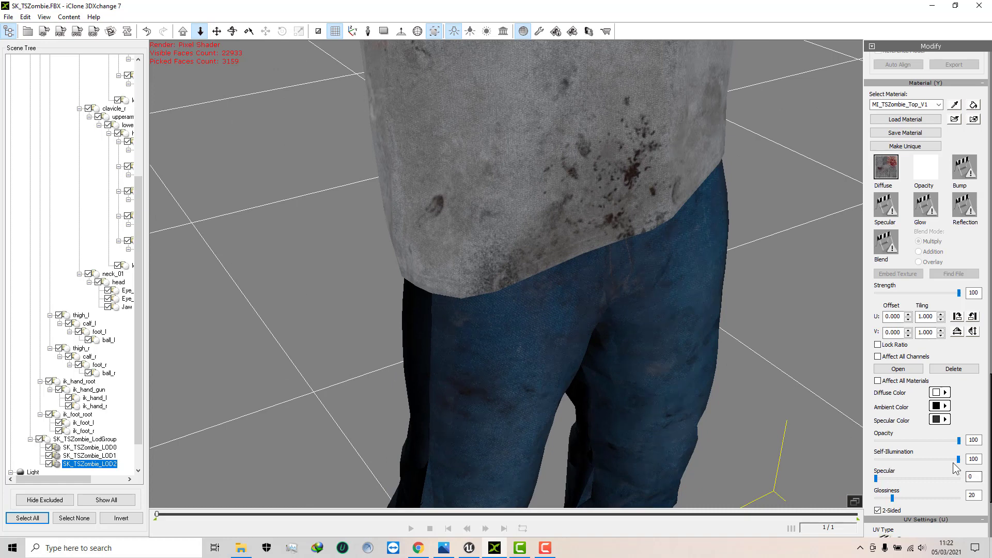
{"action": "left_click_drag", "start_coordinate": [923, 461], "coordinate": [957, 461]}
{"action": "right_click_drag", "start_coordinate": [655, 344], "coordinate": [642, 198]}
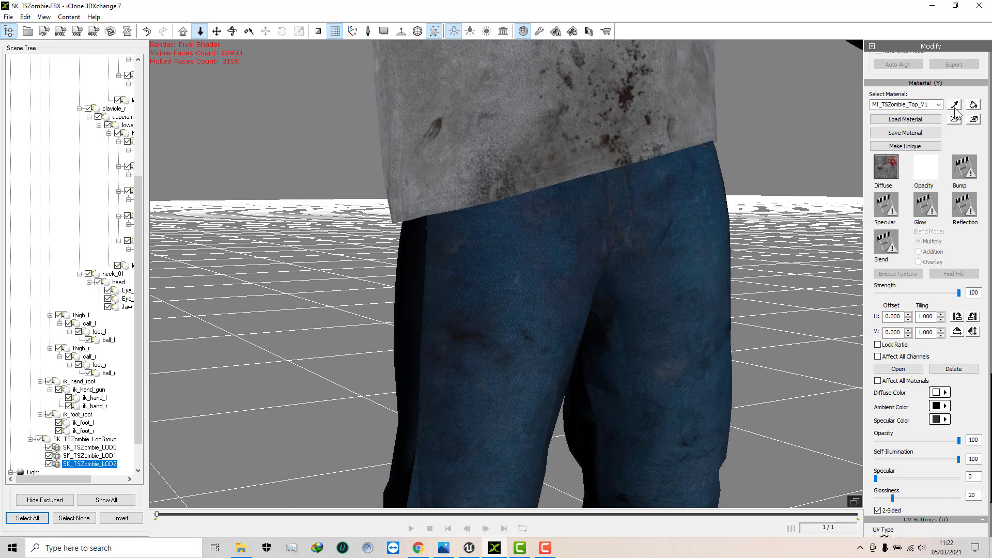
Raise the self-illumination of the trousers material, sampled from the zombie's thigh, to 91 and check the whole figure
{"action": "left_click", "coordinate": [526, 287]}
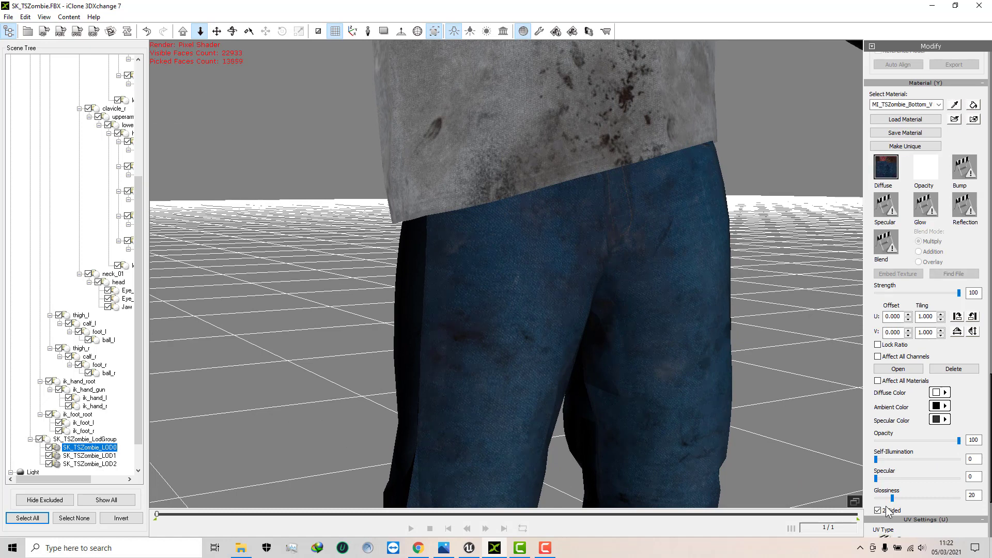
{"action": "left_click_drag", "start_coordinate": [876, 463], "coordinate": [952, 460]}
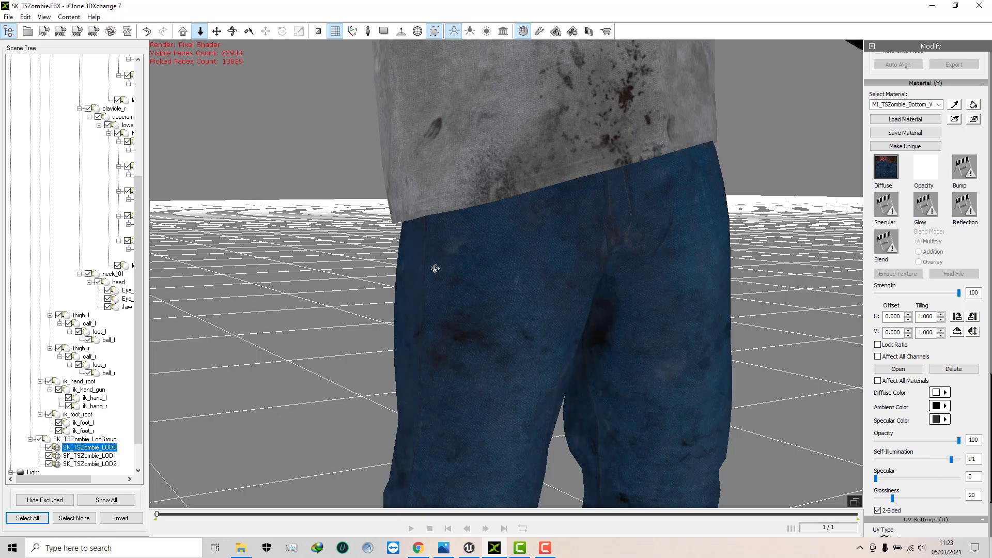
{"action": "right_click_drag", "start_coordinate": [435, 269], "coordinate": [401, 265]}
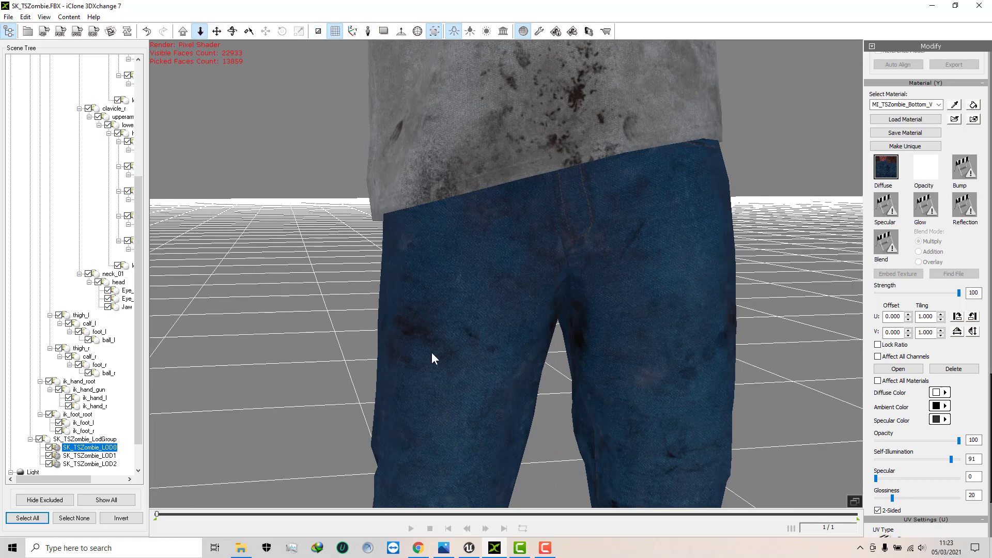
{"action": "scroll", "coordinate": [434, 358], "scroll_direction": "down", "scroll_amount": 10}
{"action": "scroll", "coordinate": [467, 241], "scroll_direction": "up", "scroll_amount": 5}
{"action": "right_click_drag", "start_coordinate": [472, 190], "coordinate": [465, 160]}
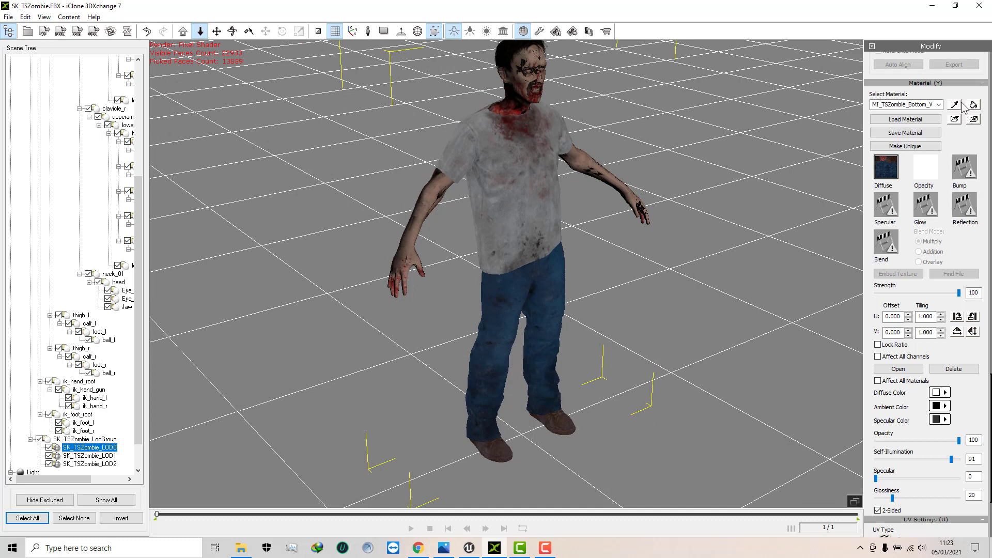
Set the self-illumination of the body material MI_TSZombie_Body_V1, sampled from the zombie's forearm, to 96
{"action": "left_click", "coordinate": [430, 203]}
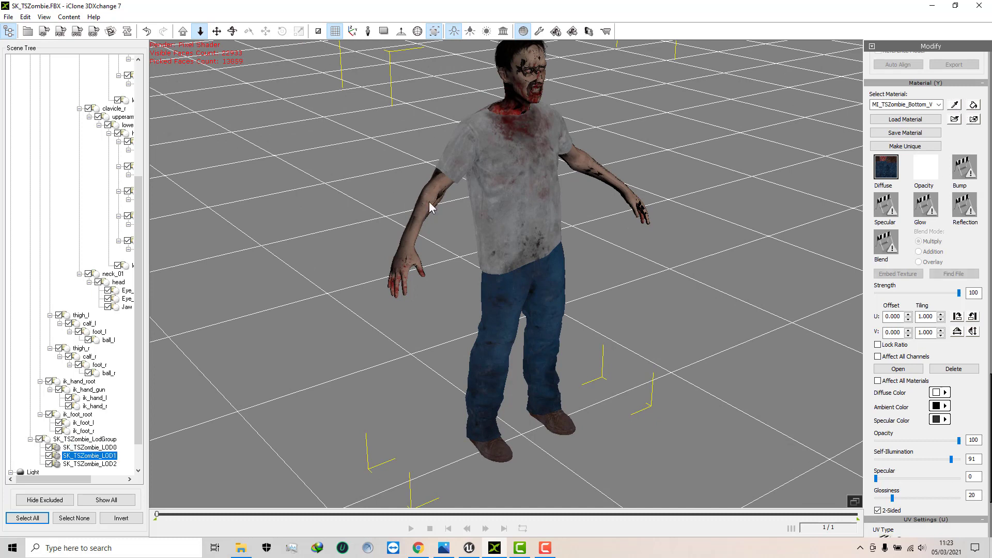
{"action": "left_click", "coordinate": [430, 205]}
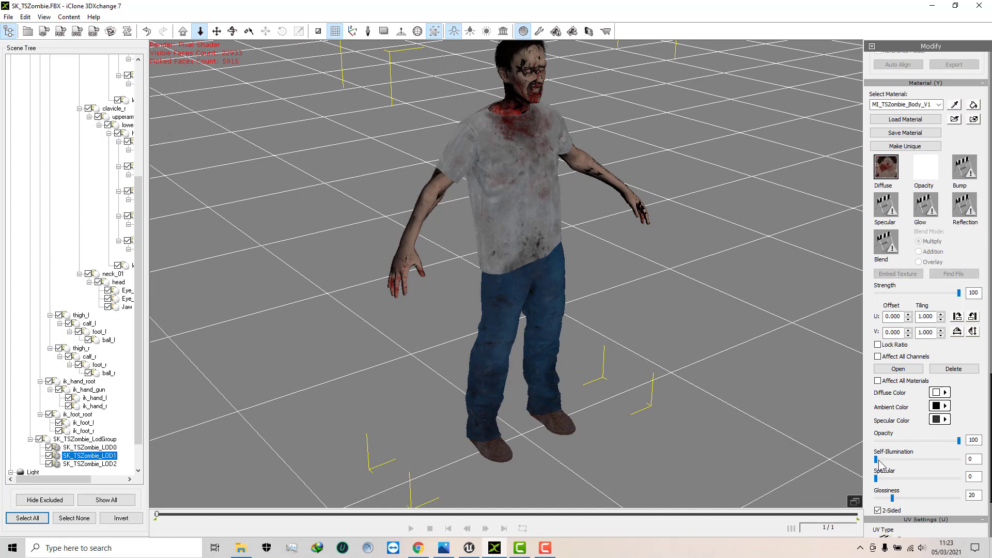
{"action": "left_click_drag", "start_coordinate": [876, 460], "coordinate": [959, 459]}
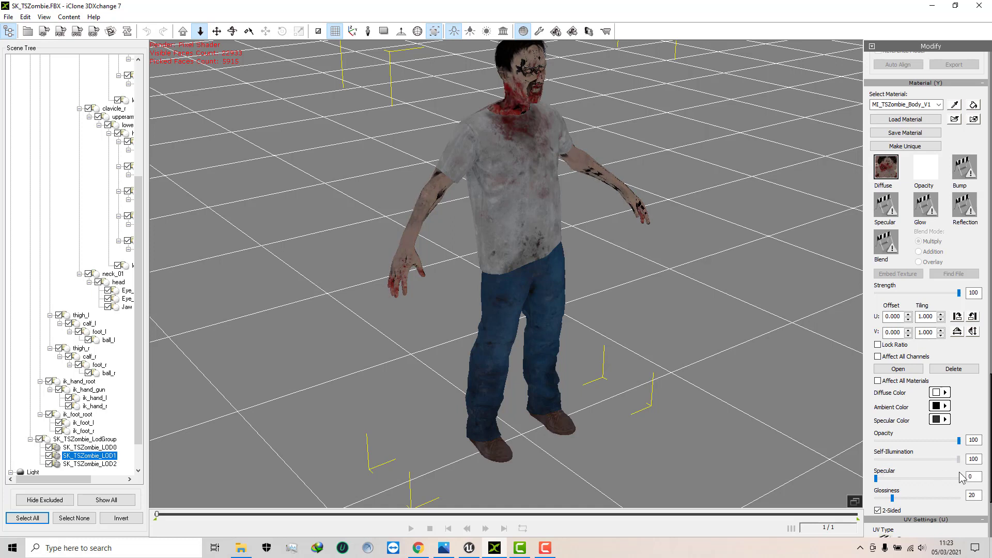
{"action": "left_click_drag", "start_coordinate": [960, 473], "coordinate": [956, 470]}
Sample MI_TSZombie_Hair at the dark gap by the thumb, load T_TSZombie_Body_BC_V2 as its diffuse texture and set its self-illumination to 84
{"action": "right_click_drag", "start_coordinate": [555, 178], "coordinate": [614, 184]}
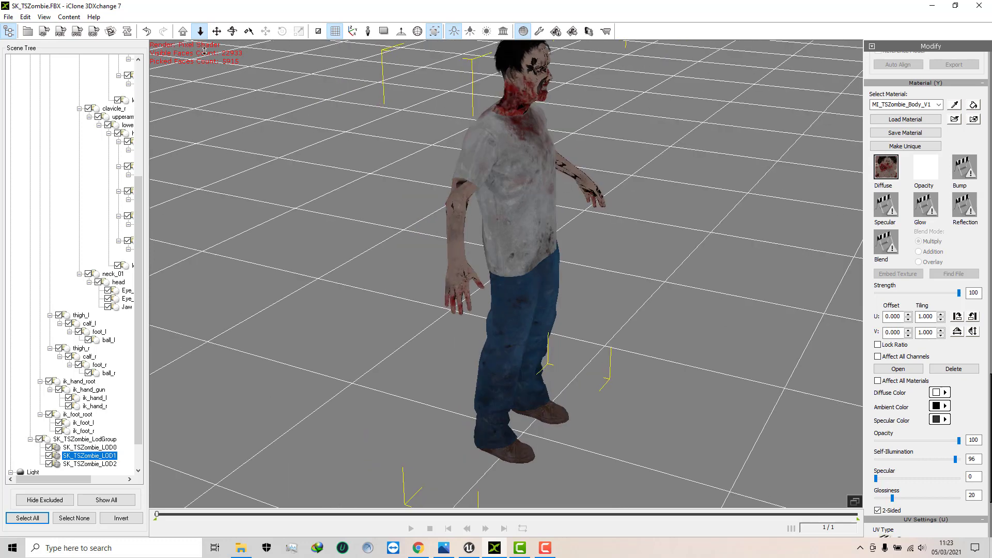
{"action": "scroll", "coordinate": [454, 221], "scroll_direction": "up", "scroll_amount": 5}
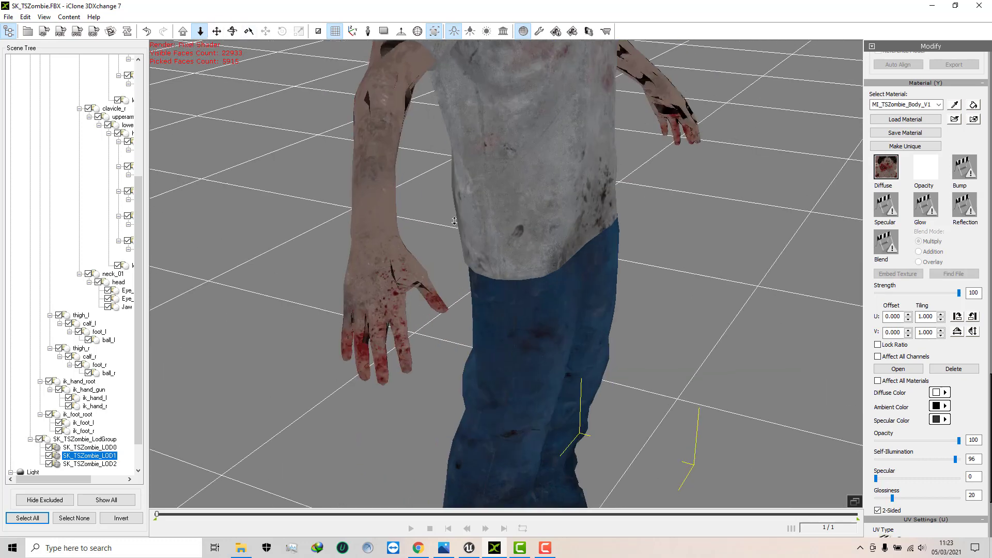
{"action": "scroll", "coordinate": [454, 221], "scroll_direction": "up", "scroll_amount": 4}
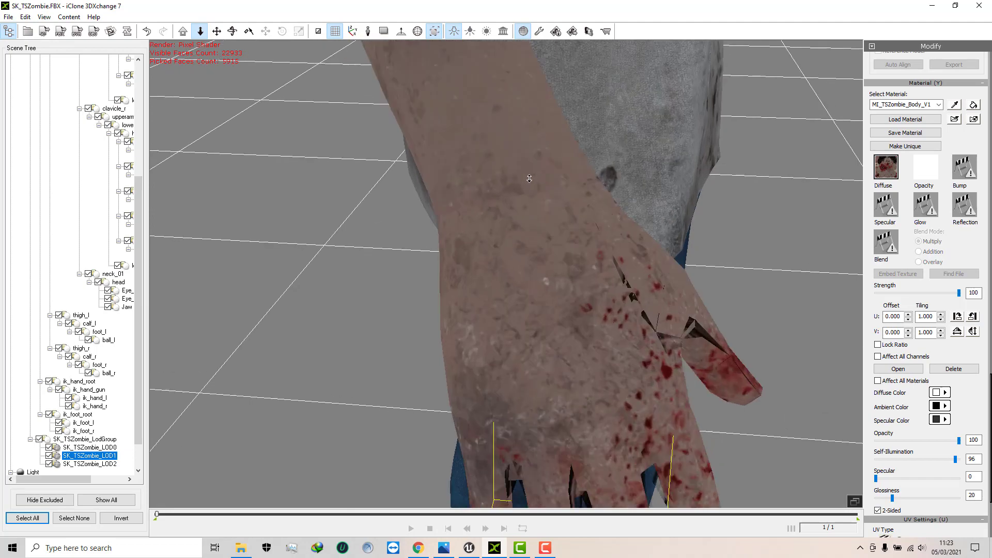
{"action": "scroll", "coordinate": [529, 179], "scroll_direction": "up", "scroll_amount": 2}
{"action": "scroll", "coordinate": [529, 186], "scroll_direction": "down", "scroll_amount": 2}
{"action": "right_click_drag", "start_coordinate": [523, 219], "coordinate": [497, 190]}
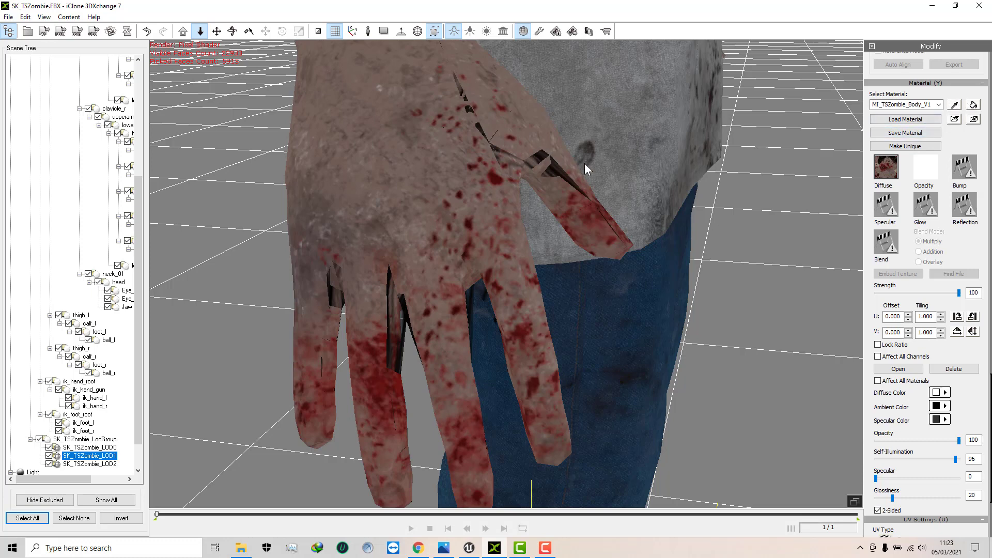
{"action": "left_click", "coordinate": [556, 167]}
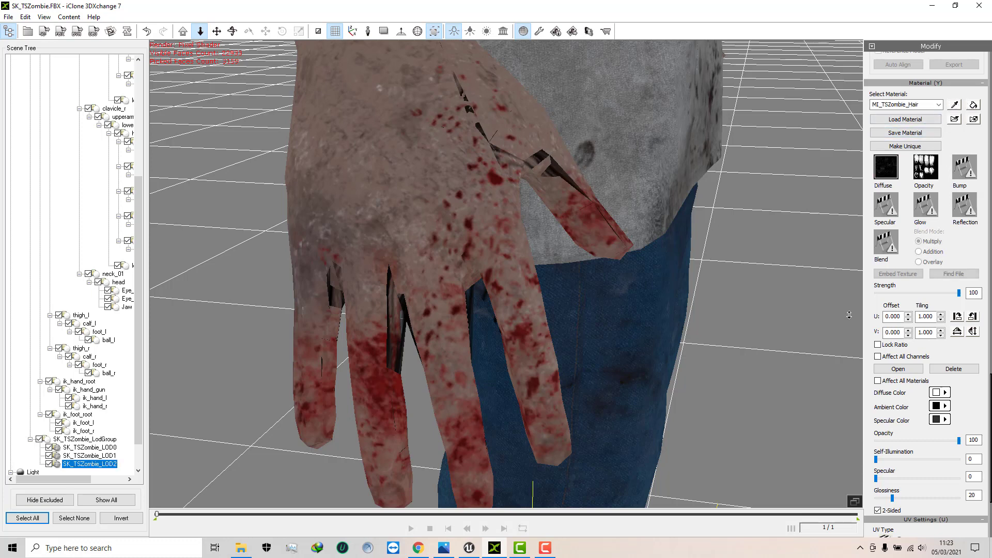
{"action": "double_click", "coordinate": [888, 173]}
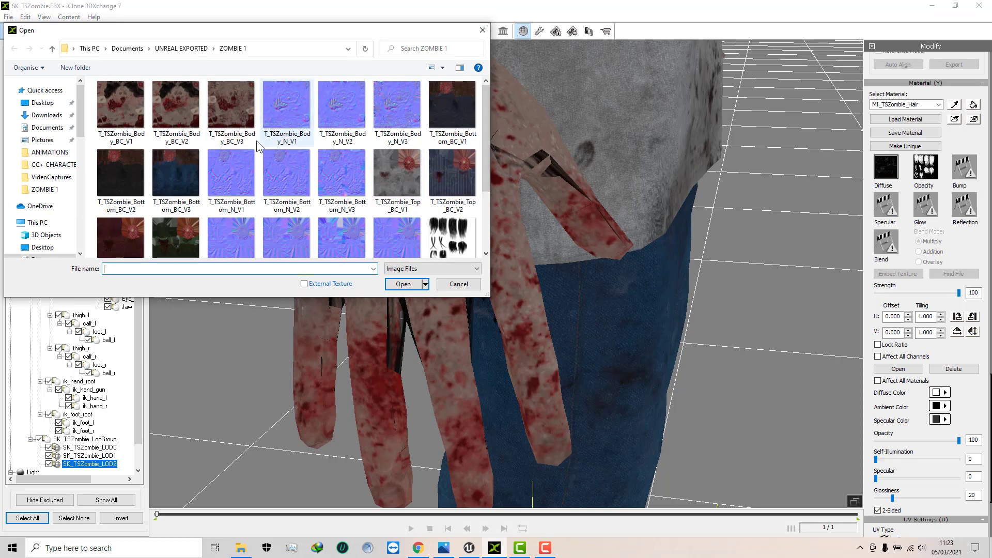
{"action": "left_click", "coordinate": [173, 108]}
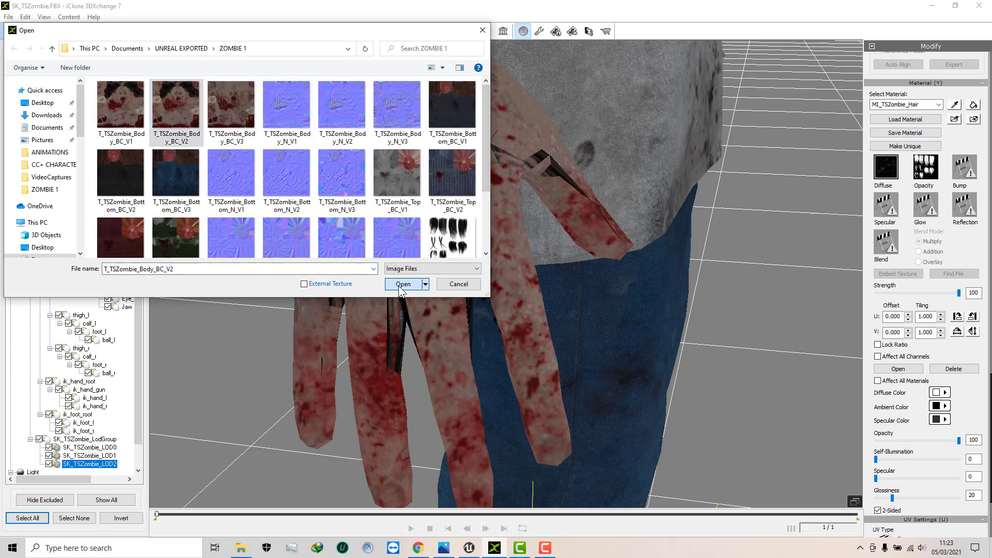
{"action": "left_click", "coordinate": [401, 285]}
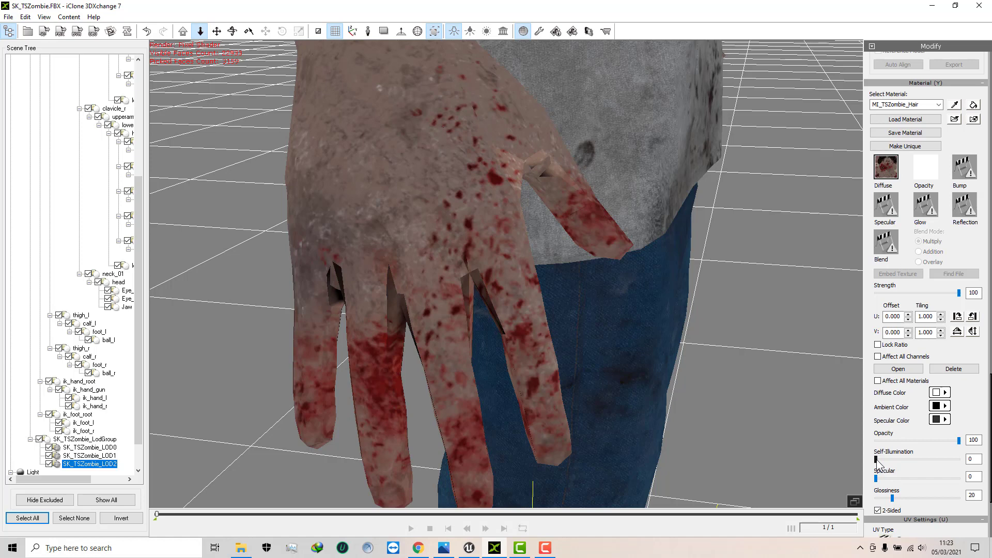
{"action": "left_click_drag", "start_coordinate": [875, 460], "coordinate": [946, 457]}
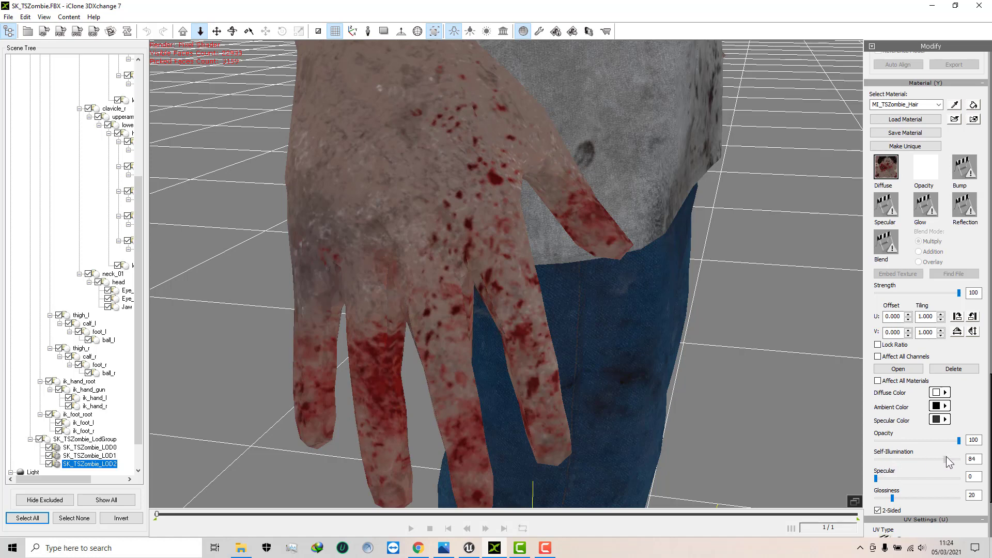
{"action": "scroll", "coordinate": [463, 106], "scroll_direction": "down", "scroll_amount": 5}
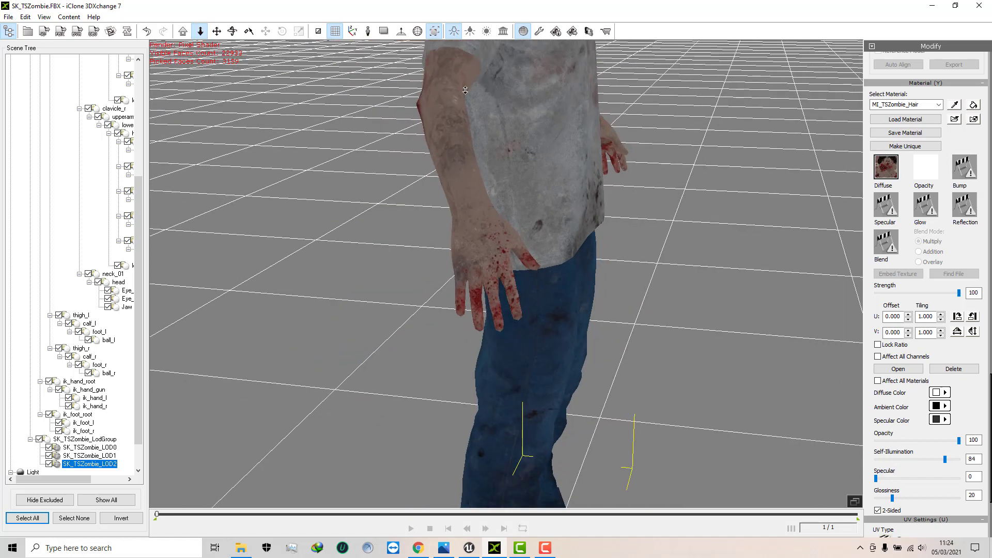
Examine the zombie's upper body, head and hair from the side and front, at a distance and close up
{"action": "left_click", "coordinate": [217, 32]}
{"action": "left_click_drag", "start_coordinate": [553, 150], "coordinate": [557, 182]}
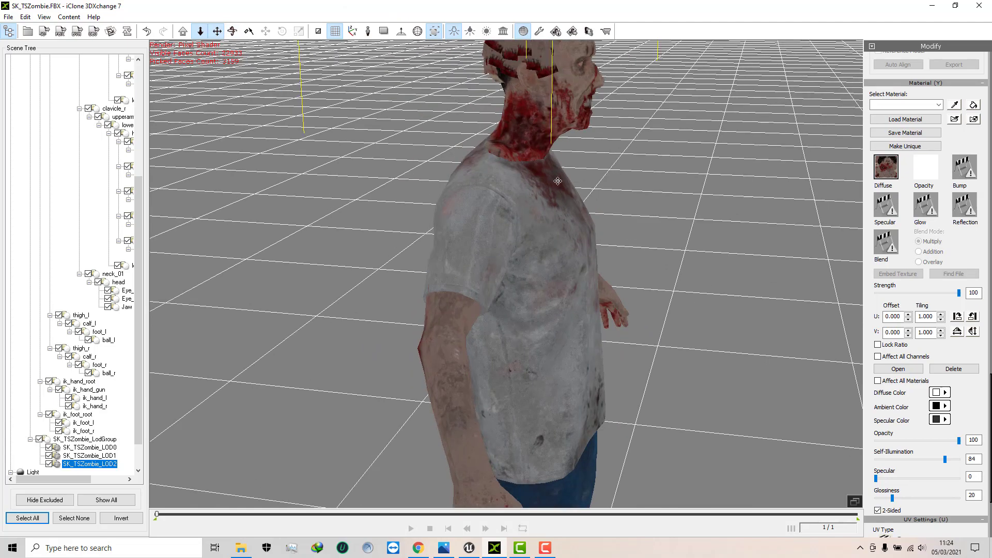
{"action": "right_click_drag", "start_coordinate": [558, 181], "coordinate": [520, 155]}
{"action": "left_click_drag", "start_coordinate": [519, 155], "coordinate": [519, 223]}
{"action": "right_click_drag", "start_coordinate": [519, 222], "coordinate": [620, 225]}
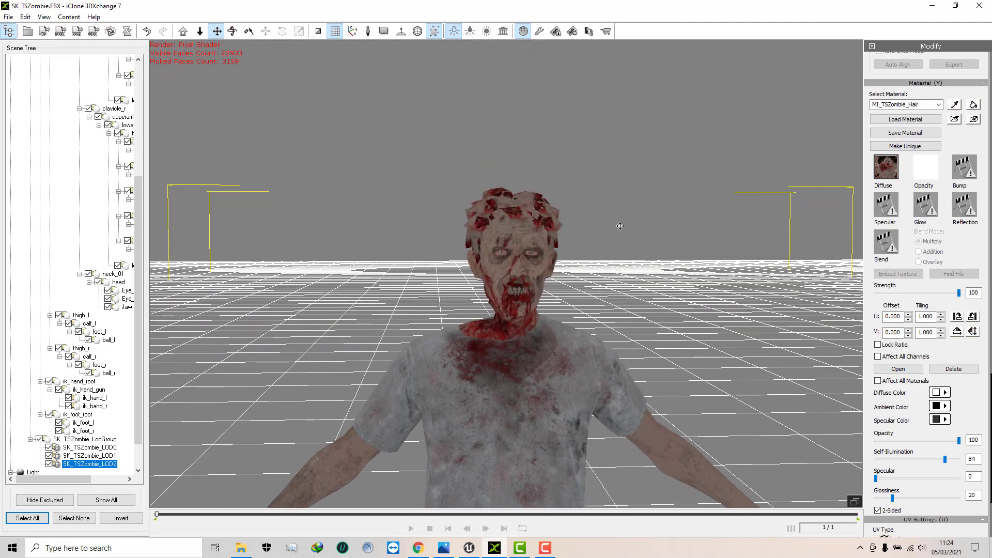
{"action": "left_click", "coordinate": [199, 31]}
{"action": "left_click_drag", "start_coordinate": [446, 247], "coordinate": [441, 209]}
{"action": "right_click_drag", "start_coordinate": [431, 214], "coordinate": [495, 114]}
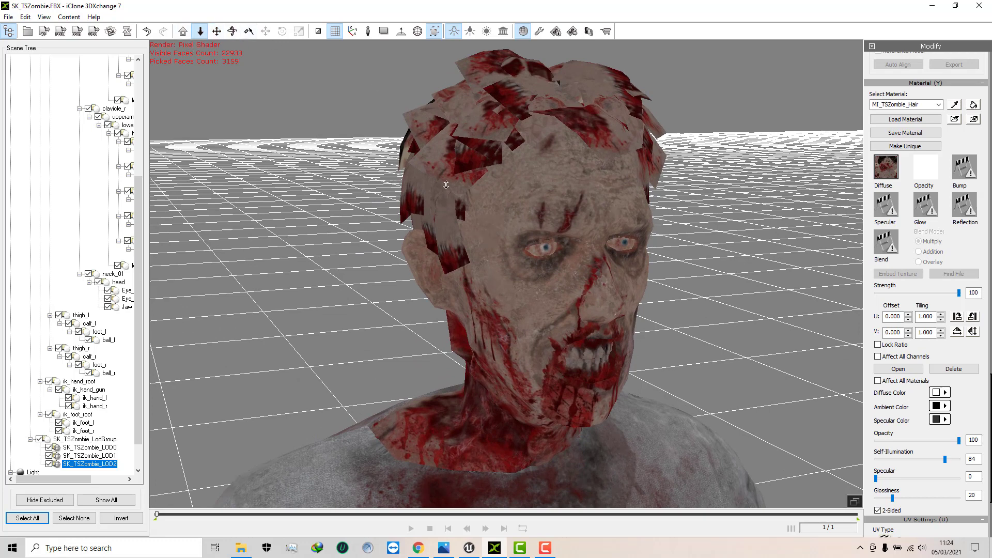
Toggle SK_TSZombie_LOD0 and SK_TSZombie_LOD1 off and on in the scene tree to check what each mesh contributes to the head
{"action": "left_click", "coordinate": [458, 152]}
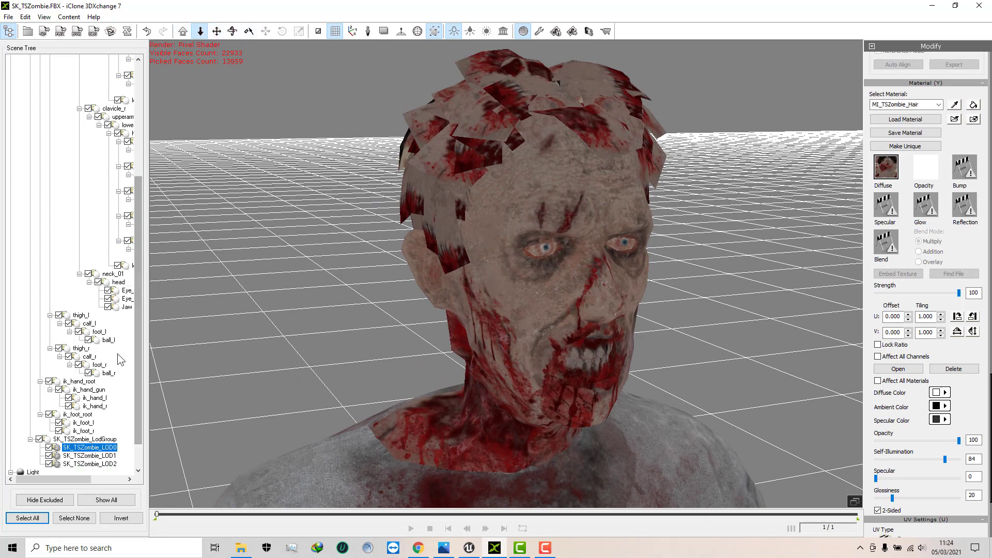
{"action": "left_click", "coordinate": [49, 448]}
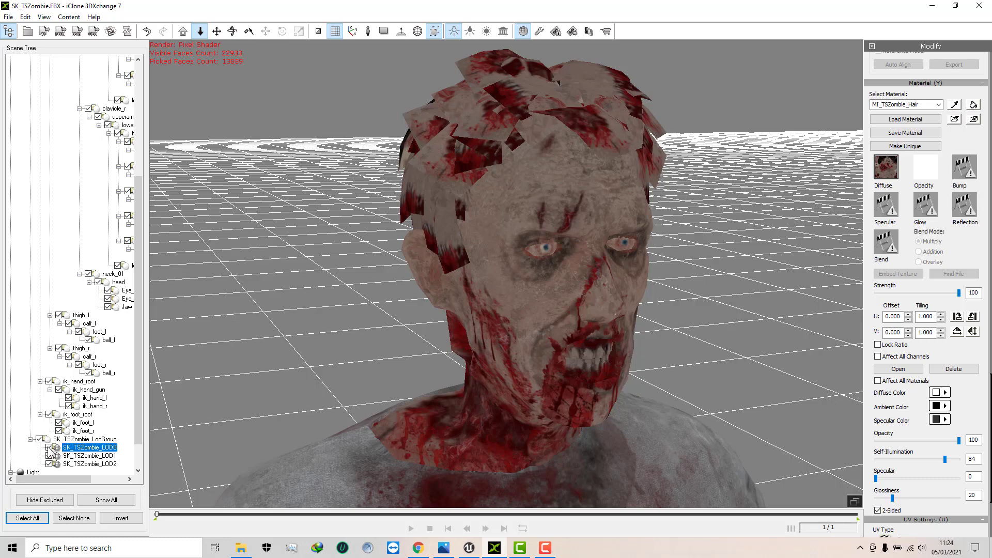
{"action": "left_click", "coordinate": [49, 448]}
{"action": "left_click", "coordinate": [49, 447]}
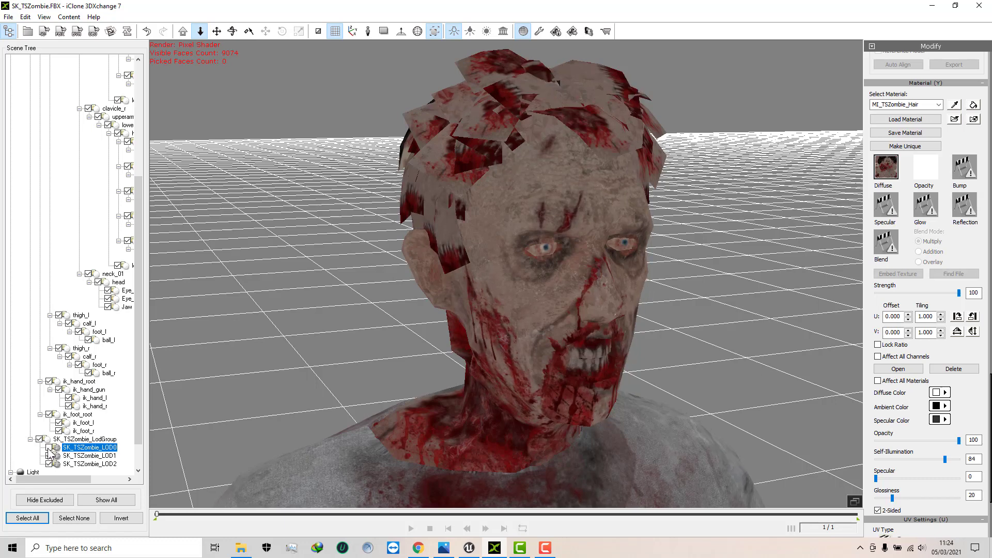
{"action": "left_click", "coordinate": [49, 447]}
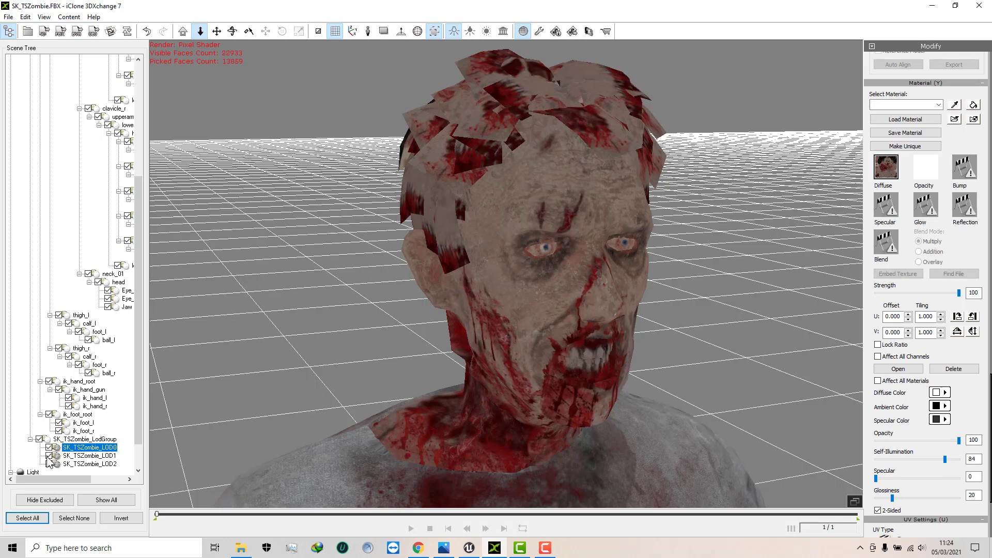
{"action": "left_click", "coordinate": [49, 456]}
{"action": "left_click", "coordinate": [49, 456]}
Look through the scene tree's LOD meshes, lights and skeleton bones, and examine the zombie's face close up and from a distance
{"action": "left_click_drag", "start_coordinate": [45, 478], "coordinate": [75, 478]}
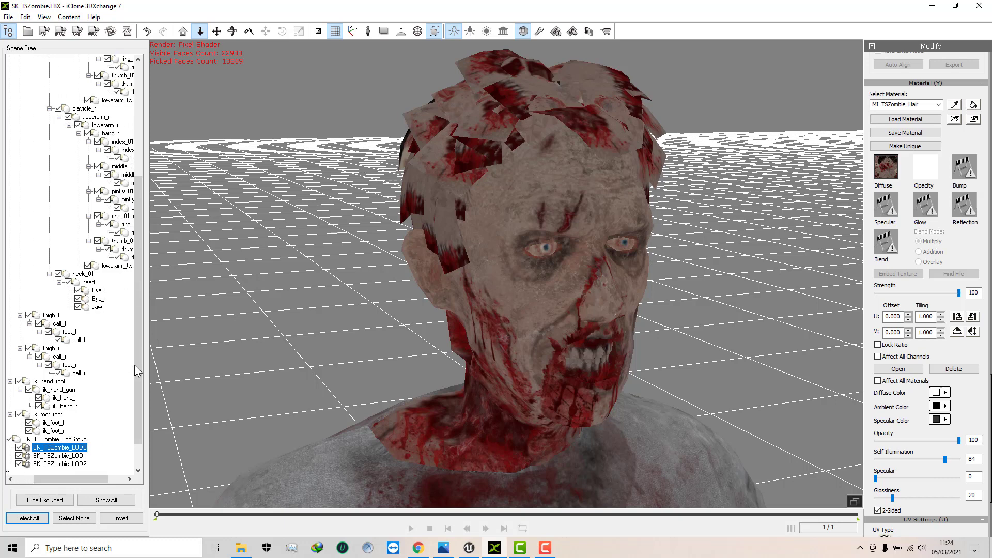
{"action": "left_click_drag", "start_coordinate": [136, 371], "coordinate": [40, 479]}
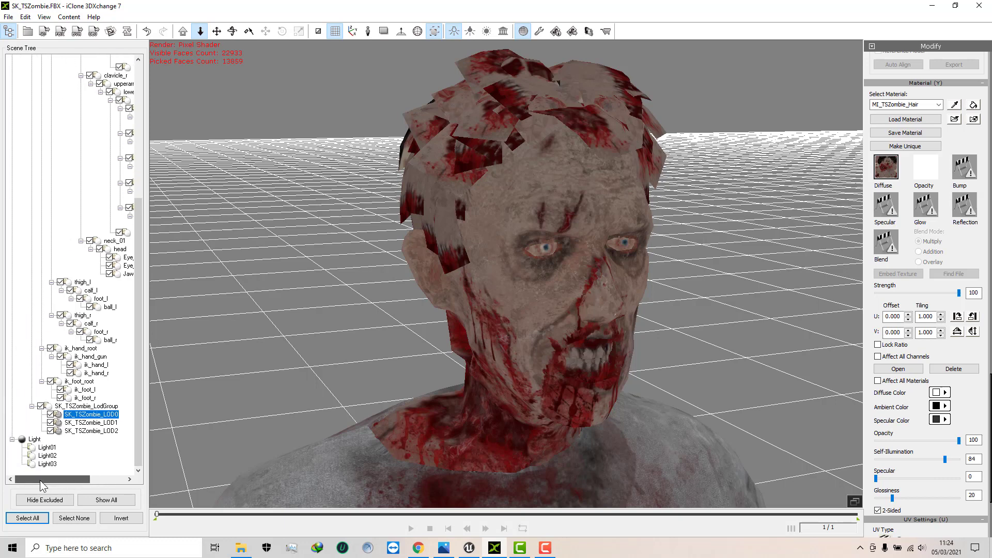
{"action": "left_click_drag", "start_coordinate": [140, 418], "coordinate": [170, 246]}
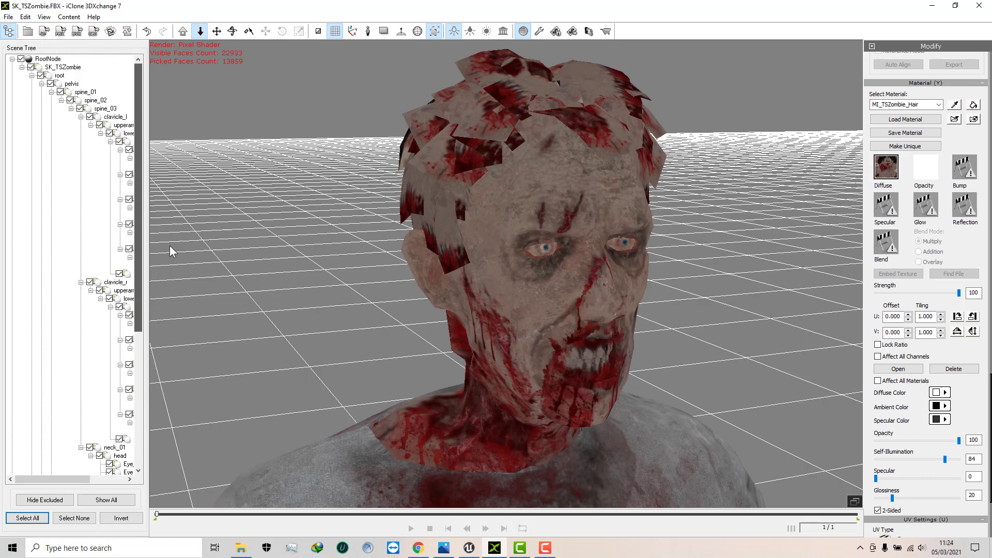
{"action": "scroll", "coordinate": [91, 126], "scroll_direction": "down", "scroll_amount": 1}
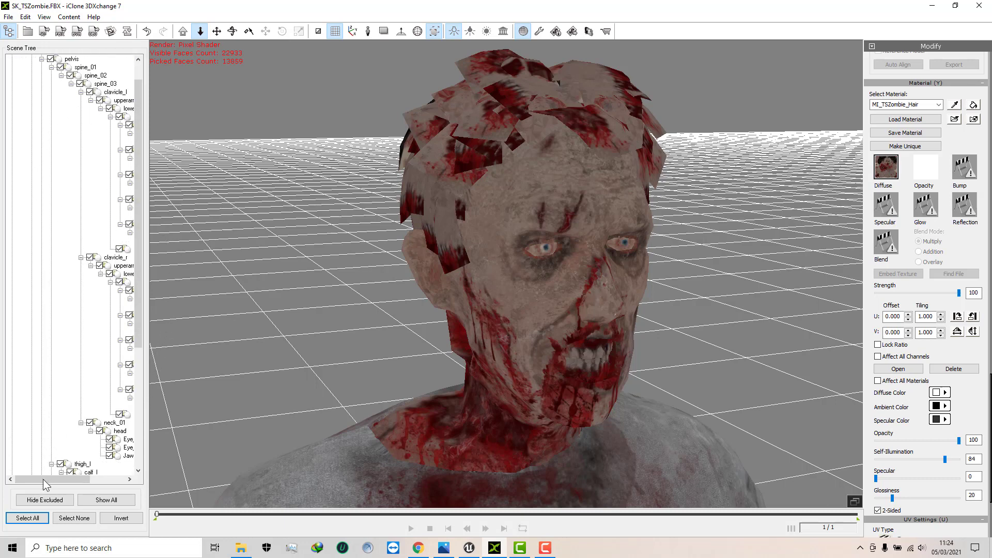
{"action": "left_click_drag", "start_coordinate": [42, 479], "coordinate": [76, 483]}
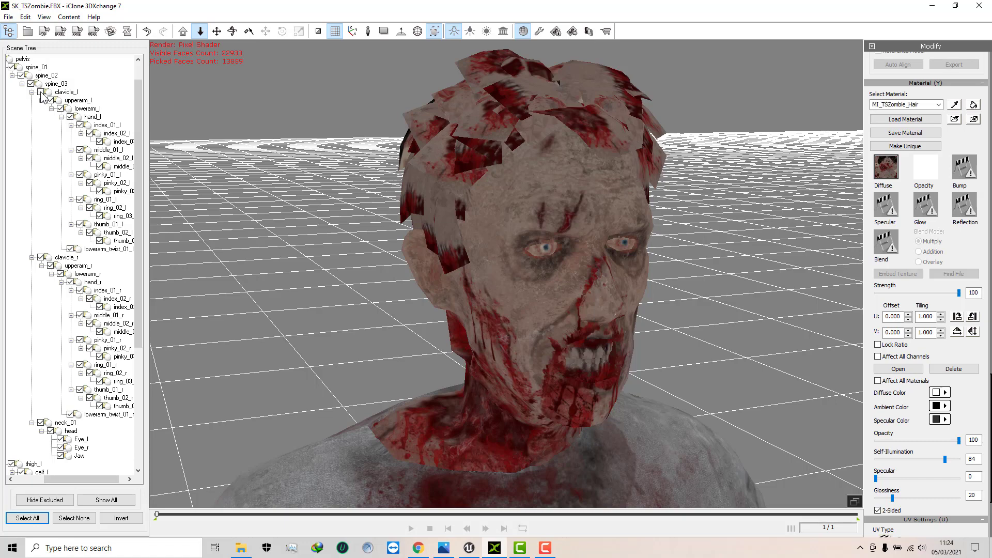
{"action": "right_click_drag", "start_coordinate": [507, 183], "coordinate": [517, 175]}
{"action": "scroll", "coordinate": [515, 163], "scroll_direction": "up", "scroll_amount": 3}
{"action": "scroll", "coordinate": [515, 163], "scroll_direction": "down", "scroll_amount": 5}
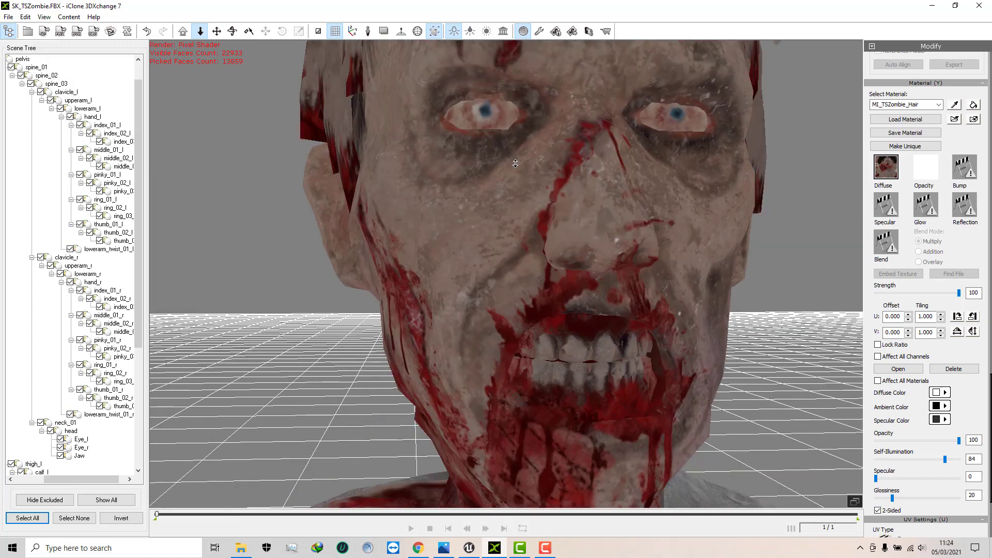
{"action": "scroll", "coordinate": [522, 203], "scroll_direction": "down", "scroll_amount": 3}
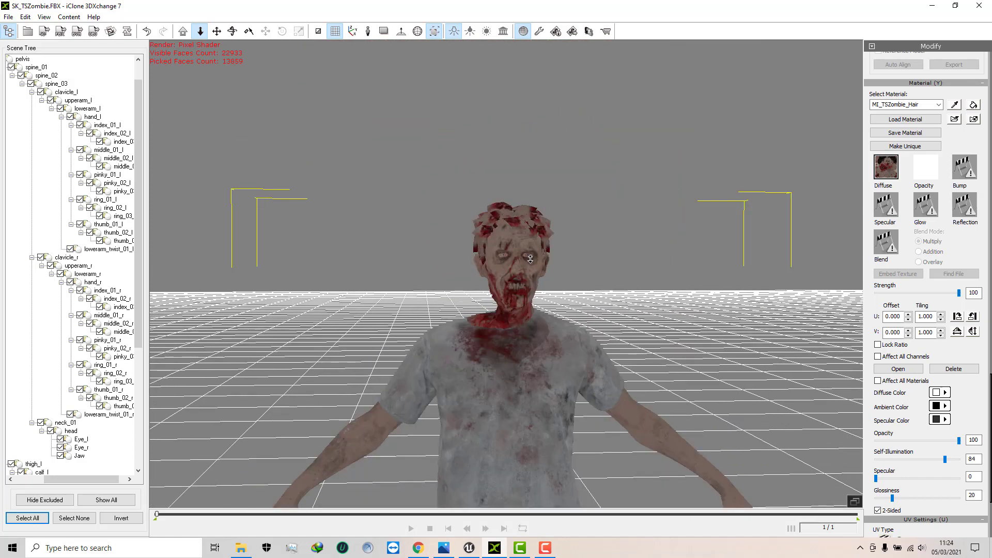
Examine the zombie's face from the front and at an angle, and the hair patches on the back of the head close up
{"action": "scroll", "coordinate": [538, 205], "scroll_direction": "up", "scroll_amount": 5}
{"action": "scroll", "coordinate": [539, 206], "scroll_direction": "down", "scroll_amount": 2}
{"action": "scroll", "coordinate": [538, 206], "scroll_direction": "down", "scroll_amount": 2}
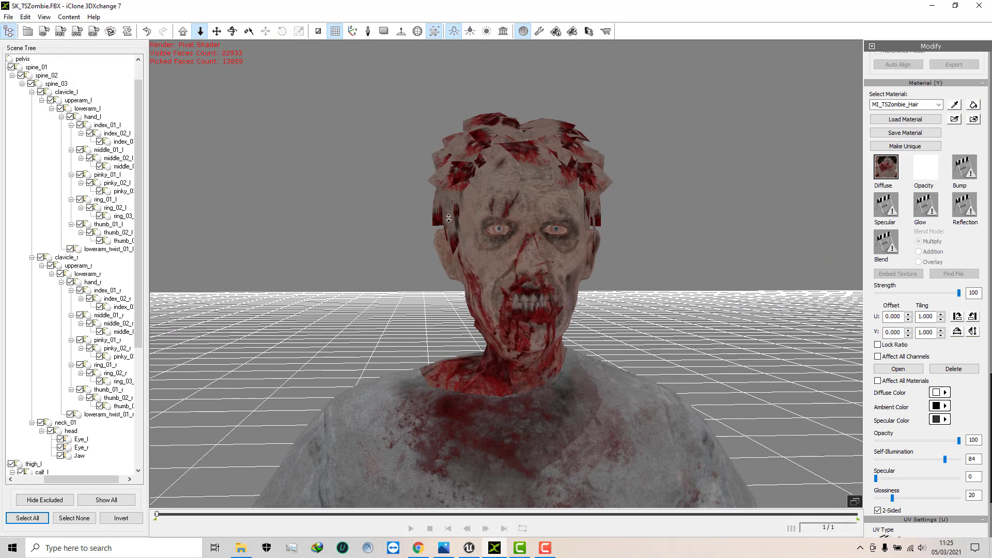
{"action": "right_click_drag", "start_coordinate": [551, 273], "coordinate": [579, 292]}
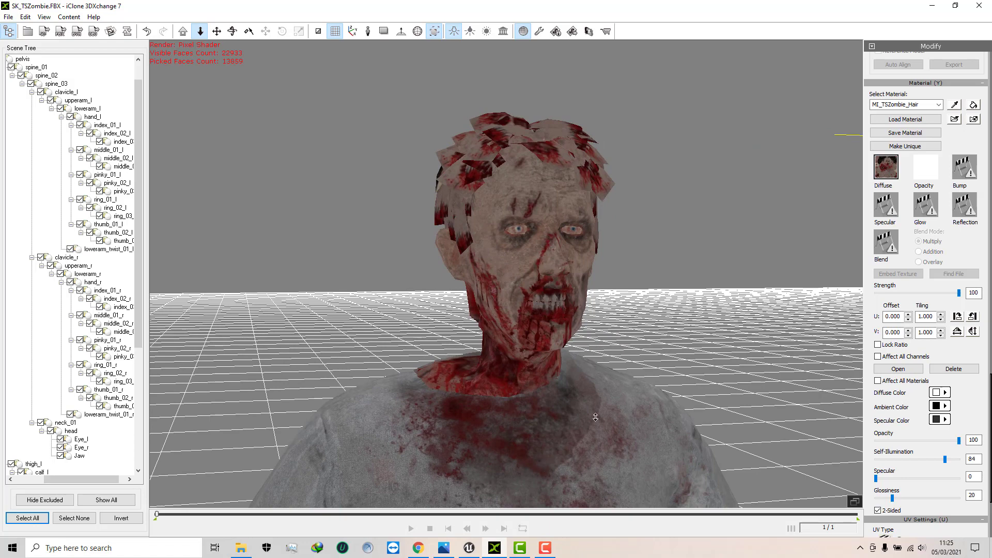
{"action": "left_click_drag", "start_coordinate": [575, 388], "coordinate": [578, 432]}
{"action": "left_click_drag", "start_coordinate": [582, 410], "coordinate": [560, 313]}
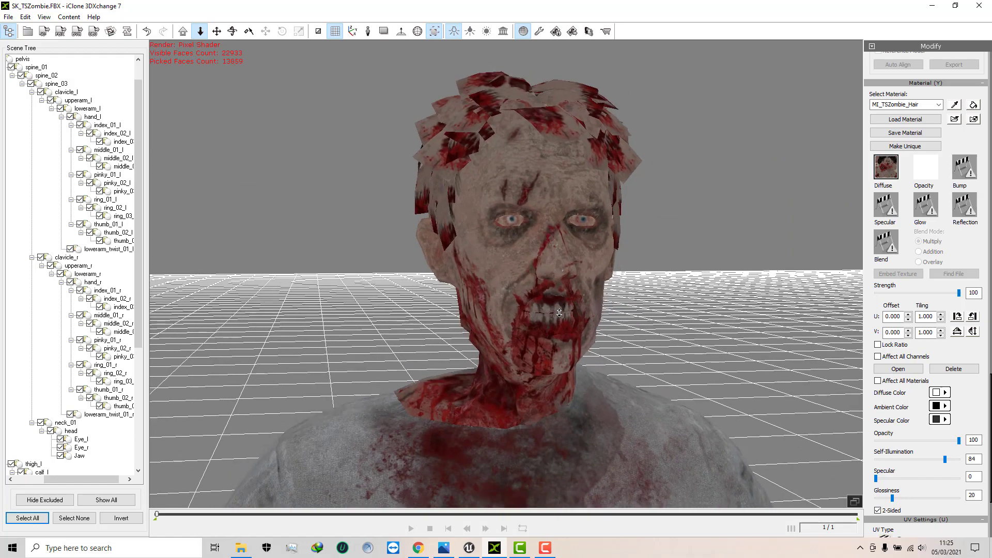
{"action": "left_click_drag", "start_coordinate": [561, 271], "coordinate": [526, 157]}
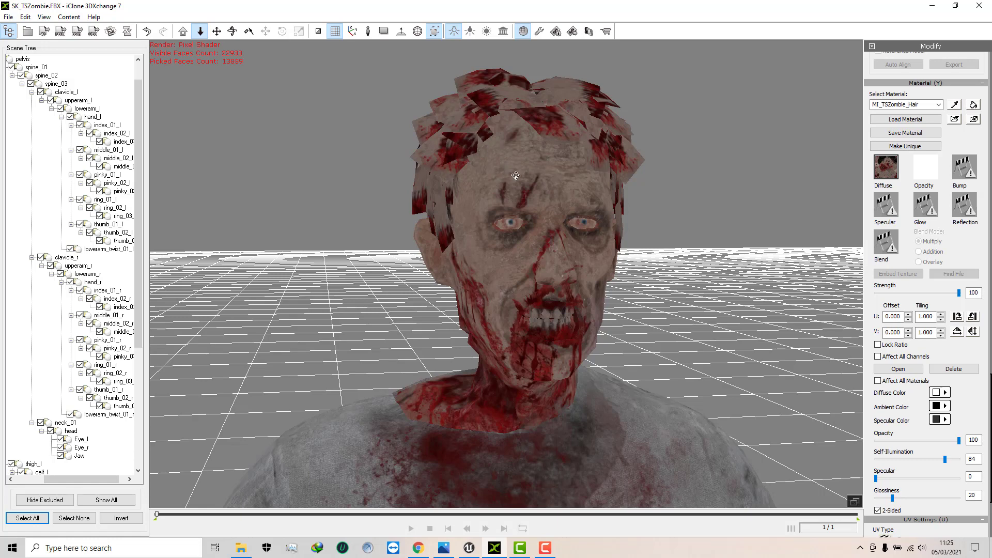
{"action": "right_click_drag", "start_coordinate": [516, 175], "coordinate": [602, 265]}
{"action": "scroll", "coordinate": [600, 259], "scroll_direction": "up", "scroll_amount": 5}
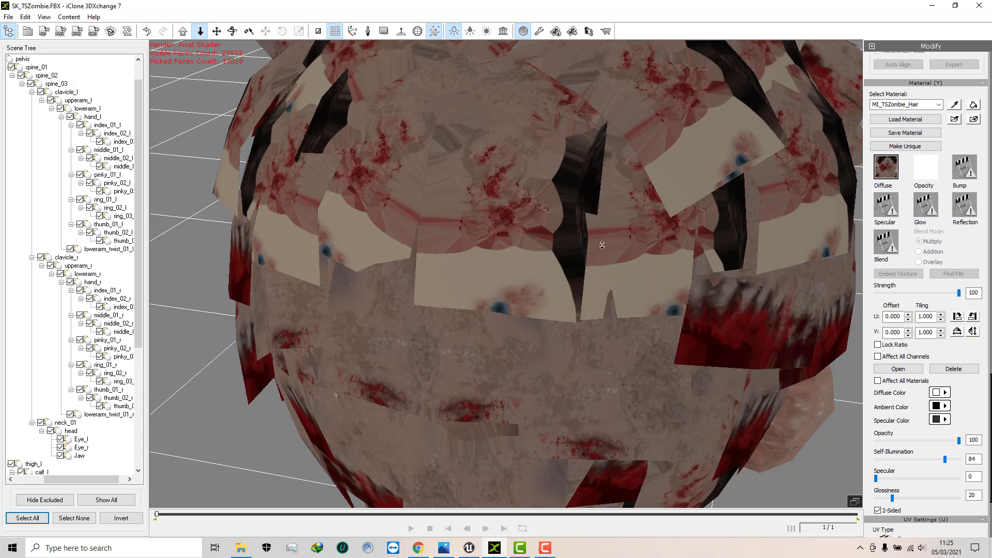
{"action": "right_click_drag", "start_coordinate": [602, 244], "coordinate": [758, 166]}
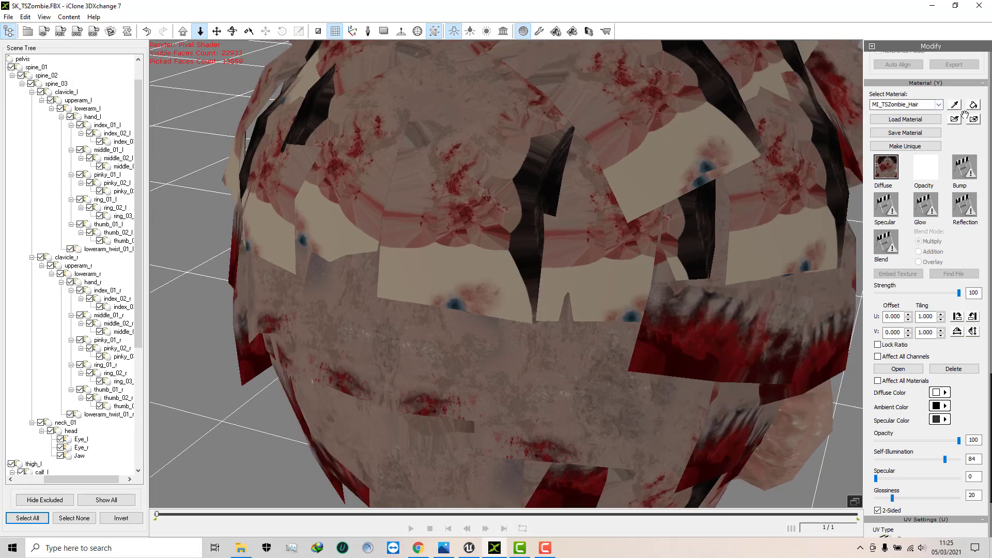
Pick a pale hair patch on the back of the head to identify its mesh, and examine the face and the full figure from the front
{"action": "left_click", "coordinate": [488, 280]}
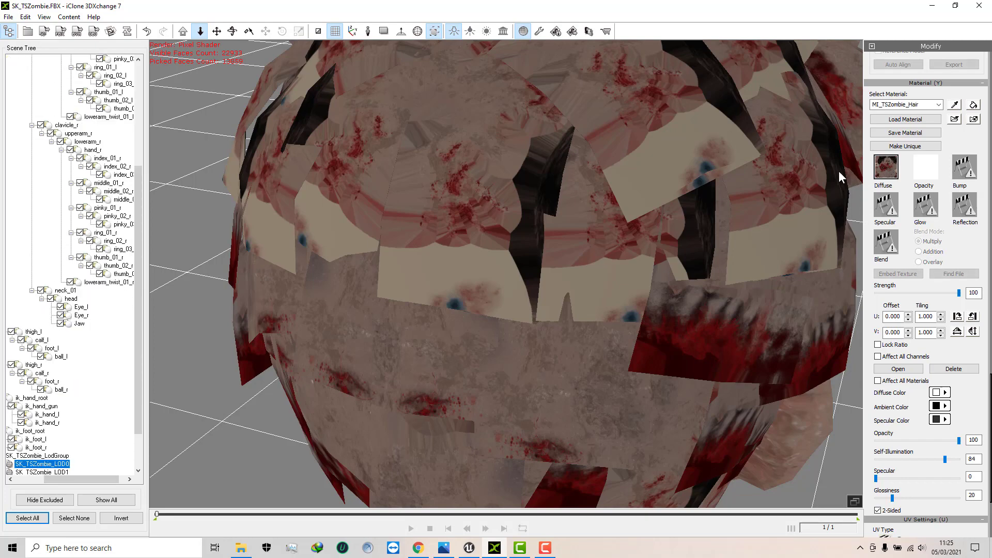
{"action": "mouse_move", "coordinate": [449, 134]}
{"action": "right_mouse_down"}
{"action": "mouse_move", "coordinate": [355, 153]}
{"action": "mouse_move", "coordinate": [268, 155]}
{"action": "right_mouse_up"}
{"action": "mouse_move", "coordinate": [542, 147]}
{"action": "right_mouse_down"}
{"action": "mouse_move", "coordinate": [372, 153]}
{"action": "mouse_move", "coordinate": [445, 114]}
{"action": "mouse_move", "coordinate": [493, 144]}
{"action": "right_mouse_up"}
{"action": "scroll", "coordinate": [421, 116], "scroll_direction": "down", "scroll_amount": 5}
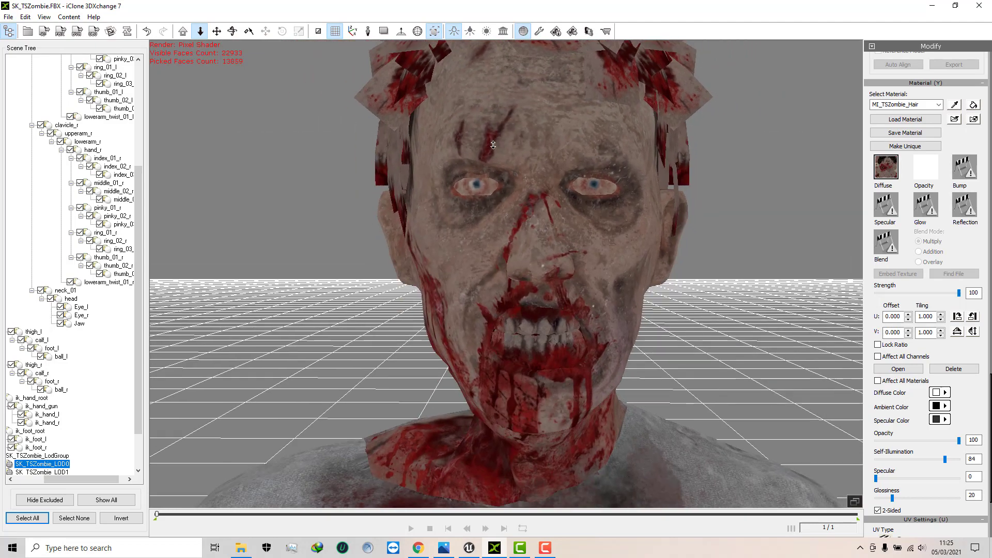
{"action": "scroll", "coordinate": [501, 171], "scroll_direction": "down", "scroll_amount": 2}
{"action": "scroll", "coordinate": [501, 171], "scroll_direction": "down", "scroll_amount": 5}
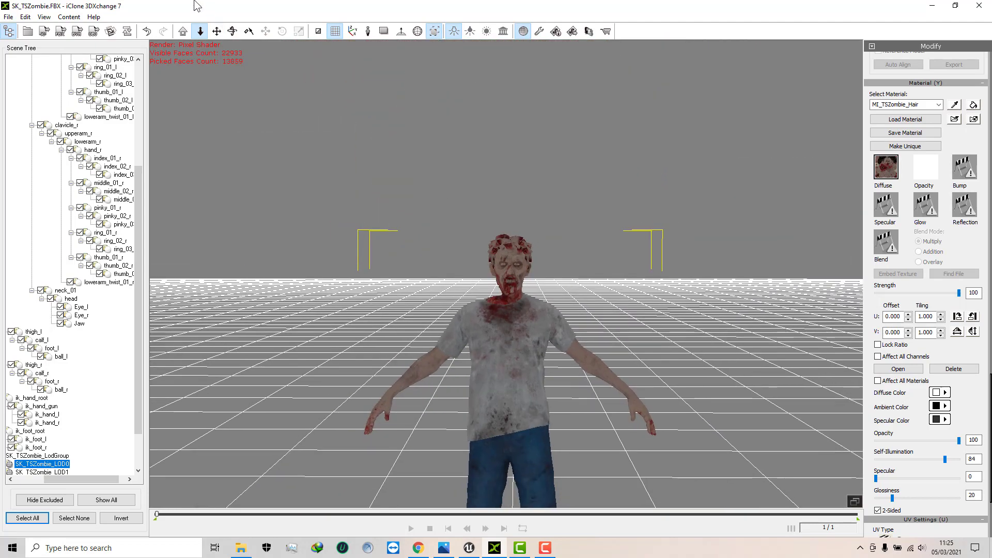
{"action": "left_click", "coordinate": [218, 32]}
{"action": "left_click_drag", "start_coordinate": [345, 200], "coordinate": [348, 87]}
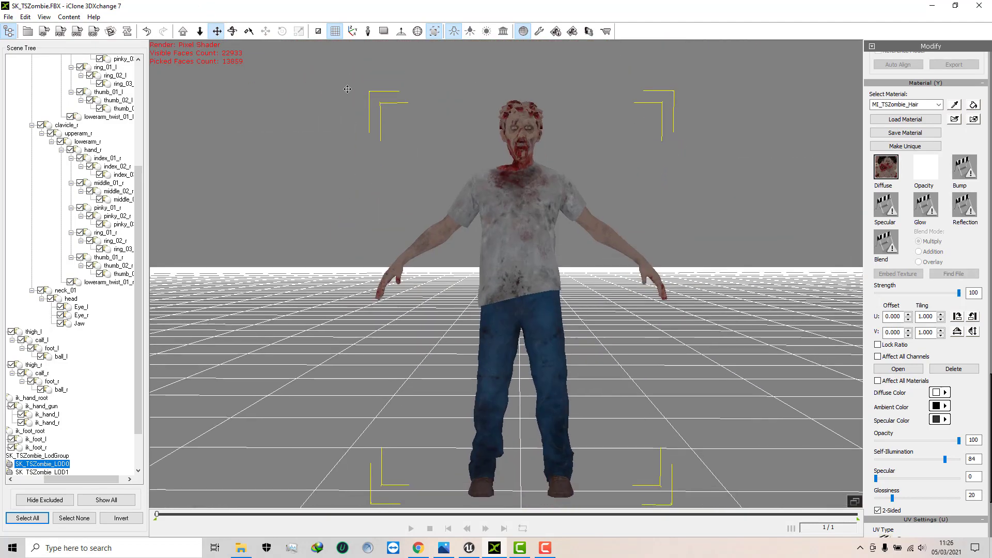
{"action": "right_click_drag", "start_coordinate": [348, 87], "coordinate": [361, 125]}
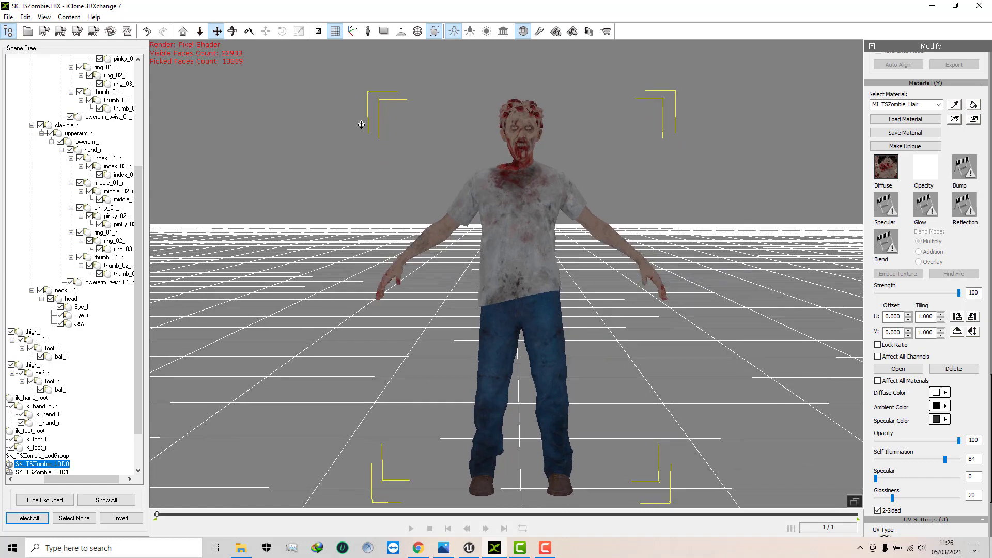
Select all scene tree nodes and apply Auto Smooth to their normals at 180 with Weld Vertex enabled
{"action": "left_click", "coordinate": [31, 522]}
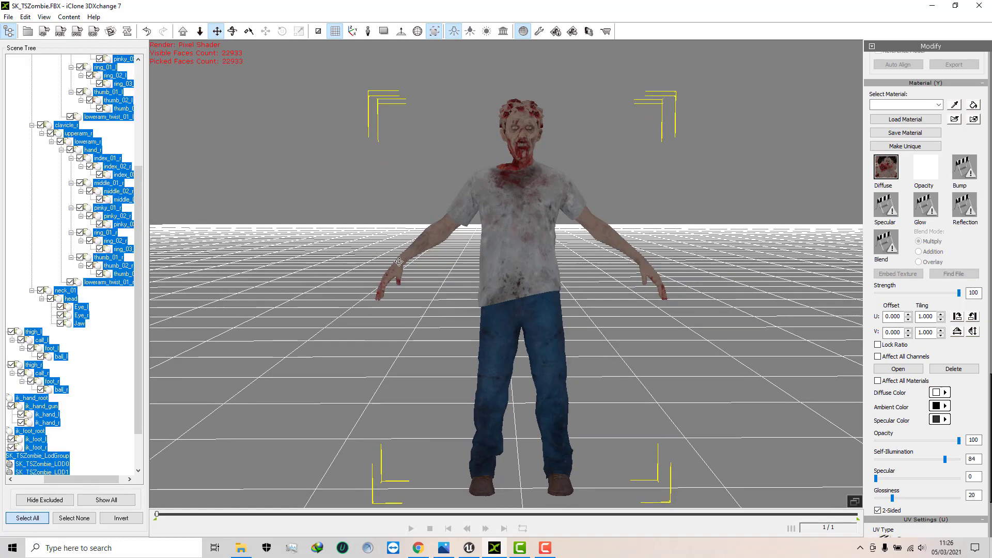
{"action": "right_click_drag", "start_coordinate": [378, 276], "coordinate": [452, 253]}
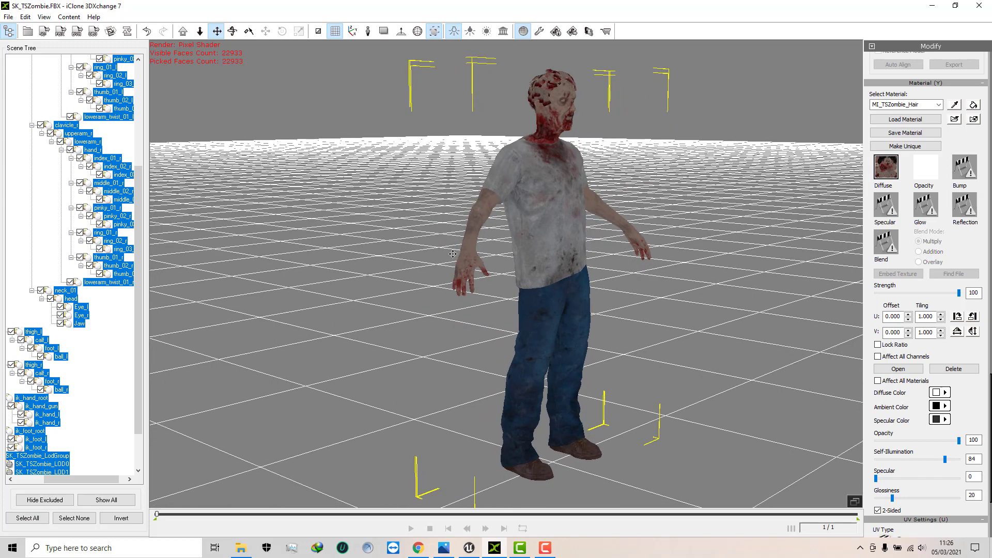
{"action": "left_click", "coordinate": [200, 31]}
{"action": "left_click_drag", "start_coordinate": [423, 222], "coordinate": [378, 108]}
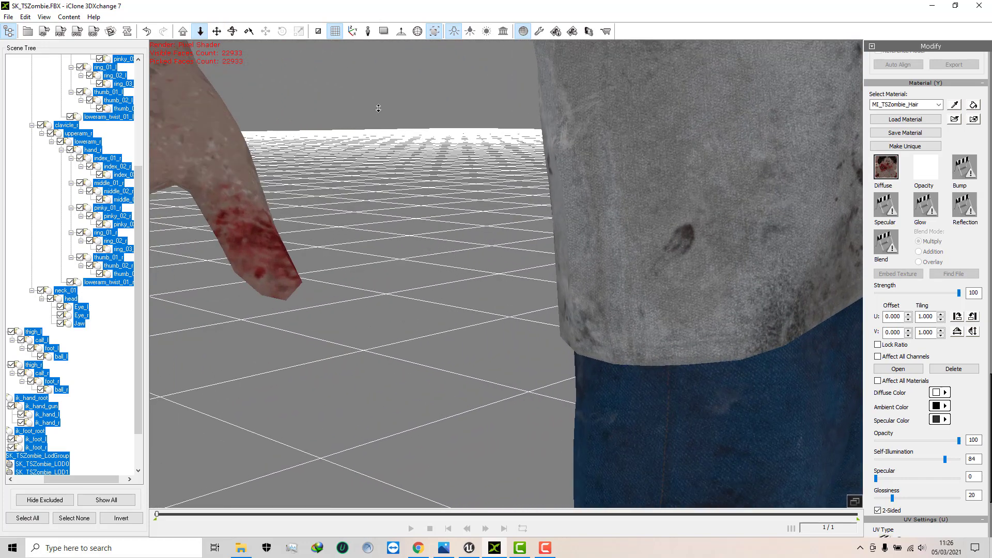
{"action": "left_click", "coordinate": [216, 31]}
{"action": "left_click_drag", "start_coordinate": [417, 229], "coordinate": [413, 190]}
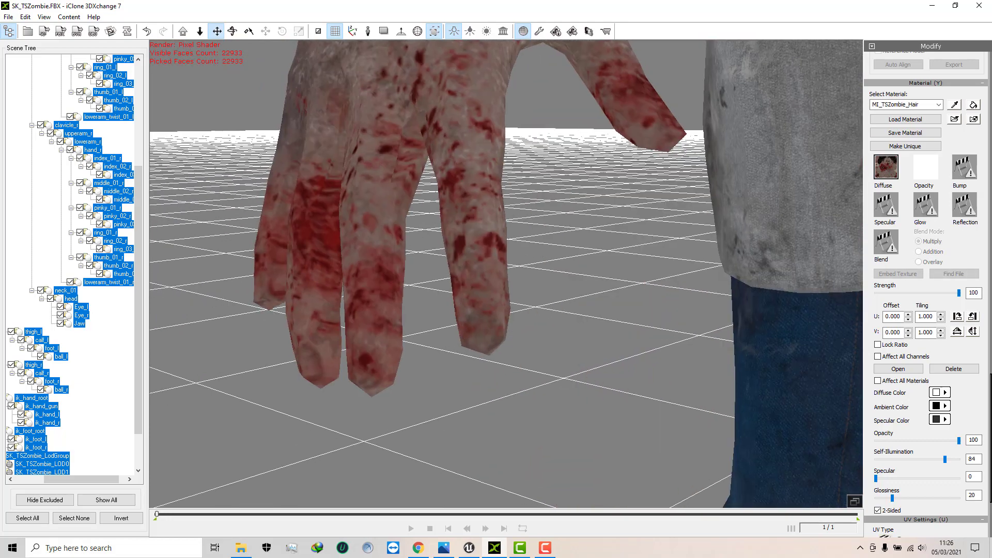
{"action": "left_click_drag", "start_coordinate": [972, 146], "coordinate": [969, 377]}
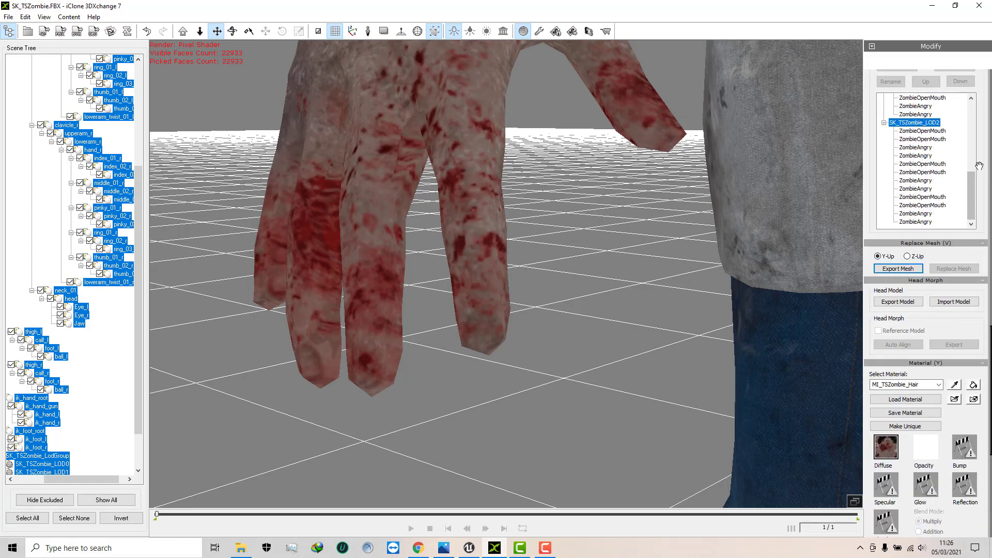
{"action": "left_click_drag", "start_coordinate": [980, 166], "coordinate": [974, 518]}
{"action": "left_click_drag", "start_coordinate": [987, 195], "coordinate": [984, 299]}
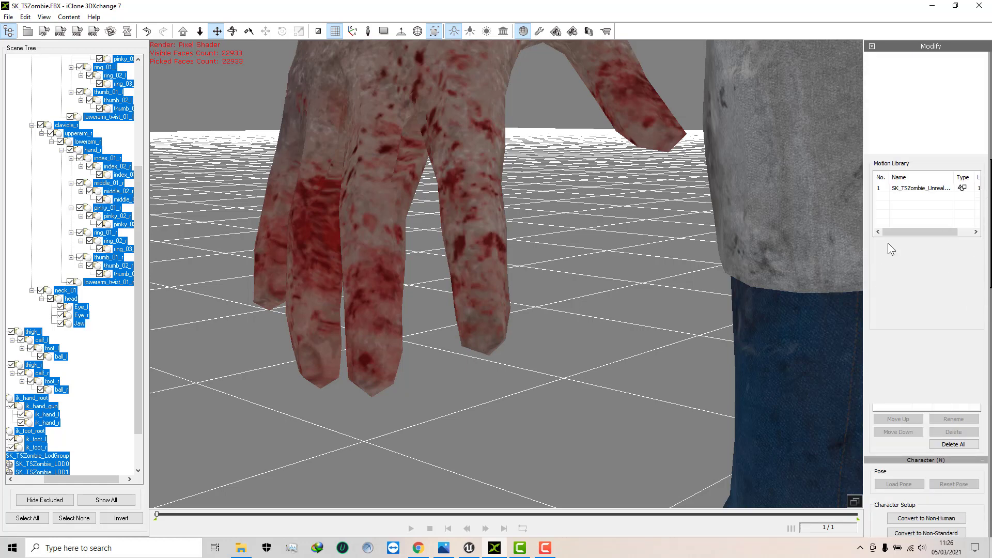
{"action": "scroll", "coordinate": [884, 250], "scroll_direction": "up", "scroll_amount": 3}
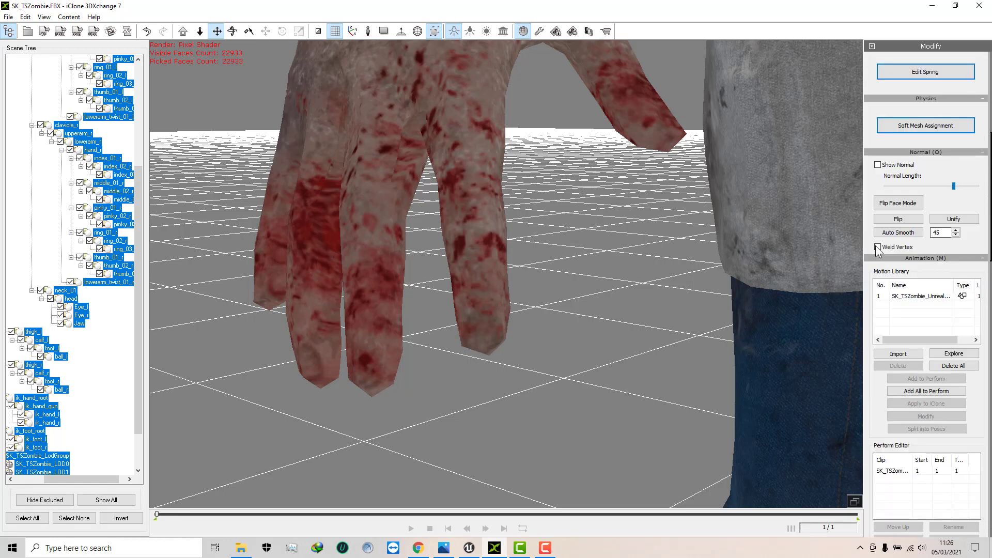
{"action": "left_click", "coordinate": [911, 234]}
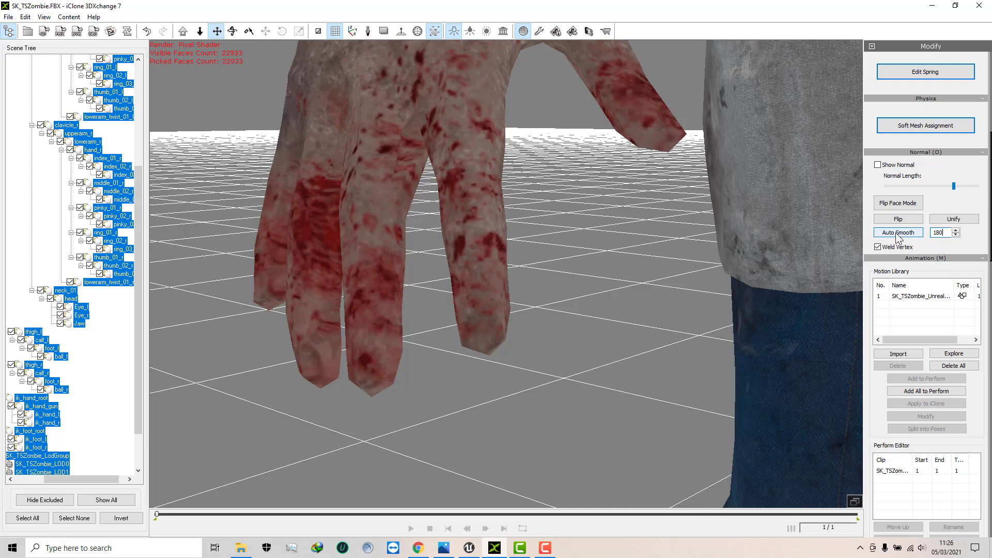
{"action": "left_click", "coordinate": [898, 233]}
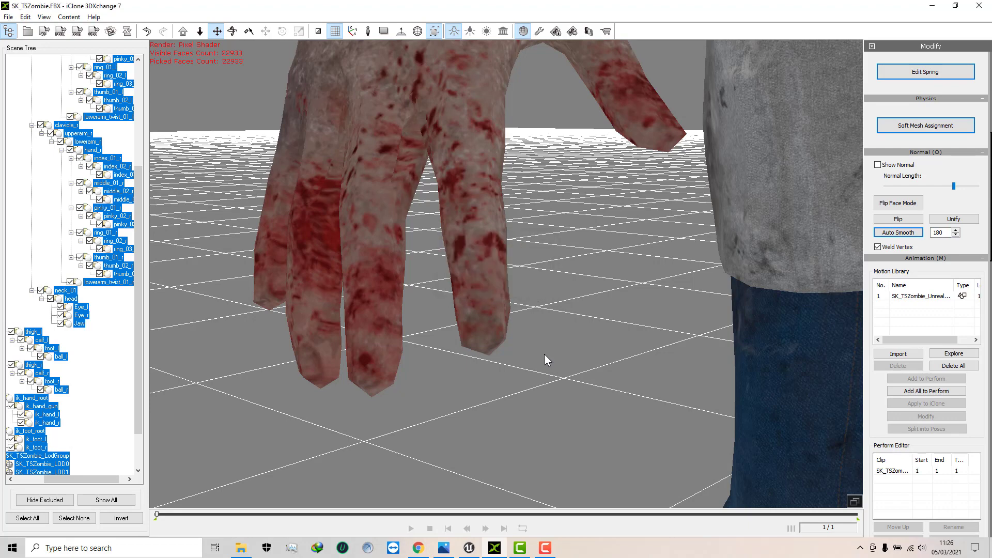
Inspect the right hand's smoothing, reapply Auto Smooth at 180, and check the shirt sleeve and face
{"action": "mouse_move", "coordinate": [503, 326]}
{"action": "right_mouse_down"}
{"action": "mouse_move", "coordinate": [562, 343]}
{"action": "mouse_move", "coordinate": [502, 342]}
{"action": "right_mouse_up"}
{"action": "middle_click_drag", "start_coordinate": [502, 342], "coordinate": [537, 260]}
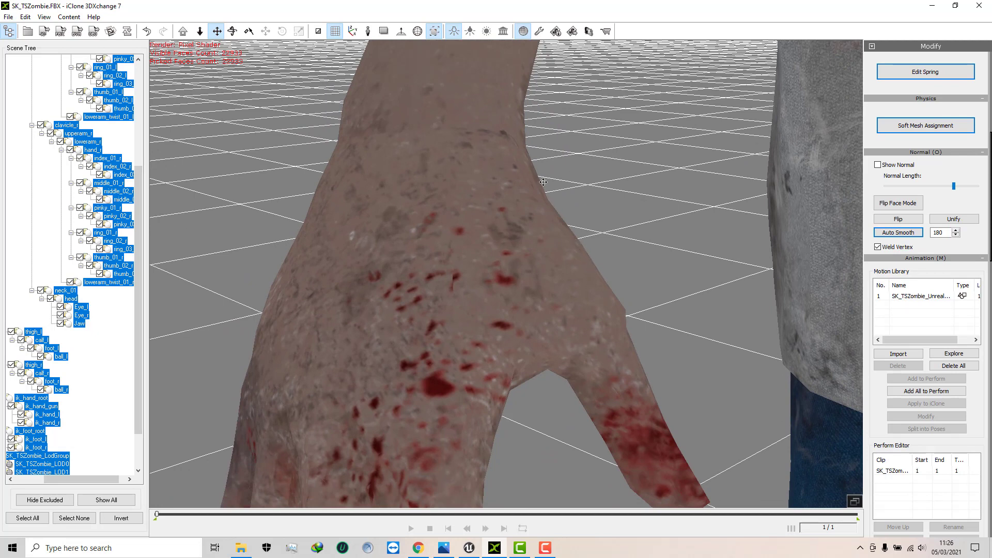
{"action": "middle_click_drag", "start_coordinate": [615, 319], "coordinate": [592, 374]}
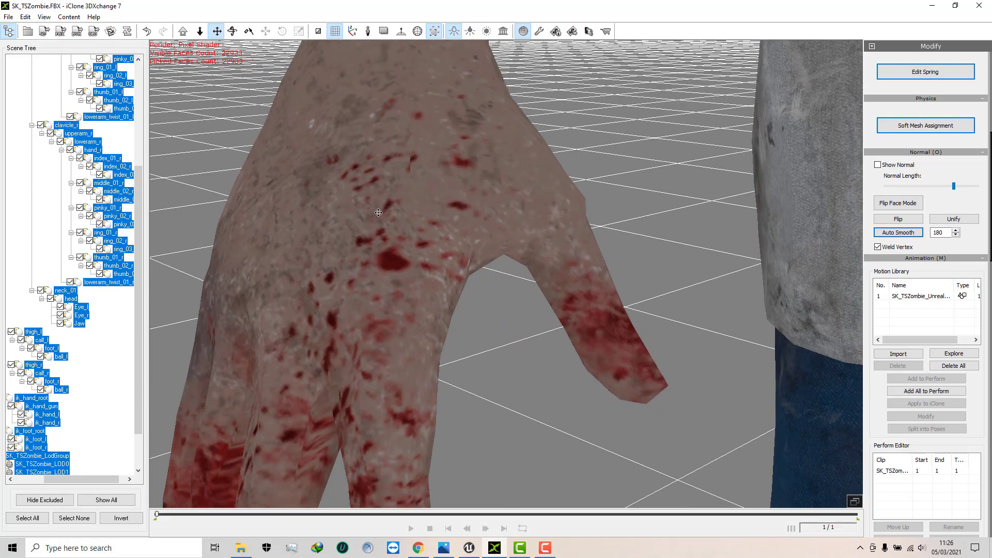
{"action": "middle_click_drag", "start_coordinate": [400, 92], "coordinate": [527, 114]}
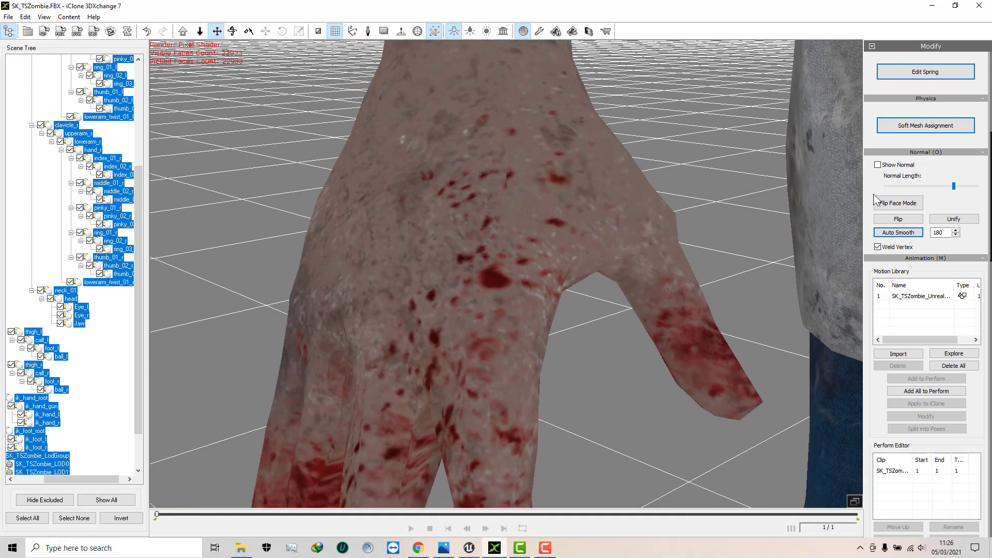
{"action": "left_click", "coordinate": [918, 233]}
{"action": "middle_click_drag", "start_coordinate": [487, 118], "coordinate": [496, 195]}
{"action": "middle_click_drag", "start_coordinate": [491, 155], "coordinate": [492, 232]}
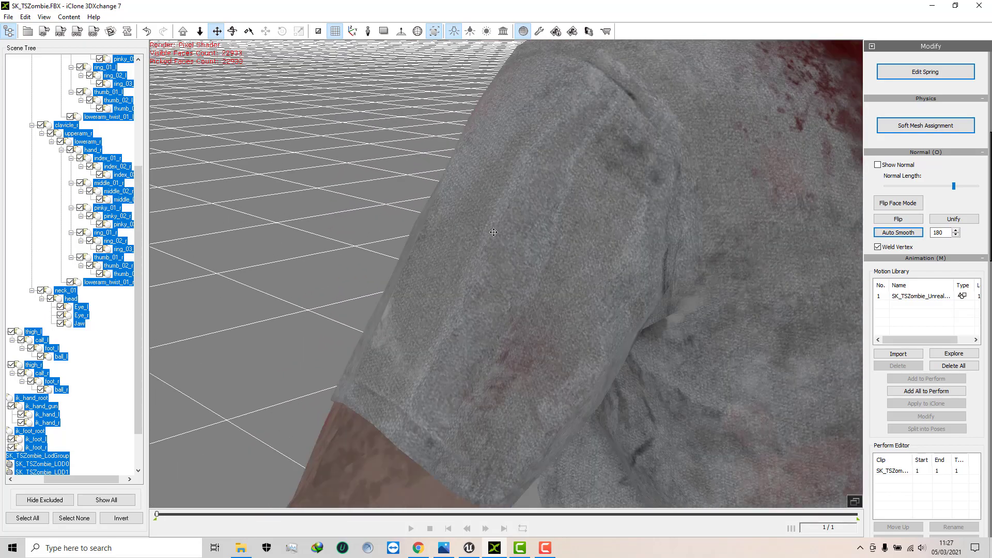
{"action": "middle_click_drag", "start_coordinate": [546, 144], "coordinate": [578, 170]}
{"action": "right_click_drag", "start_coordinate": [578, 192], "coordinate": [642, 178]}
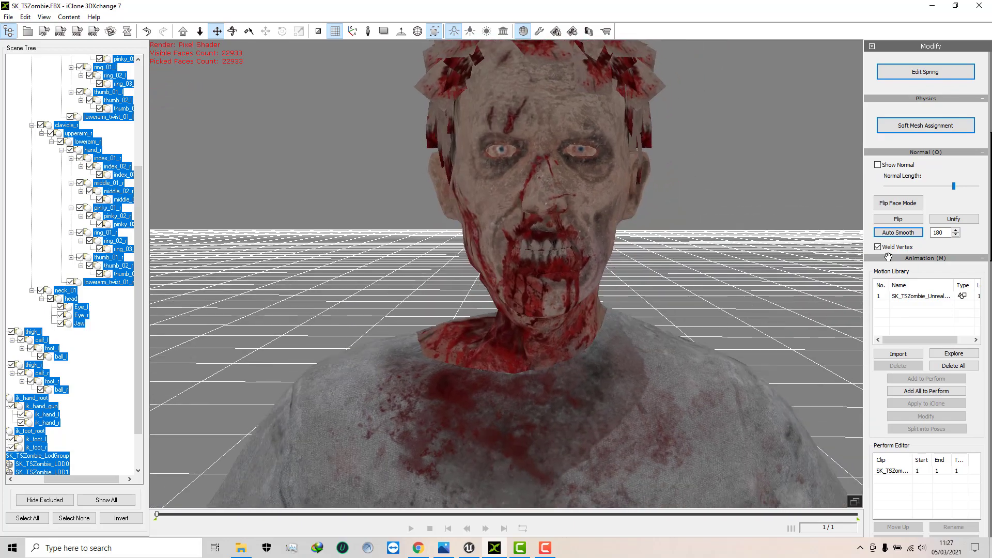
Convert the character to Non-Standard and bring its upper-body bones into view
{"action": "scroll", "coordinate": [984, 420], "scroll_direction": "down", "scroll_amount": 5}
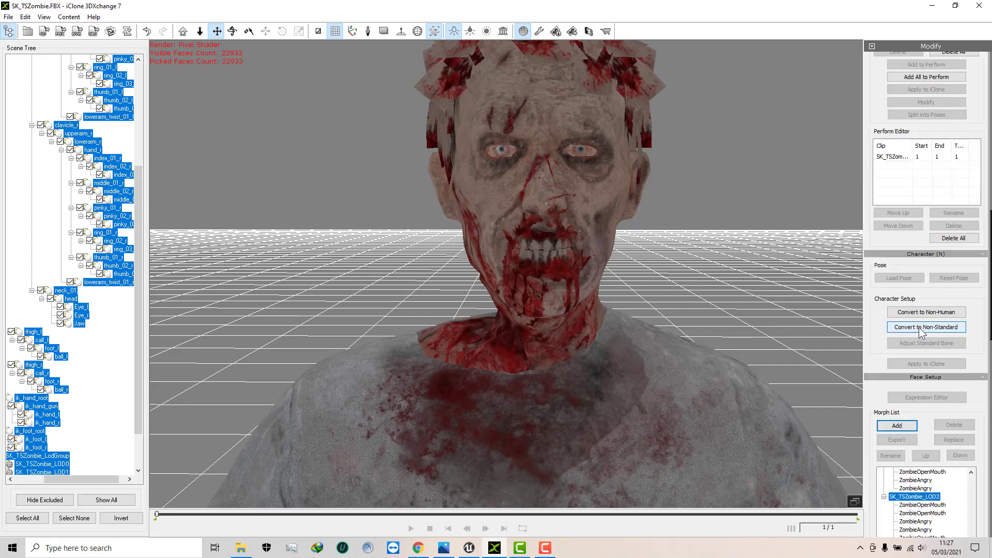
{"action": "left_click", "coordinate": [918, 330]}
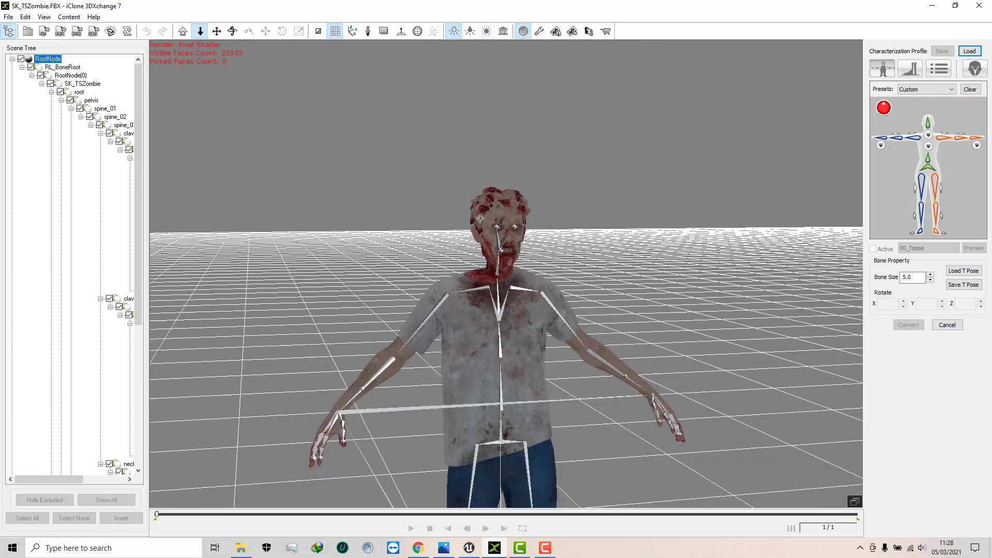
{"action": "left_click_drag", "start_coordinate": [544, 217], "coordinate": [476, 134]}
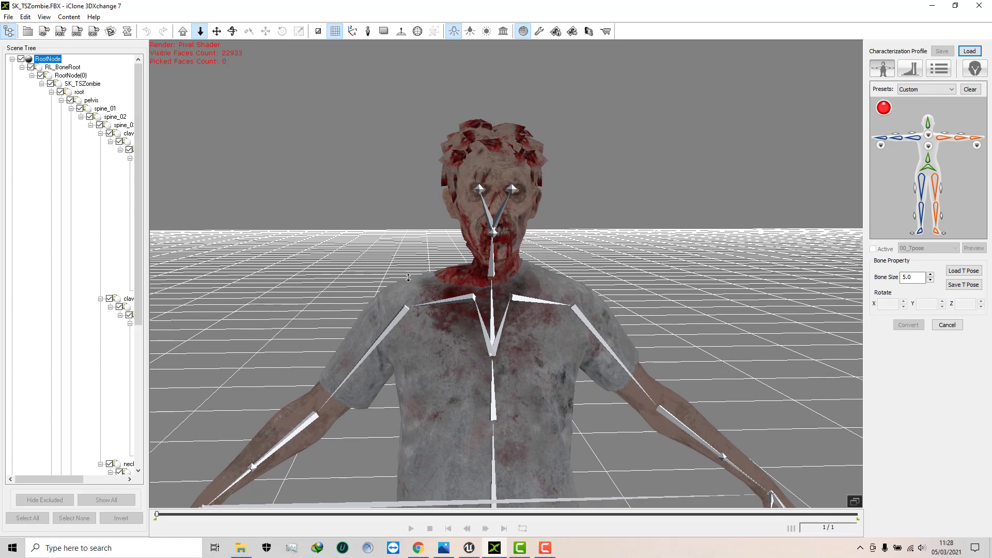
Raise both arms towards a T-pose by rotating upperarm_r about -43° and upperarm_l about -46° around Y
{"action": "left_click", "coordinate": [399, 323]}
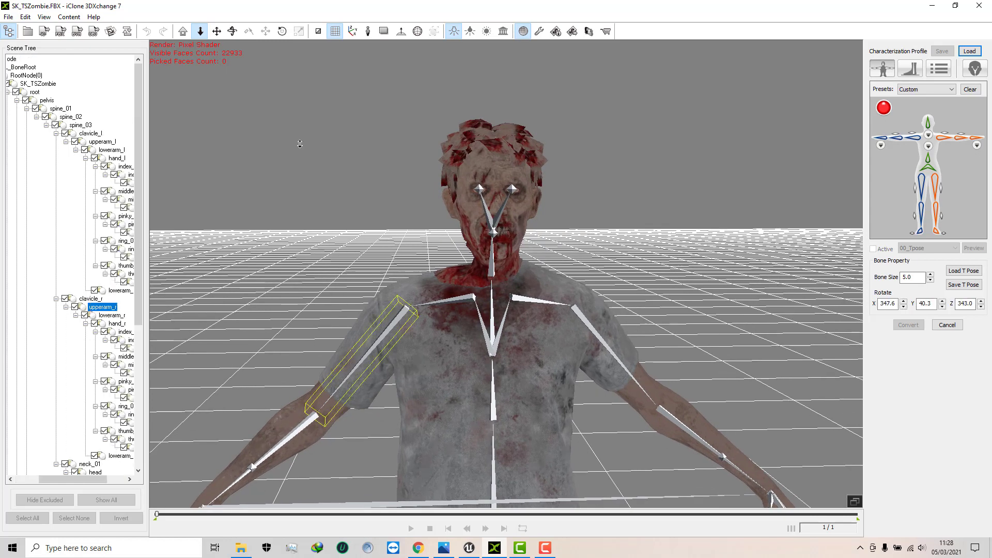
{"action": "left_click", "coordinate": [282, 31]}
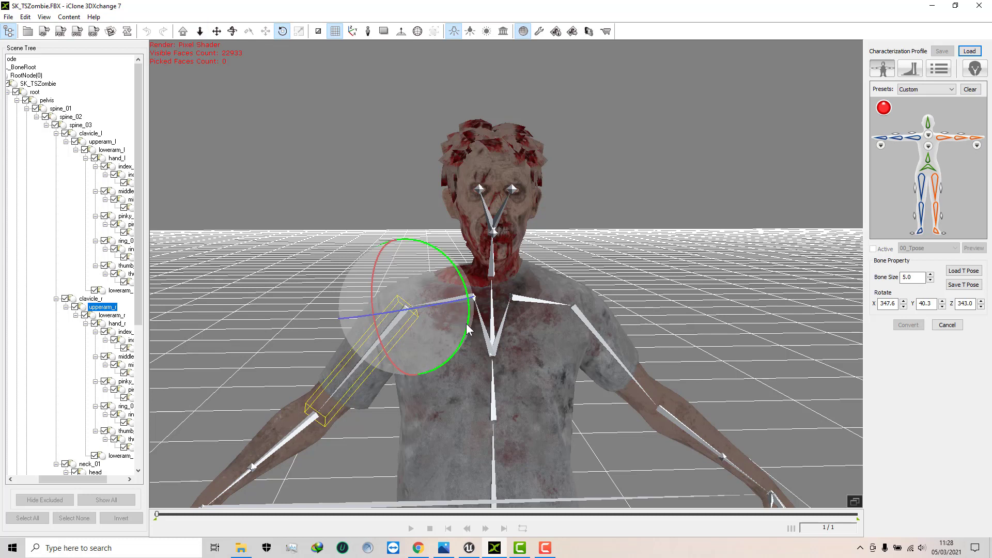
{"action": "left_click_drag", "start_coordinate": [470, 328], "coordinate": [470, 353]}
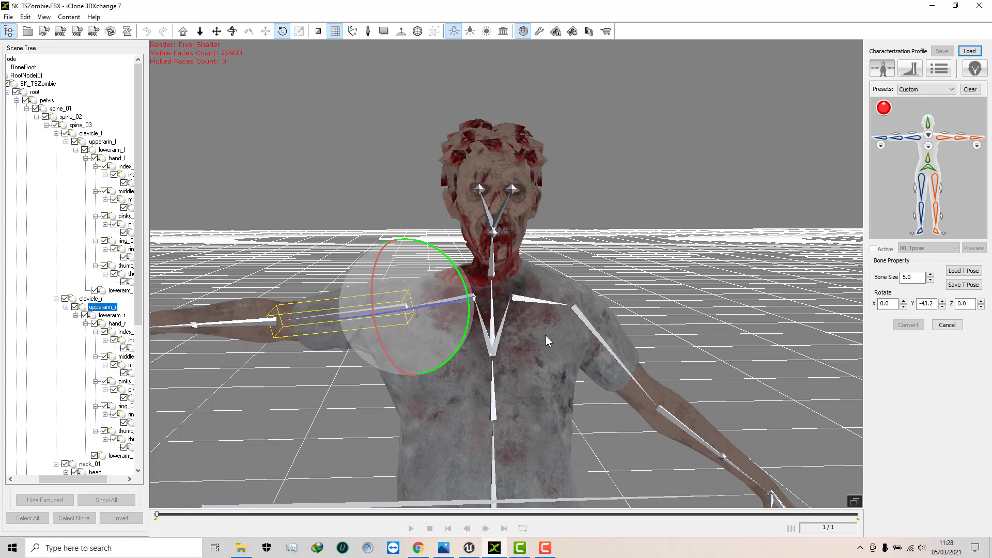
{"action": "left_click", "coordinate": [584, 324]}
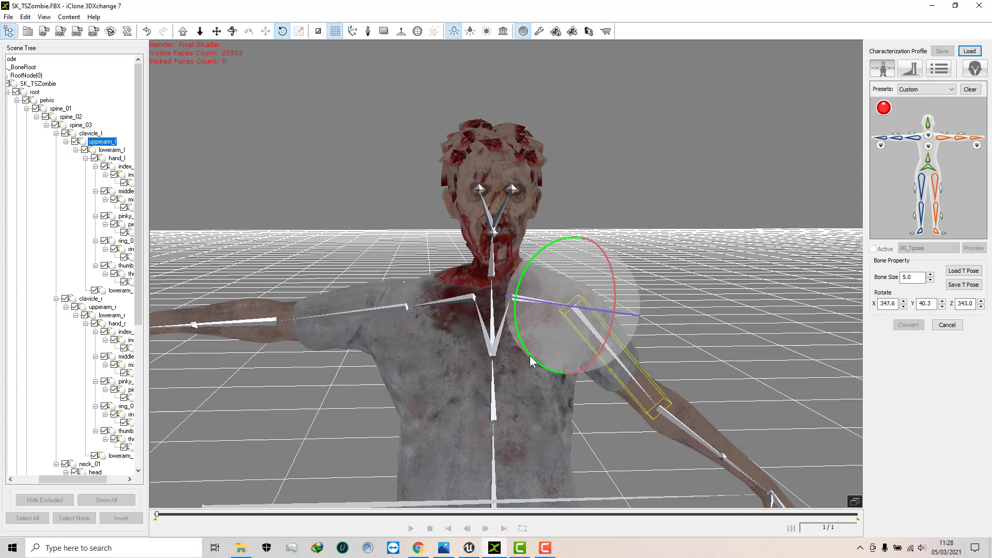
{"action": "left_click_drag", "start_coordinate": [533, 364], "coordinate": [546, 376]}
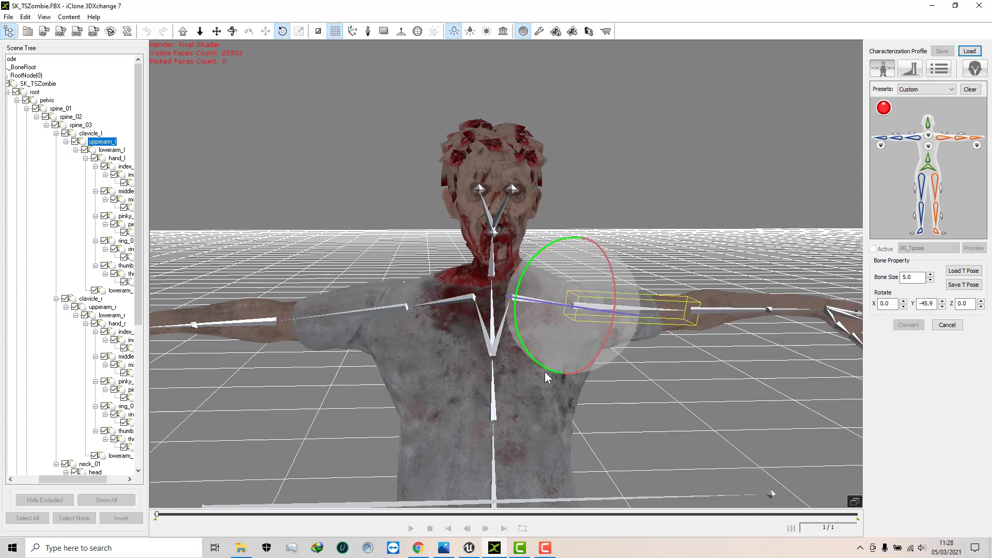
Rotate upperarm_l and upperarm_r around Z, upperarm_r by about -18.9°, so both upper arms point straight sideways when seen from above
{"action": "left_click", "coordinate": [201, 35]}
{"action": "scroll", "coordinate": [337, 213], "scroll_direction": "down", "scroll_amount": 4}
{"action": "right_click_drag", "start_coordinate": [337, 213], "coordinate": [333, 302]}
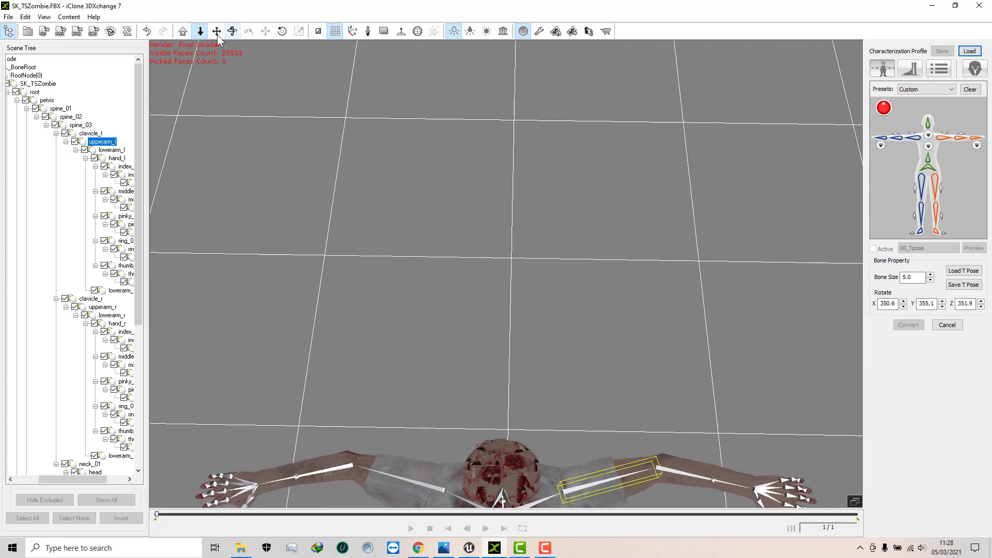
{"action": "left_click", "coordinate": [218, 36]}
{"action": "left_click_drag", "start_coordinate": [298, 243], "coordinate": [305, 63]}
{"action": "right_click_drag", "start_coordinate": [306, 63], "coordinate": [346, 297]}
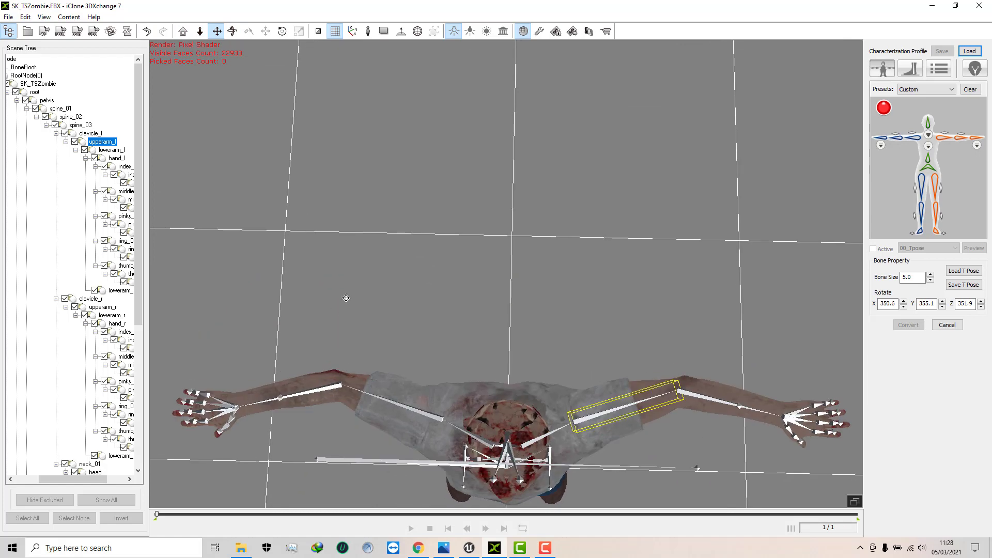
{"action": "left_click_drag", "start_coordinate": [346, 298], "coordinate": [341, 111]}
{"action": "right_click_drag", "start_coordinate": [342, 111], "coordinate": [352, 230]}
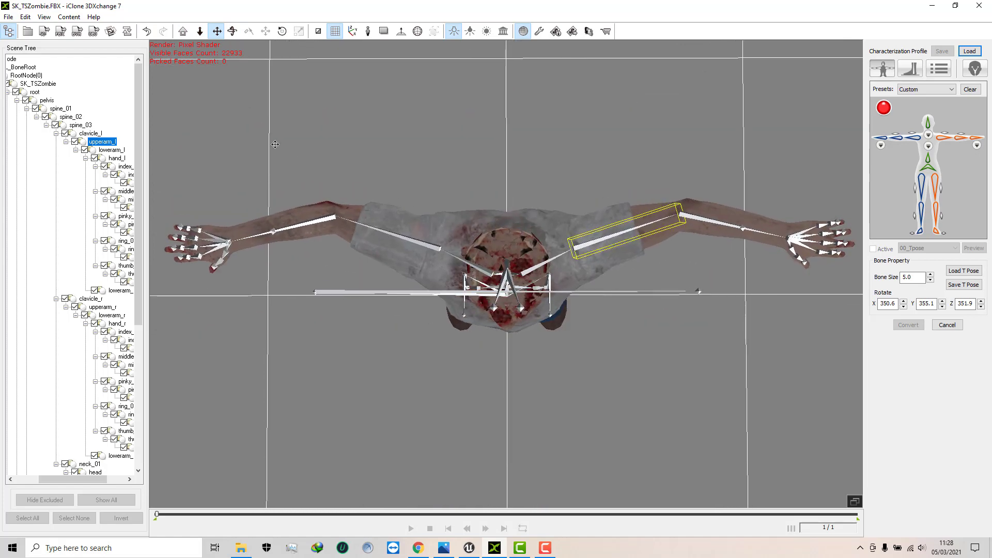
{"action": "left_click", "coordinate": [282, 32]}
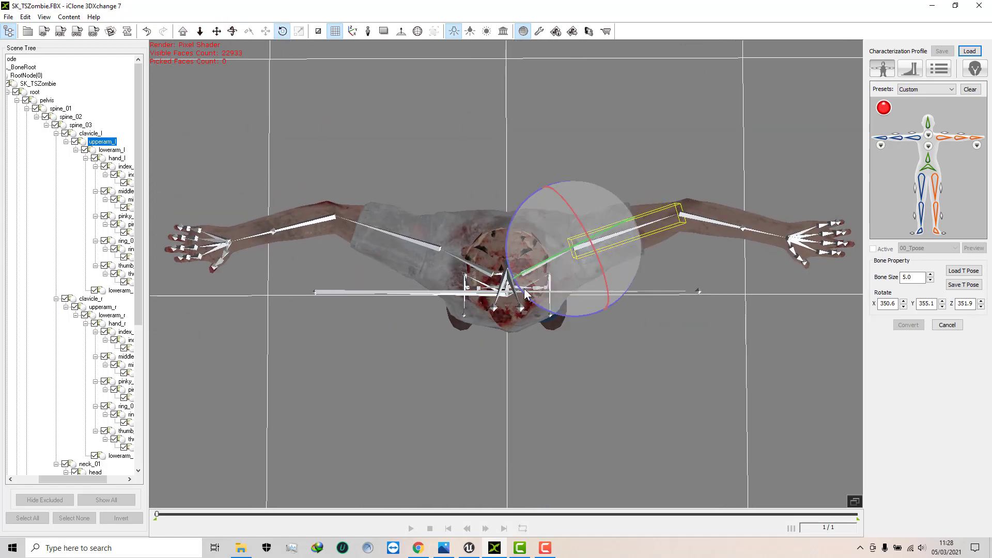
{"action": "left_click_drag", "start_coordinate": [563, 317], "coordinate": [540, 297]}
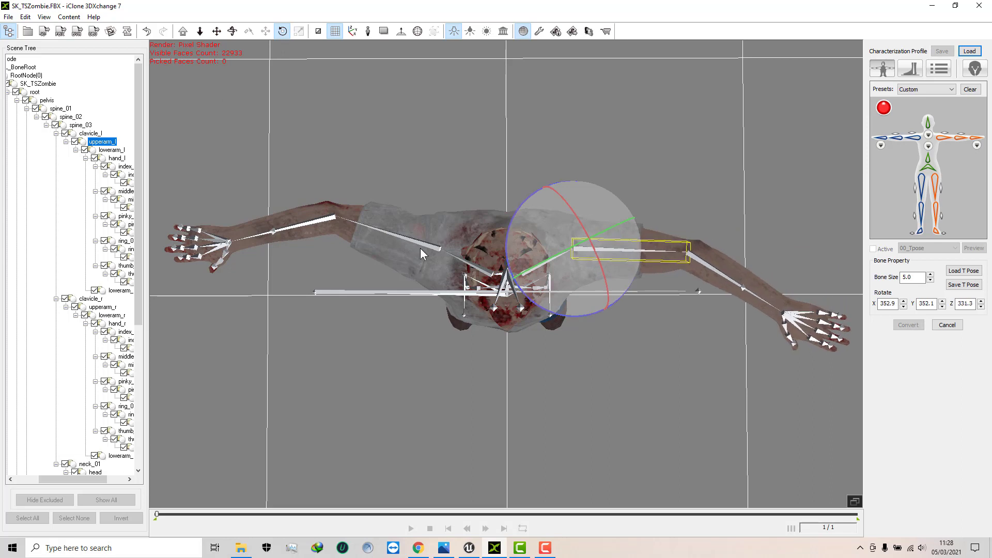
{"action": "left_click", "coordinate": [421, 243]}
{"action": "left_click_drag", "start_coordinate": [473, 305], "coordinate": [479, 302]}
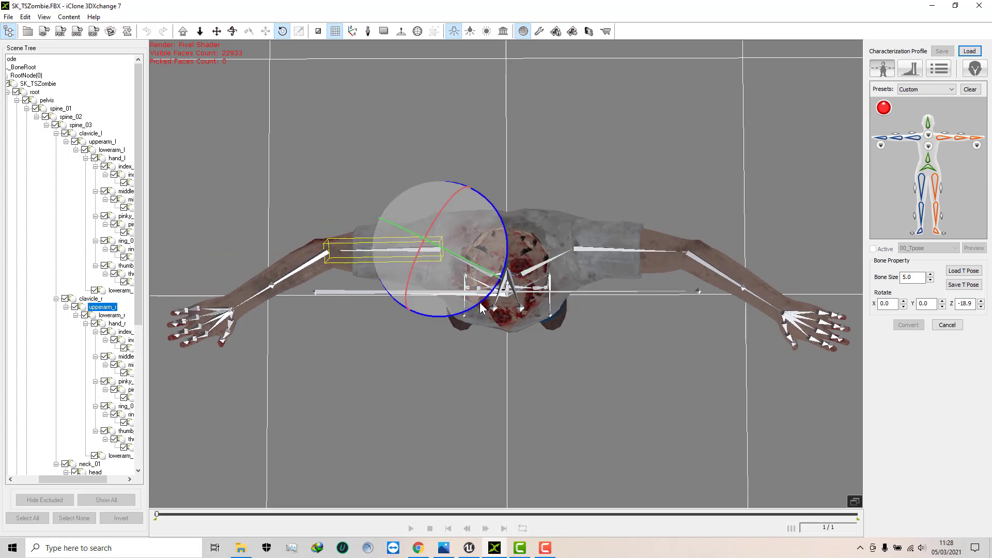
Straighten the right arm by rotating lowerarm_r about 28° around Z and aligning hand_r, starting with about -8.8° around Z
{"action": "left_click", "coordinate": [316, 259]}
{"action": "left_click_drag", "start_coordinate": [364, 302], "coordinate": [351, 309]}
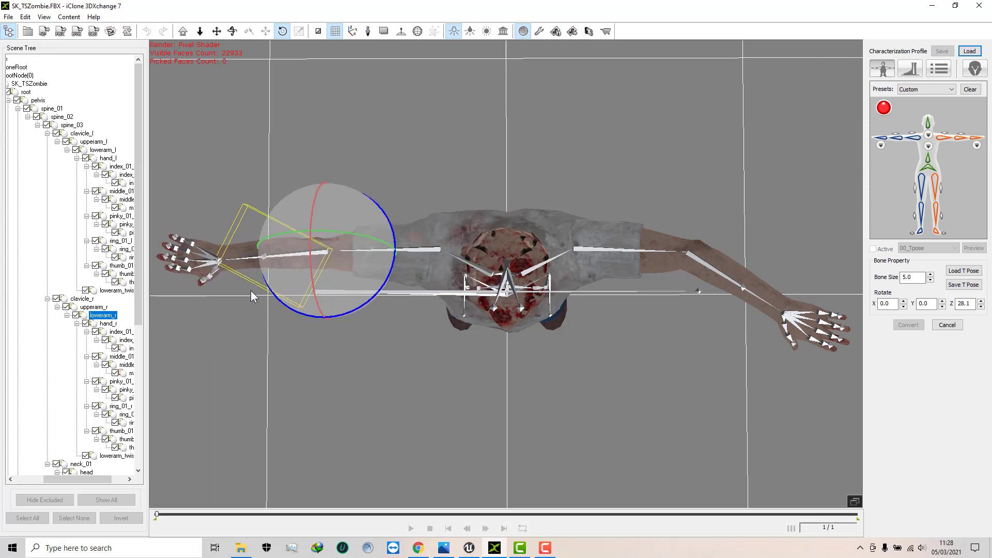
{"action": "left_click", "coordinate": [212, 267]}
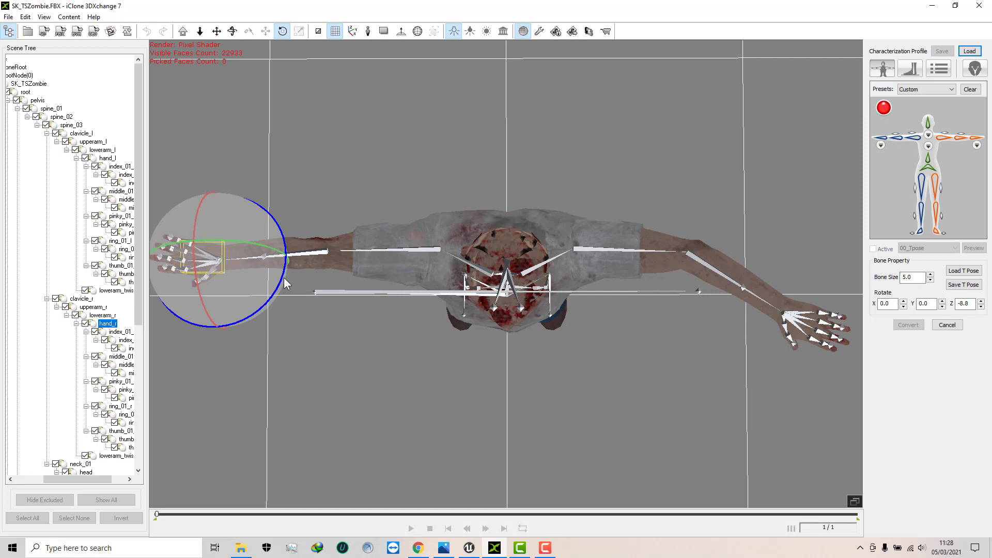
{"action": "left_click_drag", "start_coordinate": [191, 228], "coordinate": [208, 216]}
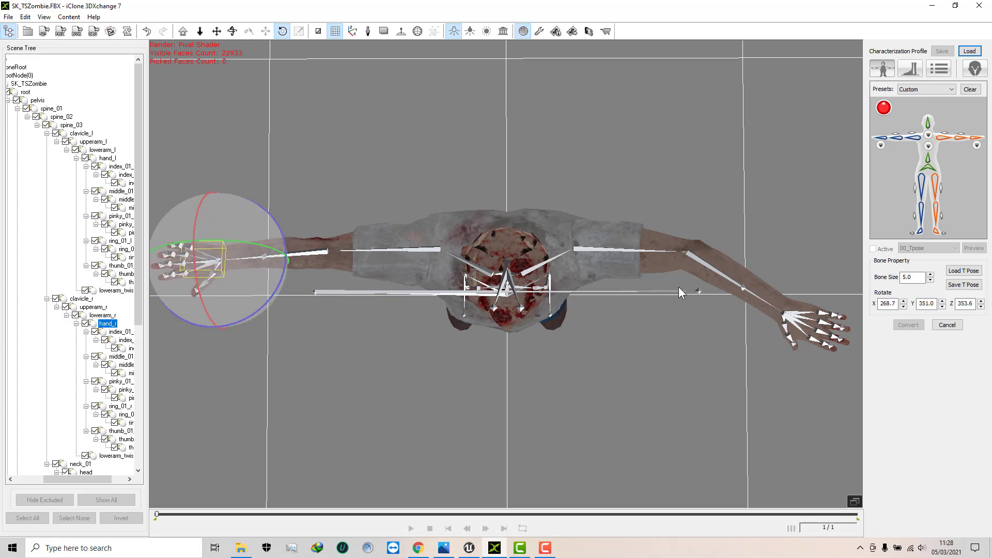
Straighten the left arm by rotating lowerarm_l about 30.7° around Z and orienting hand_l to about X 263.9, Y 351.6, Z 349.6
{"action": "left_click", "coordinate": [699, 258]}
{"action": "left_click_drag", "start_coordinate": [659, 312], "coordinate": [672, 309]}
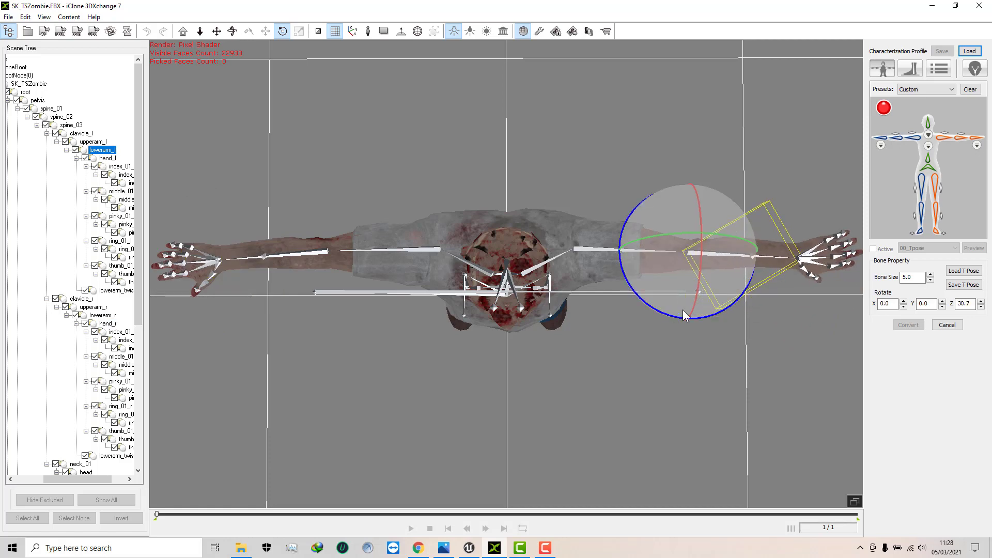
{"action": "left_click", "coordinate": [804, 261]}
{"action": "left_click_drag", "start_coordinate": [813, 293], "coordinate": [774, 244]}
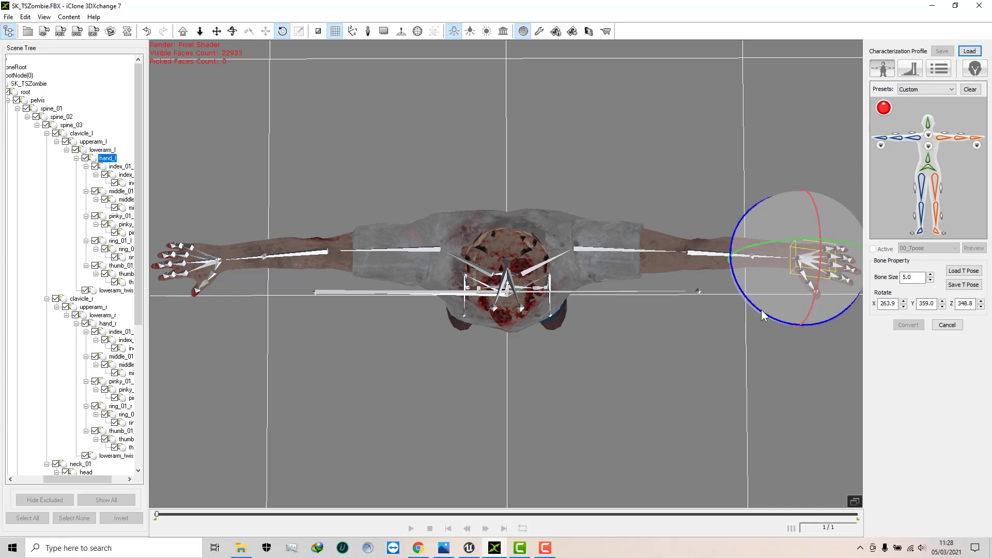
{"action": "left_click_drag", "start_coordinate": [762, 309], "coordinate": [762, 312]}
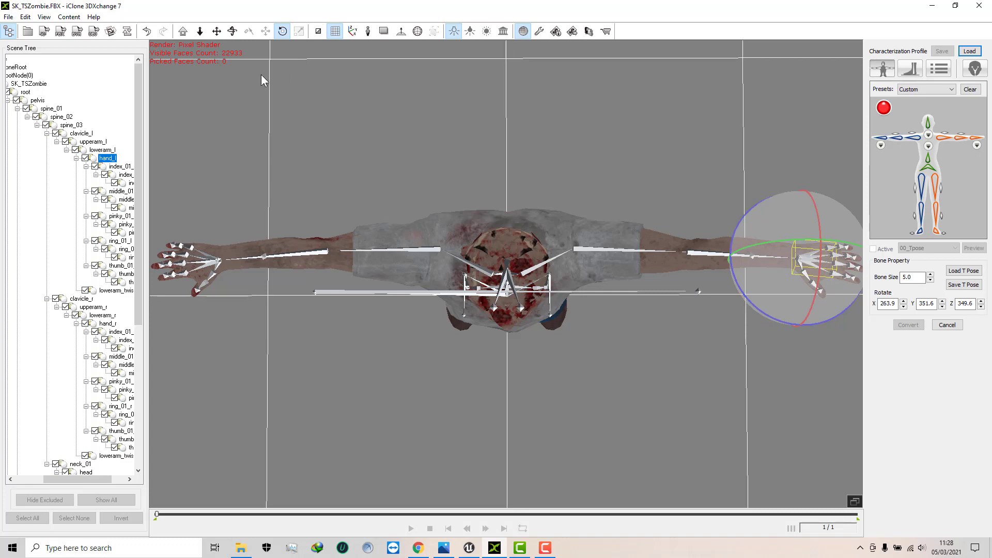
Examine the T-pose from the front, checking the arms, hands and torso bones
{"action": "left_click", "coordinate": [221, 33]}
{"action": "right_click_drag", "start_coordinate": [348, 194], "coordinate": [412, 52]}
{"action": "left_click_drag", "start_coordinate": [480, 178], "coordinate": [474, 255]}
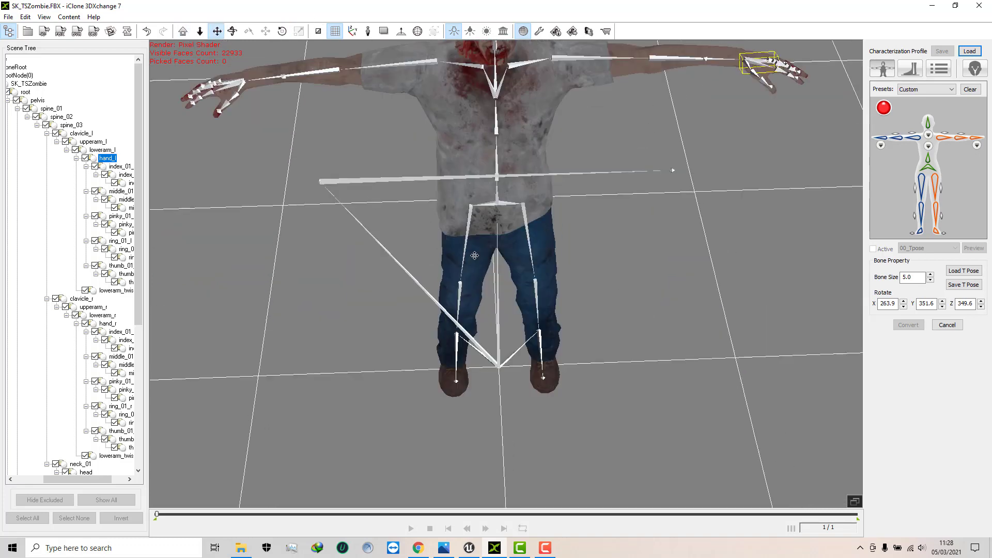
{"action": "right_click_drag", "start_coordinate": [474, 255], "coordinate": [398, 172]}
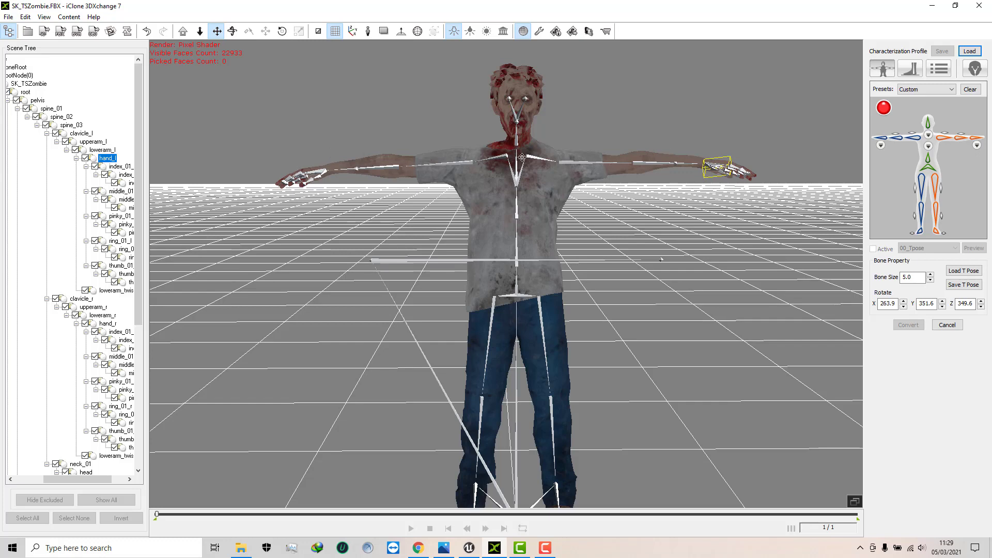
{"action": "left_click_drag", "start_coordinate": [599, 177], "coordinate": [579, 264]}
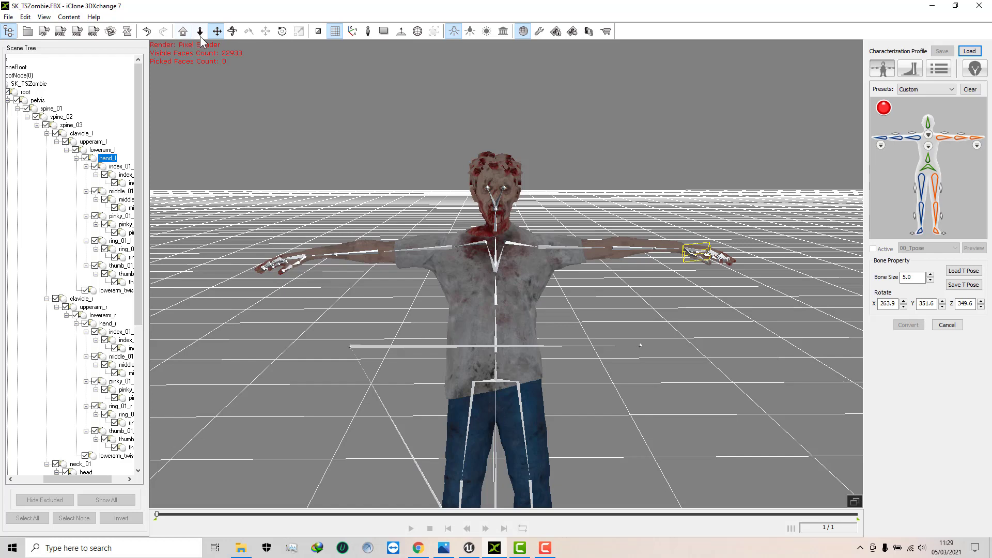
{"action": "left_click", "coordinate": [199, 31]}
{"action": "left_click_drag", "start_coordinate": [338, 190], "coordinate": [390, 170]}
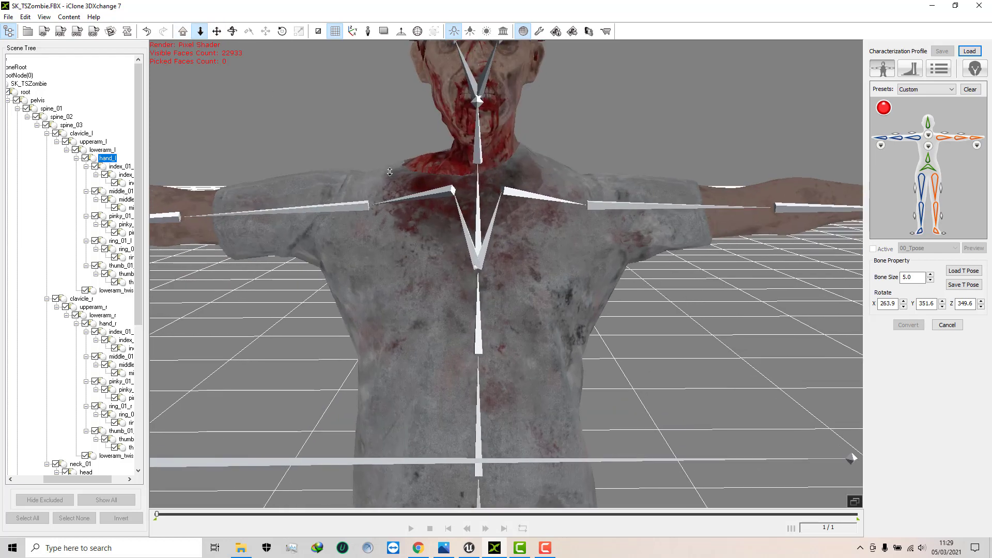
{"action": "left_click_drag", "start_coordinate": [388, 133], "coordinate": [356, 61]}
Map the pelvis bone to the hip slot of the characterization profile
{"action": "left_click", "coordinate": [216, 31]}
{"action": "left_click_drag", "start_coordinate": [381, 171], "coordinate": [381, 155]}
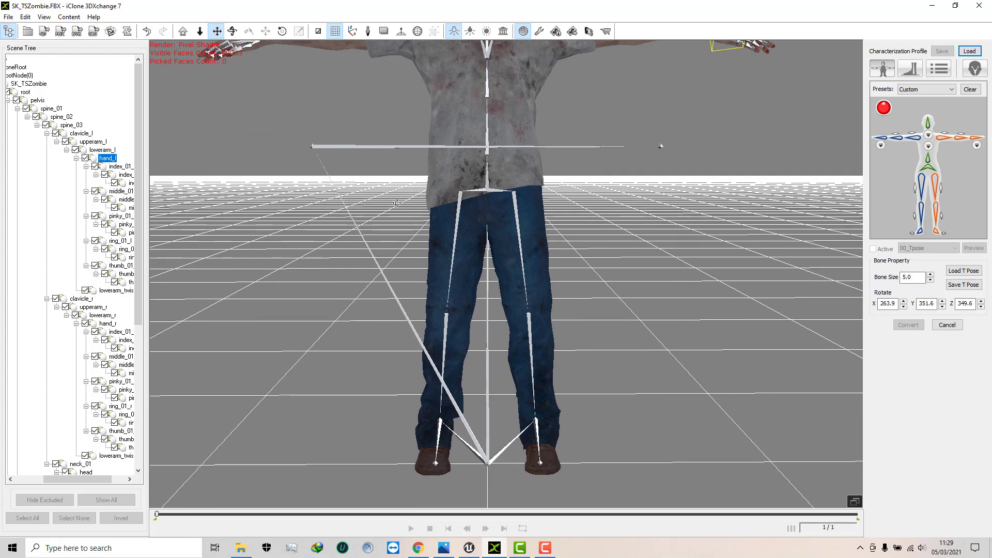
{"action": "right_click_drag", "start_coordinate": [382, 155], "coordinate": [341, 284]}
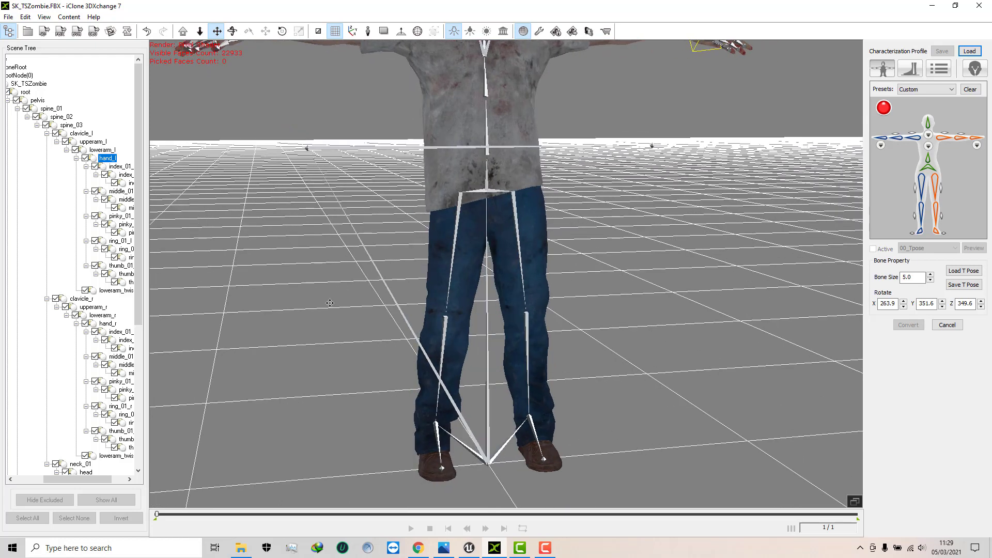
{"action": "left_click", "coordinate": [928, 168]}
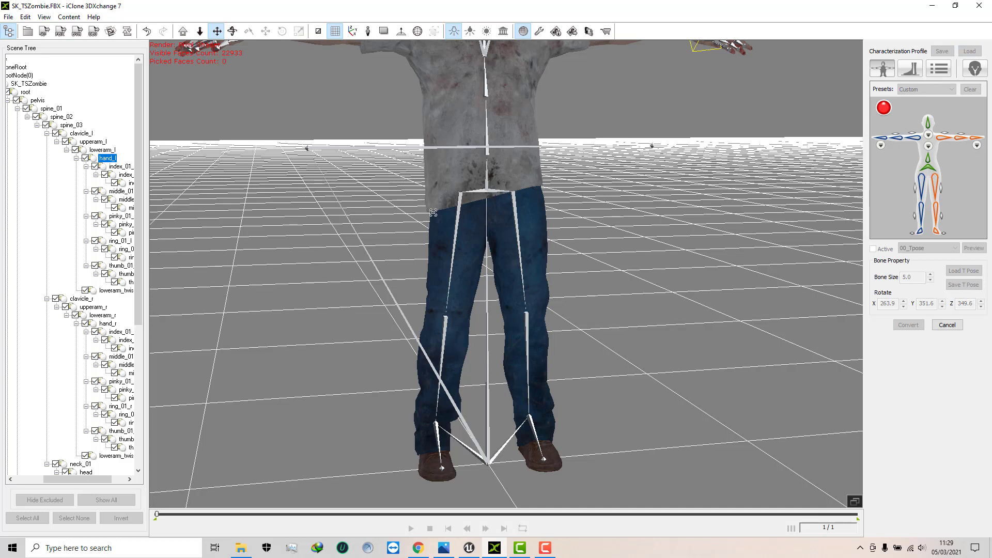
{"action": "left_click", "coordinate": [482, 192]}
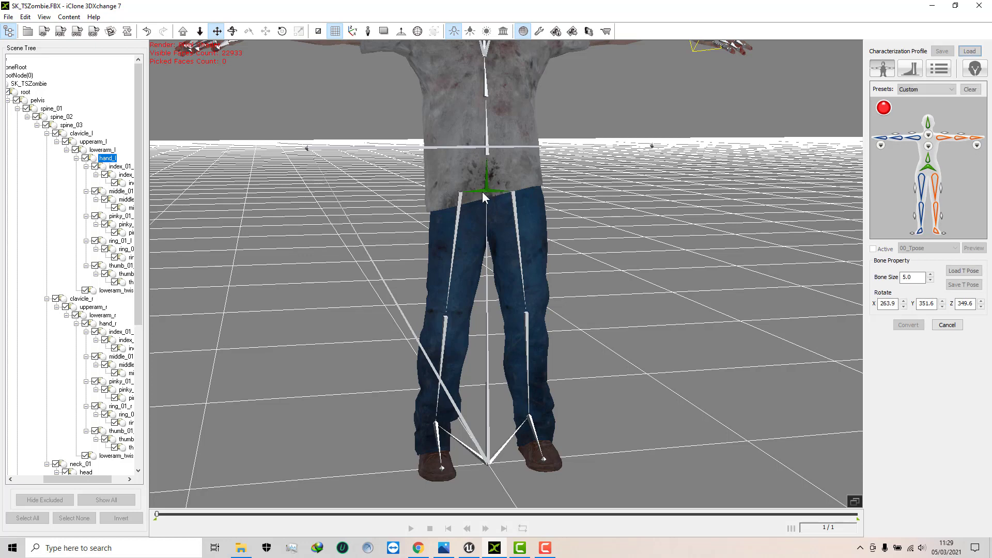
{"action": "middle_click_drag", "start_coordinate": [492, 203], "coordinate": [494, 209]}
{"action": "right_click_drag", "start_coordinate": [525, 218], "coordinate": [494, 217]}
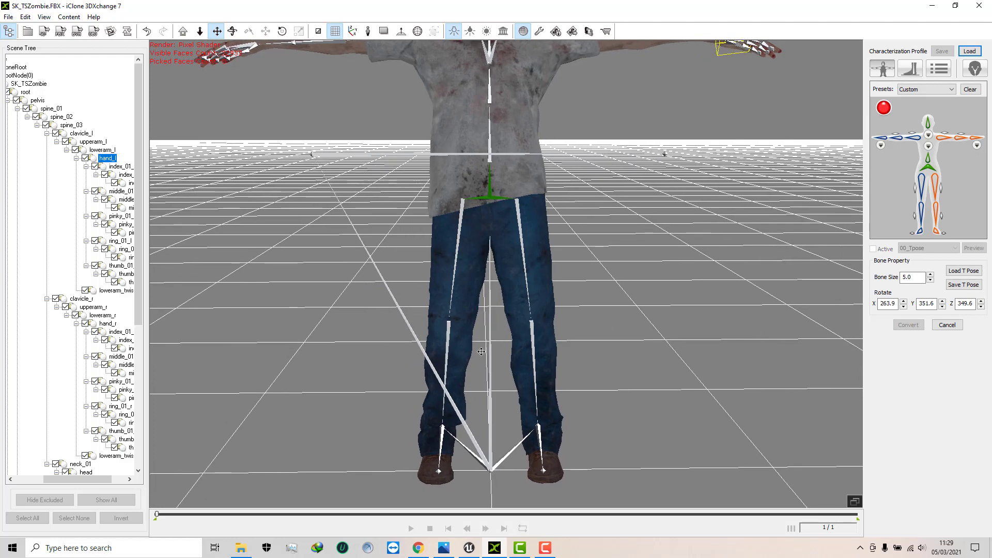
{"action": "right_click_drag", "start_coordinate": [494, 228], "coordinate": [495, 253]}
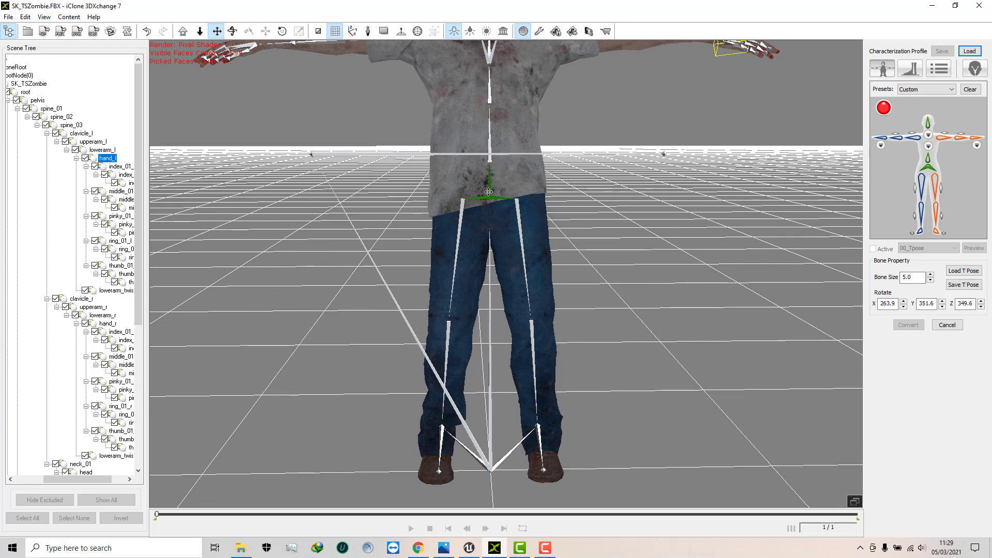
Map the spine bone directly above the pelvis to the slot just above the hip in the characterization profile
{"action": "middle_click_drag", "start_coordinate": [489, 192], "coordinate": [556, 278]}
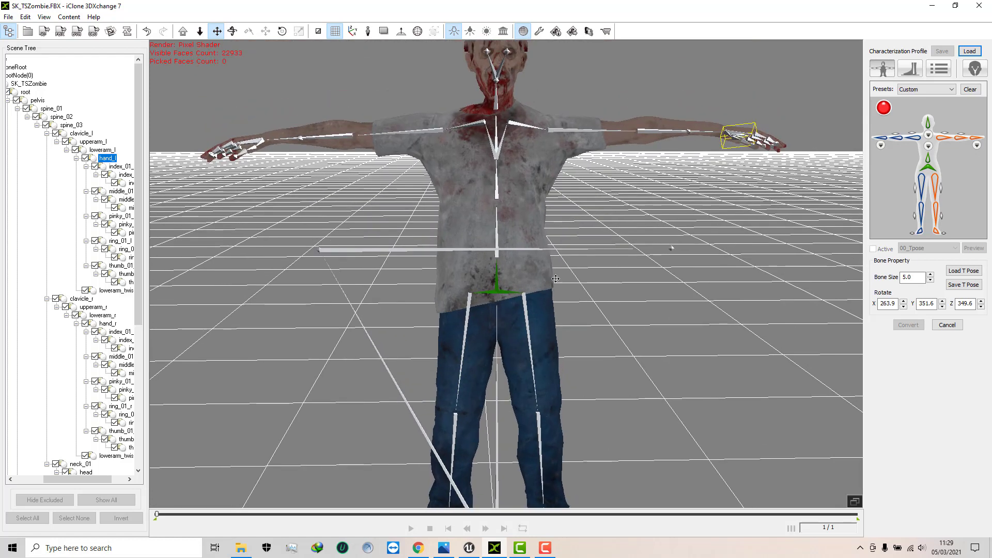
{"action": "left_click", "coordinate": [200, 31]}
{"action": "left_click_drag", "start_coordinate": [320, 236], "coordinate": [353, 201]}
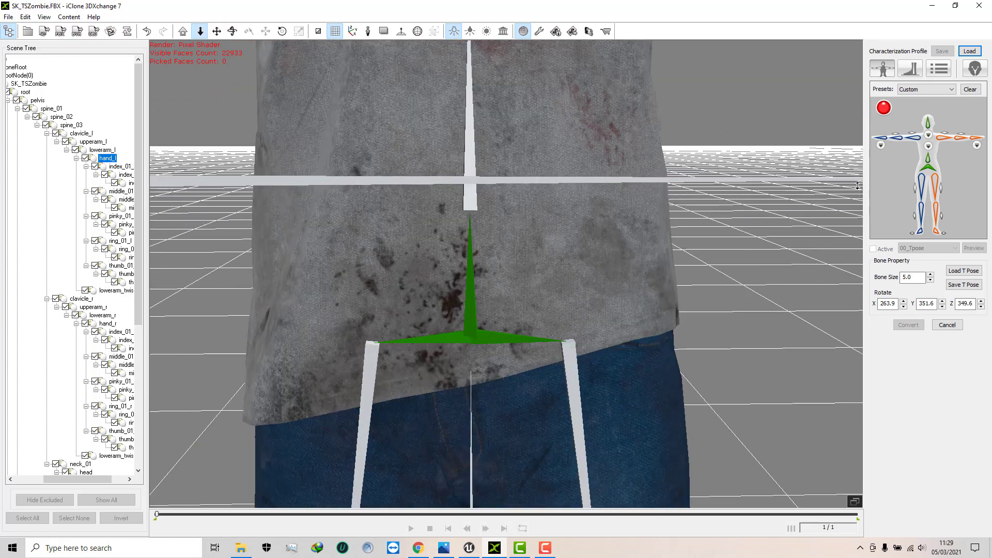
{"action": "left_click", "coordinate": [928, 158]}
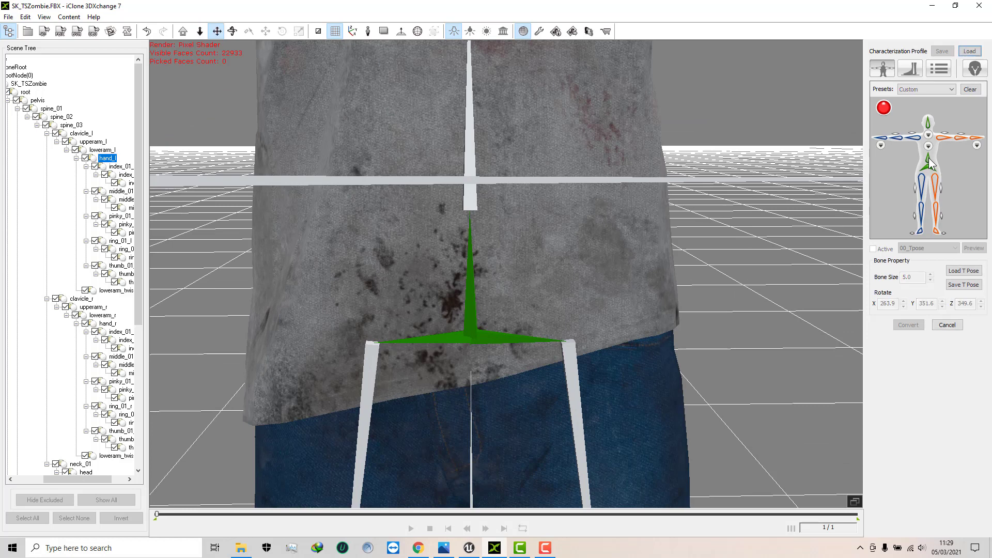
{"action": "left_click", "coordinate": [476, 201]}
{"action": "left_click_drag", "start_coordinate": [550, 160], "coordinate": [571, 413]}
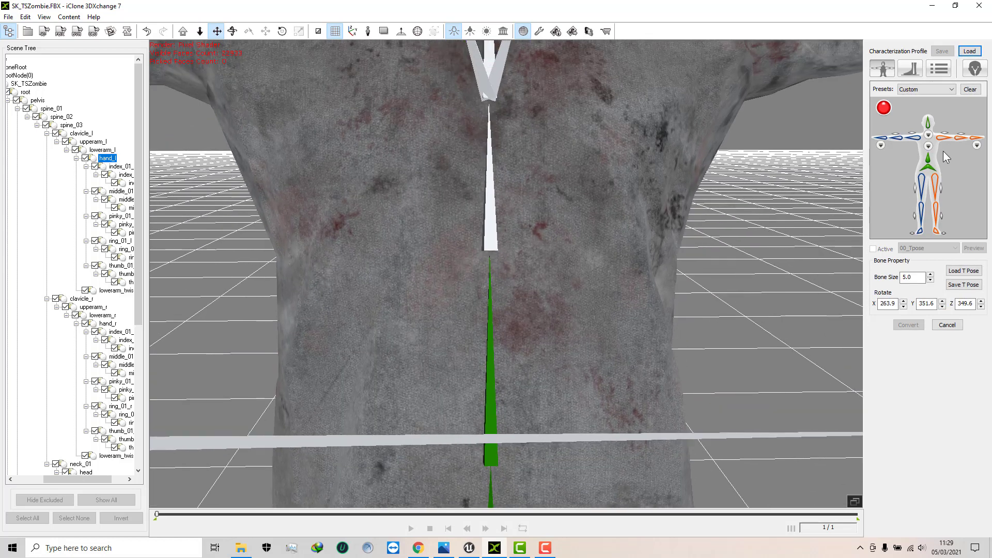
In the detailed spine map, assign the next two spine bones to the two lowest slots and both clavicles to the collarbone slots
{"action": "left_click", "coordinate": [929, 147]}
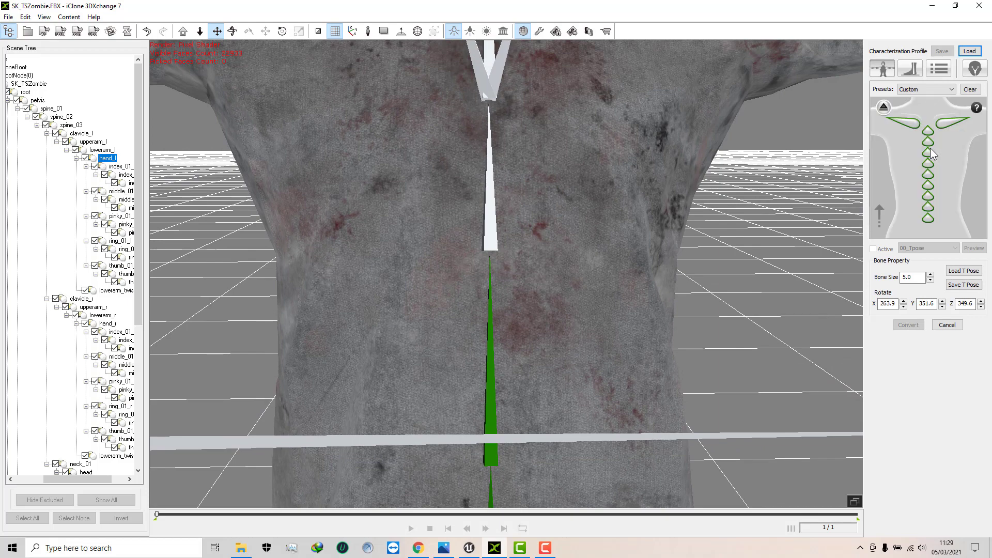
{"action": "left_click", "coordinate": [929, 221]}
{"action": "left_click", "coordinate": [494, 243]}
{"action": "left_click_drag", "start_coordinate": [567, 264], "coordinate": [565, 294]}
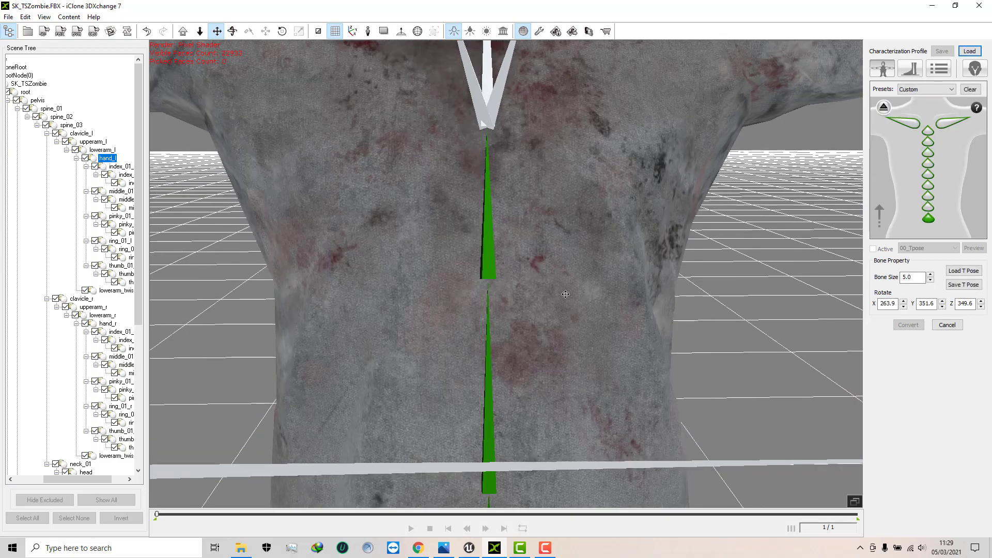
{"action": "left_click", "coordinate": [929, 208]}
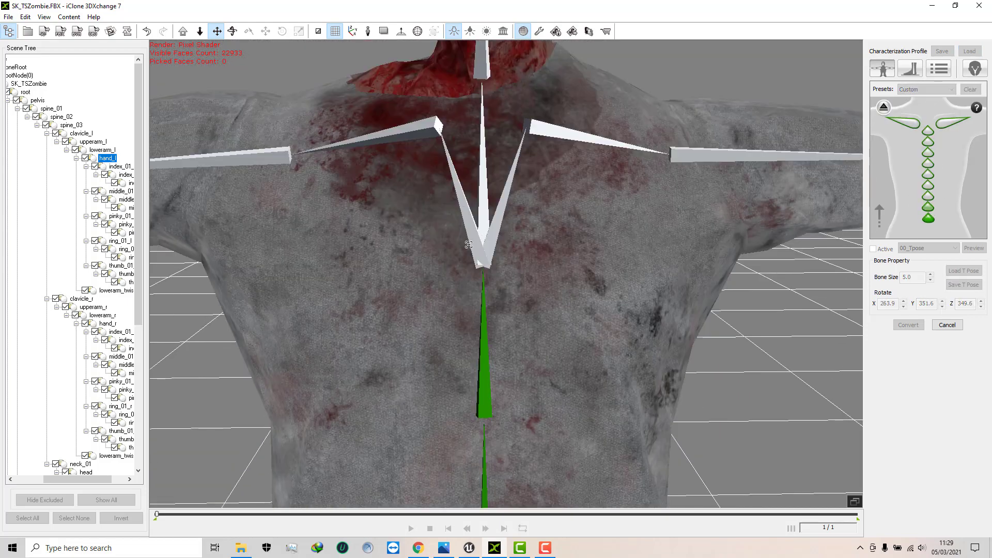
{"action": "left_click", "coordinate": [485, 254]}
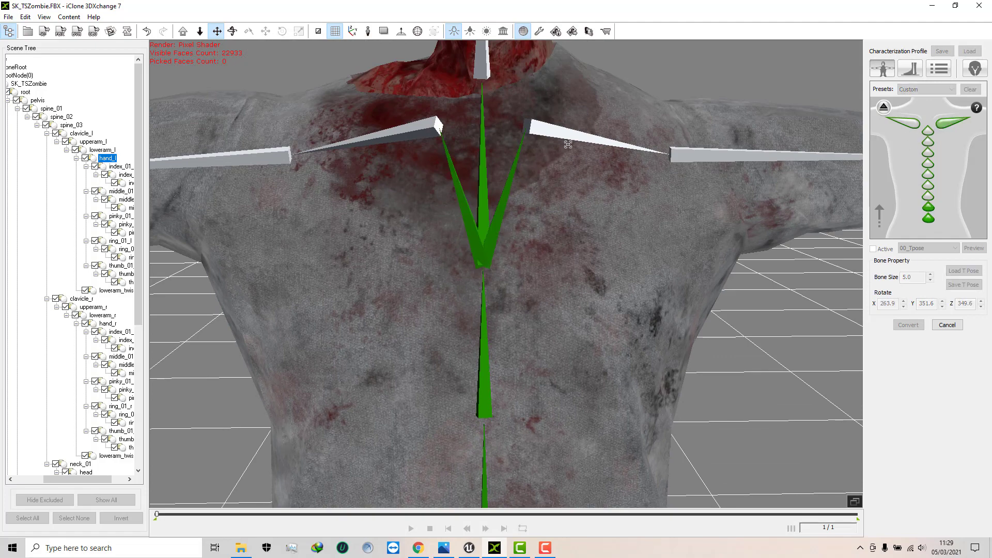
{"action": "left_click", "coordinate": [672, 137]}
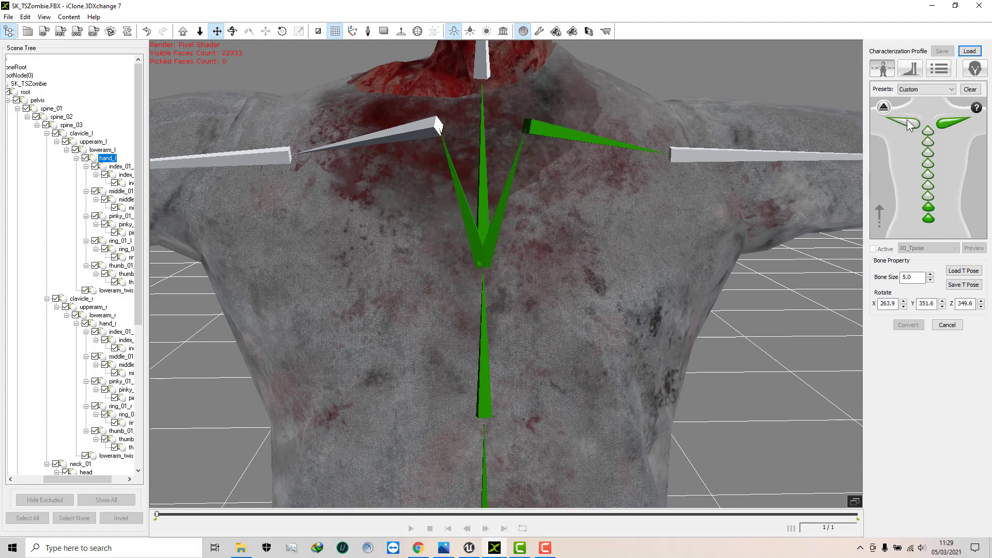
{"action": "left_click", "coordinate": [421, 132]}
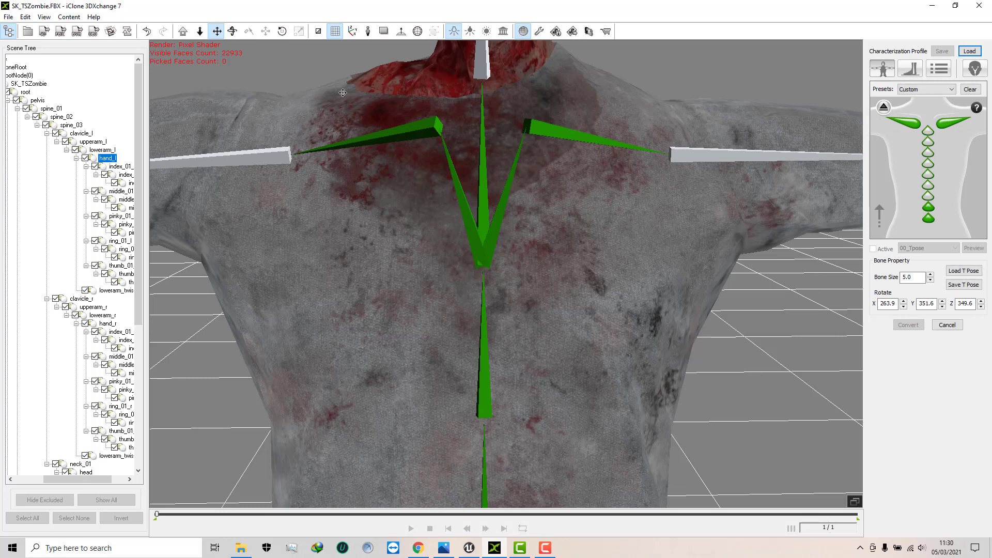
Return to the full-body bone map and rotate the right and left clavicle bones until they lie level
{"action": "left_click", "coordinate": [201, 34]}
{"action": "left_click_drag", "start_coordinate": [316, 106], "coordinate": [331, 157]}
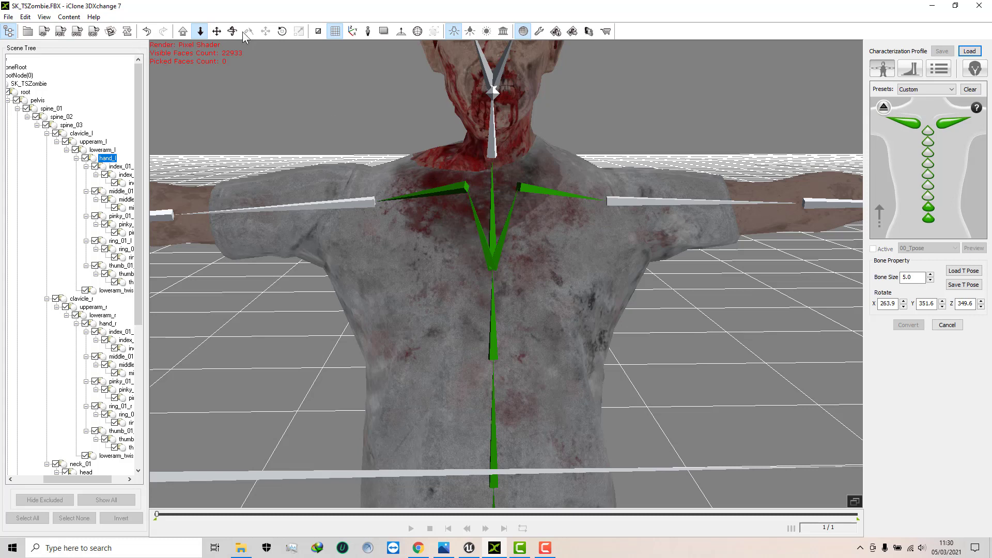
{"action": "left_click", "coordinate": [282, 32]}
{"action": "left_click", "coordinate": [882, 110]}
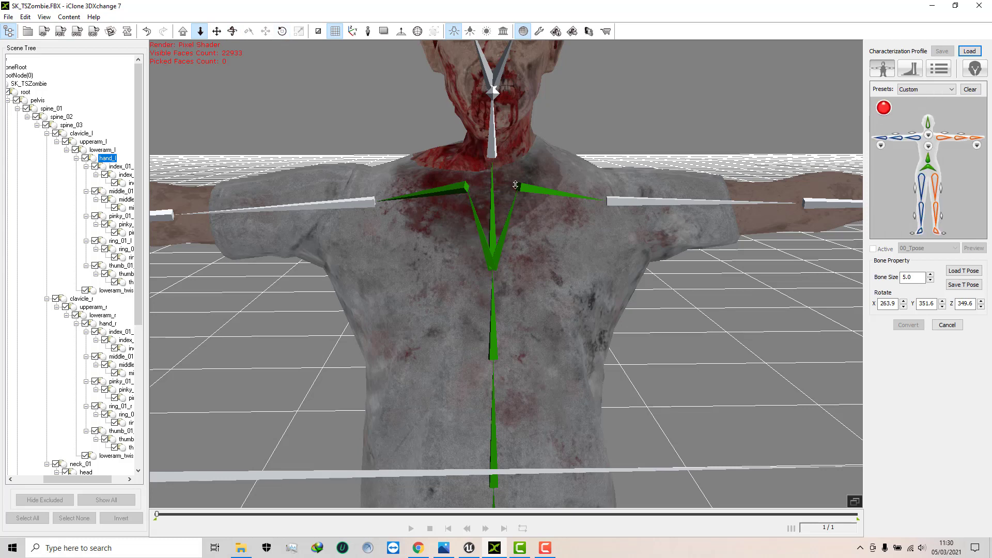
{"action": "left_click", "coordinate": [457, 188]}
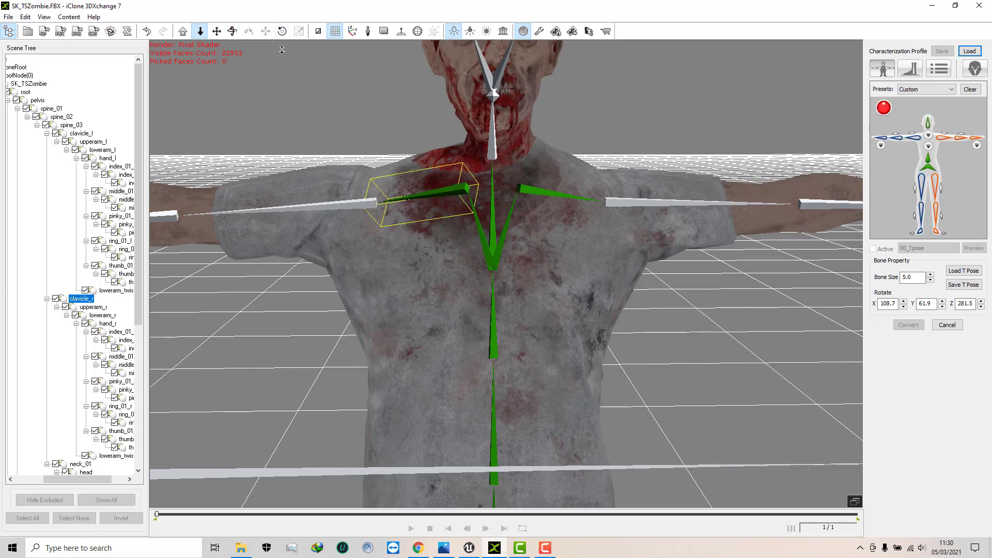
{"action": "left_click", "coordinate": [282, 31]}
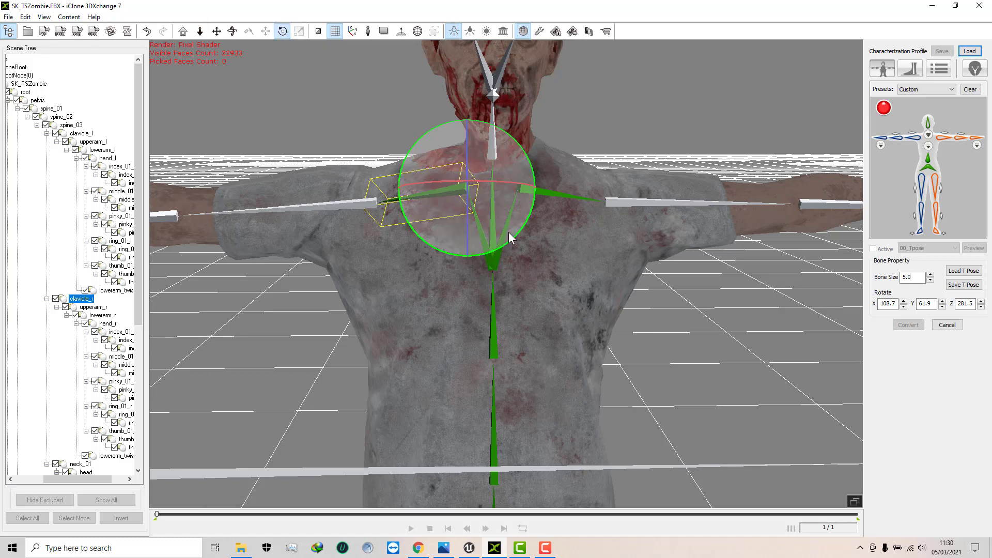
{"action": "left_click_drag", "start_coordinate": [508, 233], "coordinate": [513, 233]}
{"action": "left_click", "coordinate": [541, 192]}
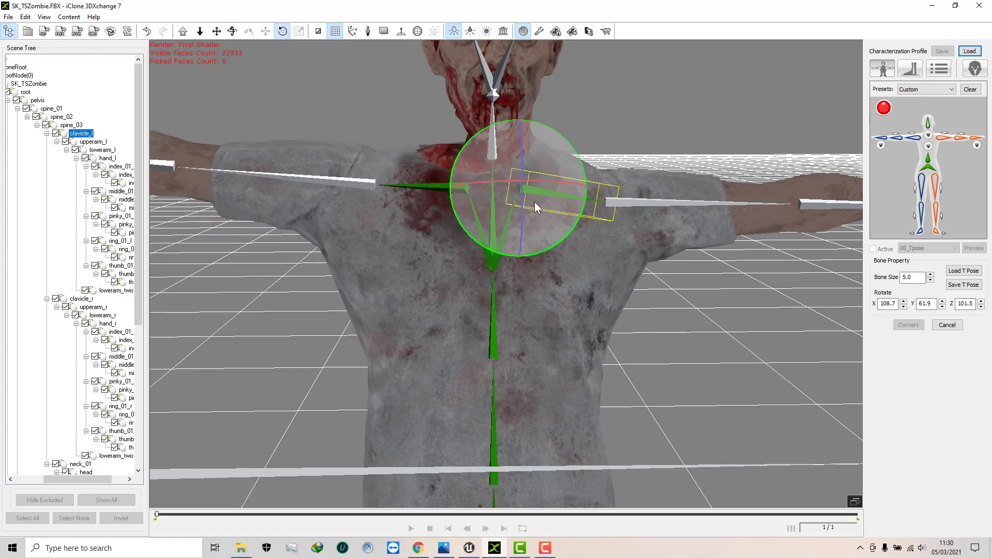
{"action": "left_click_drag", "start_coordinate": [555, 251], "coordinate": [556, 241]}
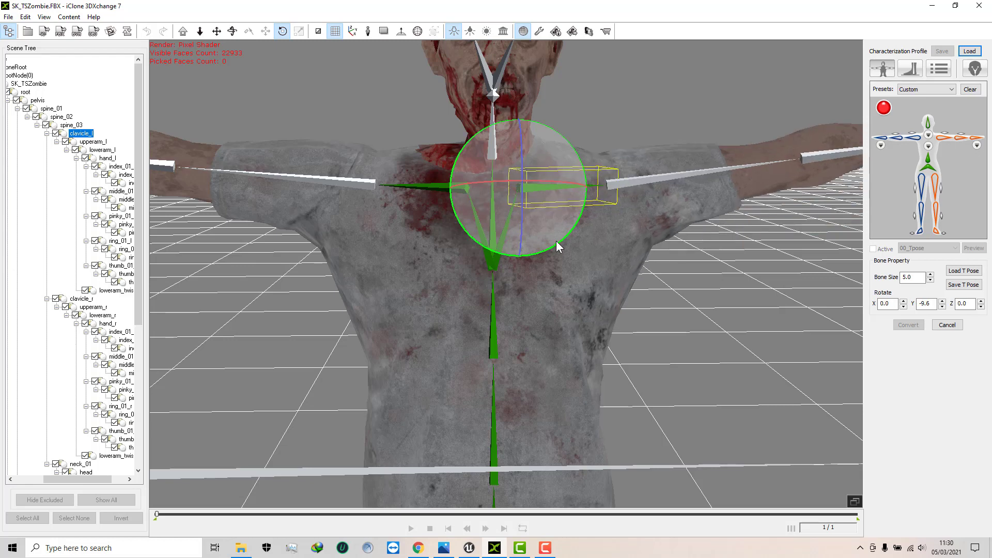
Rotate the right and left upper arm bones until both arms extend horizontally in line with the clavicles
{"action": "left_click", "coordinate": [354, 182]}
{"action": "key", "text": "ctrl+z"}
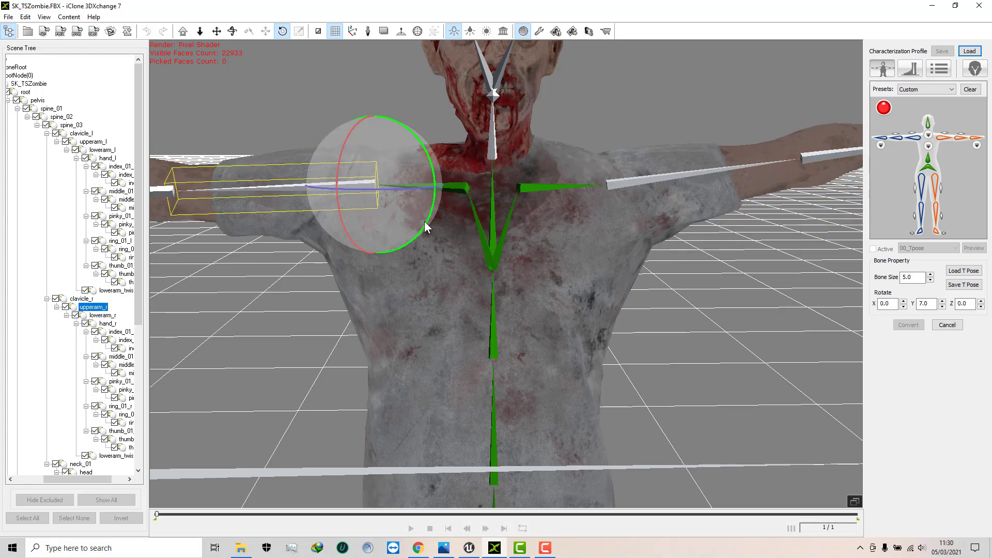
{"action": "left_click", "coordinate": [616, 185]}
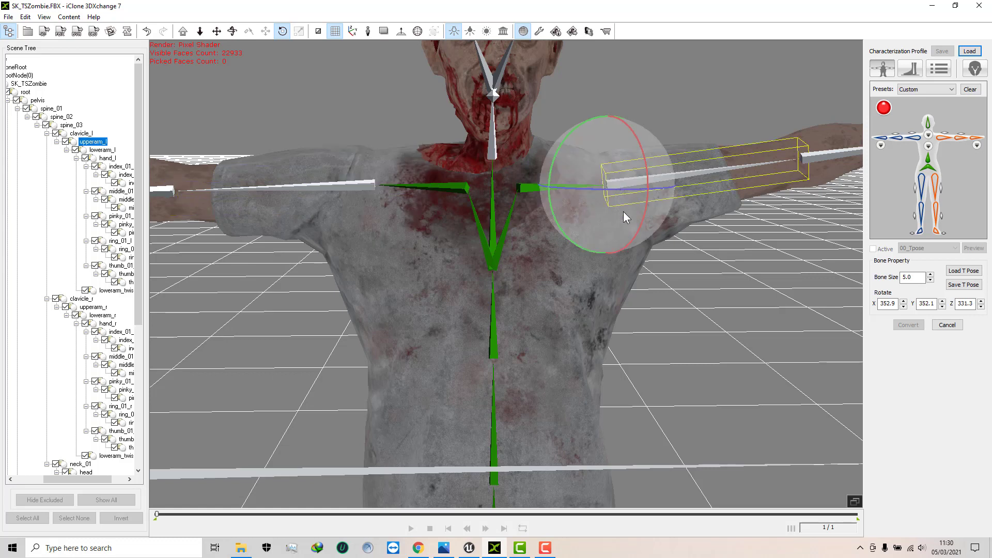
{"action": "left_click_drag", "start_coordinate": [570, 240], "coordinate": [566, 238]}
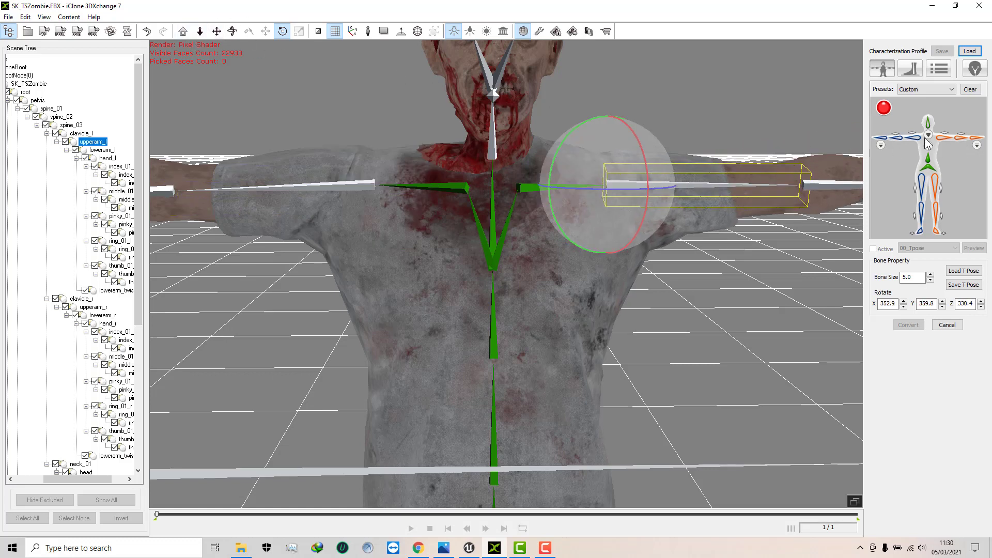
Map the left upper arm, forearm and hand bones to the matching left arm slots of the characterization profile
{"action": "key", "text": "x"}
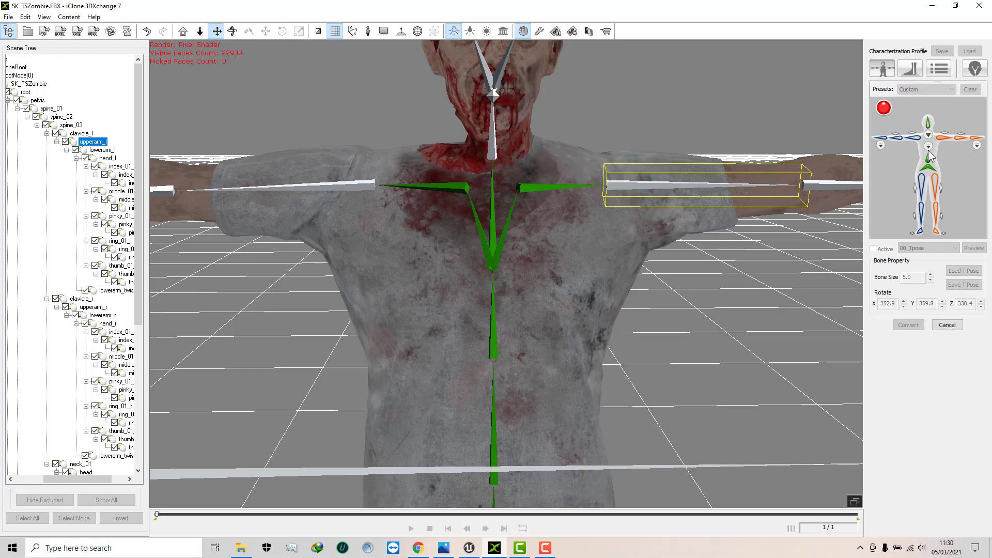
{"action": "left_click", "coordinate": [662, 186]}
{"action": "left_click_drag", "start_coordinate": [758, 125], "coordinate": [560, 145]}
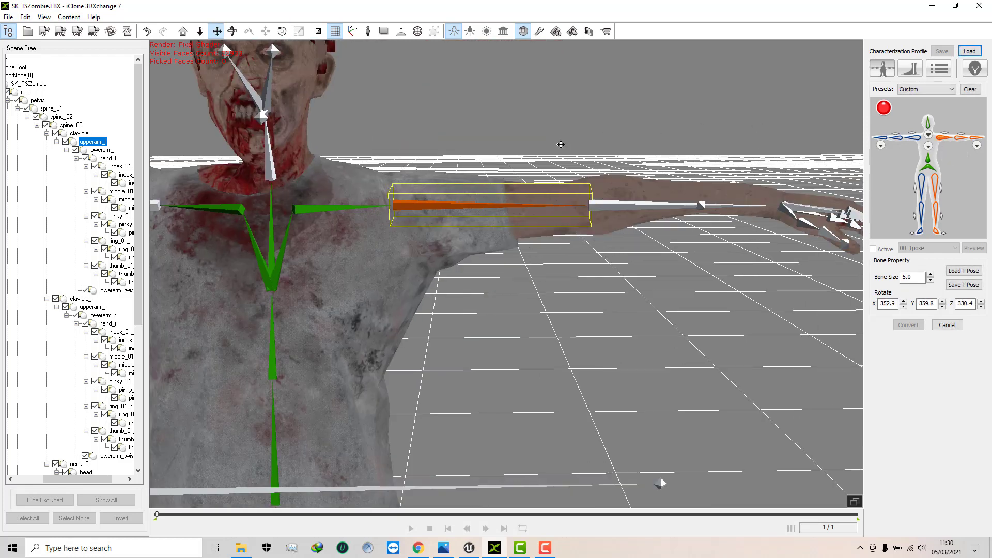
{"action": "left_click", "coordinate": [960, 137]}
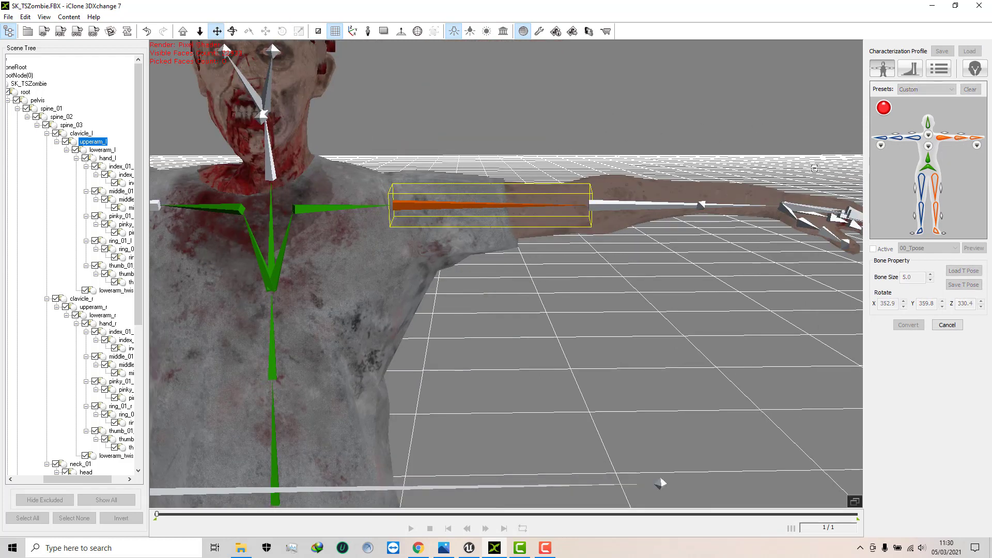
{"action": "left_click", "coordinate": [644, 205]}
{"action": "left_click_drag", "start_coordinate": [735, 148], "coordinate": [646, 154]}
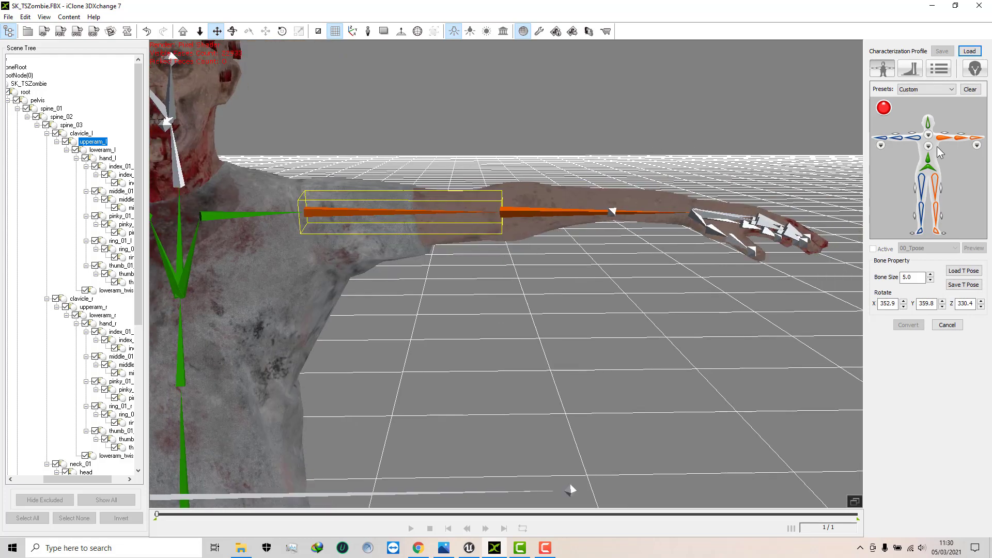
{"action": "right_click_drag", "start_coordinate": [693, 185], "coordinate": [515, 211]}
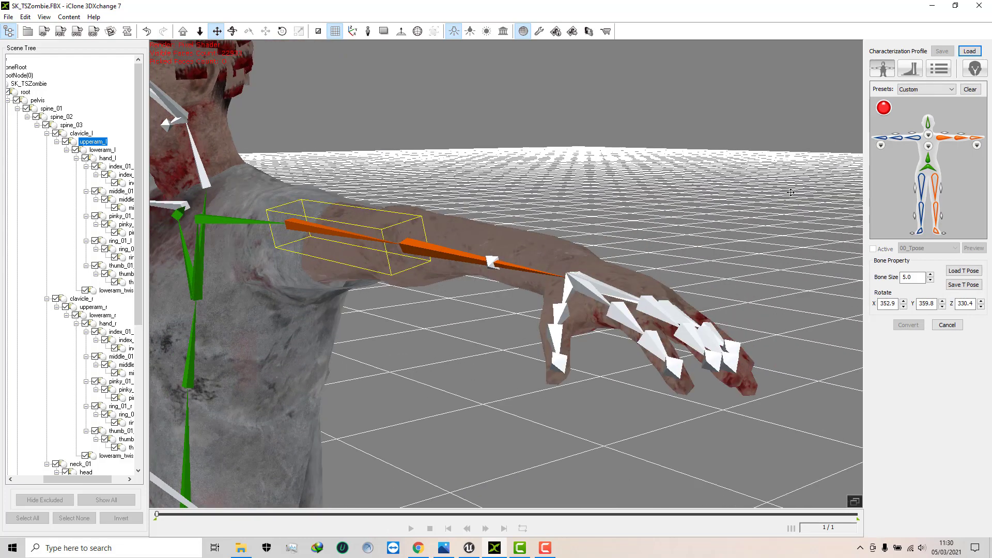
{"action": "left_click", "coordinate": [973, 139]}
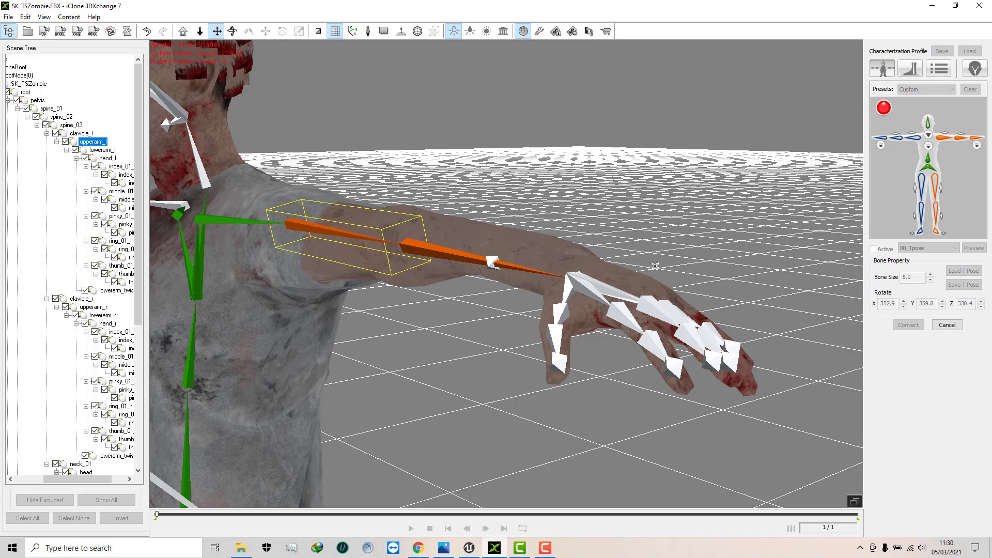
{"action": "left_click", "coordinate": [598, 285]}
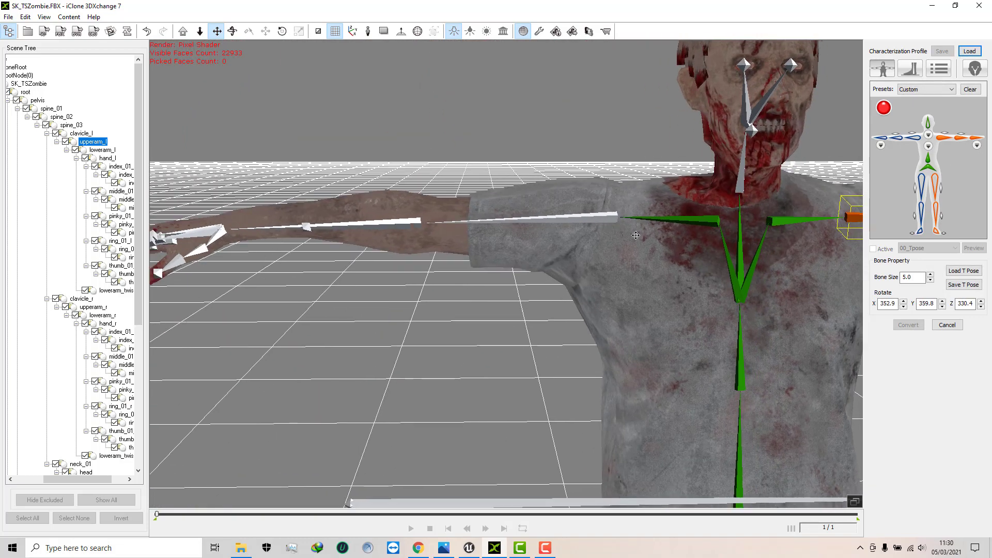
Map the right upper arm, forearm and hand bones to the matching right arm slots of the characterization profile
{"action": "left_click", "coordinate": [915, 139]}
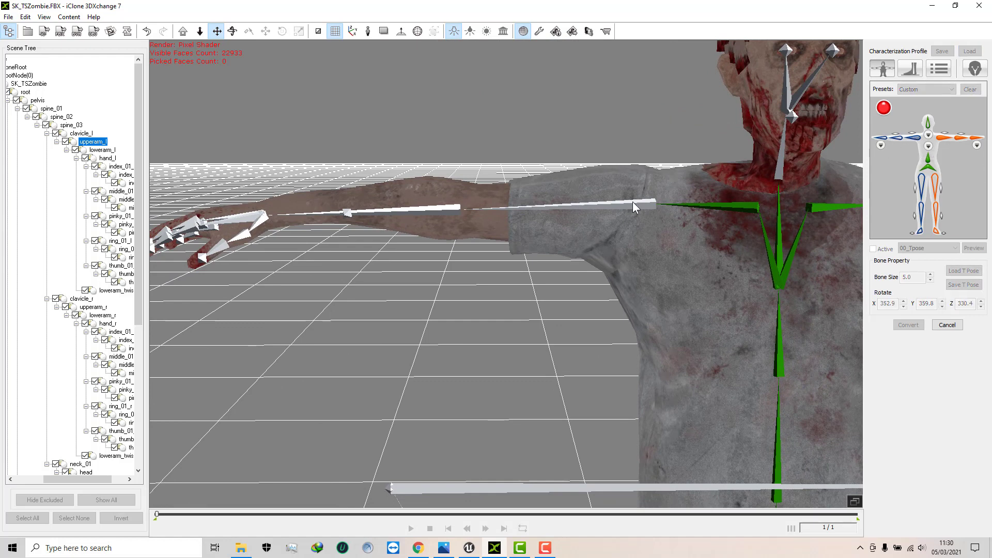
{"action": "left_click", "coordinate": [633, 204]}
{"action": "left_click", "coordinate": [900, 139]}
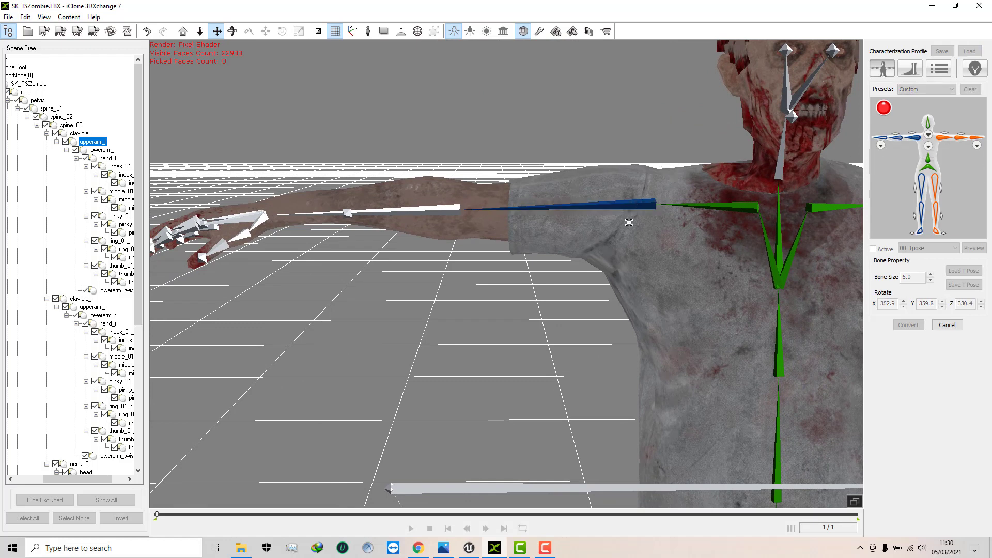
{"action": "left_click", "coordinate": [439, 211]}
{"action": "right_click_drag", "start_coordinate": [430, 217], "coordinate": [539, 259]}
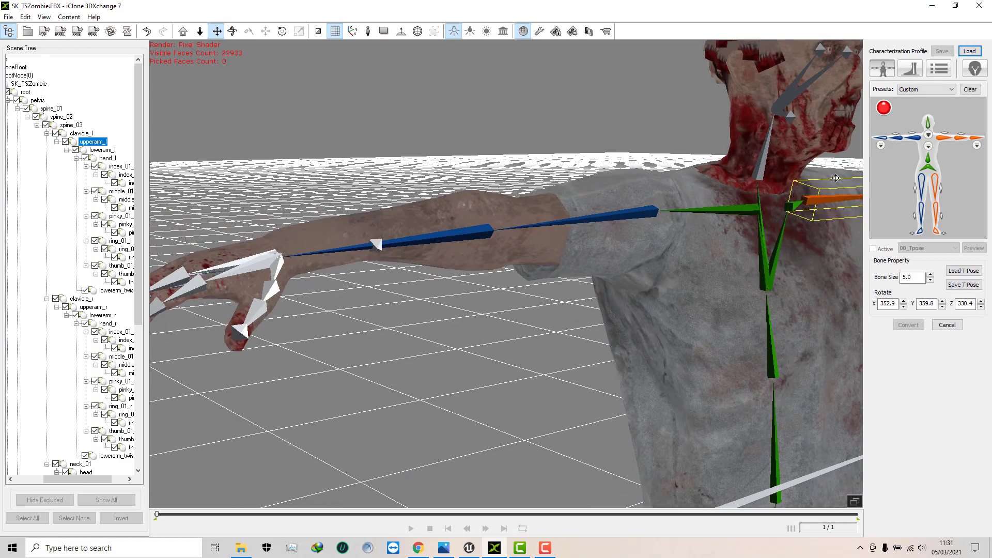
{"action": "left_click", "coordinate": [882, 140]}
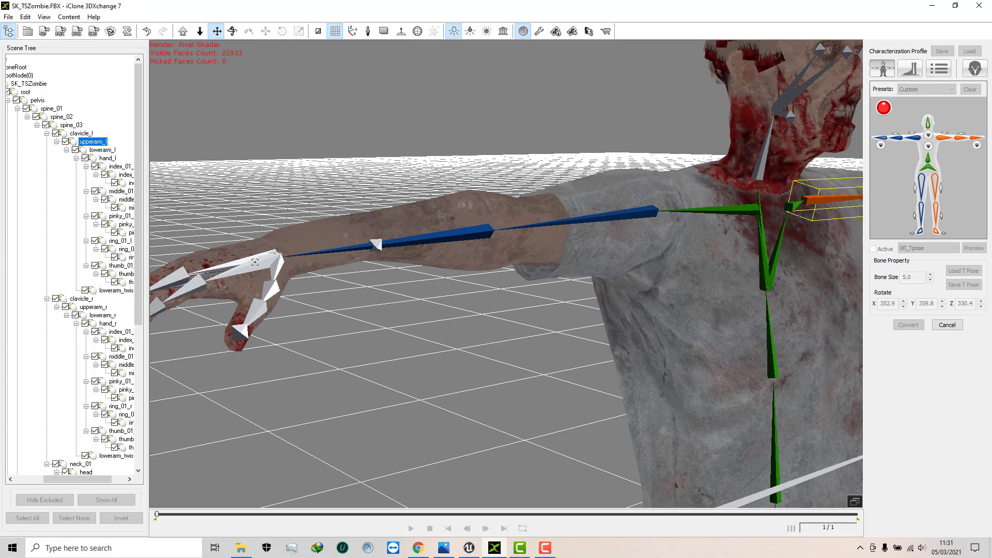
{"action": "left_click", "coordinate": [260, 268]}
Map the left and right thigh bones to the upper leg slots of the characterization profile
{"action": "right_click_drag", "start_coordinate": [259, 268], "coordinate": [370, 272]}
{"action": "right_click_drag", "start_coordinate": [436, 304], "coordinate": [426, 187]}
{"action": "left_click", "coordinate": [936, 185]}
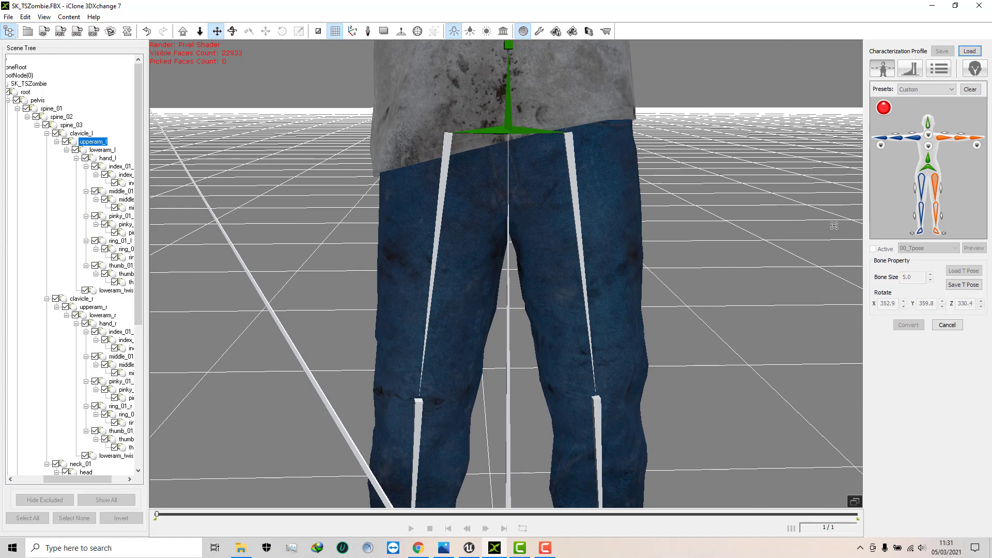
{"action": "left_click", "coordinate": [579, 211]}
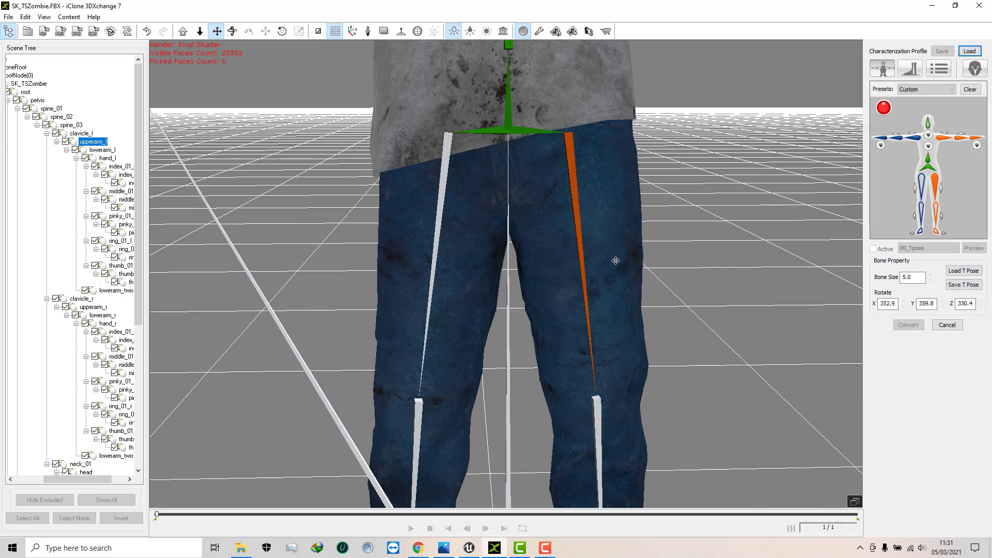
{"action": "right_click_drag", "start_coordinate": [602, 260], "coordinate": [620, 249]}
{"action": "left_click", "coordinate": [922, 183]}
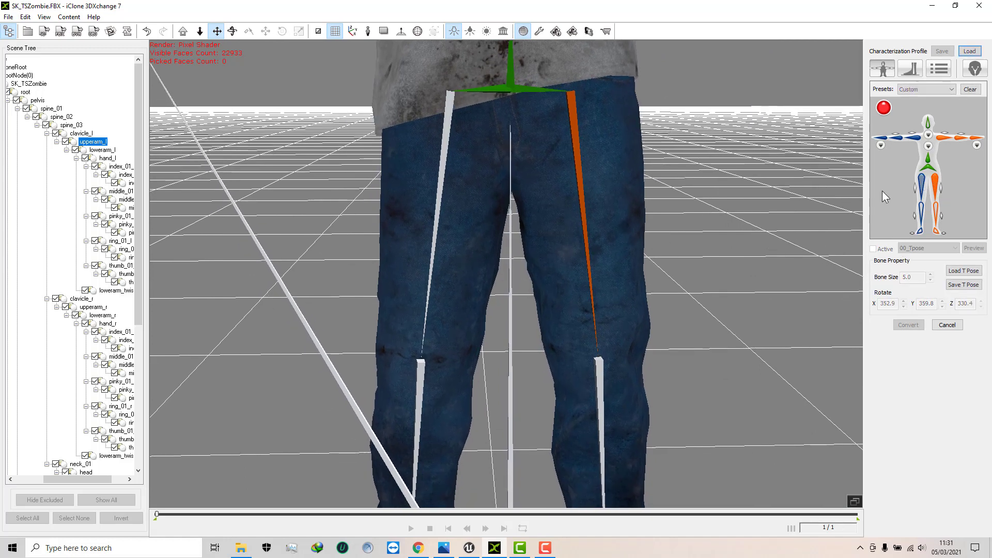
{"action": "left_click", "coordinate": [441, 158]}
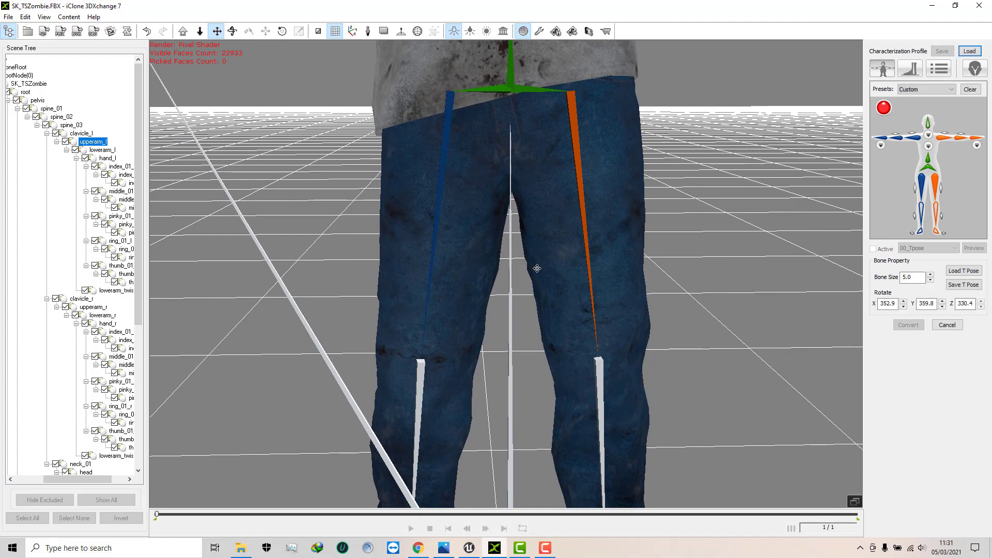
Map the left calf and foot bones to the left lower leg and foot slots
{"action": "middle_click_drag", "start_coordinate": [535, 268], "coordinate": [535, 68]}
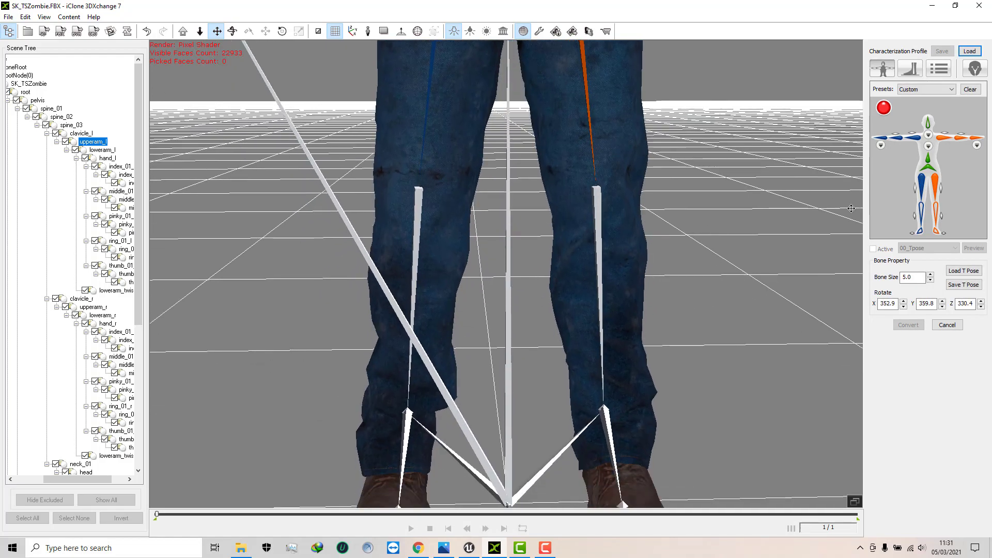
{"action": "left_click", "coordinate": [936, 211]}
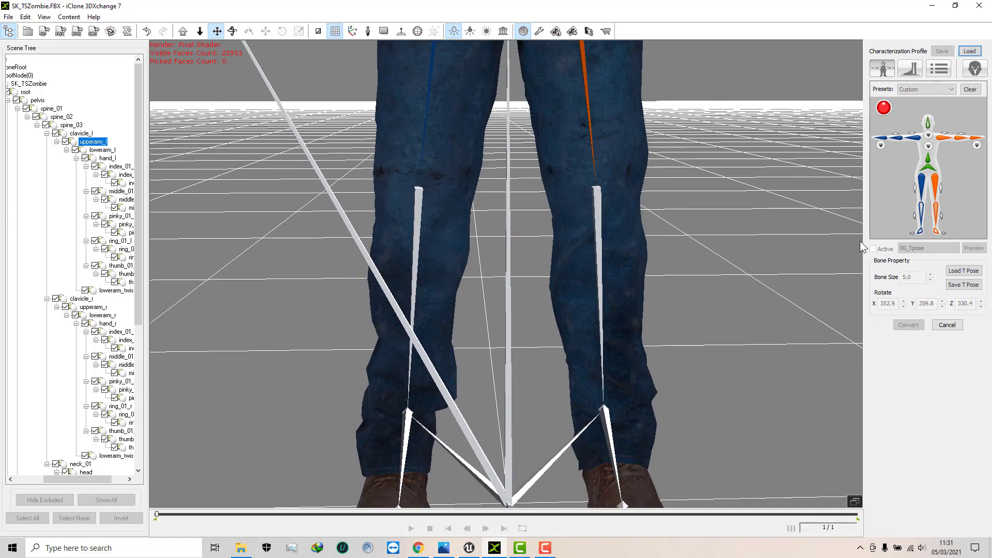
{"action": "left_click", "coordinate": [599, 237]}
{"action": "middle_click_drag", "start_coordinate": [600, 238], "coordinate": [599, 134]}
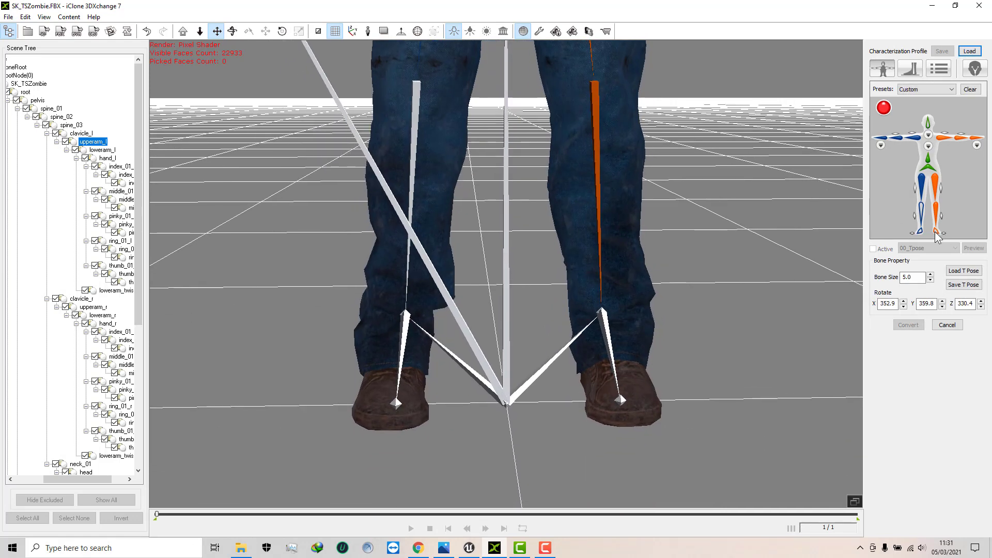
{"action": "left_click", "coordinate": [936, 233]}
{"action": "left_click", "coordinate": [608, 331]}
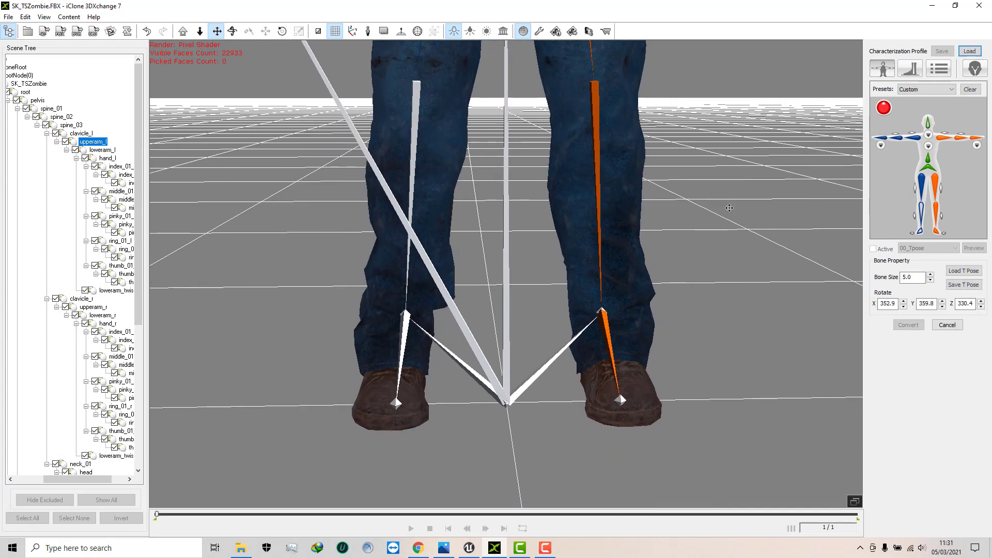
Map the right calf and foot bones to the right lower leg and foot slots
{"action": "middle_click_drag", "start_coordinate": [717, 191], "coordinate": [735, 248]}
{"action": "left_click", "coordinate": [919, 217]}
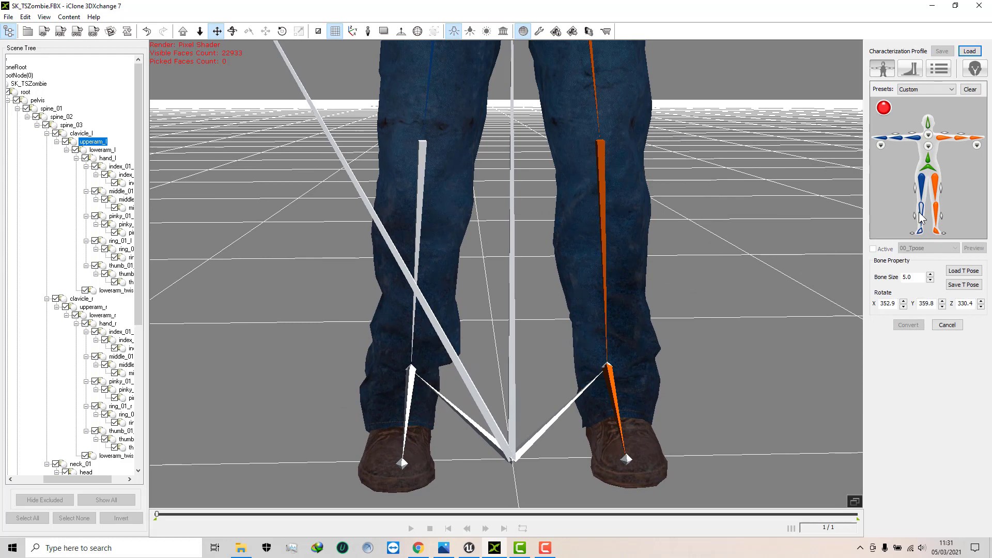
{"action": "left_click", "coordinate": [422, 193]}
{"action": "right_click_drag", "start_coordinate": [589, 259], "coordinate": [760, 242]}
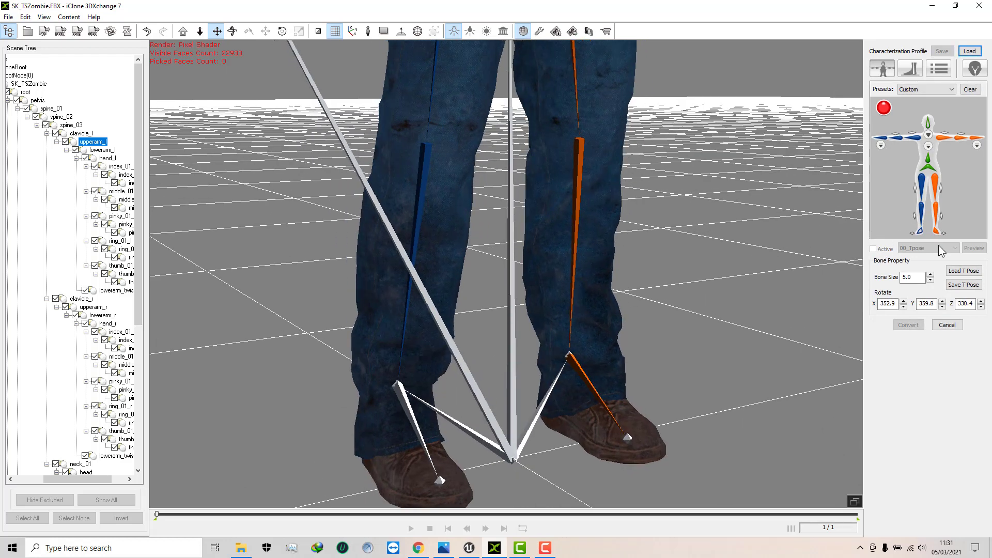
{"action": "left_click", "coordinate": [920, 232]}
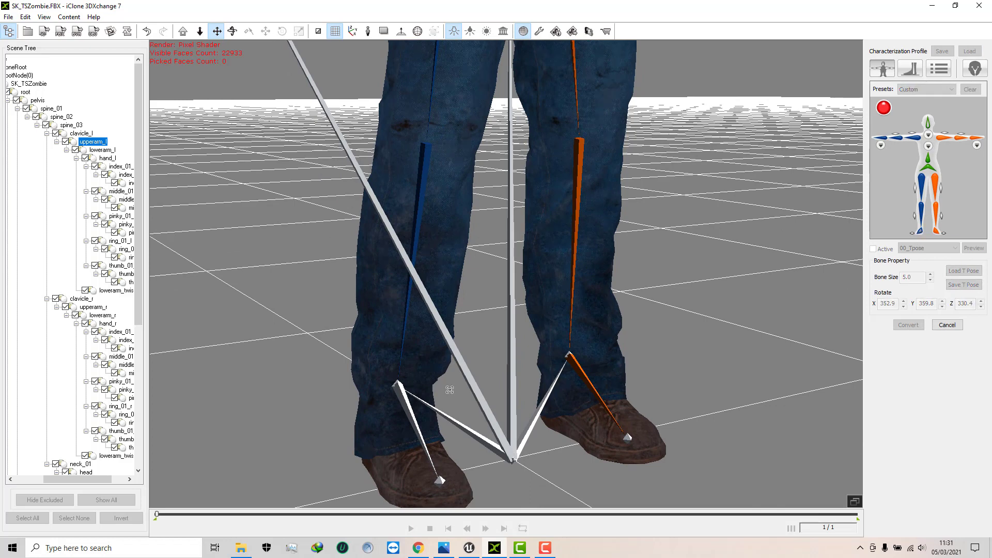
{"action": "left_click", "coordinate": [404, 412]}
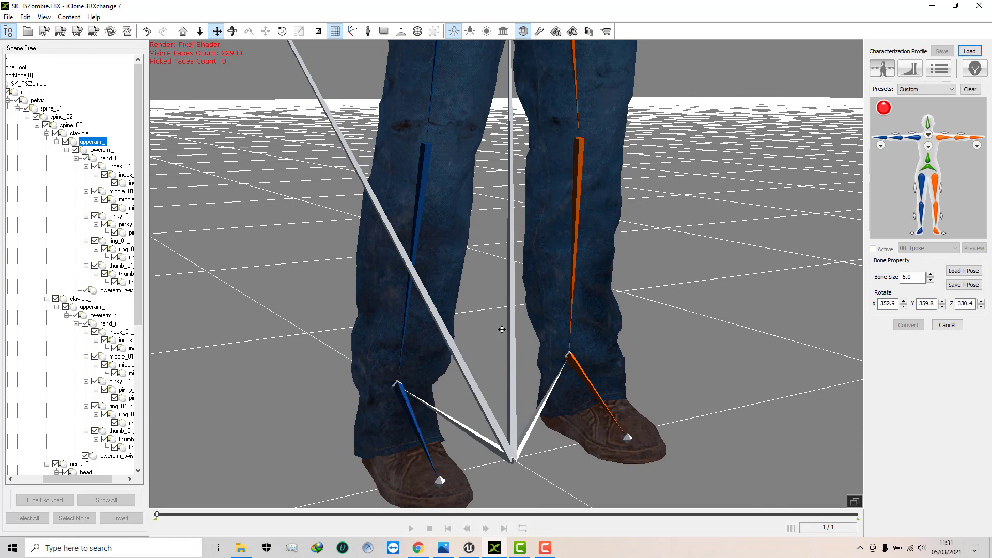
Map the bone at the tip of the left foot to the left toe slot
{"action": "right_click_drag", "start_coordinate": [404, 411], "coordinate": [634, 362]}
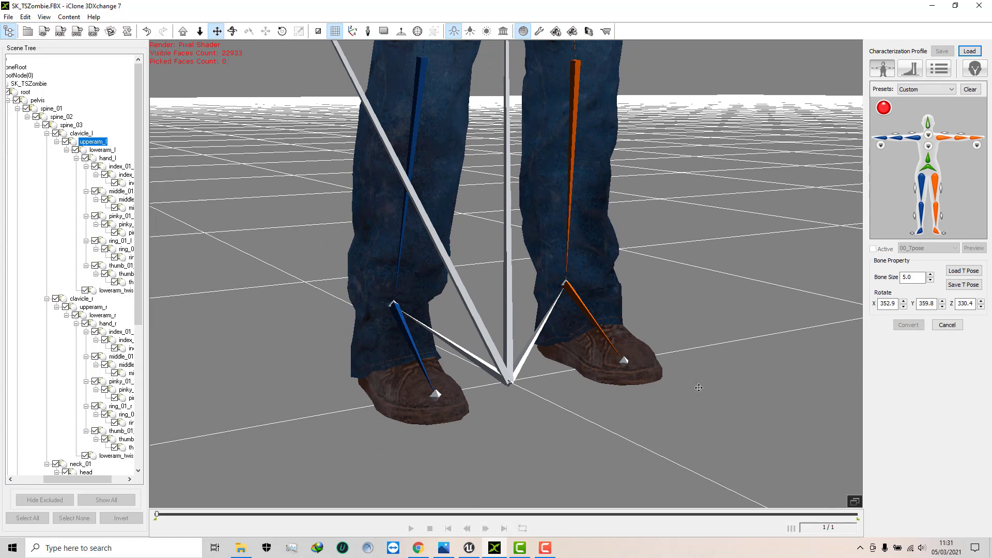
{"action": "left_click", "coordinate": [943, 234]}
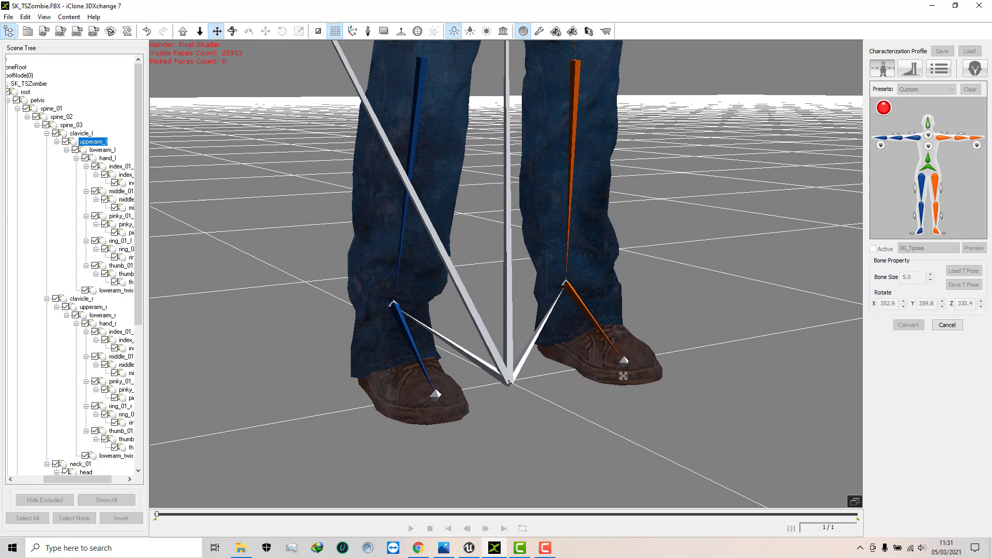
{"action": "left_click", "coordinate": [656, 363]}
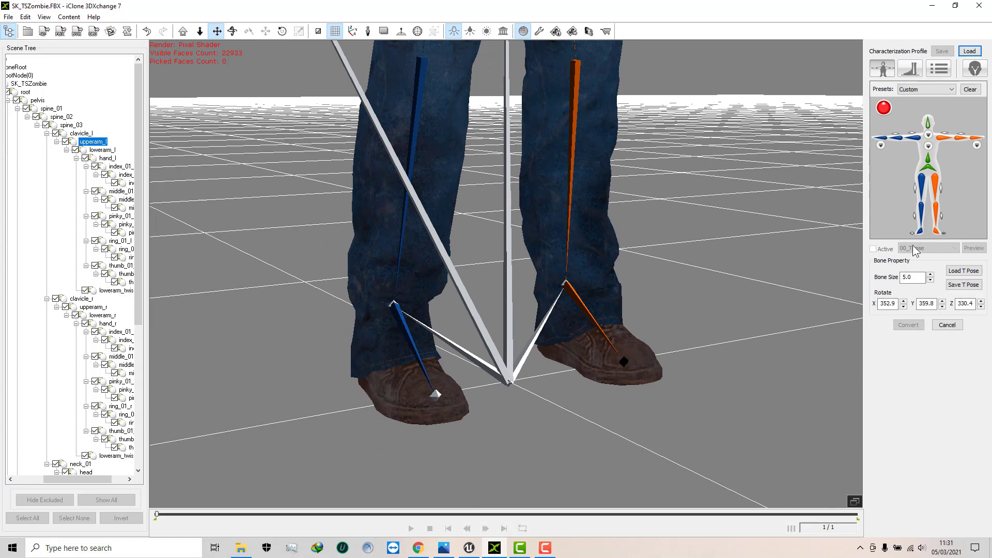
Map the bone at the tip of the right foot to the right toe slot
{"action": "left_click", "coordinate": [912, 234]}
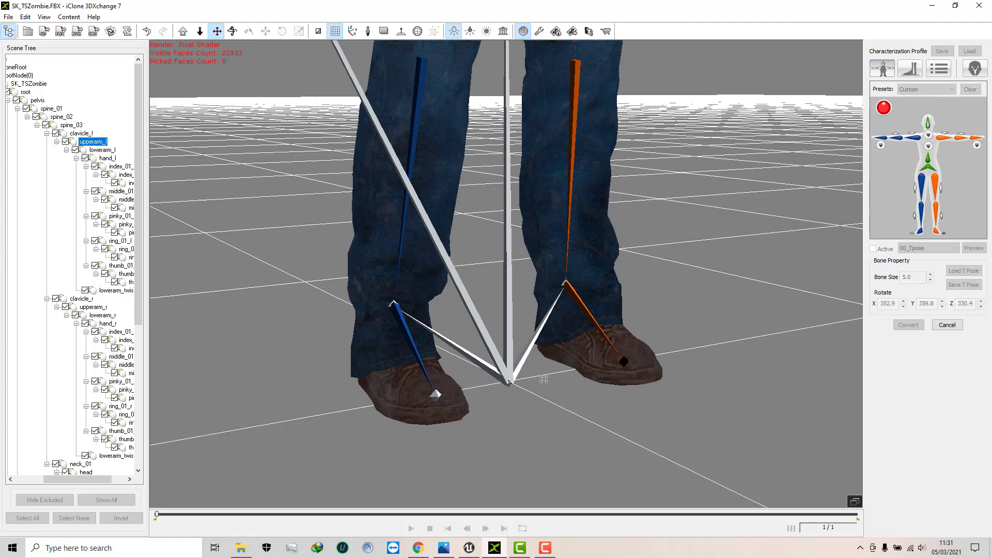
{"action": "left_click", "coordinate": [438, 394]}
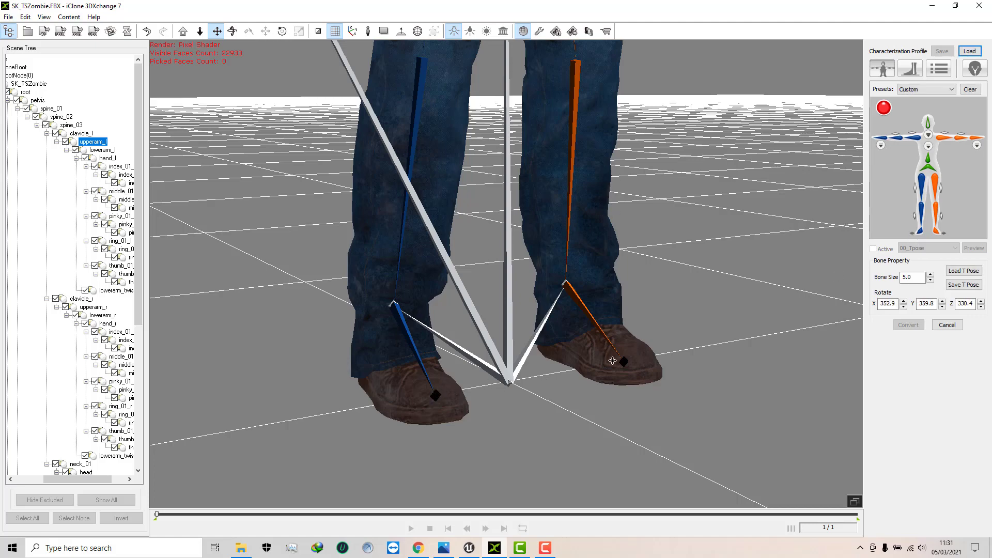
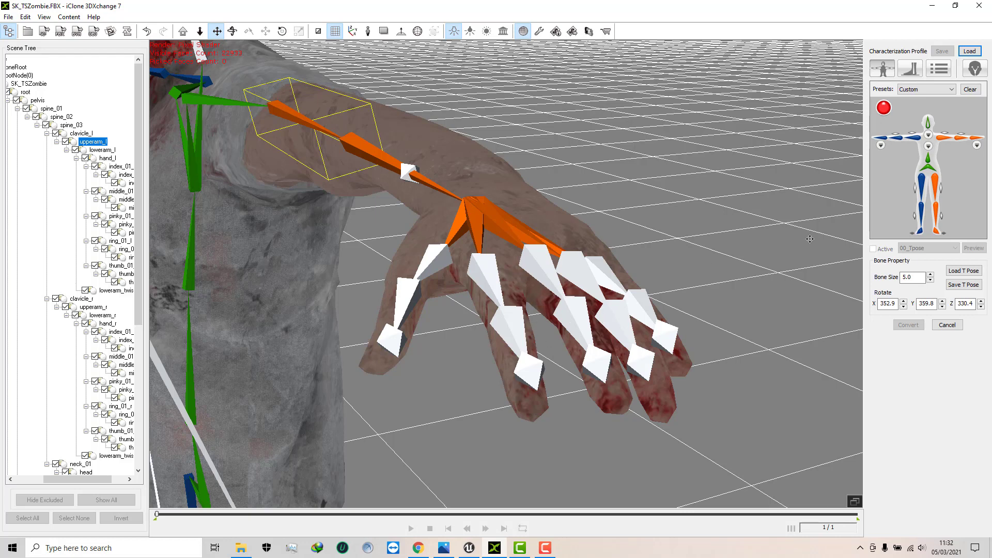
Open the left-hand finger slots and map the three thumb bones to the thumb's base, middle and tip slots
{"action": "left_click", "coordinate": [977, 145]}
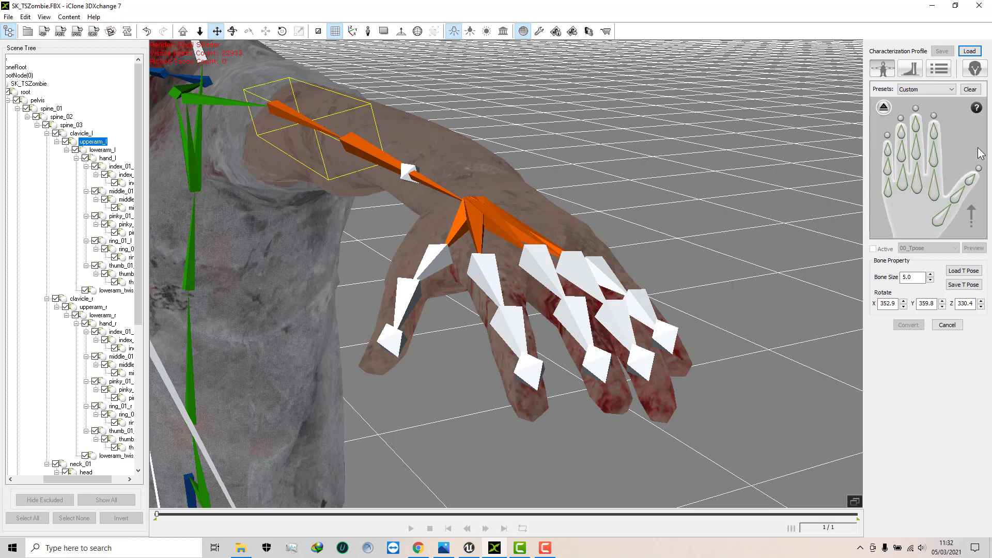
{"action": "left_click", "coordinate": [940, 218]}
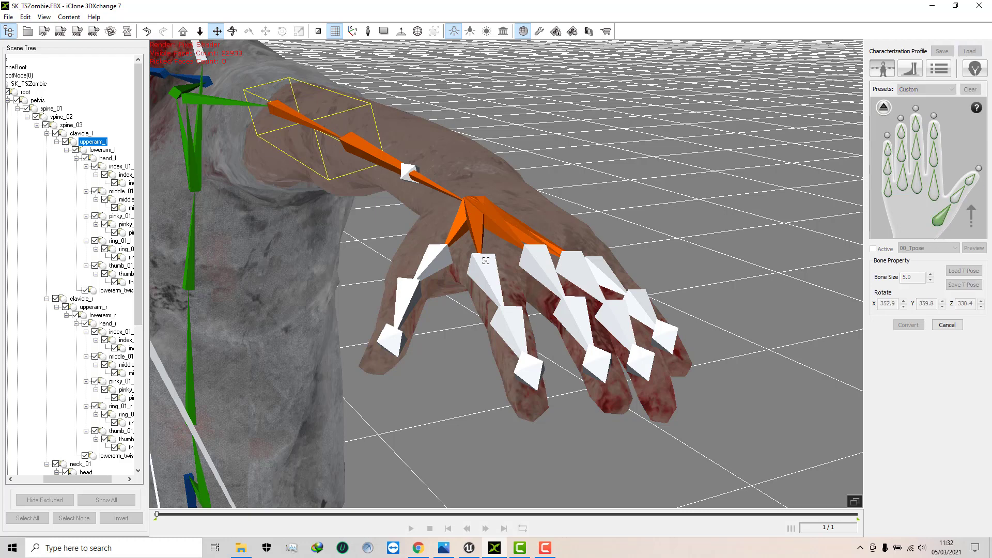
{"action": "left_click", "coordinate": [433, 257]}
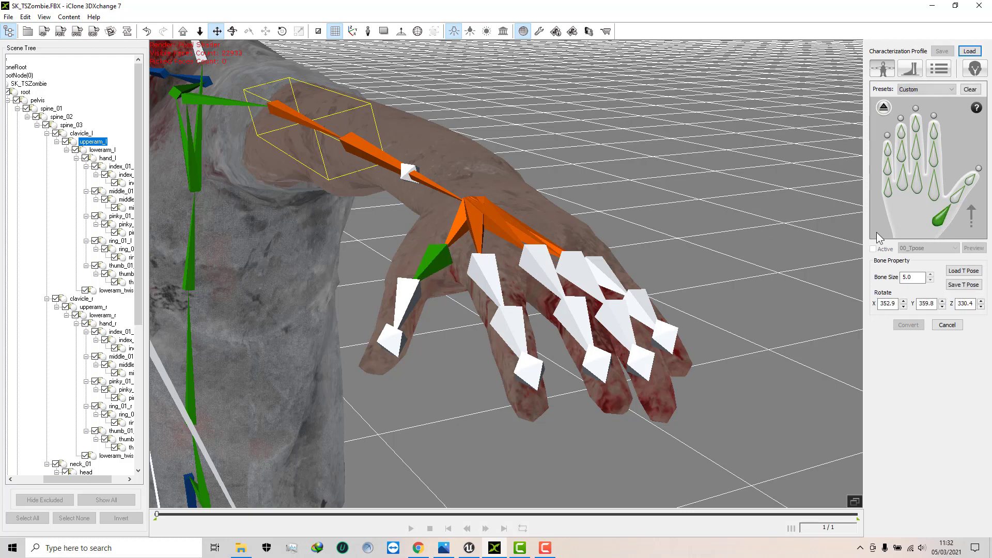
{"action": "left_click", "coordinate": [407, 299]}
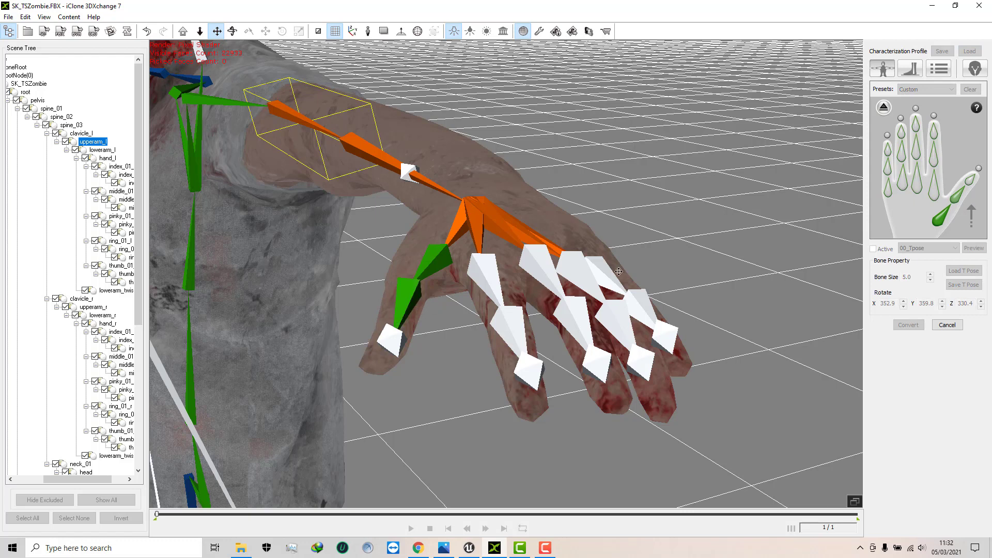
{"action": "left_click", "coordinate": [968, 184]}
{"action": "left_click", "coordinate": [399, 343]}
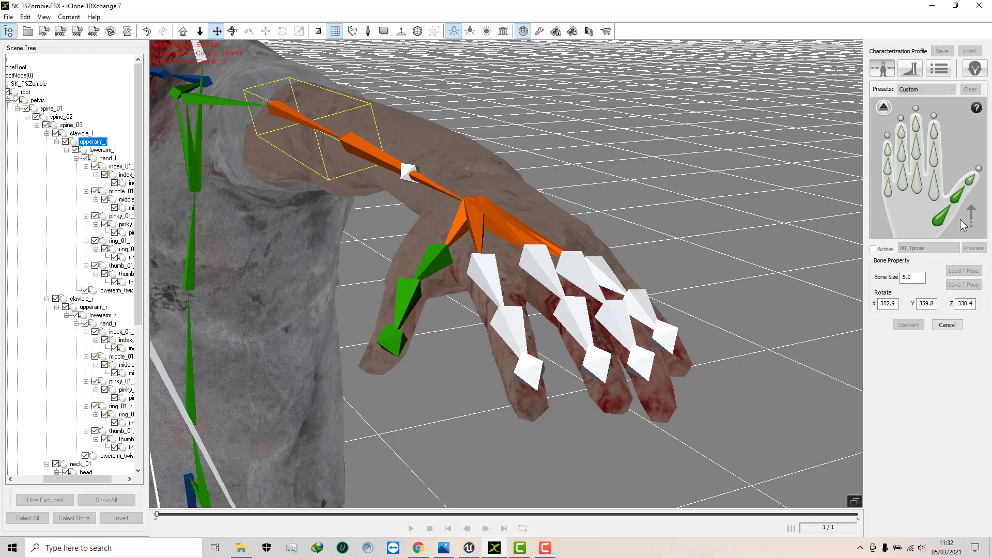
Map the base bones of the left index, middle, ring and pinky fingers to their first joint slots
{"action": "left_click", "coordinate": [493, 280]}
{"action": "left_click", "coordinate": [917, 179]}
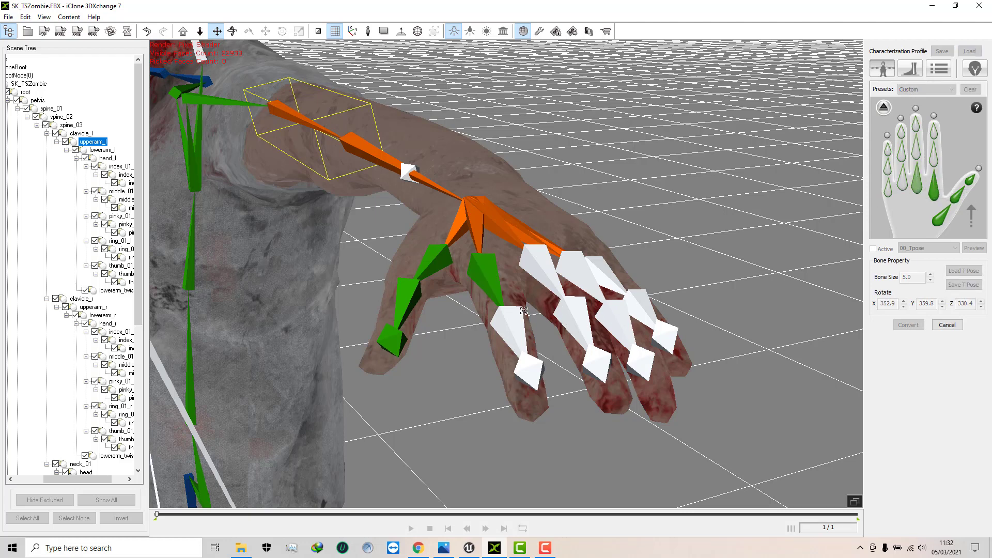
{"action": "left_click", "coordinate": [543, 271]}
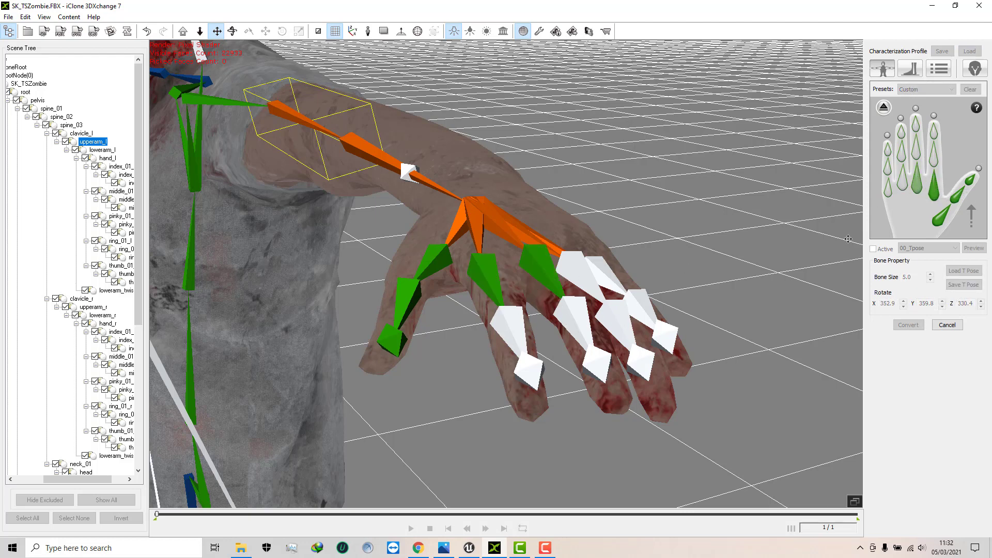
{"action": "left_click", "coordinate": [887, 190]}
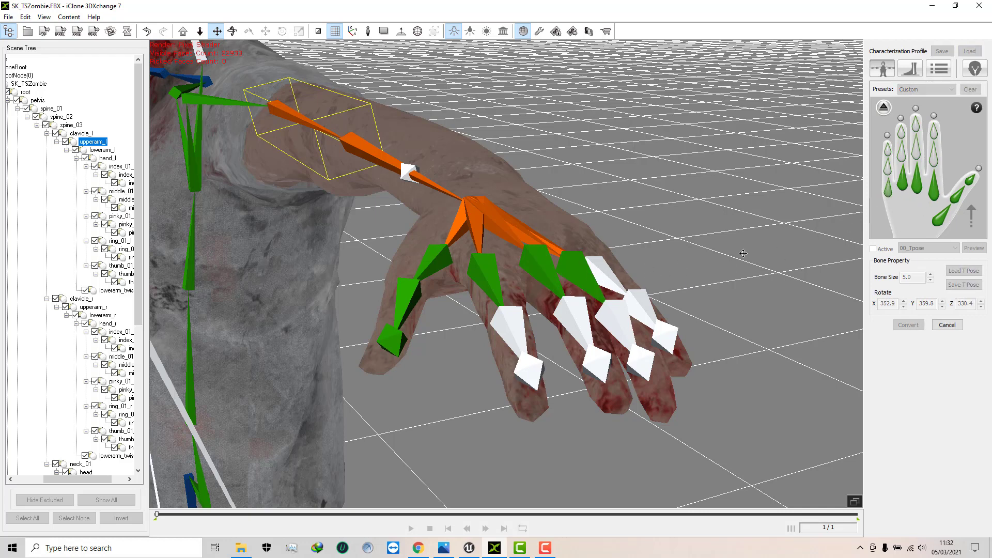
{"action": "left_click", "coordinate": [598, 279]}
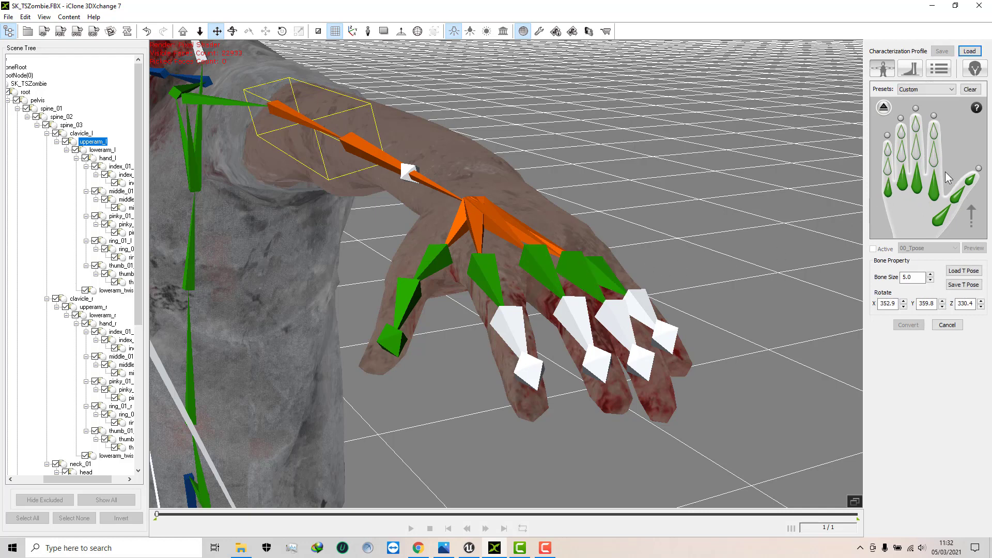
Map the middle bones of the left index, middle, ring and pinky fingers to their second joint slots
{"action": "left_click", "coordinate": [516, 329]}
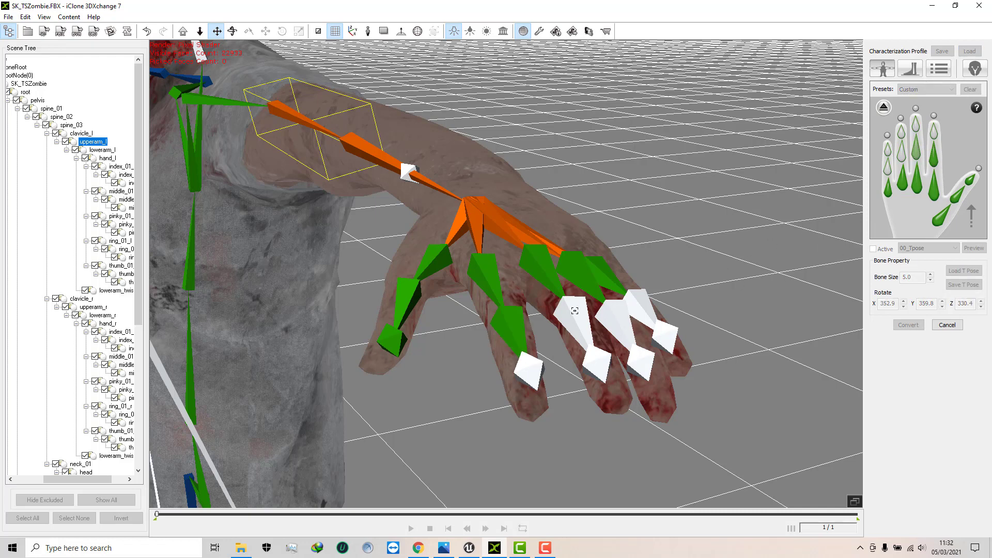
{"action": "left_click", "coordinate": [527, 372]}
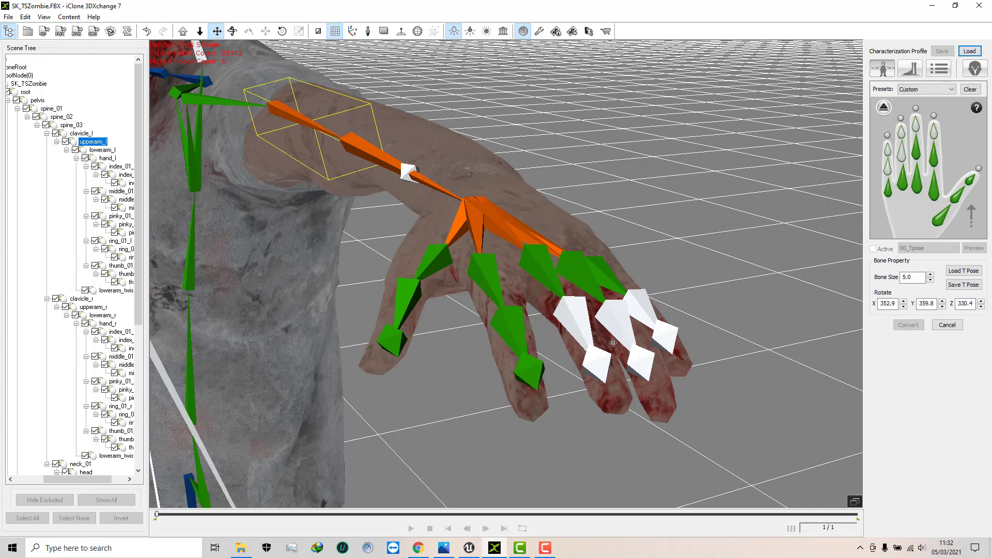
{"action": "left_click", "coordinate": [917, 159]}
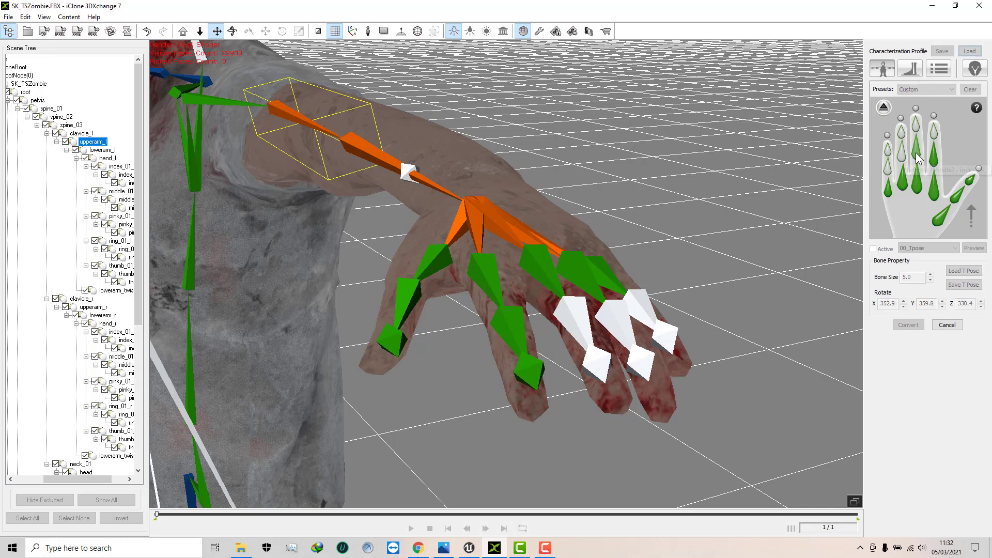
{"action": "left_click", "coordinate": [575, 317]}
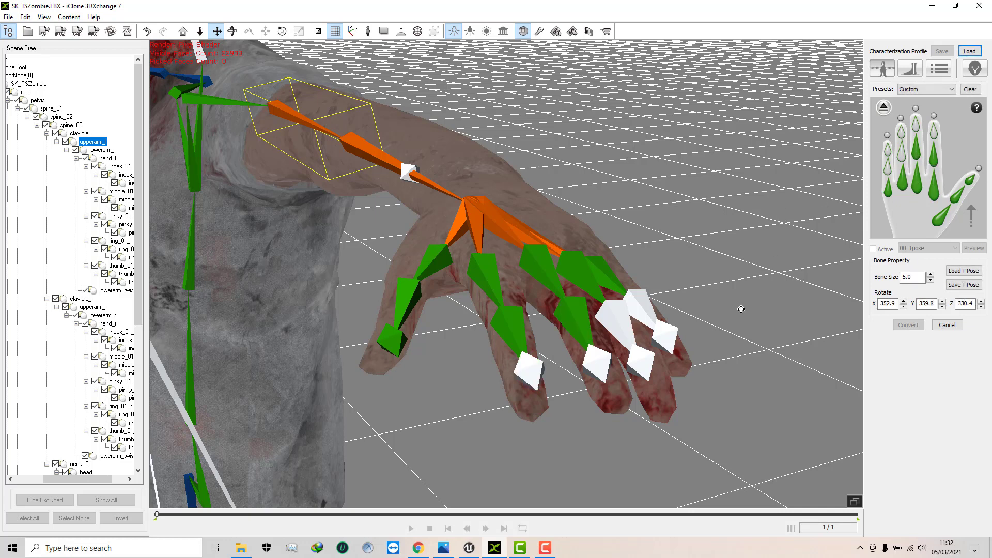
{"action": "left_click", "coordinate": [900, 158]}
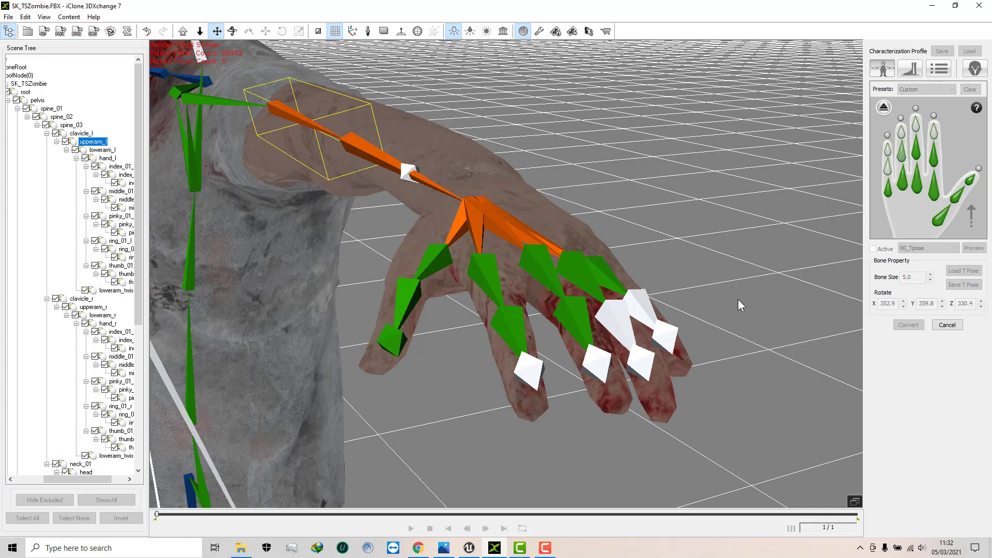
{"action": "left_click", "coordinate": [622, 328]}
{"action": "left_click", "coordinate": [887, 169]}
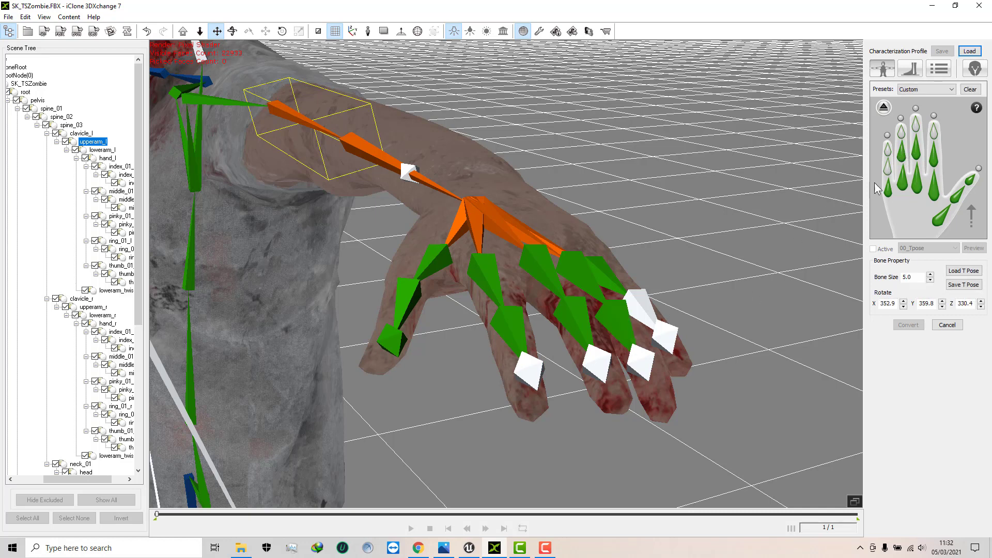
{"action": "left_click", "coordinate": [637, 309]}
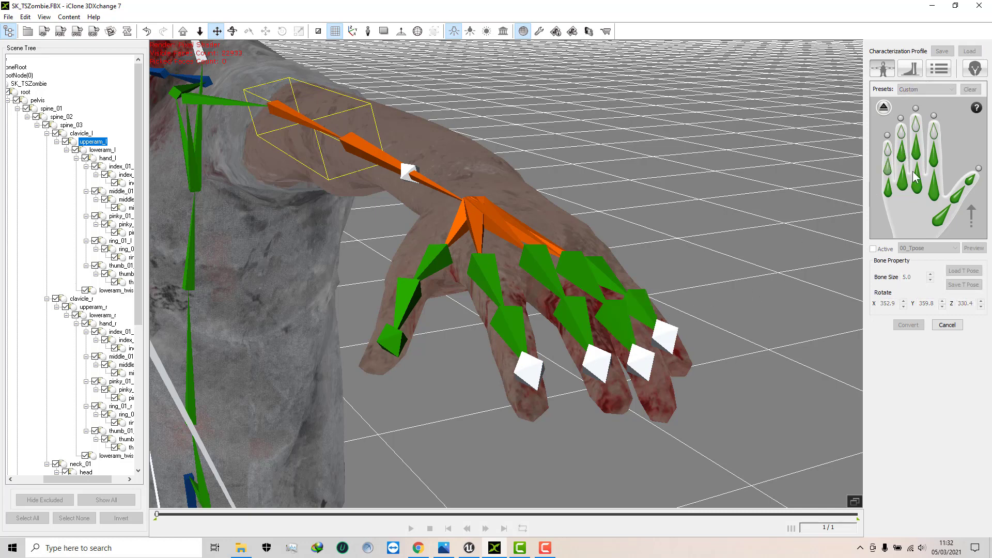
Map the tip bone of the left index finger to its third joint slot
{"action": "left_click", "coordinate": [932, 133]}
{"action": "left_click", "coordinate": [524, 367]}
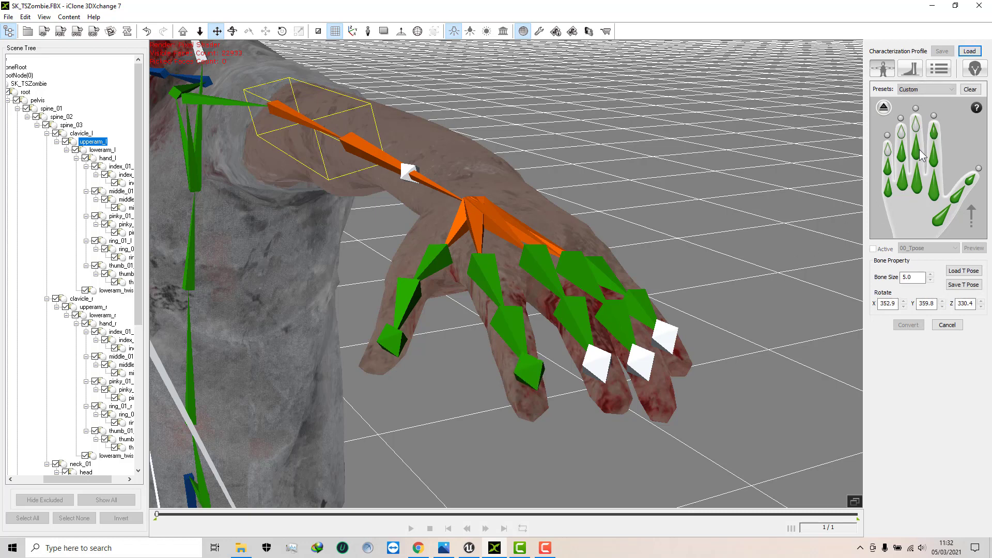
Map the left hand's middle, ring and pinky fingertip bones to their slots, and return to the full-body mapping
{"action": "left_click", "coordinate": [605, 362]}
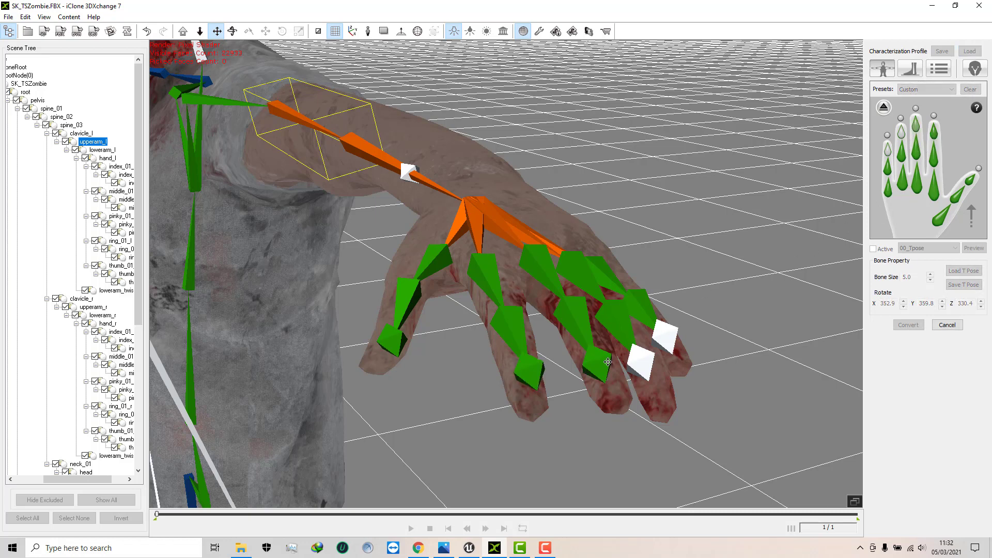
{"action": "left_click", "coordinate": [900, 133]}
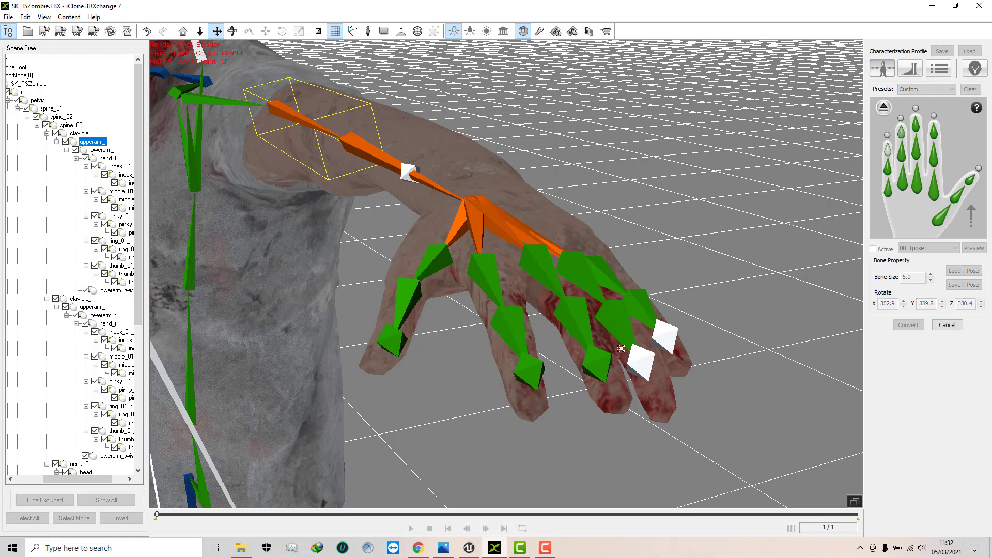
{"action": "left_click", "coordinate": [643, 360]}
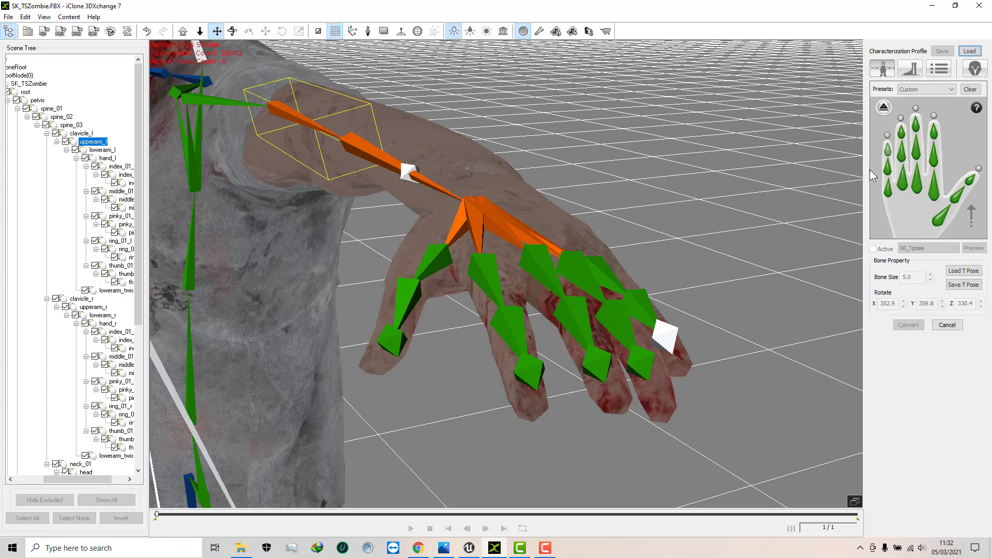
{"action": "left_click", "coordinate": [887, 150]}
{"action": "left_click", "coordinate": [666, 342]}
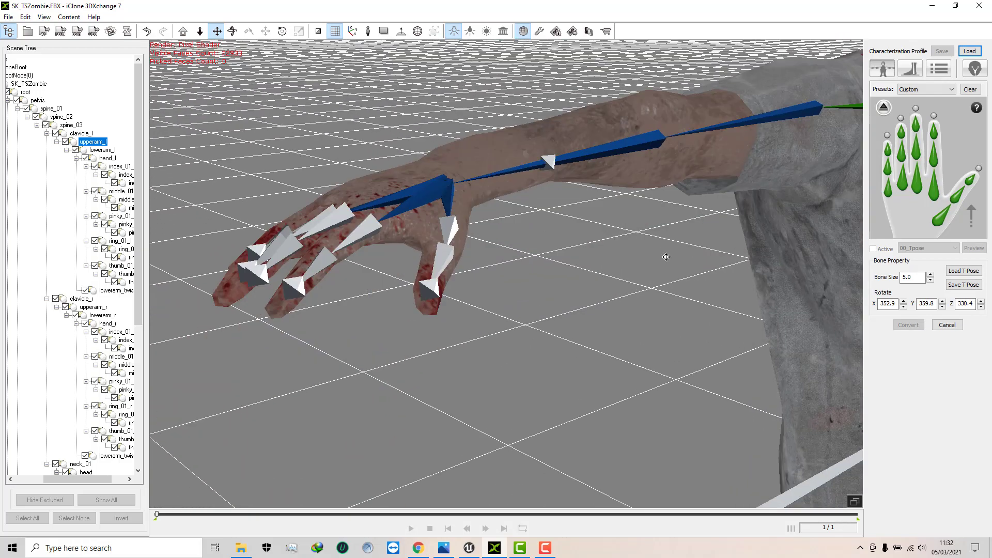
{"action": "left_click", "coordinate": [883, 108]}
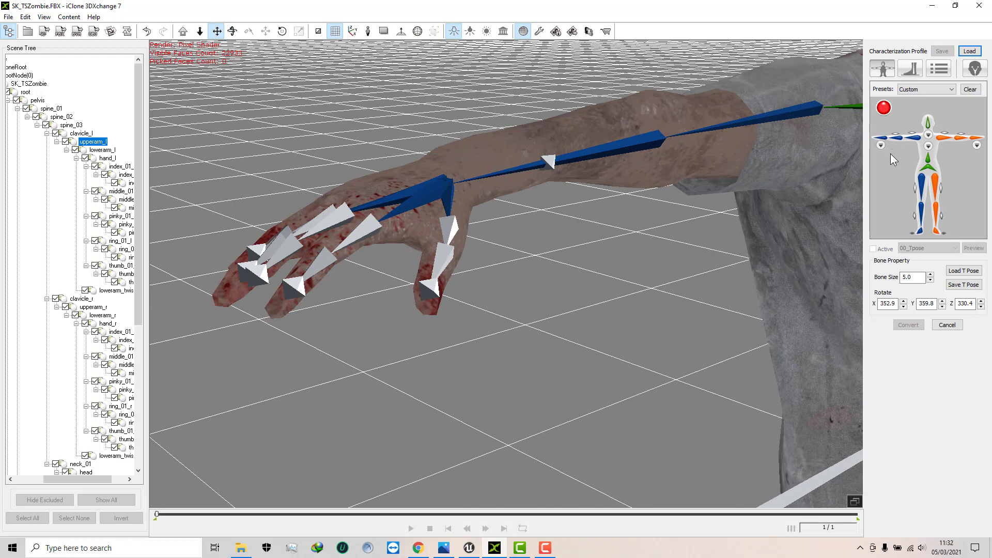
Open the right-hand mapping and assign the three right thumb bones from base to tip
{"action": "left_click", "coordinate": [881, 146]}
{"action": "left_click", "coordinate": [910, 219]}
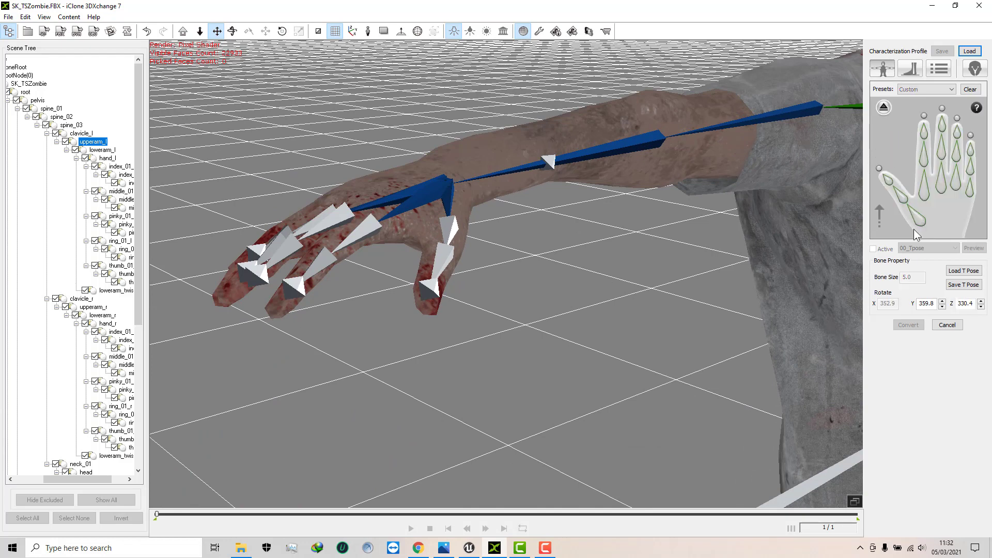
{"action": "left_click", "coordinate": [899, 198]}
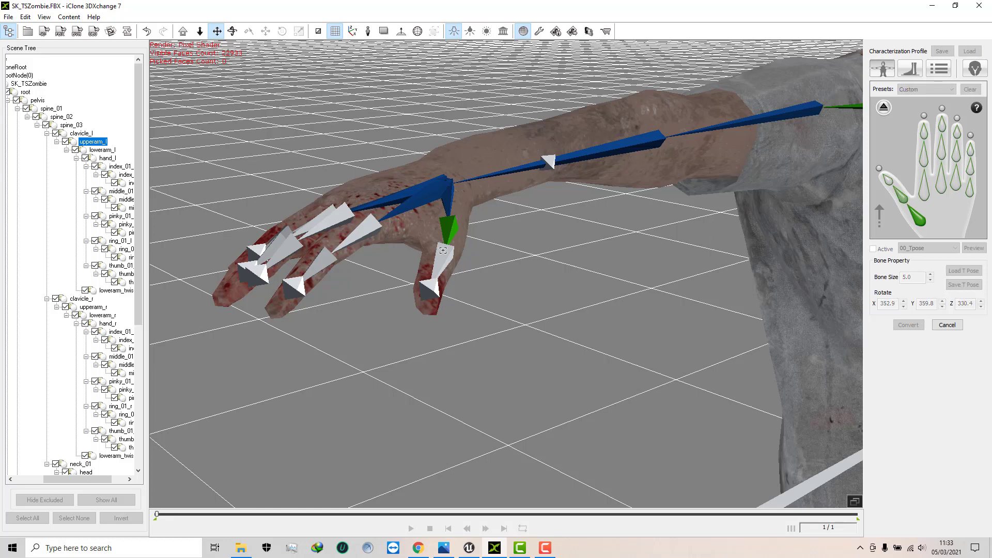
{"action": "left_click", "coordinate": [443, 258]}
{"action": "left_click", "coordinate": [887, 178]}
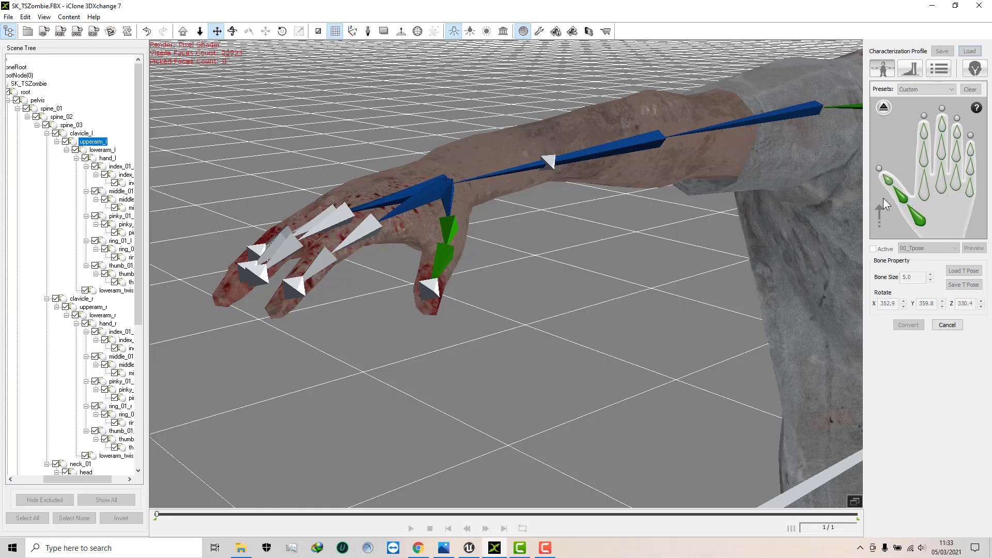
{"action": "left_click", "coordinate": [432, 284]}
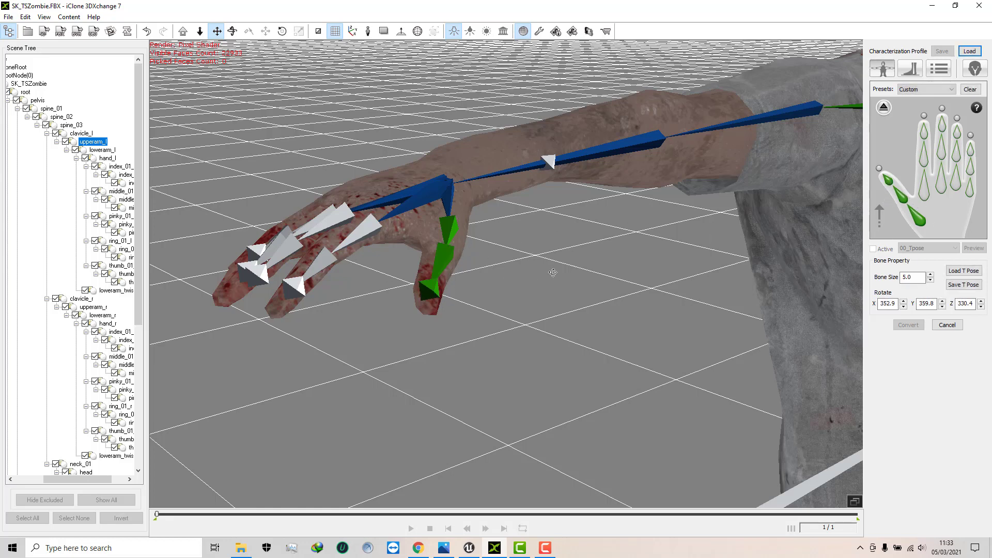
Assign the right index finger's three bones to the index slots from base to tip
{"action": "right_click_drag", "start_coordinate": [555, 272], "coordinate": [814, 237]}
{"action": "left_click", "coordinate": [923, 197]}
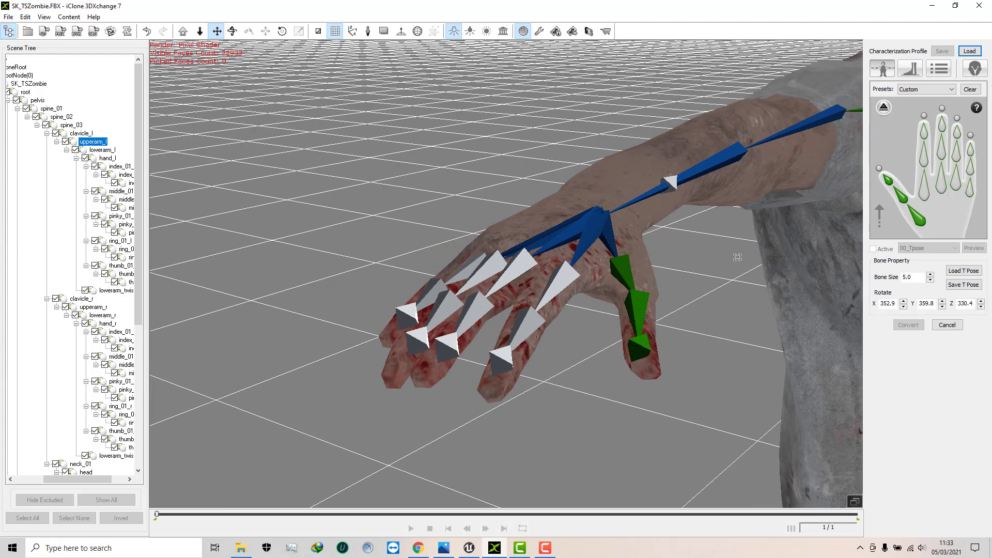
{"action": "left_click", "coordinate": [564, 283]}
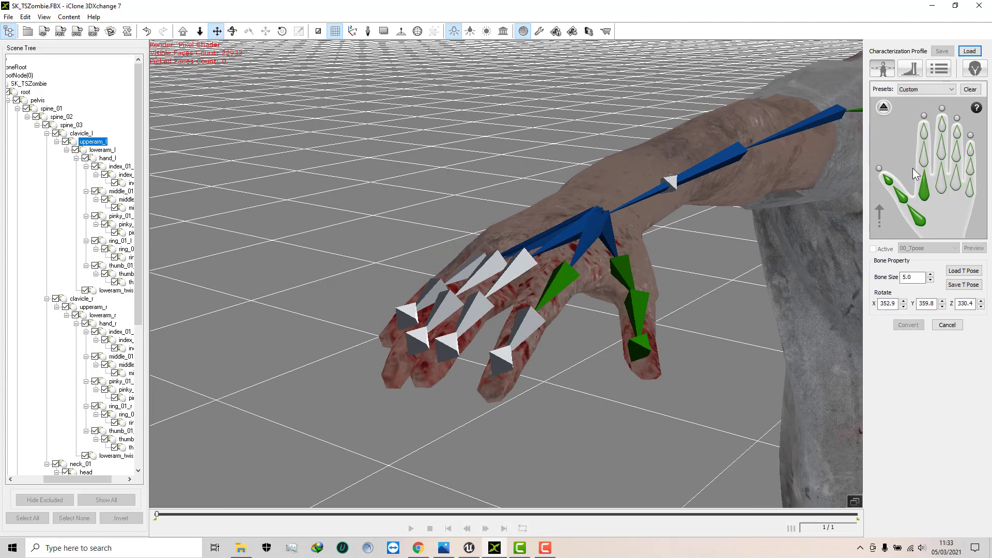
{"action": "left_click", "coordinate": [924, 154]}
{"action": "left_click", "coordinate": [523, 321]}
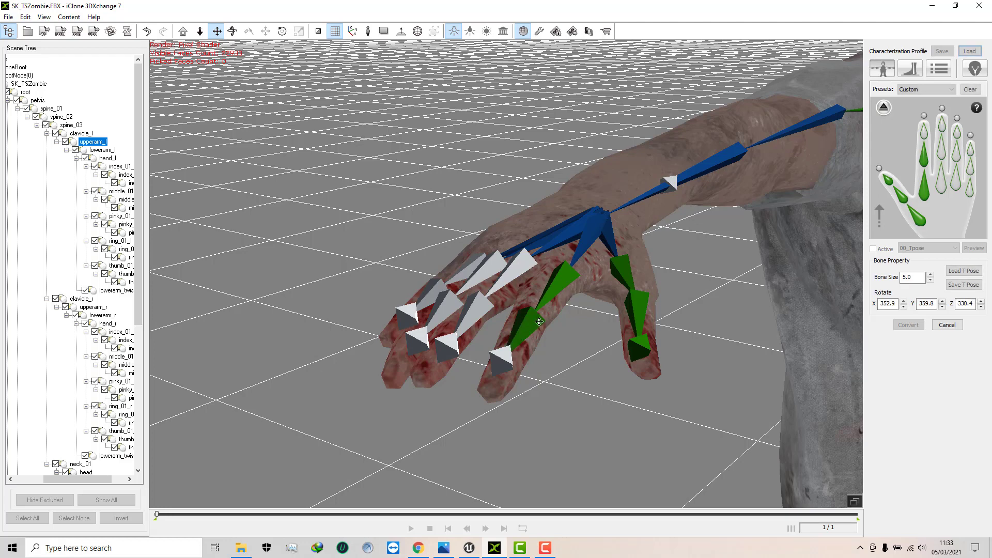
{"action": "left_click", "coordinate": [926, 137]}
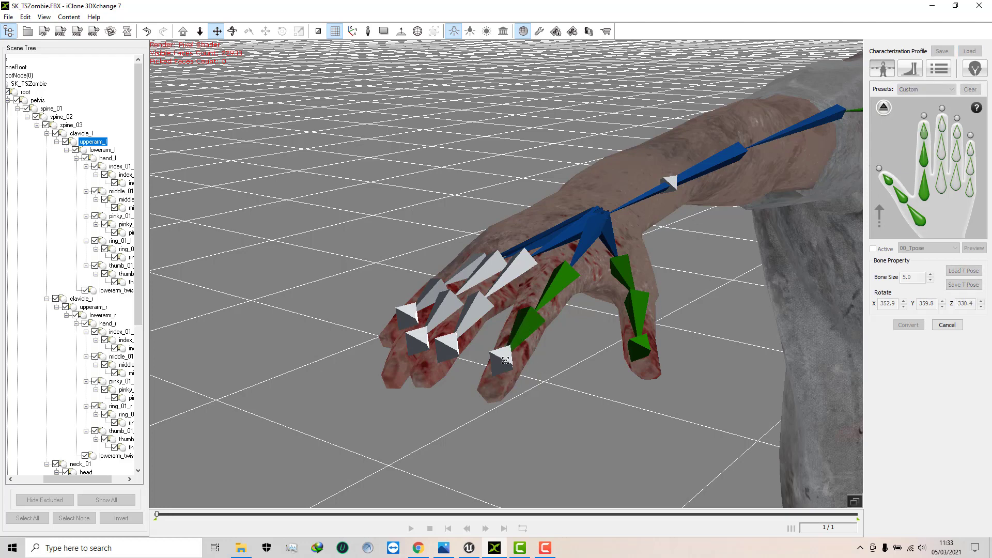
Assign the right middle finger's bones to the middle finger slots, starting at the base
{"action": "left_click", "coordinate": [940, 181]}
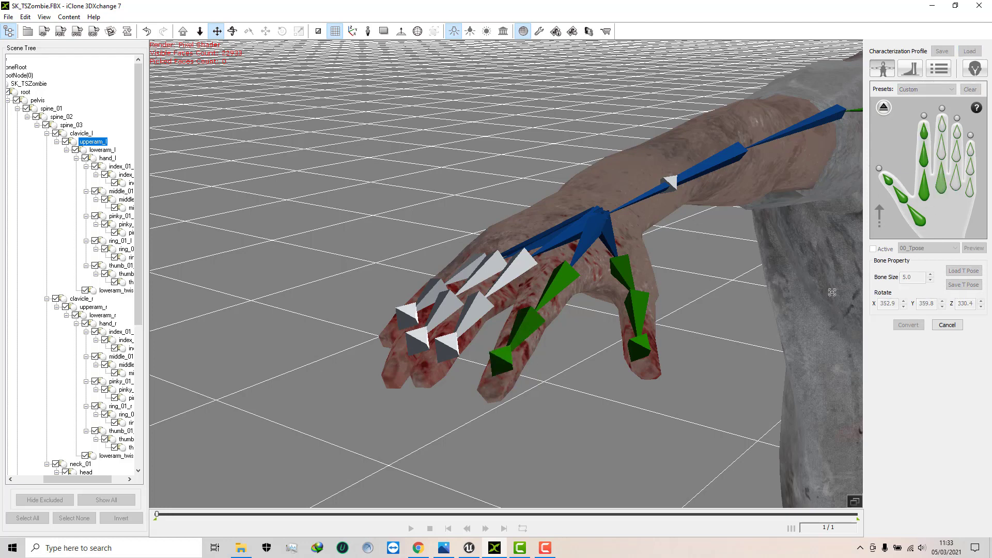
{"action": "left_click", "coordinate": [519, 262]}
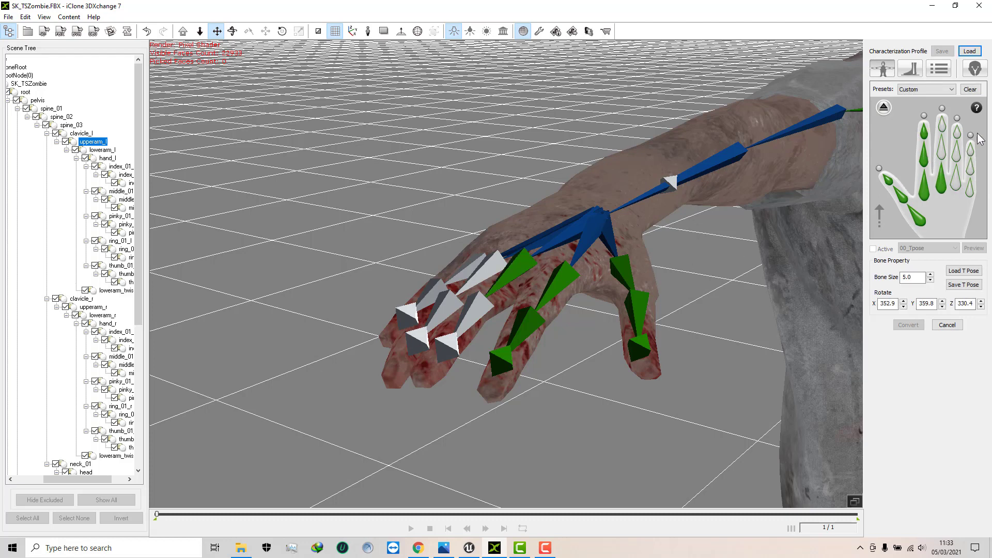
{"action": "left_click", "coordinate": [941, 153]}
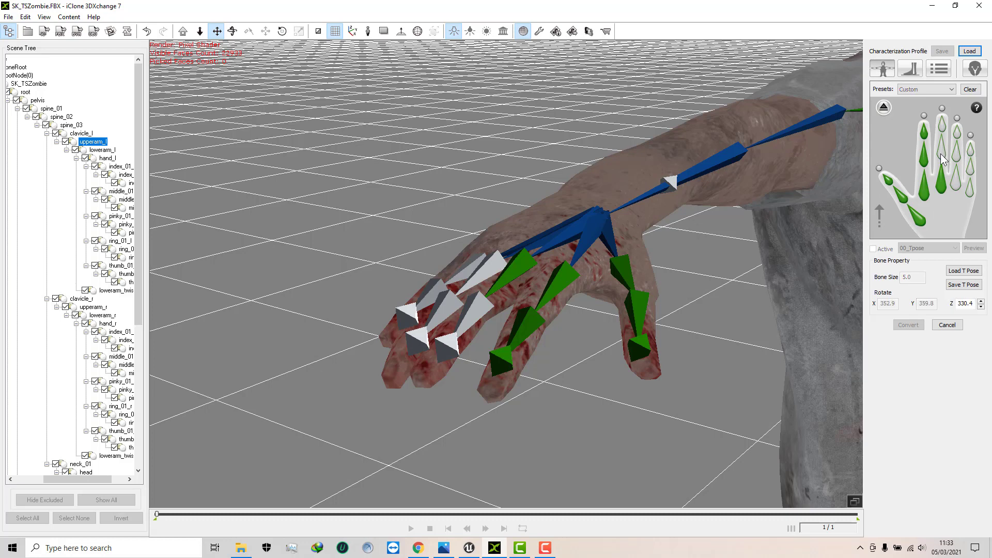
{"action": "left_click", "coordinate": [476, 316]}
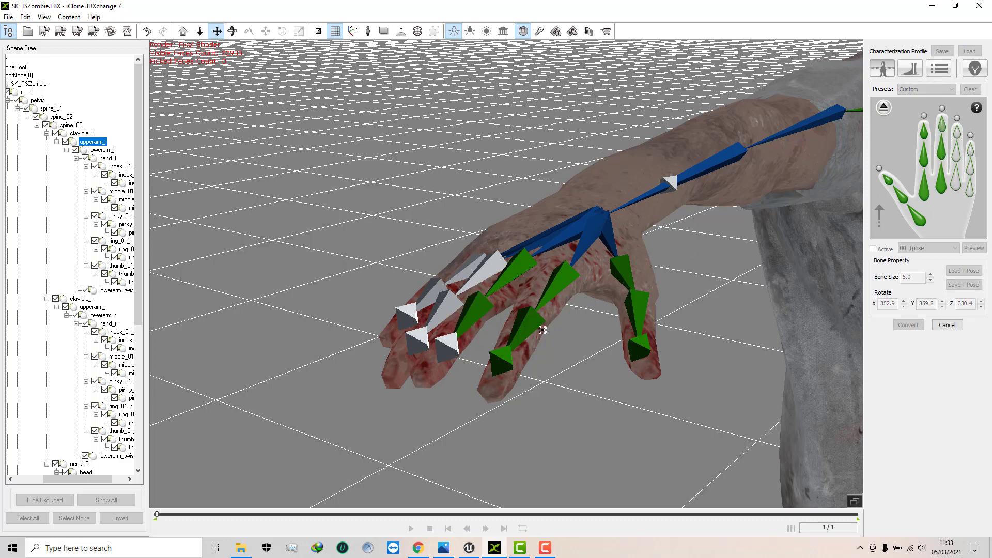
Assign the right ring finger's bones to the ring finger slots from base to tip
{"action": "left_click", "coordinate": [953, 186]}
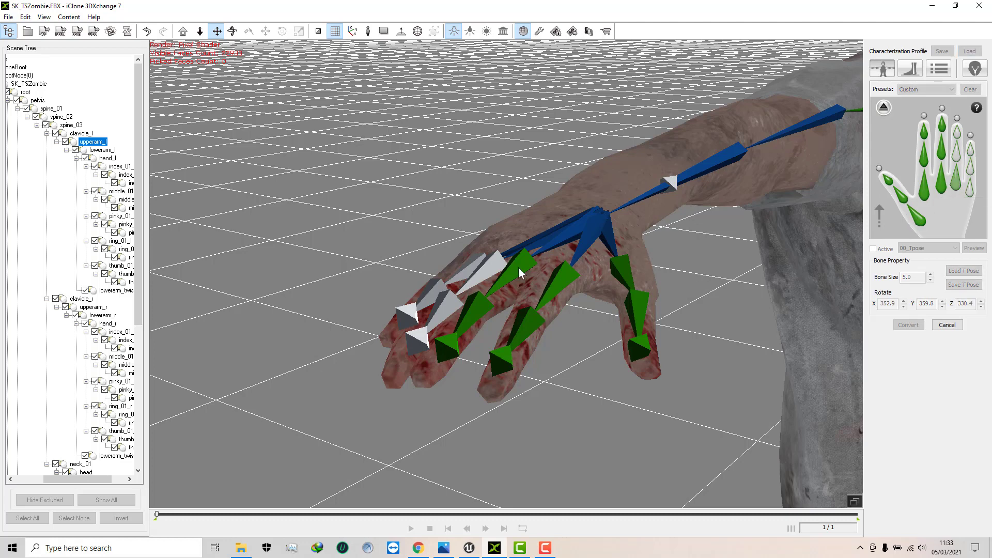
{"action": "left_click", "coordinate": [488, 267]}
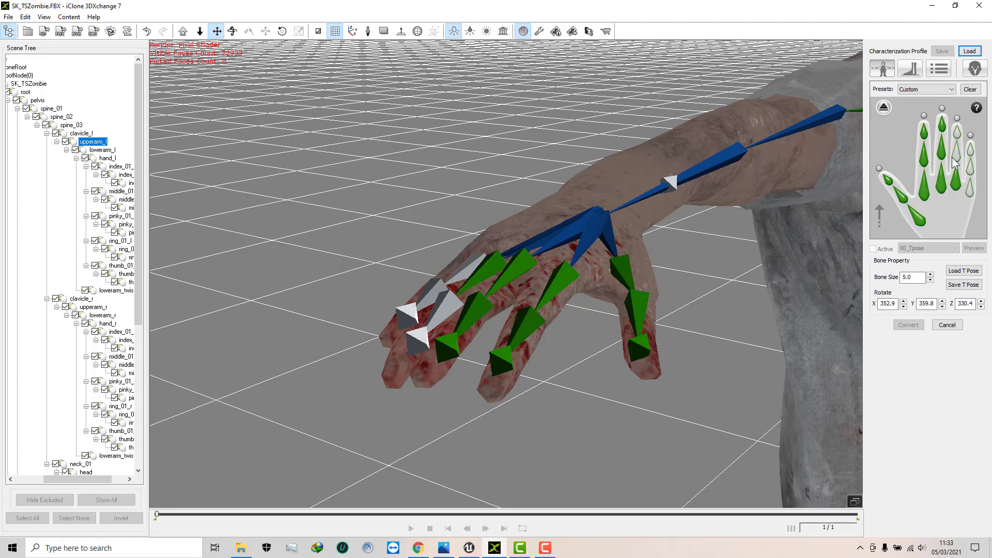
{"action": "left_click", "coordinate": [445, 308]}
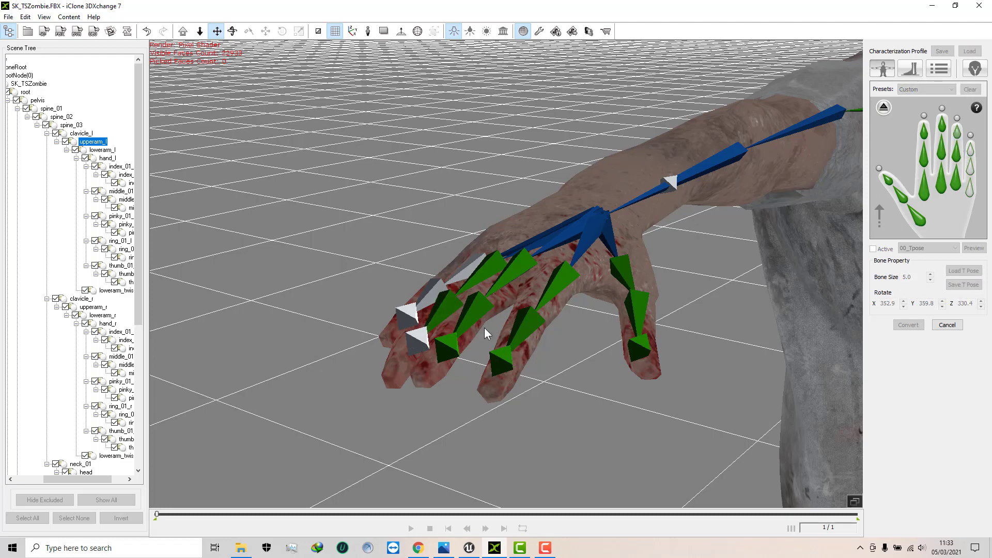
{"action": "left_click", "coordinate": [418, 340]}
Assign the right pinky's three bones to the pinky slots, and return to the full-body mapping
{"action": "left_click", "coordinate": [970, 188]}
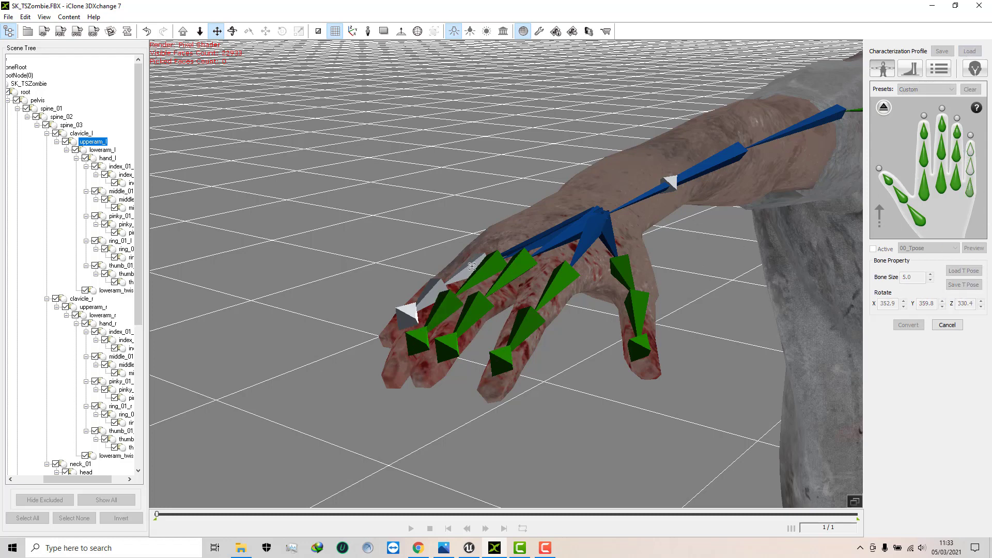
{"action": "left_click", "coordinate": [465, 266]}
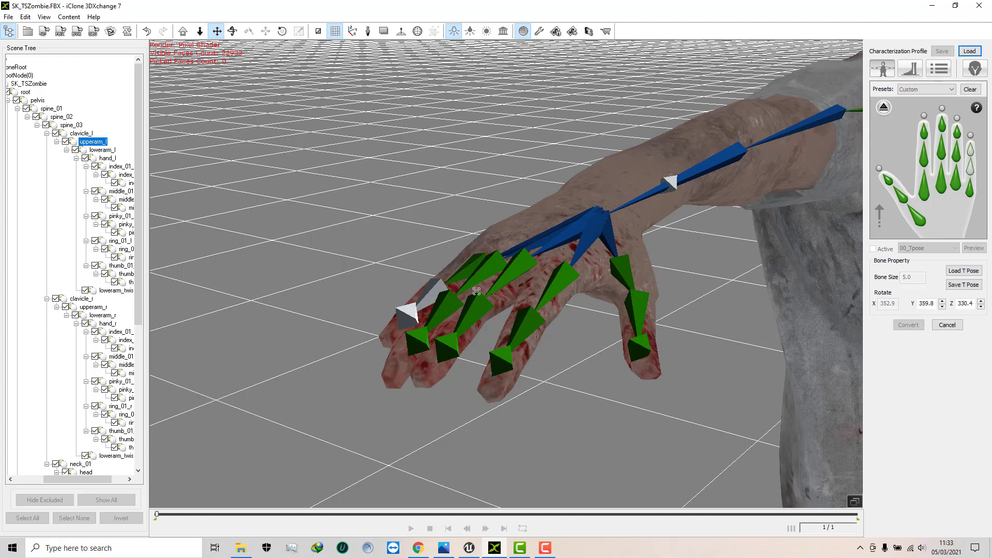
{"action": "left_click", "coordinate": [443, 296]}
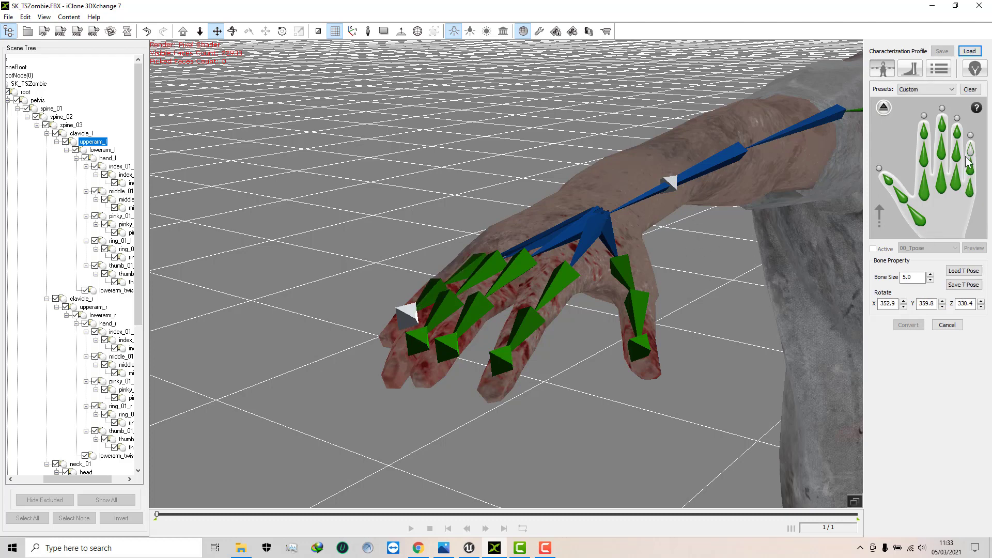
{"action": "left_click", "coordinate": [406, 313]}
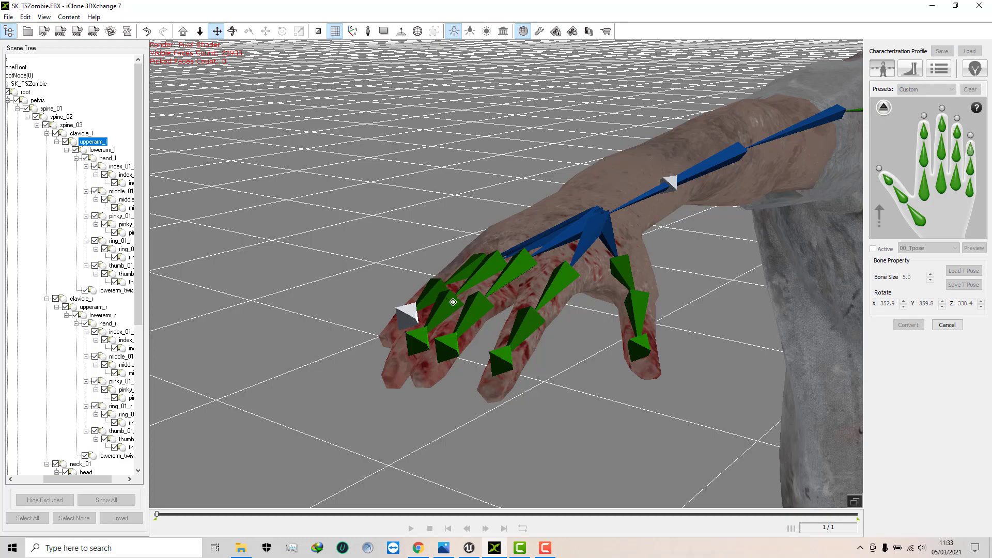
{"action": "middle_click_drag", "start_coordinate": [453, 301], "coordinate": [821, 131]}
{"action": "left_click", "coordinate": [883, 108]}
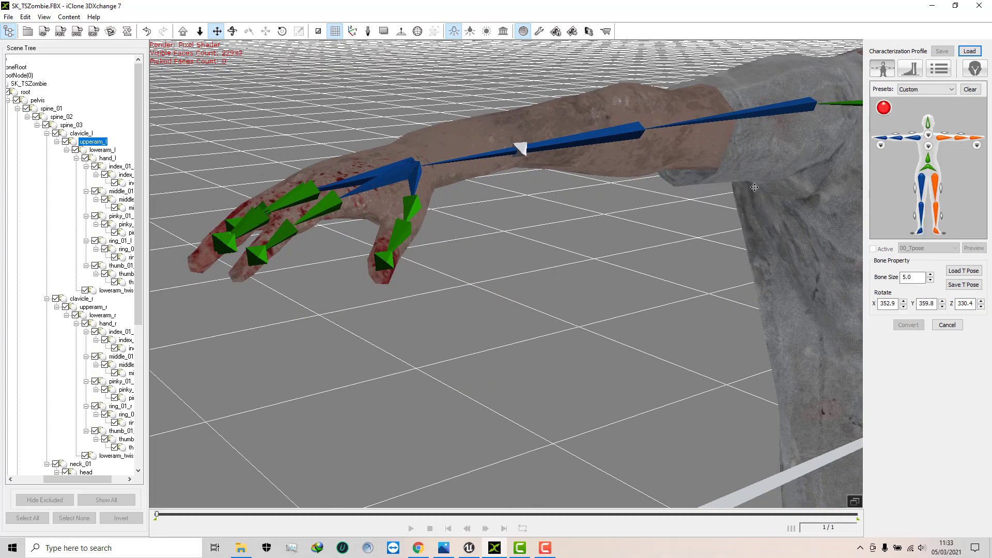
Map the neck_01 bone to the lowest neck slot and the head bone to the body diagram's head slot
{"action": "middle_click_drag", "start_coordinate": [523, 177], "coordinate": [647, 274]}
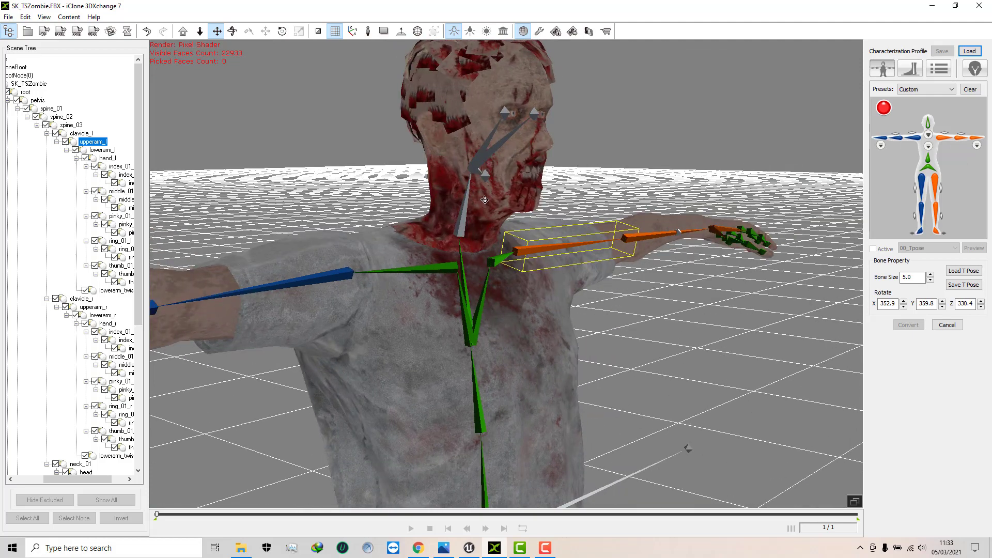
{"action": "left_click", "coordinate": [928, 136]}
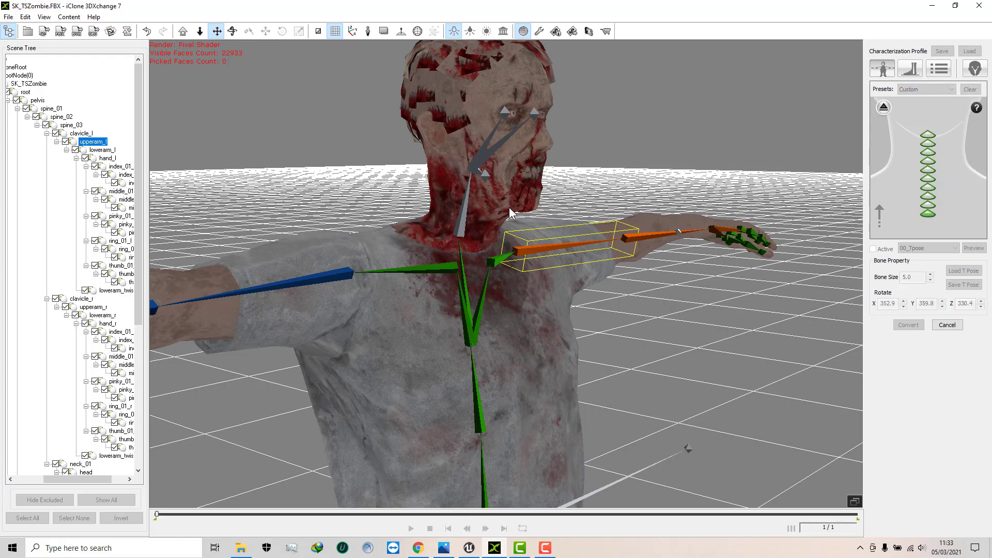
{"action": "left_click", "coordinate": [460, 228]}
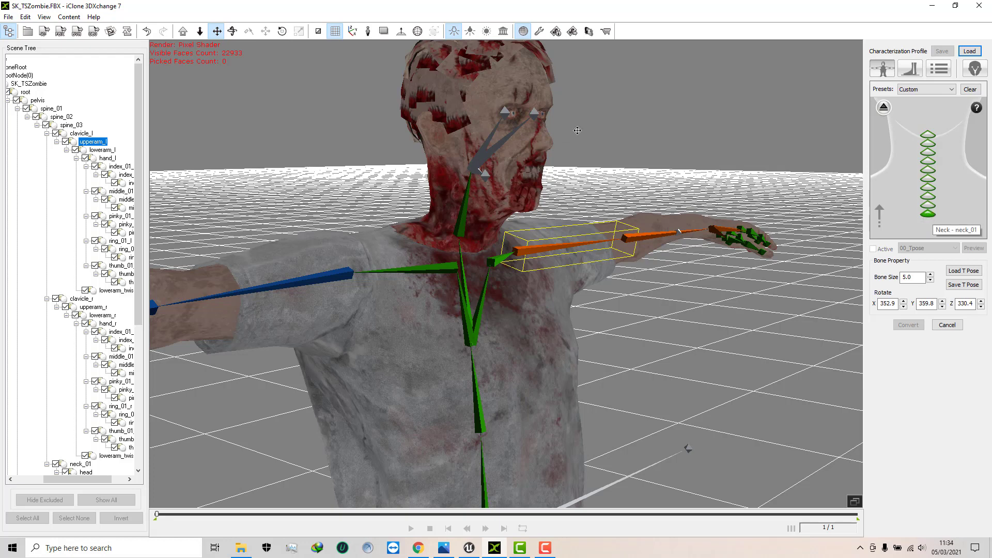
{"action": "left_click", "coordinate": [884, 109]}
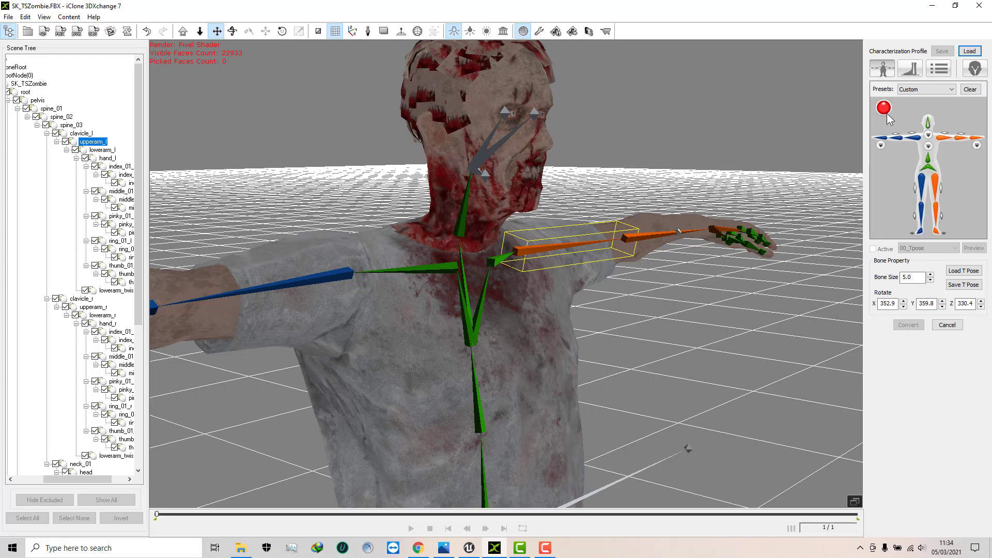
{"action": "left_click", "coordinate": [928, 124]}
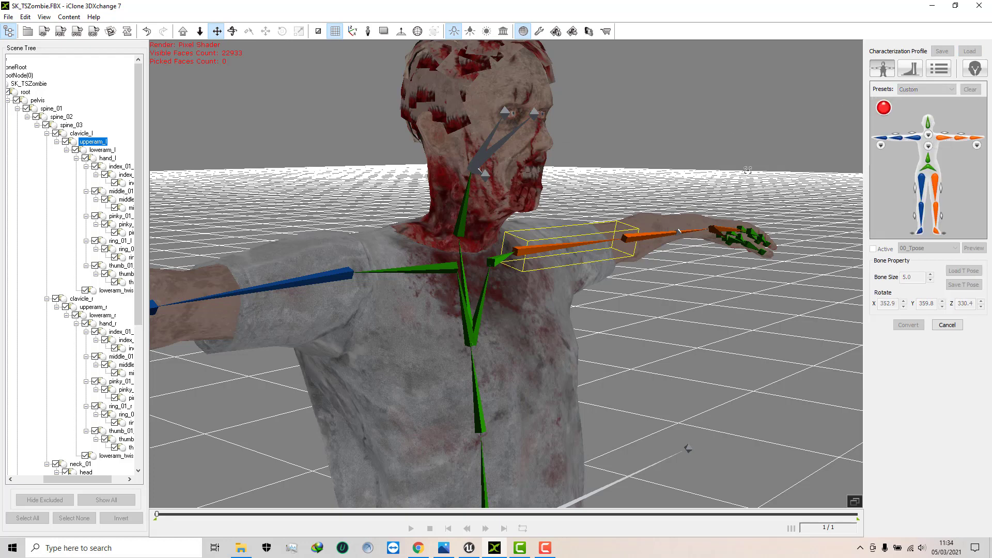
{"action": "left_click", "coordinate": [477, 161]}
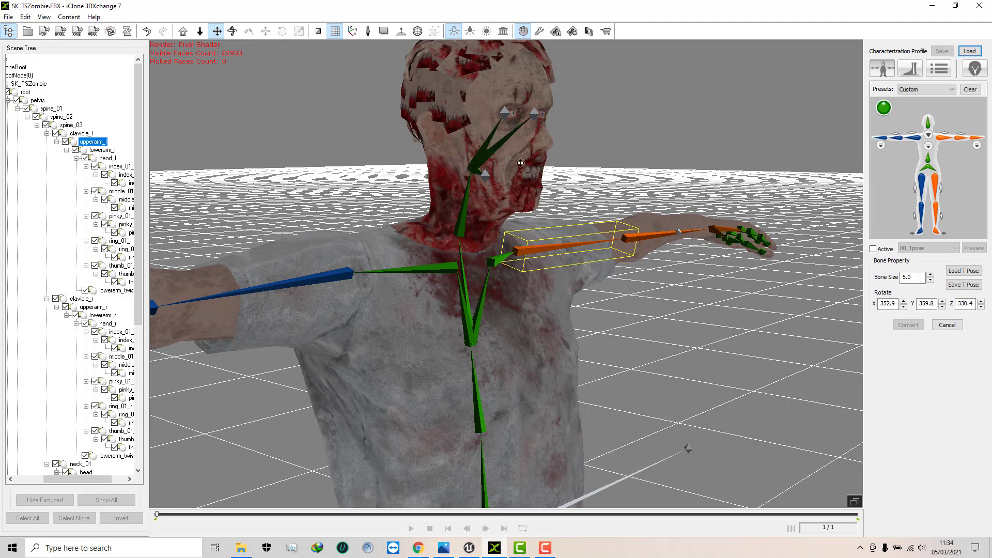
Frame the whole zombie character from the front to check the bone mapping
{"action": "left_click_drag", "start_coordinate": [521, 162], "coordinate": [532, 214]}
{"action": "right_click_drag", "start_coordinate": [533, 214], "coordinate": [578, 211]}
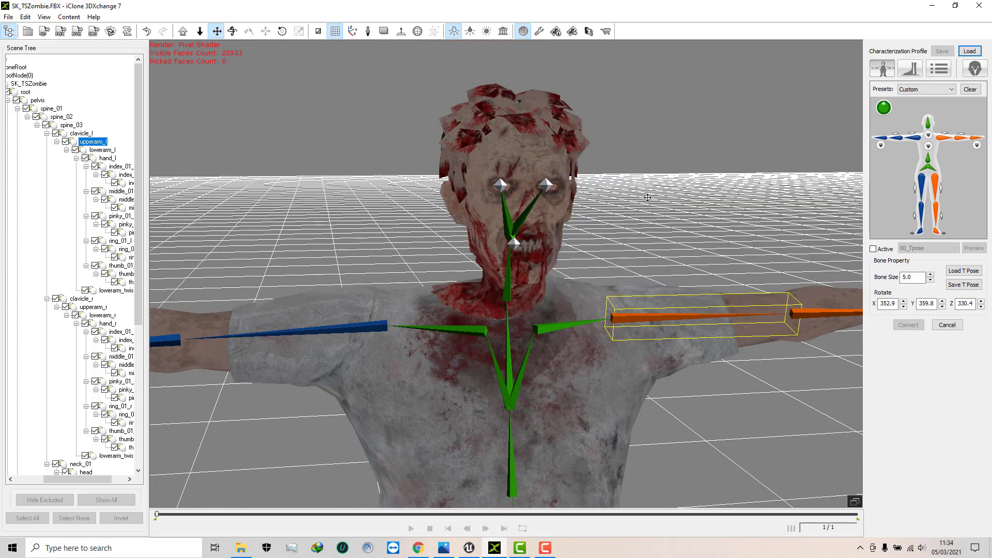
{"action": "left_click_drag", "start_coordinate": [648, 197], "coordinate": [647, 158]}
{"action": "left_click", "coordinate": [200, 31]}
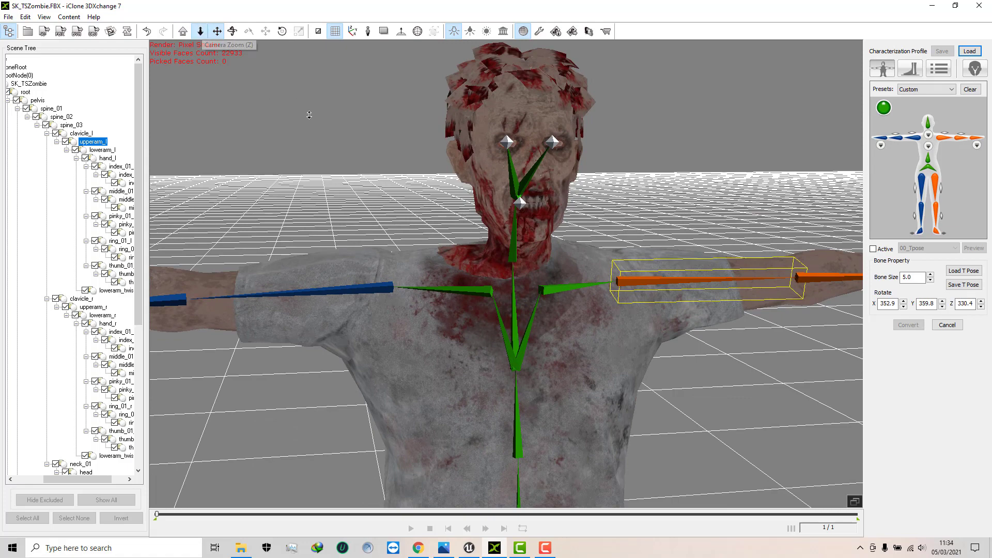
{"action": "left_click_drag", "start_coordinate": [309, 114], "coordinate": [245, 87]}
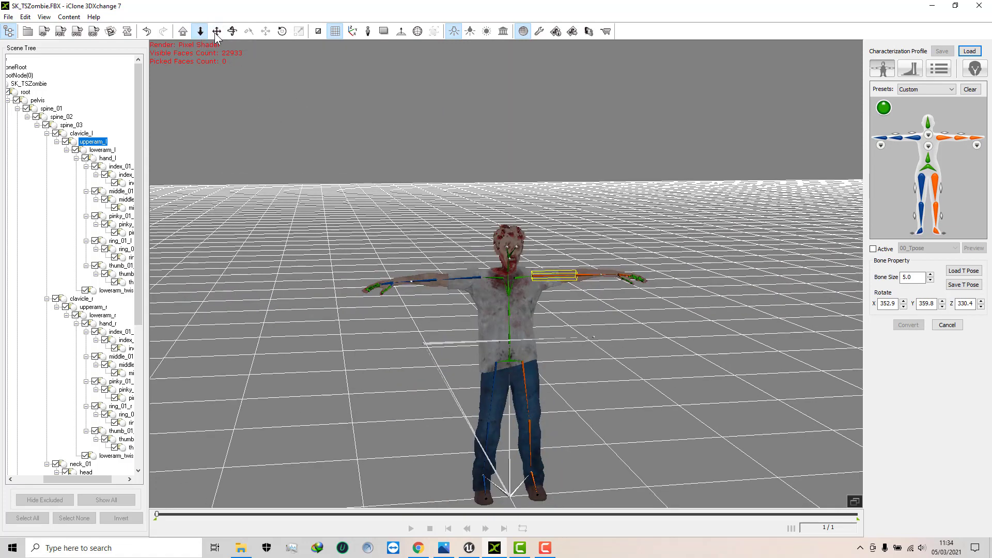
{"action": "left_click", "coordinate": [217, 31]}
{"action": "left_click_drag", "start_coordinate": [336, 216], "coordinate": [326, 225]}
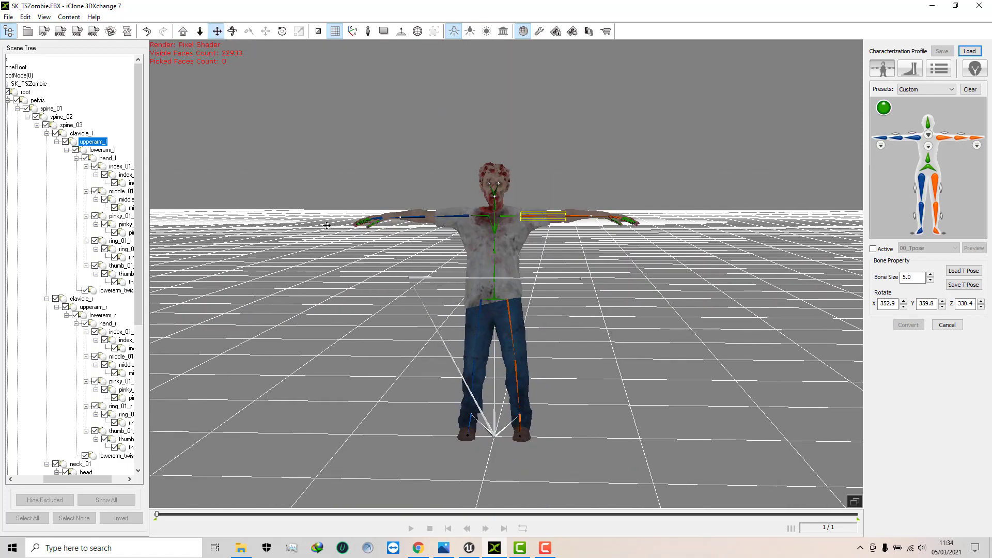
Activate the characterization and turn on automatic spacing and height for the feet offset
{"action": "left_click", "coordinate": [873, 249]}
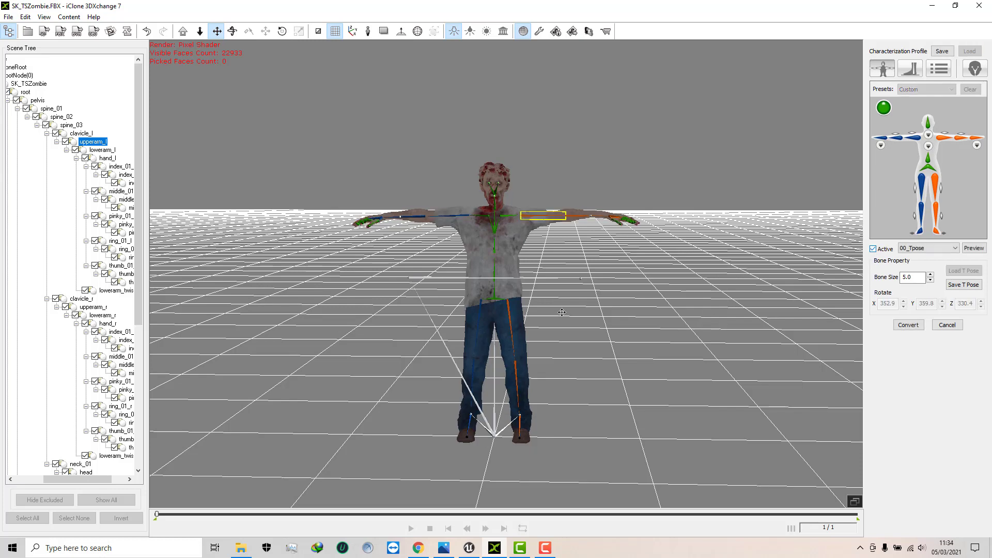
{"action": "right_click_drag", "start_coordinate": [647, 297], "coordinate": [532, 366]}
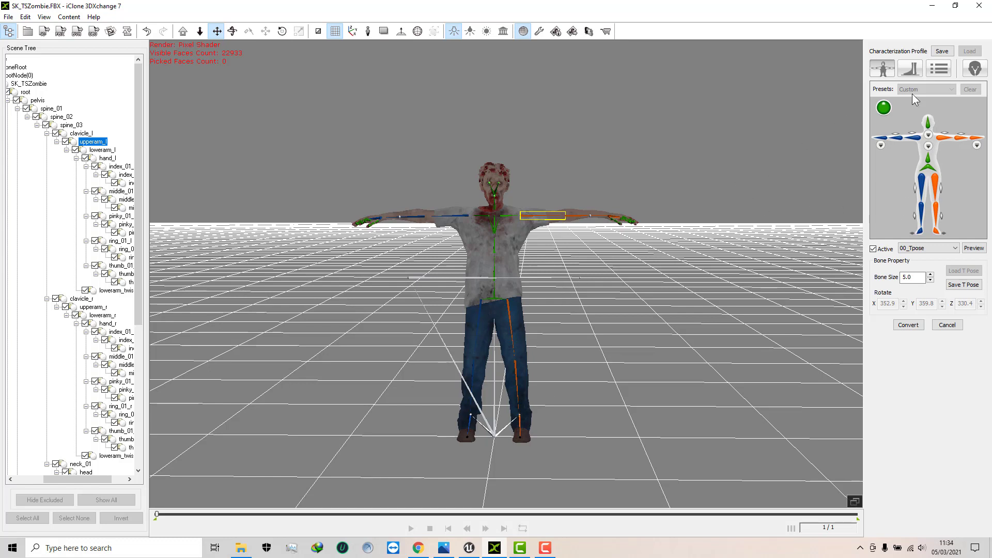
{"action": "left_click", "coordinate": [939, 70]}
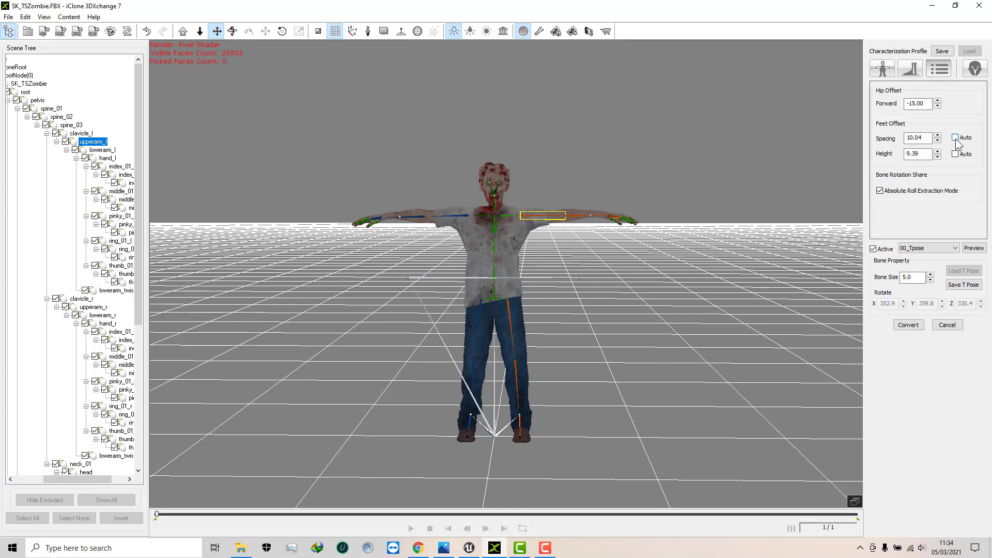
{"action": "left_click", "coordinate": [955, 138]}
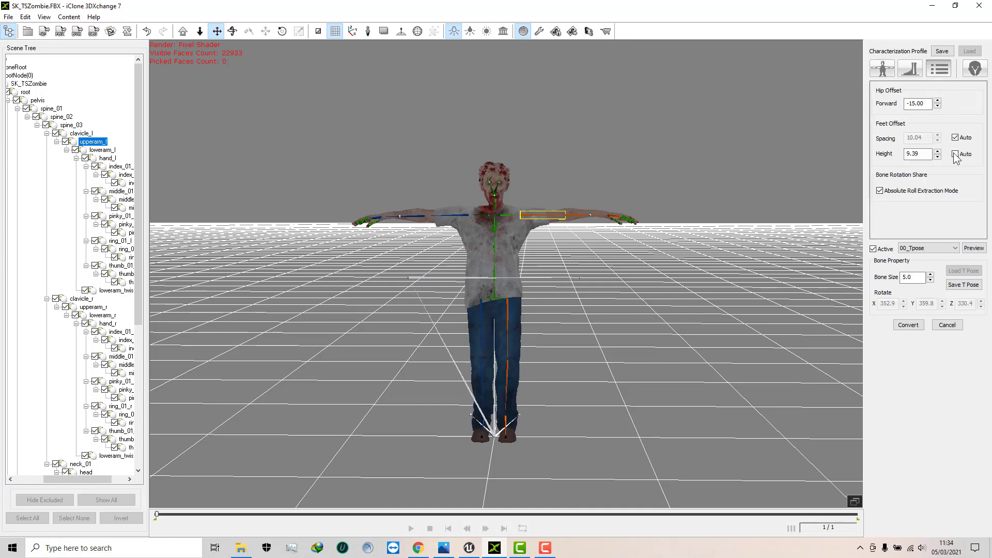
{"action": "left_click", "coordinate": [955, 153]}
{"action": "right_click_drag", "start_coordinate": [459, 286], "coordinate": [602, 215]}
Frame the zombie's head in close-up and open the face bone tag assignment
{"action": "left_click", "coordinate": [200, 31]}
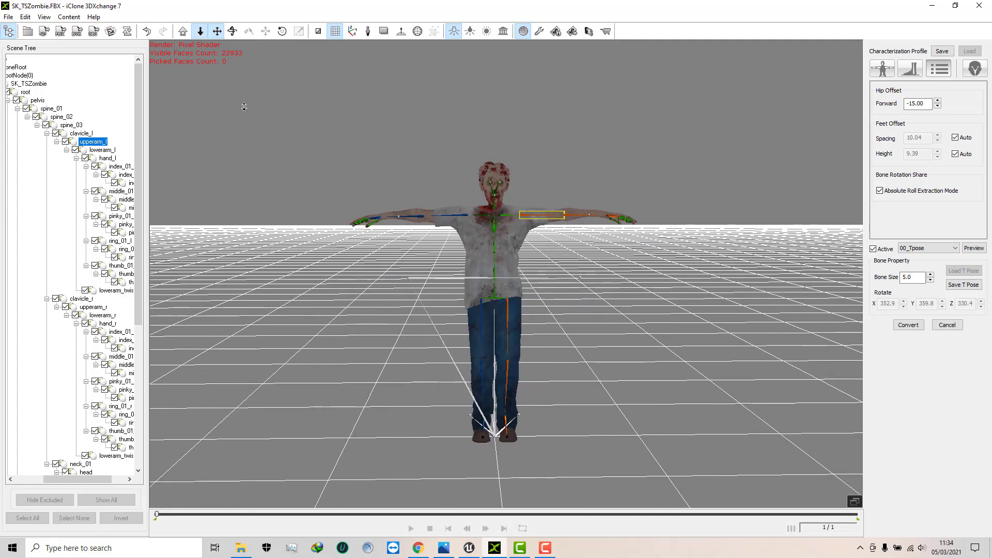
{"action": "left_click", "coordinate": [220, 33]}
{"action": "left_click_drag", "start_coordinate": [336, 115], "coordinate": [415, 361]}
{"action": "left_click_drag", "start_coordinate": [428, 198], "coordinate": [431, 305]}
{"action": "right_click_drag", "start_coordinate": [430, 306], "coordinate": [432, 248]}
{"action": "left_click_drag", "start_coordinate": [425, 236], "coordinate": [410, 250]}
{"action": "left_click", "coordinate": [200, 31]}
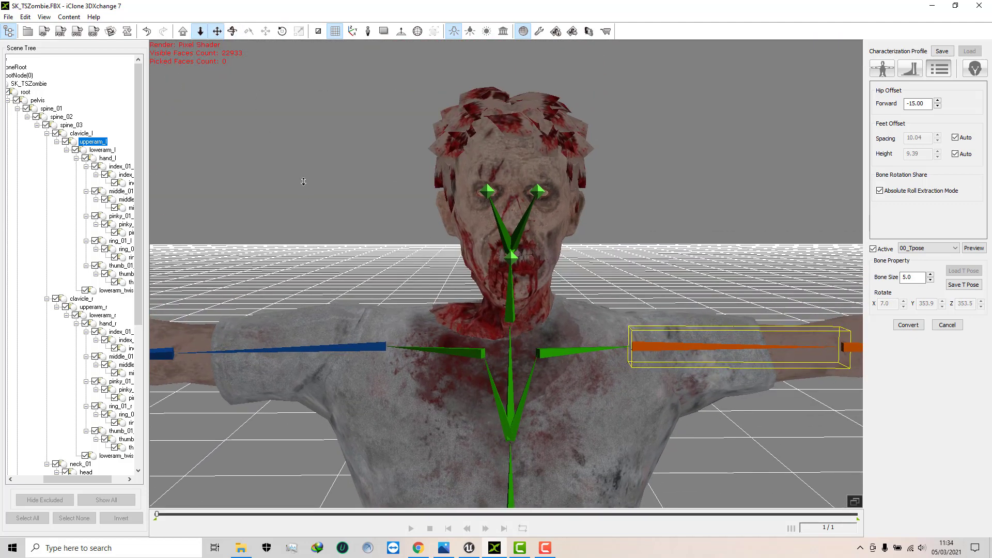
{"action": "left_click_drag", "start_coordinate": [304, 181], "coordinate": [302, 164]}
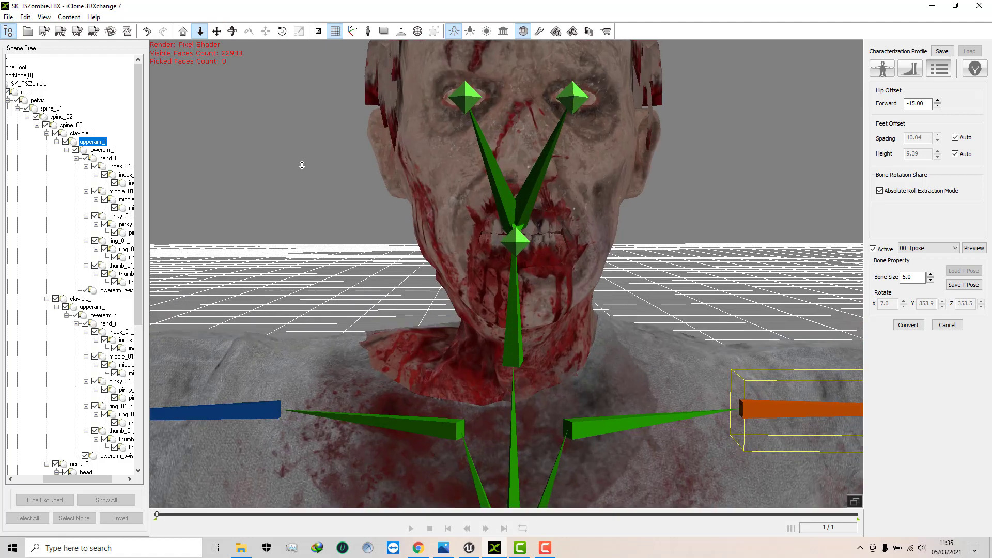
{"action": "left_click", "coordinate": [883, 69]}
{"action": "left_click", "coordinate": [975, 72]}
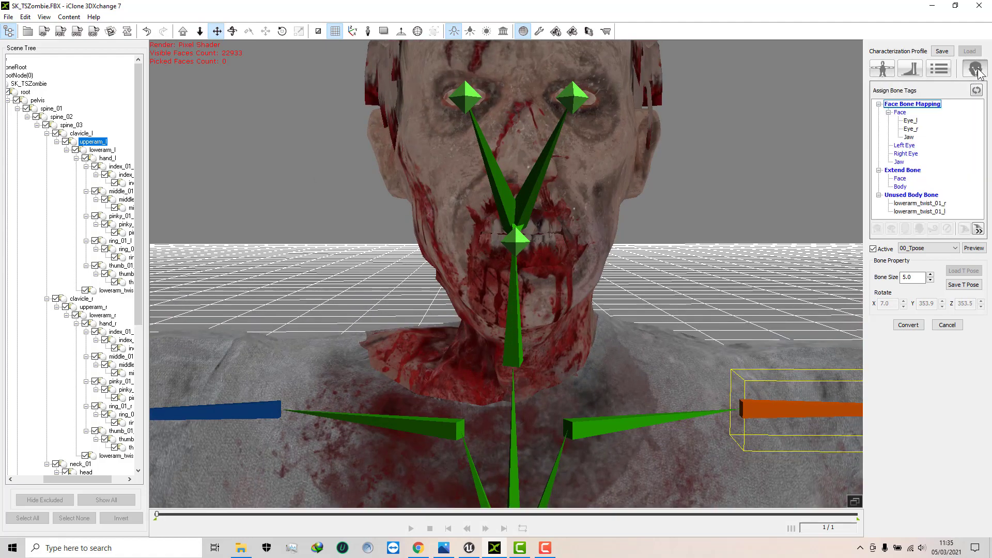
Test-rotate the Jaw bone to open the mouth and assign it to the Jaw tag
{"action": "right_click_drag", "start_coordinate": [665, 202], "coordinate": [752, 209]}
{"action": "left_click", "coordinate": [498, 233]}
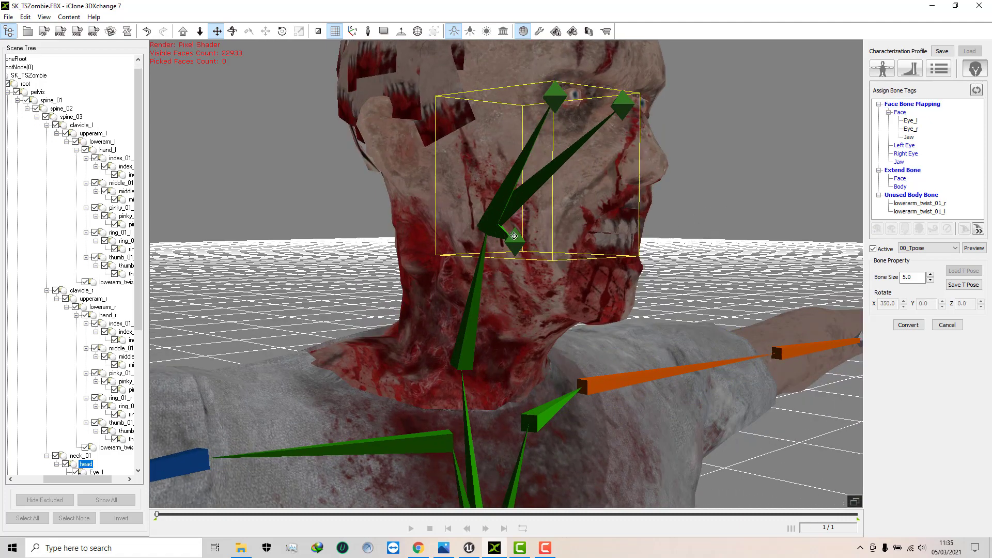
{"action": "left_click", "coordinate": [514, 236]}
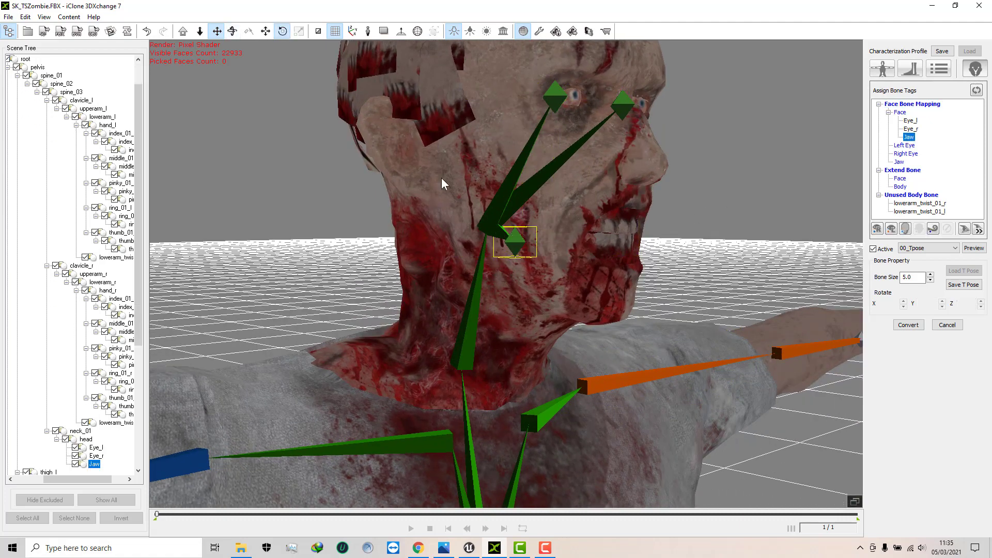
{"action": "key", "text": "e"}
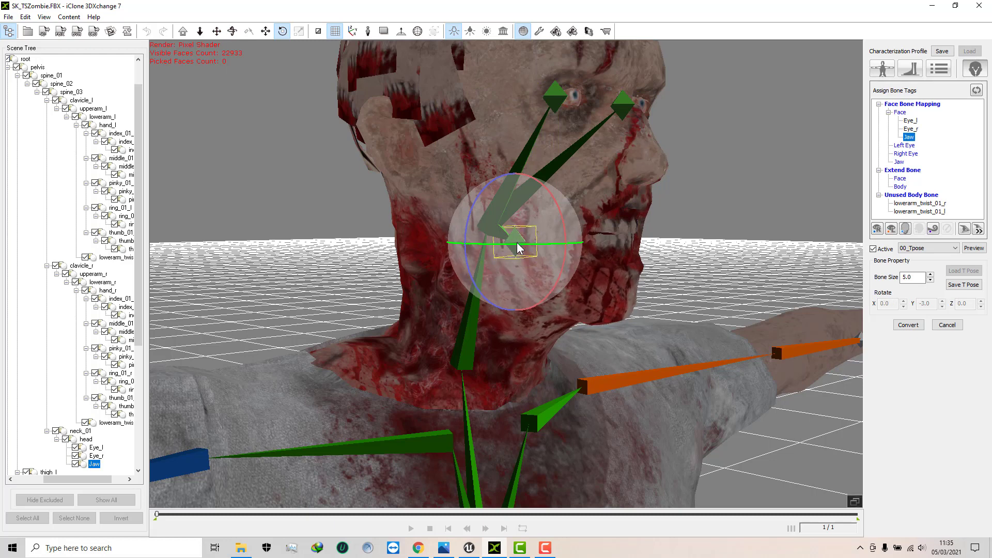
{"action": "left_click_drag", "start_coordinate": [563, 270], "coordinate": [560, 283]}
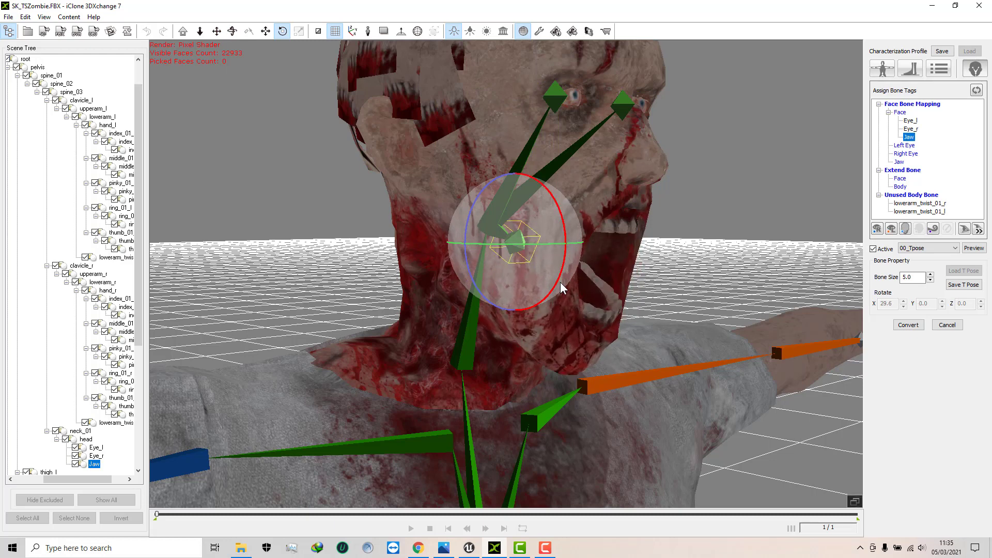
{"action": "left_click", "coordinate": [905, 231]}
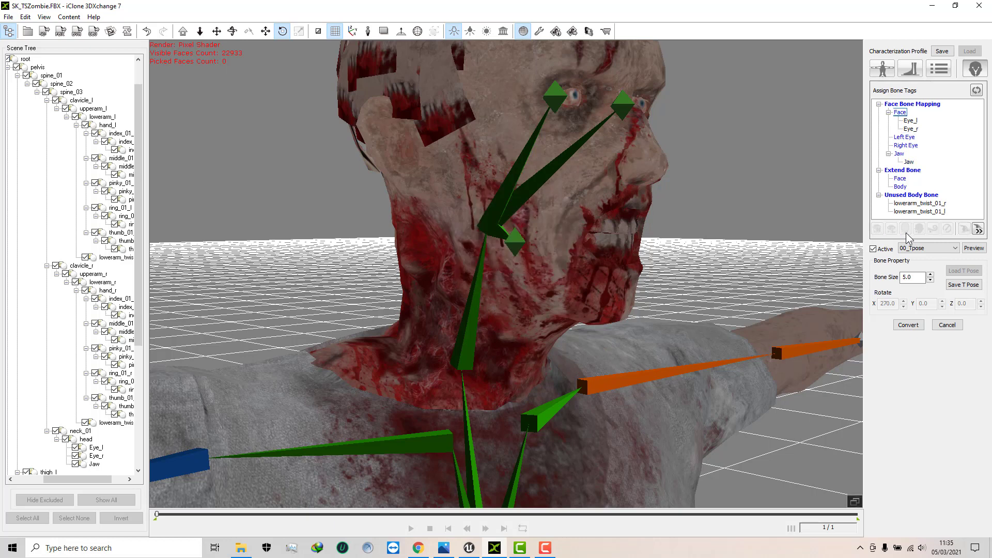
Test-rotate the Eye_r bone and assign it to the Right Eye tag
{"action": "left_click", "coordinate": [554, 97]}
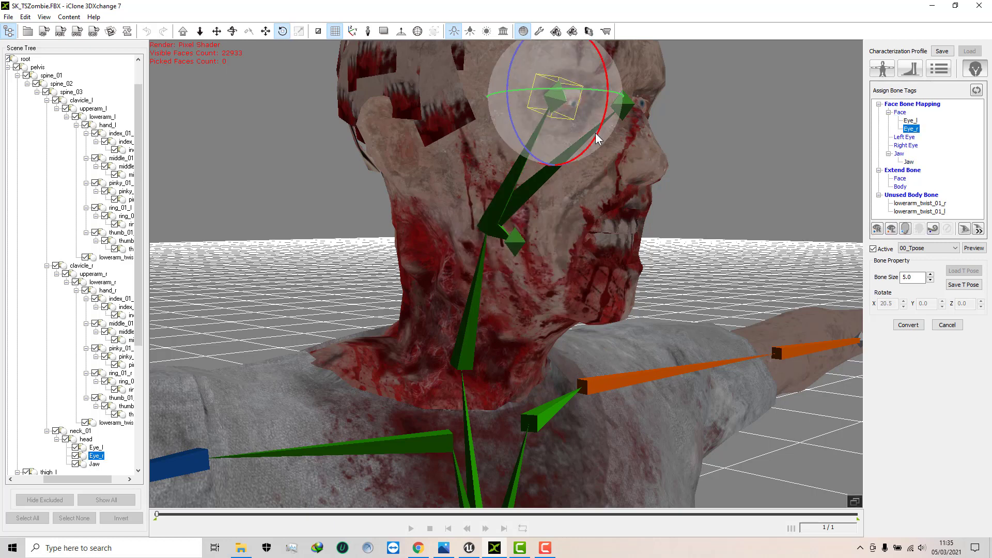
{"action": "left_click_drag", "start_coordinate": [597, 139], "coordinate": [809, 214]}
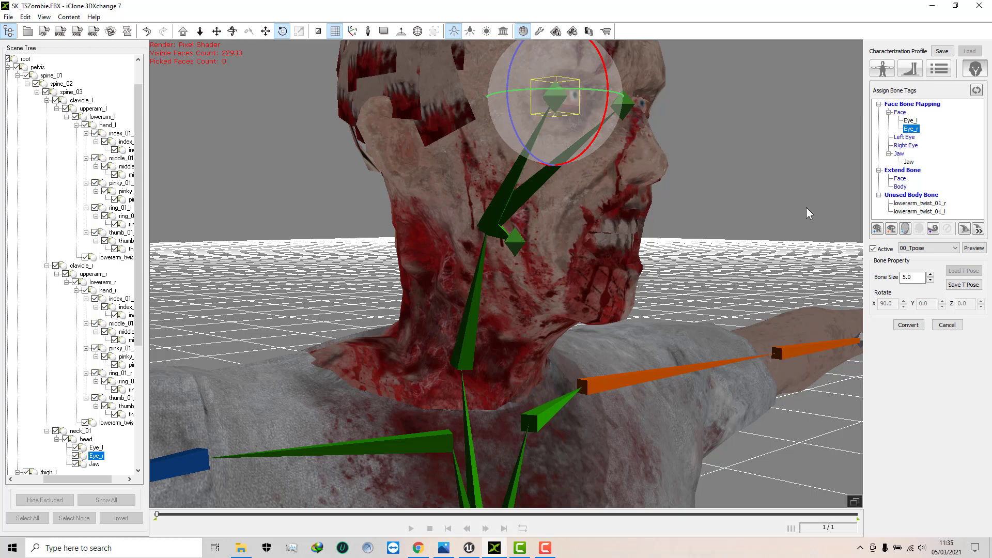
{"action": "left_click", "coordinate": [877, 229]}
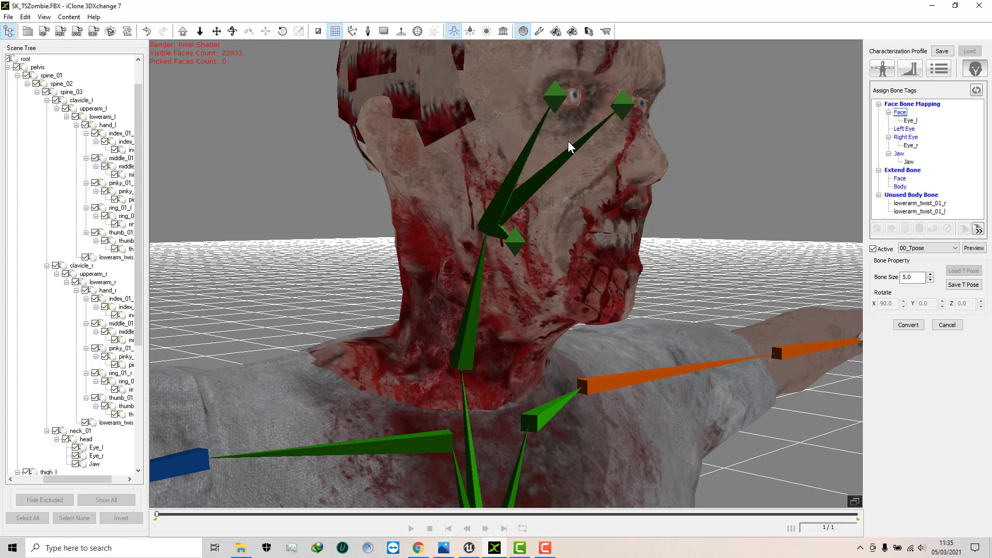
Test-rotate the Eye_l bone from the character's left side and assign it to the Left Eye tag
{"action": "left_click", "coordinate": [217, 32]}
{"action": "right_click_drag", "start_coordinate": [314, 115], "coordinate": [511, 99]}
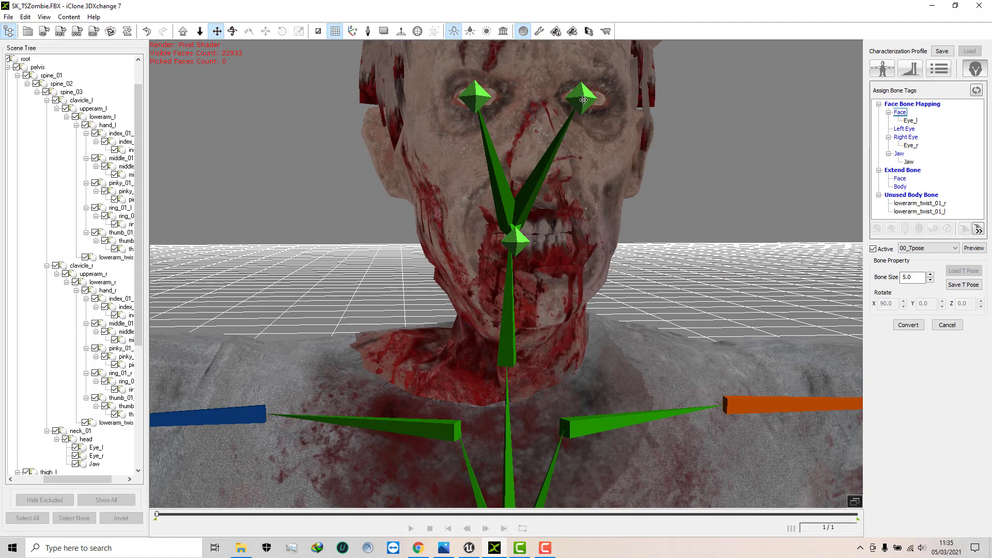
{"action": "left_click", "coordinate": [583, 100]}
{"action": "right_click_drag", "start_coordinate": [653, 180], "coordinate": [435, 213]}
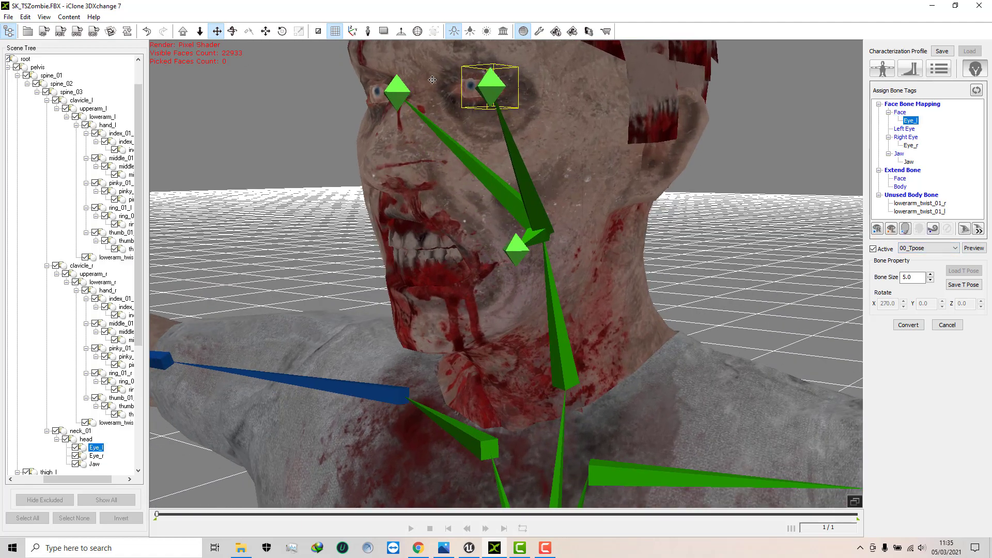
{"action": "left_click", "coordinate": [282, 31]}
{"action": "left_click_drag", "start_coordinate": [526, 143], "coordinate": [459, 125]}
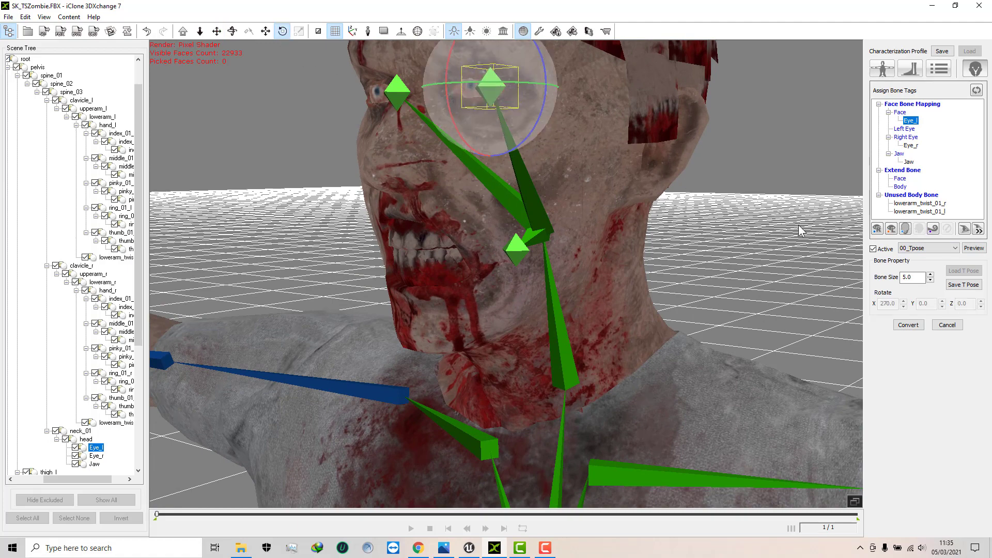
{"action": "left_click", "coordinate": [891, 229]}
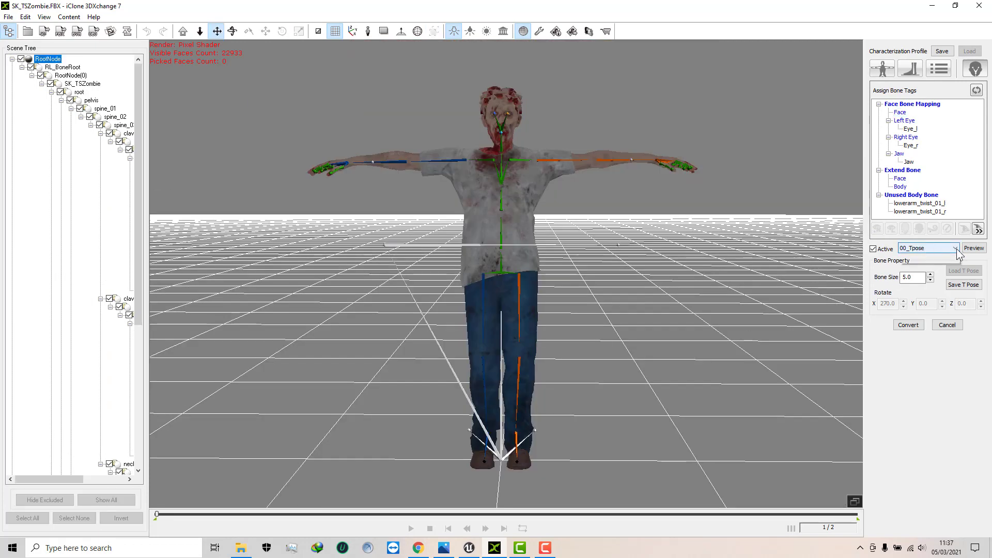
Preview the 06_Lower02 Calibration motion on the zombie and stop the playback
{"action": "left_click", "coordinate": [954, 248]}
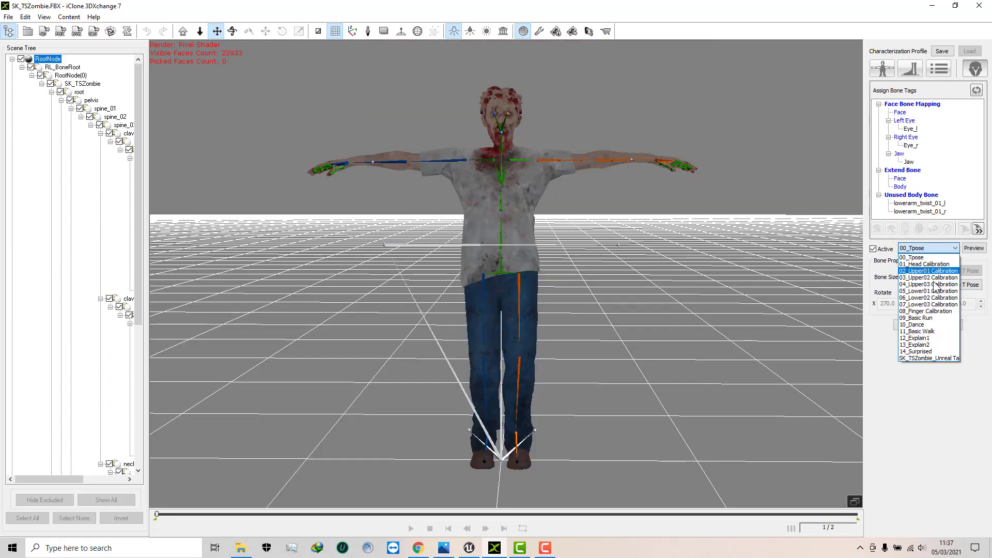
{"action": "left_click", "coordinate": [933, 300]}
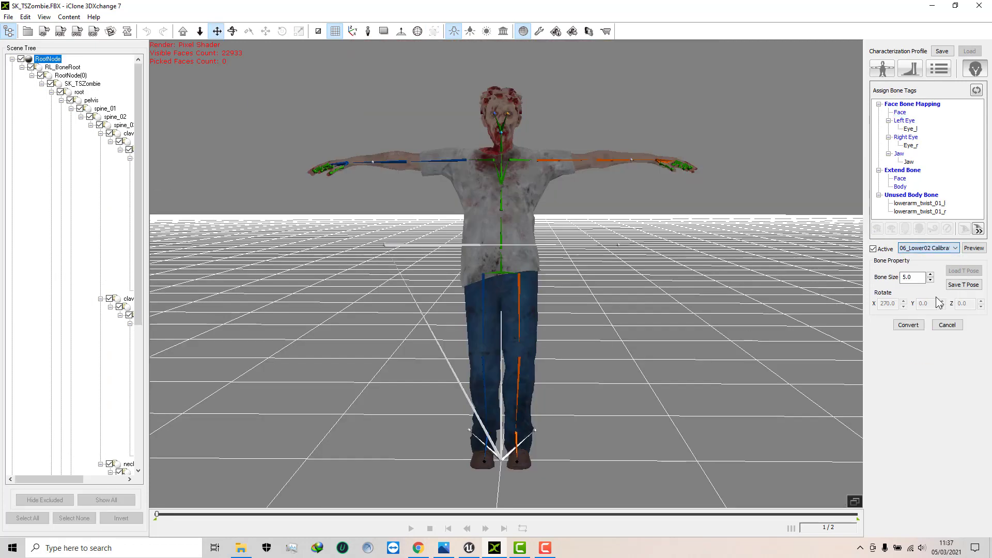
{"action": "left_click", "coordinate": [973, 248]}
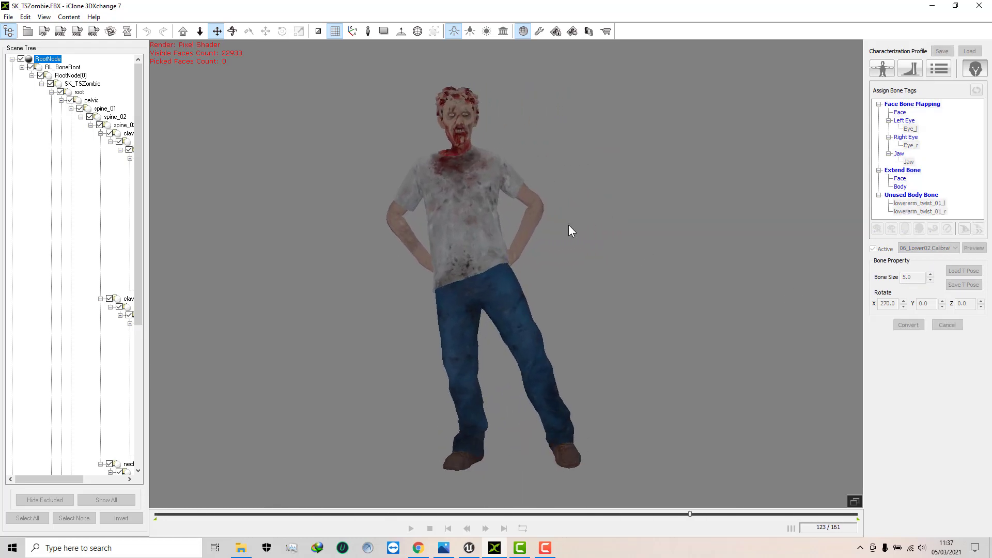
{"action": "left_click", "coordinate": [429, 528]}
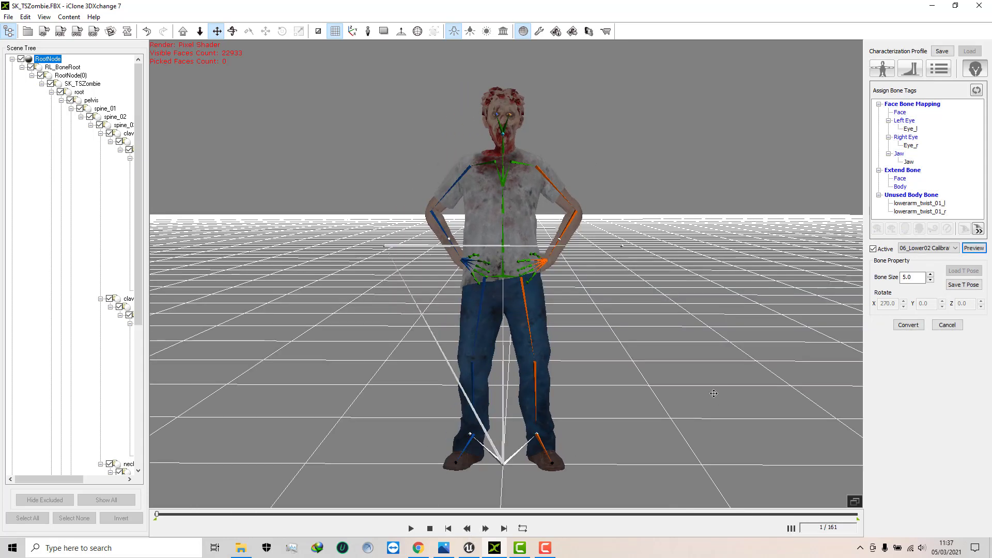
With the characterization inactive, rotate clavicle_l and clavicle_r slightly upward, and reactivate it to check the hands-on-hips pose
{"action": "left_click", "coordinate": [873, 250]}
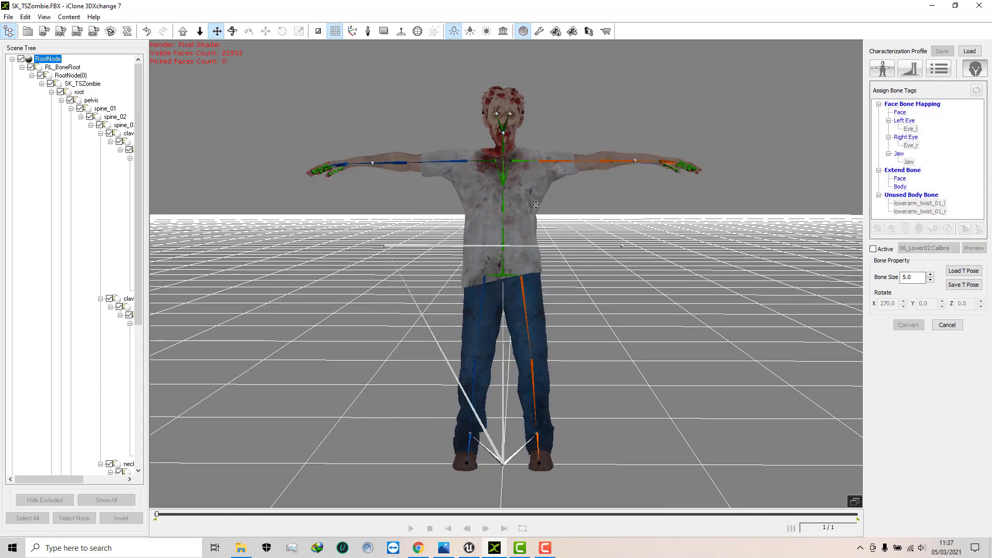
{"action": "left_click", "coordinate": [523, 162]}
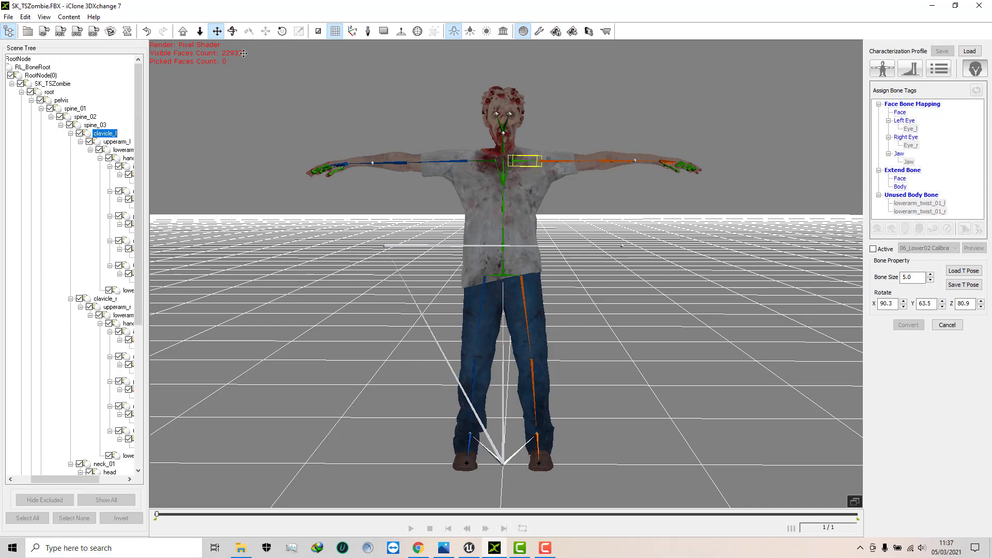
{"action": "left_click", "coordinate": [282, 32]}
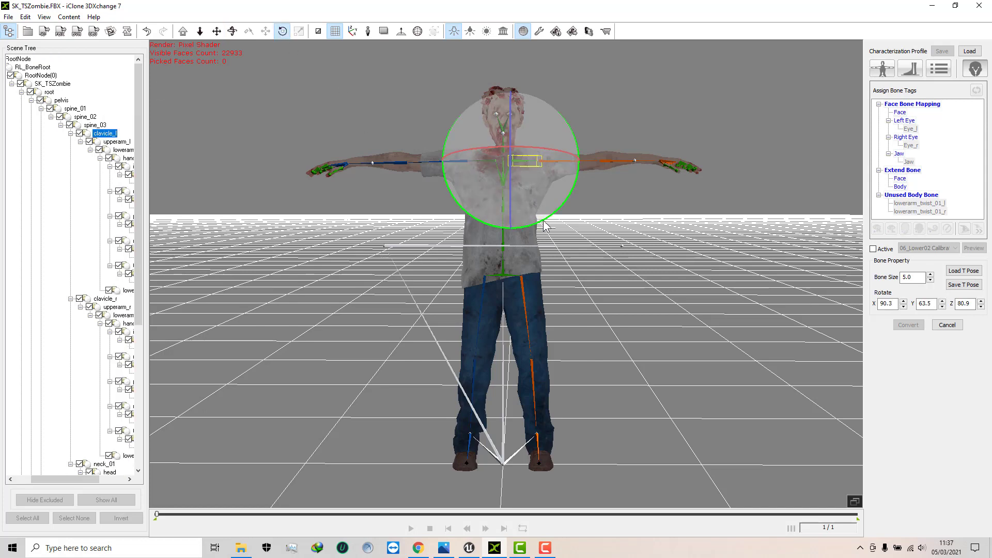
{"action": "left_click_drag", "start_coordinate": [544, 219], "coordinate": [542, 212]}
{"action": "left_click", "coordinate": [487, 161]}
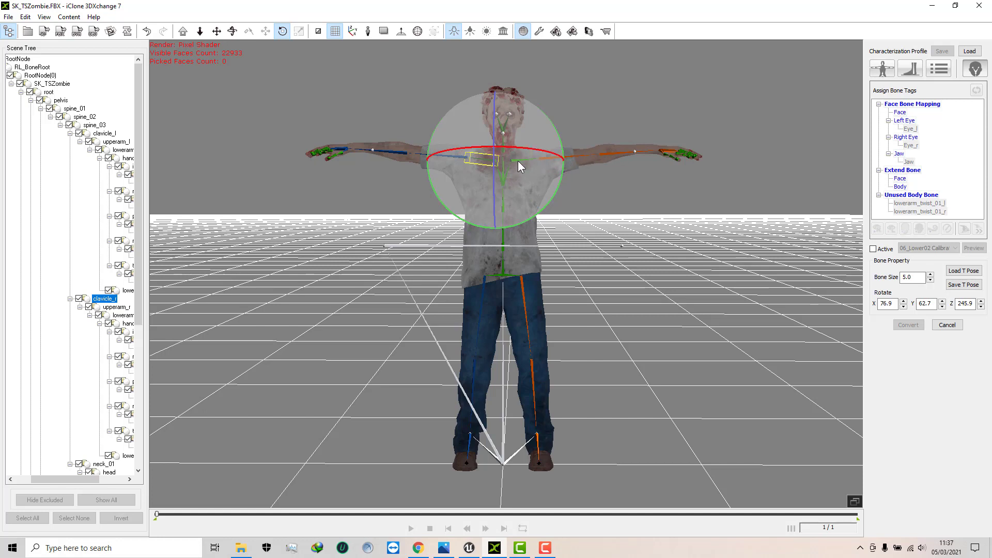
{"action": "left_click", "coordinate": [874, 249]}
{"action": "right_click_drag", "start_coordinate": [612, 289], "coordinate": [682, 258]}
{"action": "right_click_drag", "start_coordinate": [532, 267], "coordinate": [436, 267]}
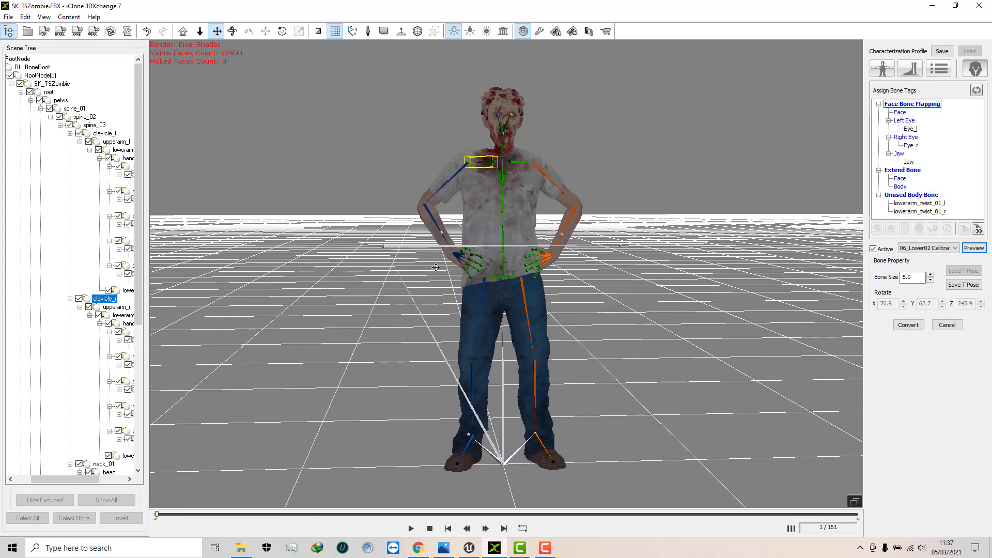
With the characterization inactive, rotate upperarm_l and upperarm_r slightly upward, and reactivate it to check the arms
{"action": "left_click", "coordinate": [873, 248]}
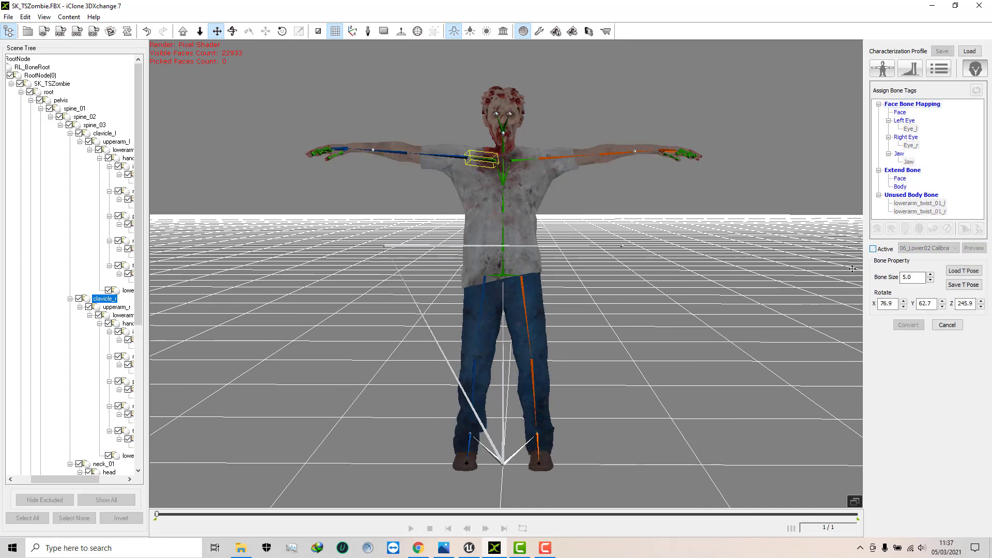
{"action": "left_click", "coordinate": [552, 158]}
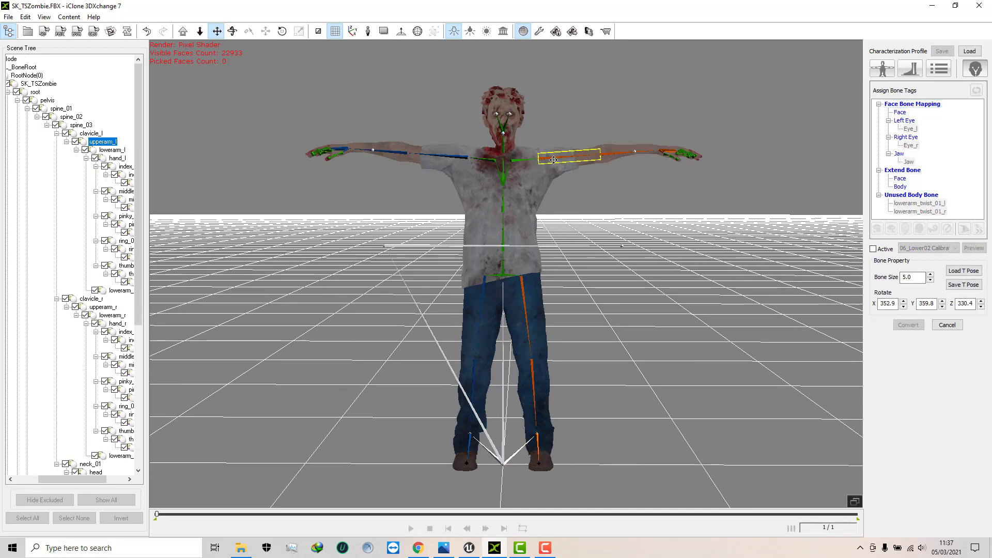
{"action": "left_click", "coordinate": [283, 31]}
{"action": "left_click_drag", "start_coordinate": [506, 216], "coordinate": [491, 204]}
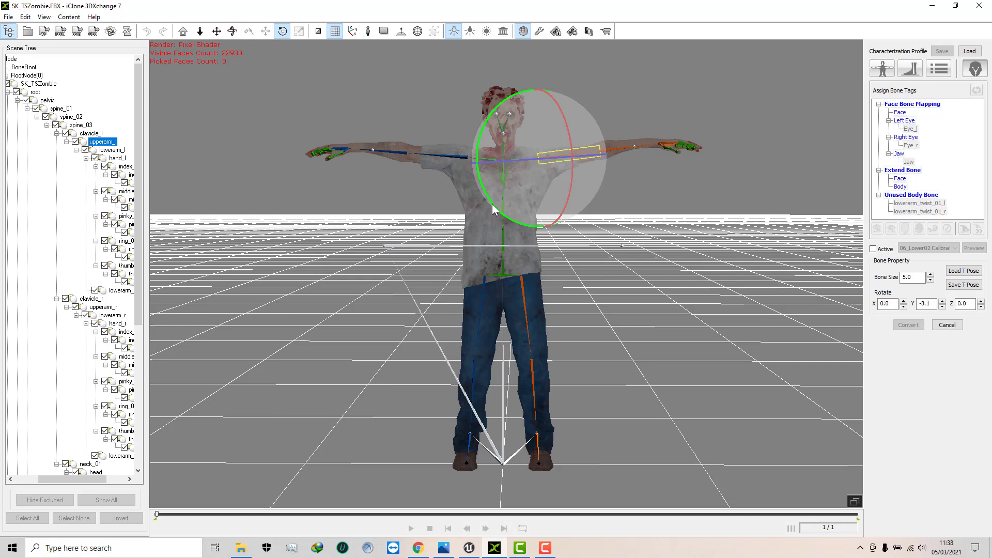
{"action": "left_click", "coordinate": [456, 156]}
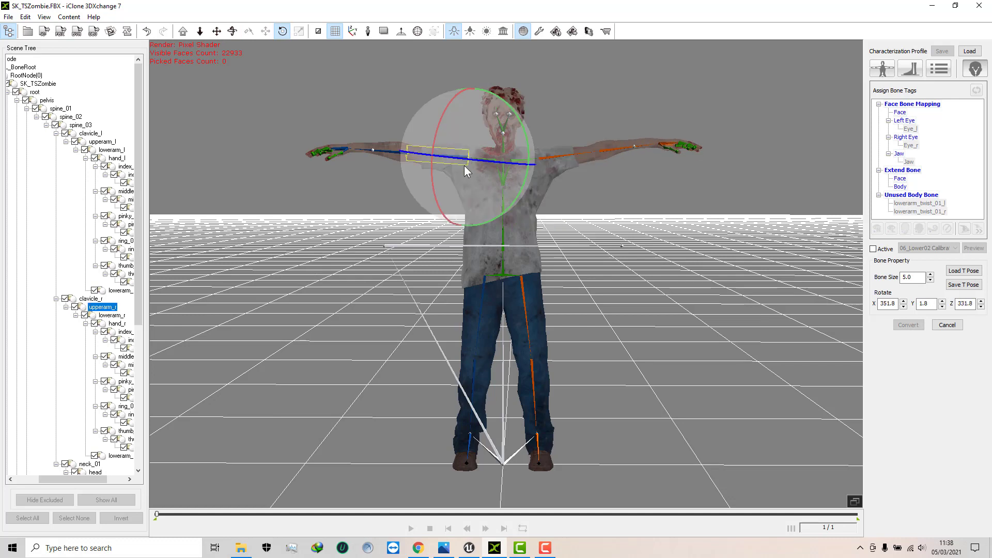
{"action": "left_click_drag", "start_coordinate": [503, 216], "coordinate": [496, 223]}
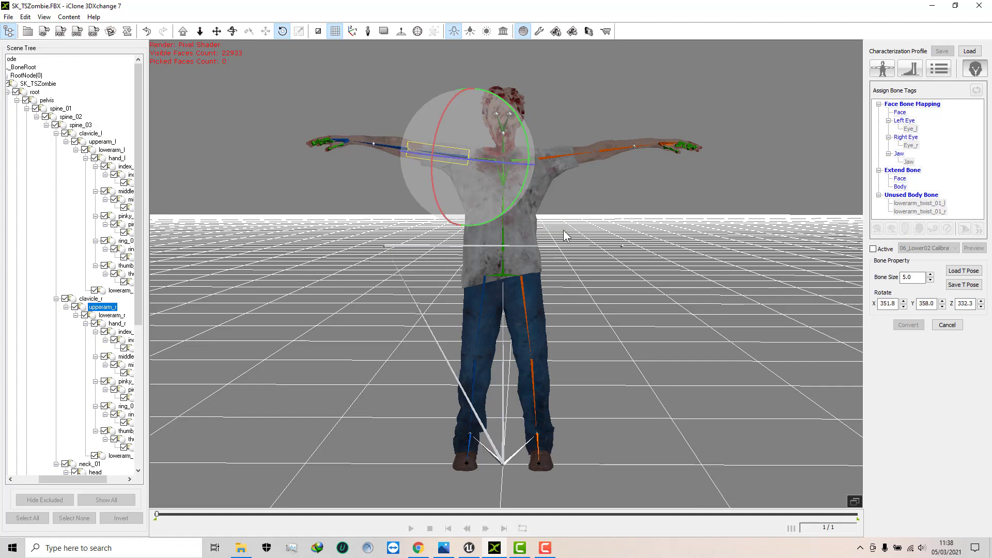
{"action": "left_click", "coordinate": [873, 249]}
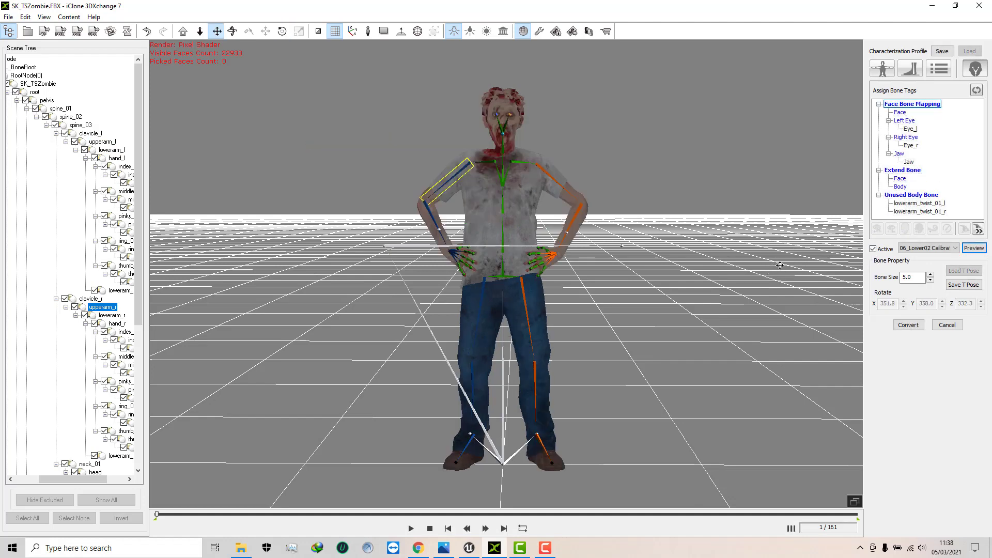
Preview the 00_Tpose motion and convert the characterized zombie to a non-standard character
{"action": "left_click", "coordinate": [199, 31]}
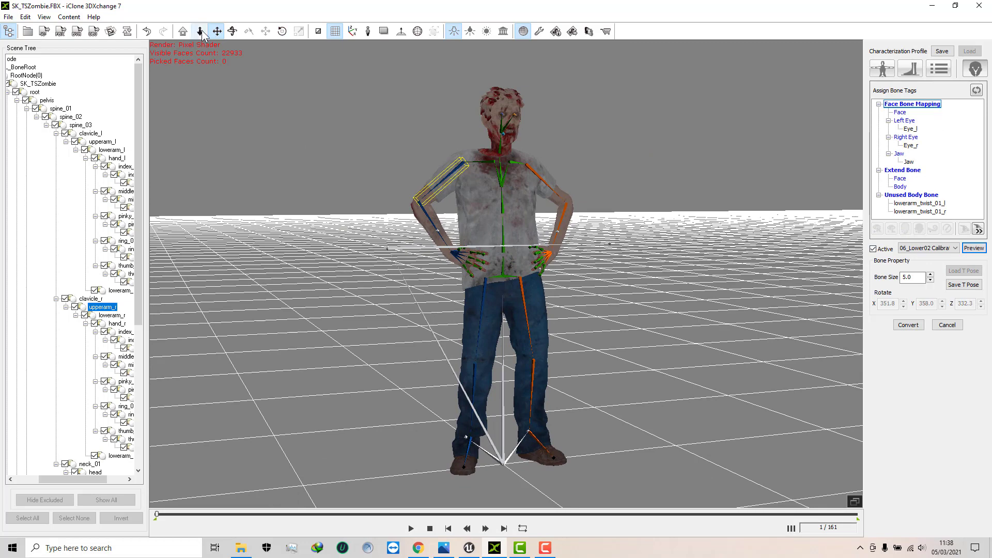
{"action": "left_click_drag", "start_coordinate": [400, 251], "coordinate": [399, 164]}
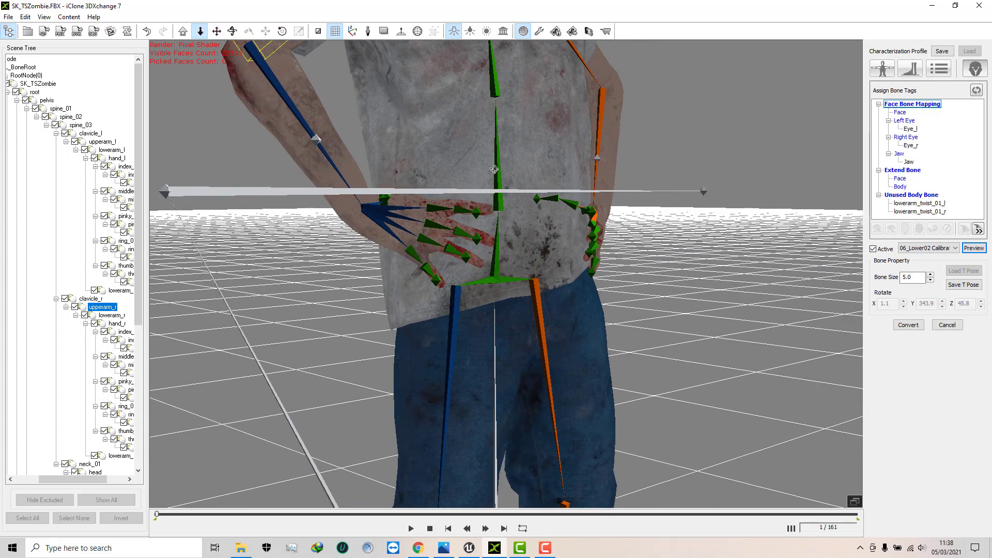
{"action": "right_click_drag", "start_coordinate": [289, 187], "coordinate": [307, 187]}
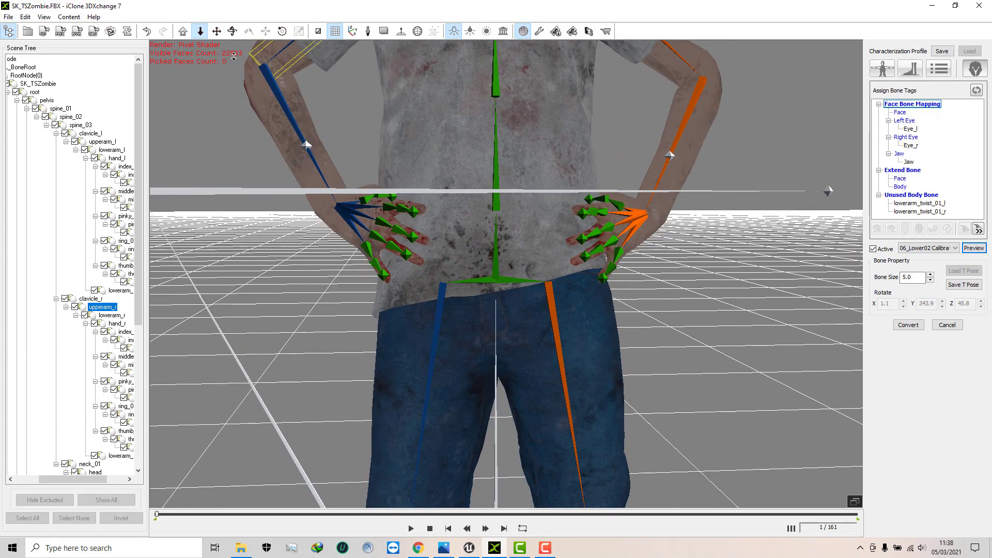
{"action": "left_click_drag", "start_coordinate": [374, 229], "coordinate": [467, 271]}
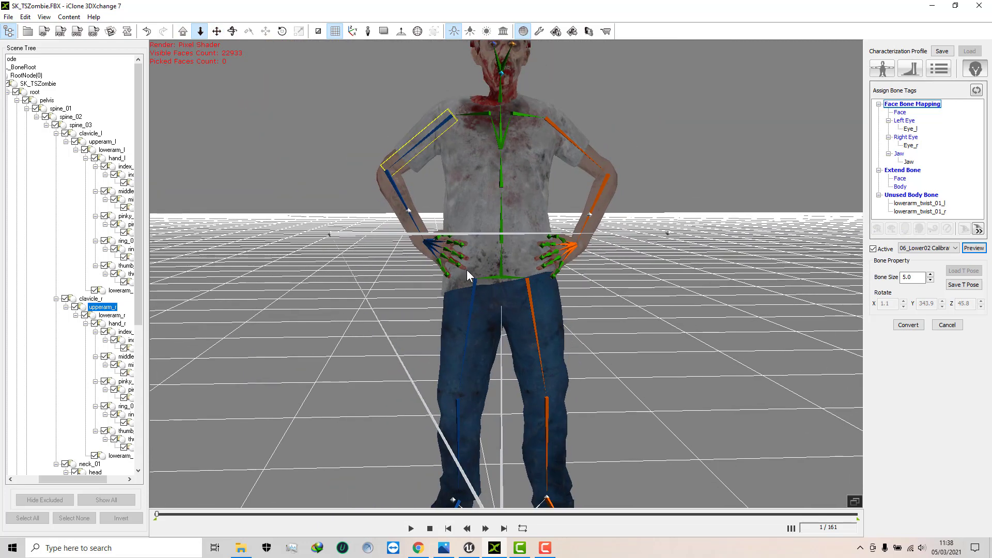
{"action": "left_click", "coordinate": [955, 249]}
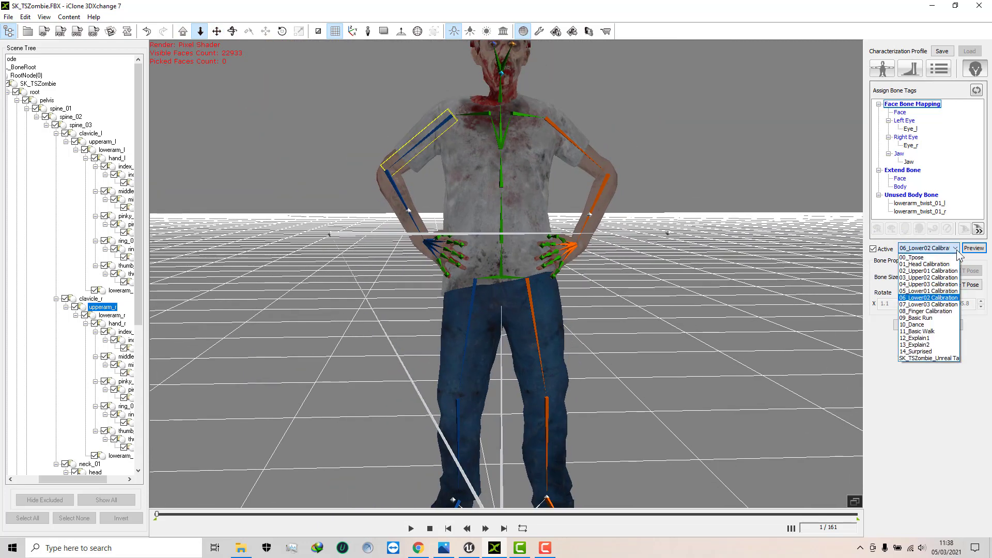
{"action": "left_click", "coordinate": [925, 257]}
{"action": "left_click", "coordinate": [974, 248]}
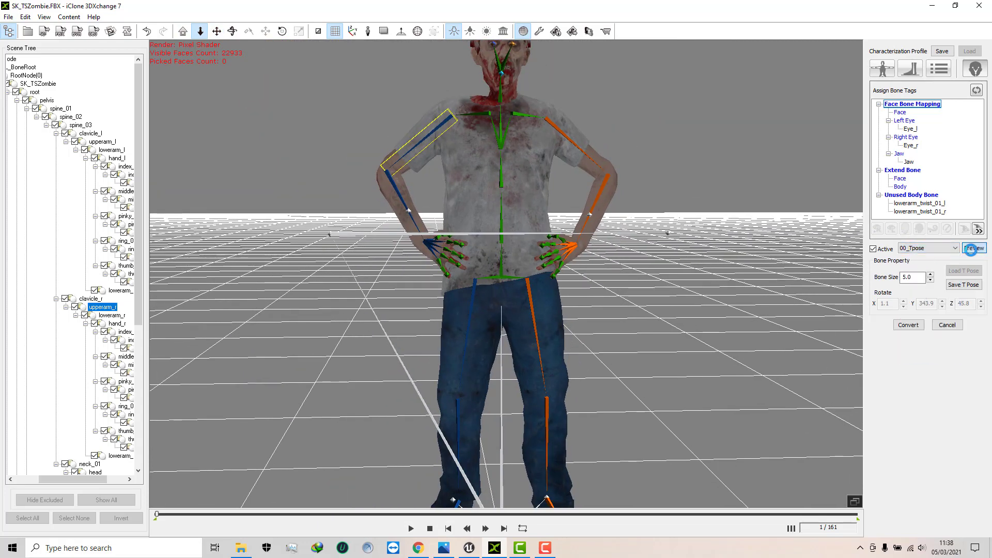
{"action": "left_click", "coordinate": [908, 325]}
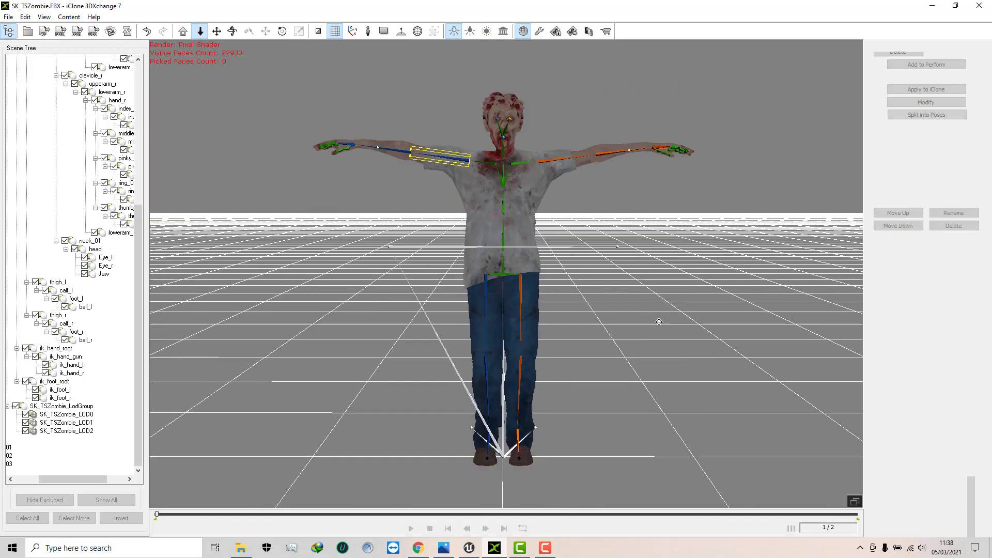
{"action": "left_click", "coordinate": [571, 303]}
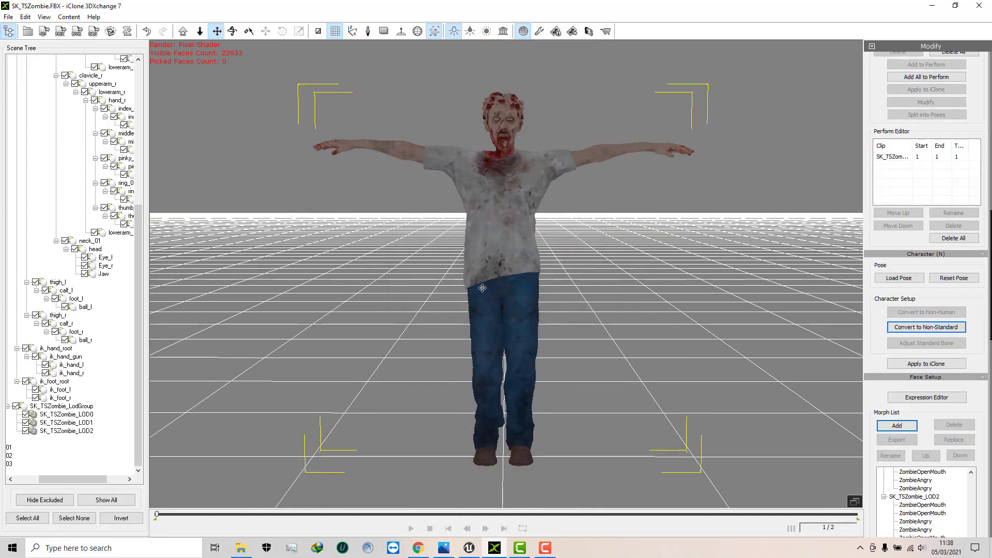
Frame the zombie's face close up and open the Expression Editor
{"action": "right_click_drag", "start_coordinate": [539, 273], "coordinate": [490, 270]}
{"action": "left_click_drag", "start_coordinate": [489, 212], "coordinate": [505, 187]}
{"action": "left_click", "coordinate": [200, 31]}
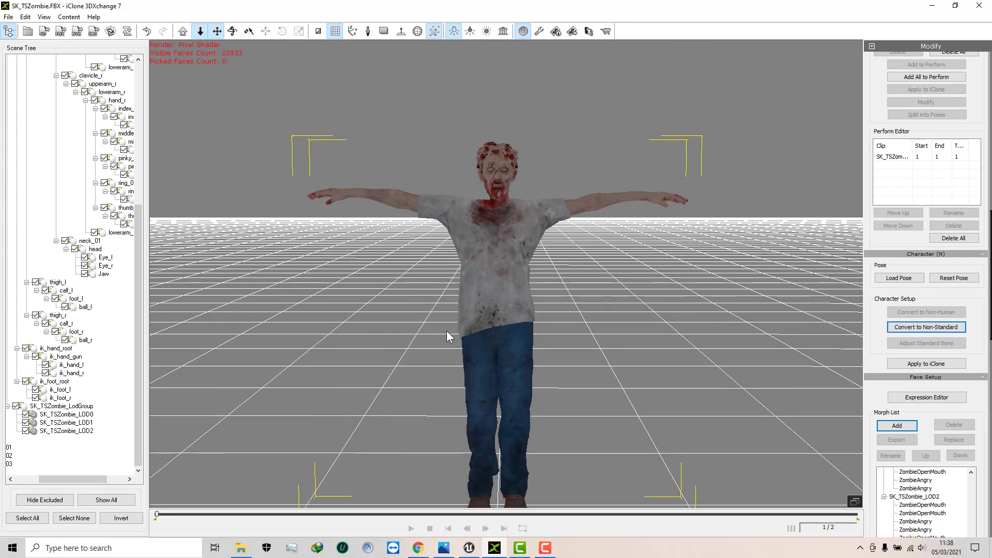
{"action": "left_click_drag", "start_coordinate": [450, 336], "coordinate": [455, 300]}
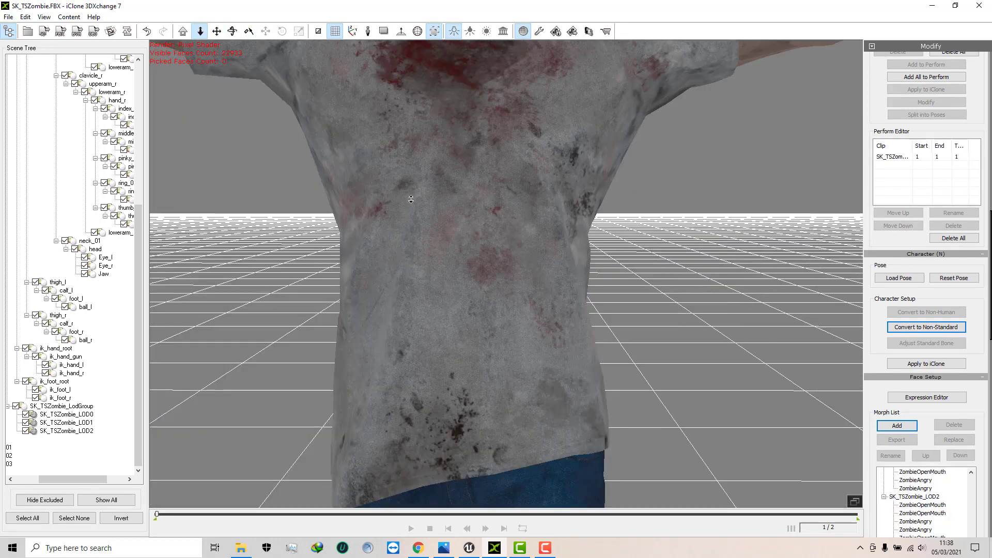
{"action": "left_click", "coordinate": [219, 32]}
{"action": "left_click_drag", "start_coordinate": [390, 110], "coordinate": [452, 279]}
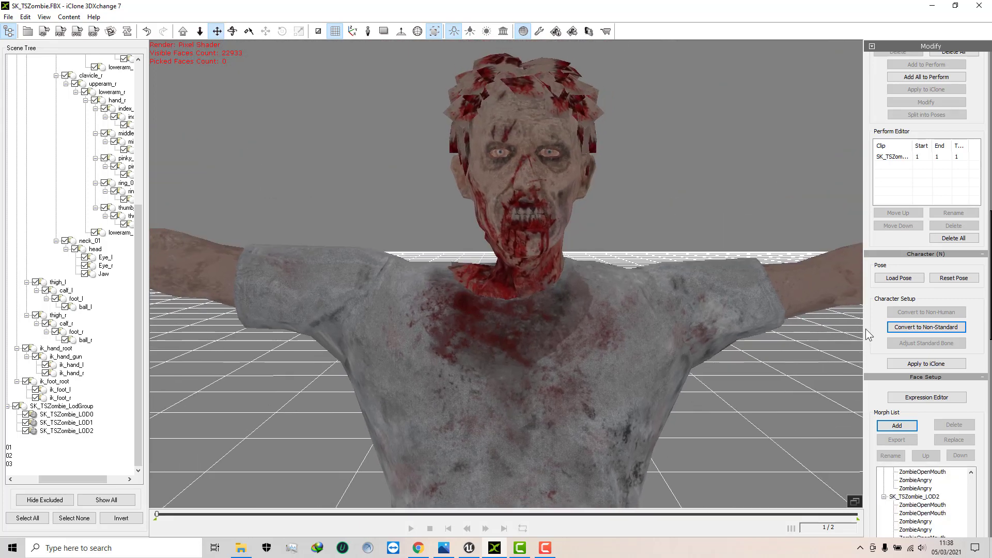
{"action": "left_click", "coordinate": [911, 398]}
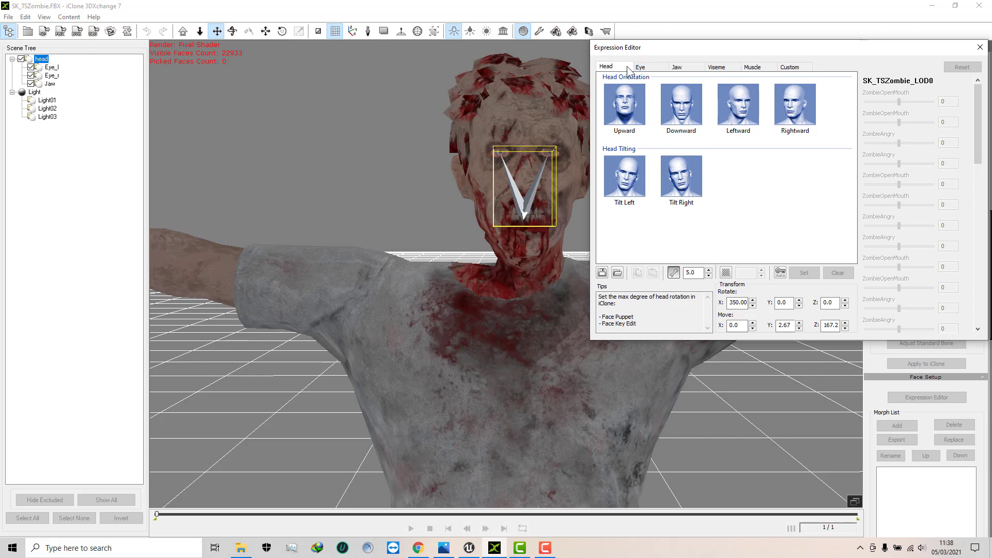
Rotate the Jaw bone open to about X 298 and set it as the Drop Jaw expression
{"action": "left_click", "coordinate": [677, 67]}
{"action": "left_click", "coordinate": [635, 108]}
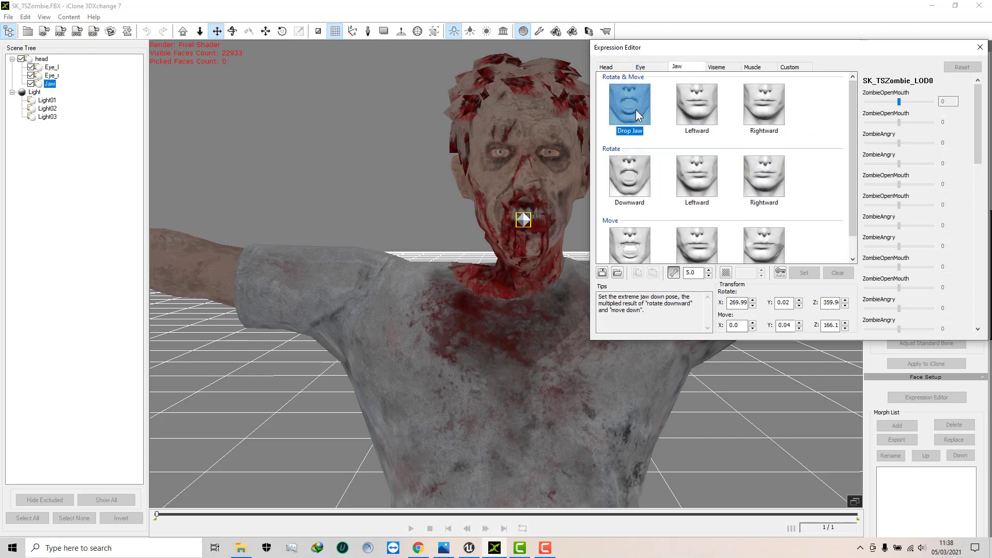
{"action": "left_click", "coordinate": [282, 31]}
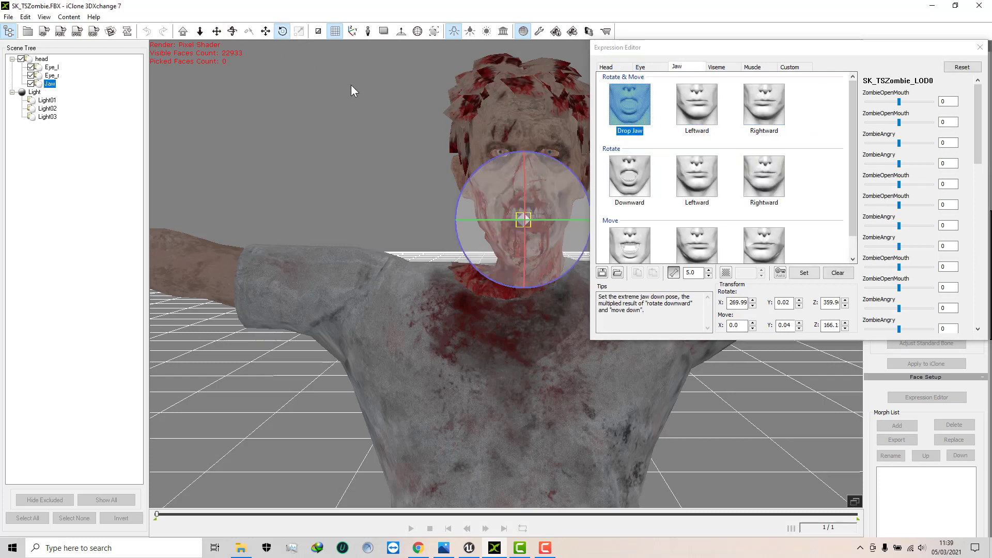
{"action": "left_click_drag", "start_coordinate": [526, 252], "coordinate": [525, 267]}
{"action": "left_click", "coordinate": [805, 273]}
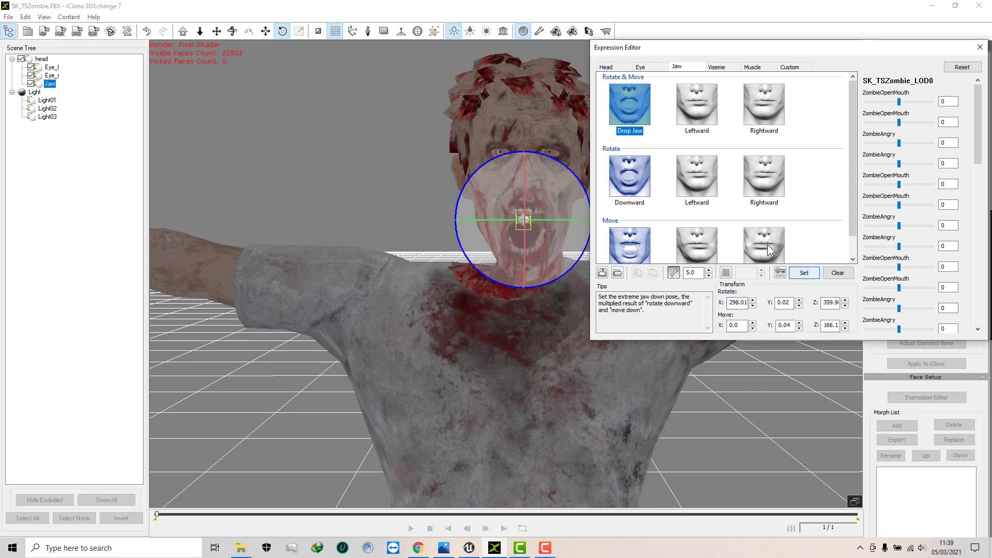
Rotate the Jaw bone to about Y 8.6 and Z 6 and set it as the Rotate & Move Leftward expression
{"action": "left_click", "coordinate": [697, 116]}
{"action": "left_click", "coordinate": [557, 220]}
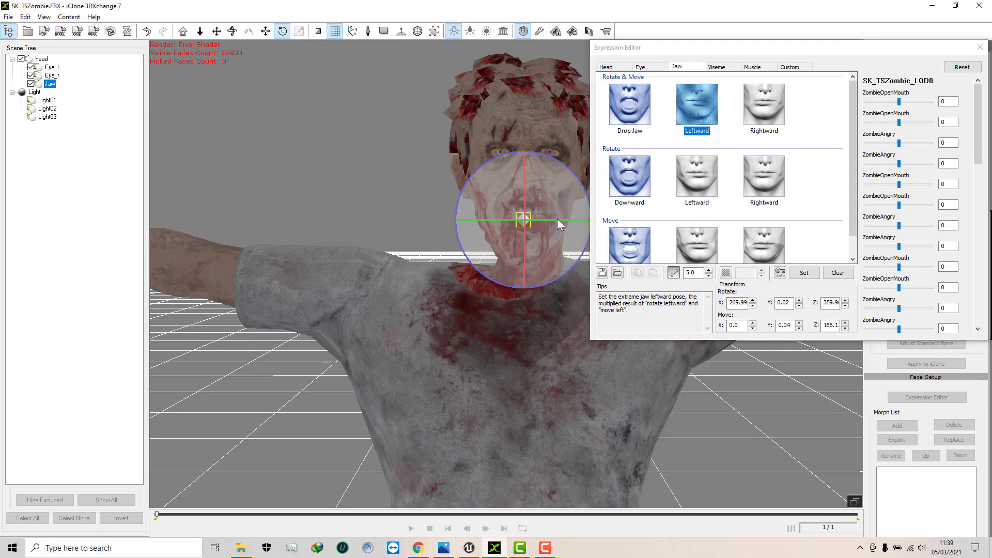
{"action": "left_click_drag", "start_coordinate": [558, 219], "coordinate": [551, 219]}
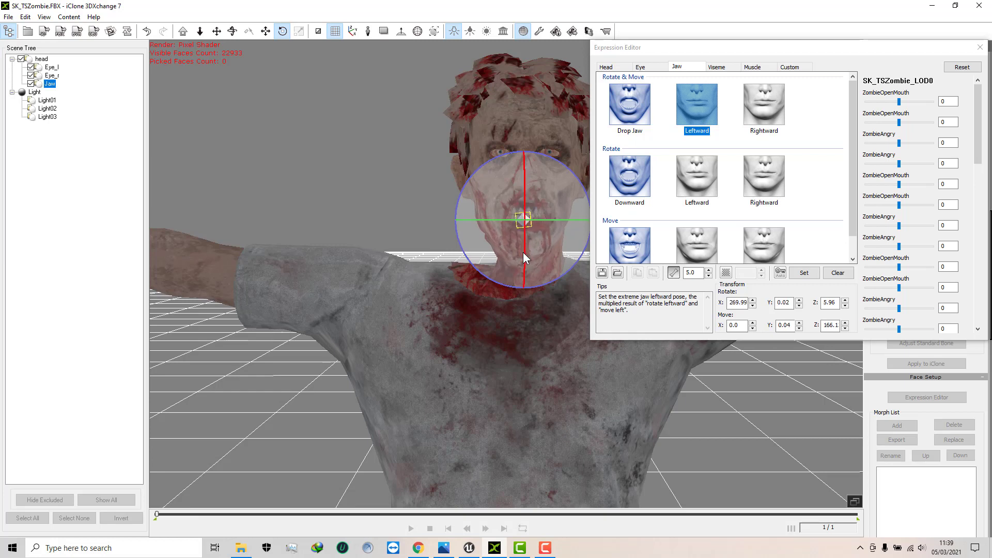
{"action": "left_click_drag", "start_coordinate": [493, 285], "coordinate": [498, 283]}
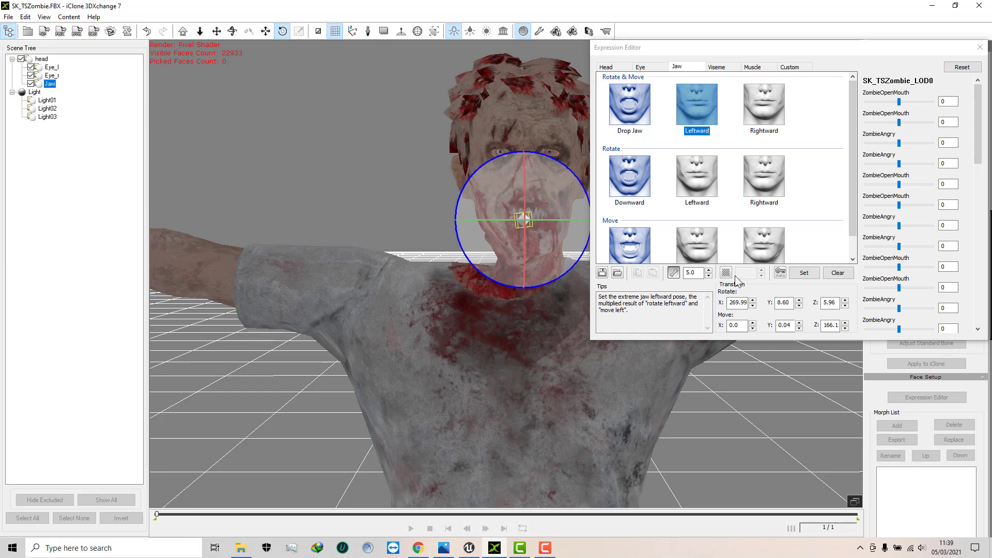
{"action": "left_click", "coordinate": [795, 275]}
Rotate the Jaw bone to about Y 349 and set it as the Rotate & Move Rightward expression
{"action": "left_click", "coordinate": [762, 111]}
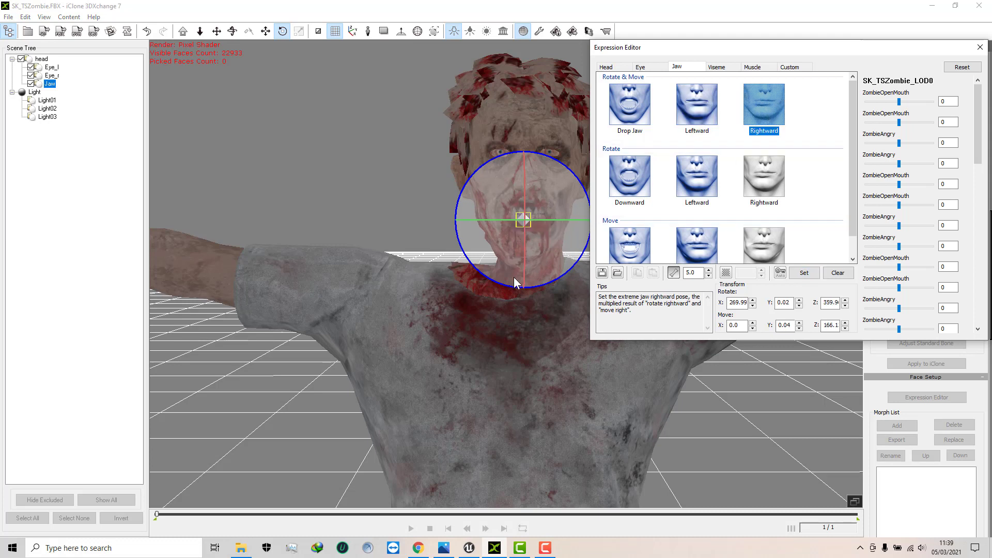
{"action": "left_click_drag", "start_coordinate": [547, 281], "coordinate": [541, 281]}
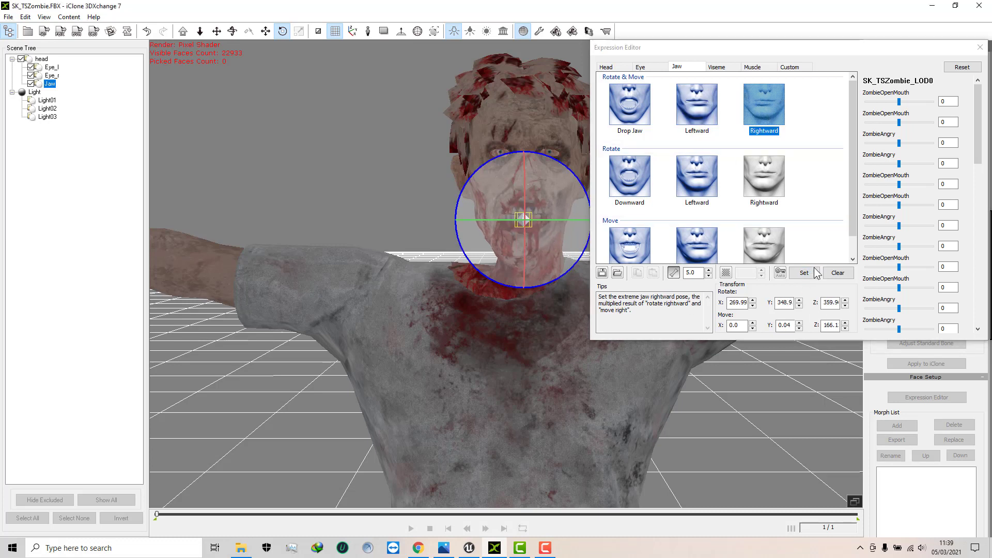
{"action": "left_click", "coordinate": [804, 274]}
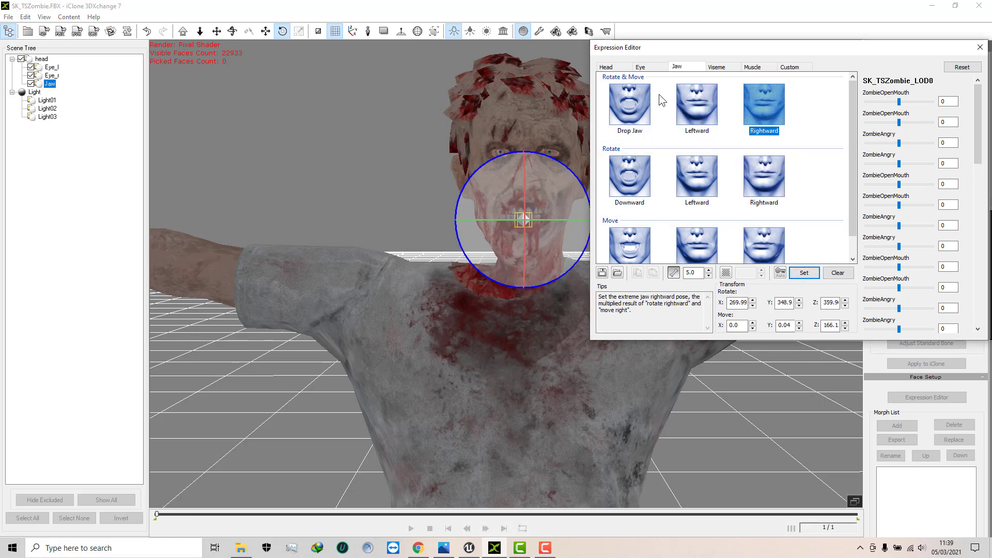
Select the Both Eyes Rightward expression, frame the eyes close up and set the bone size to 1.0
{"action": "left_click", "coordinate": [719, 70]}
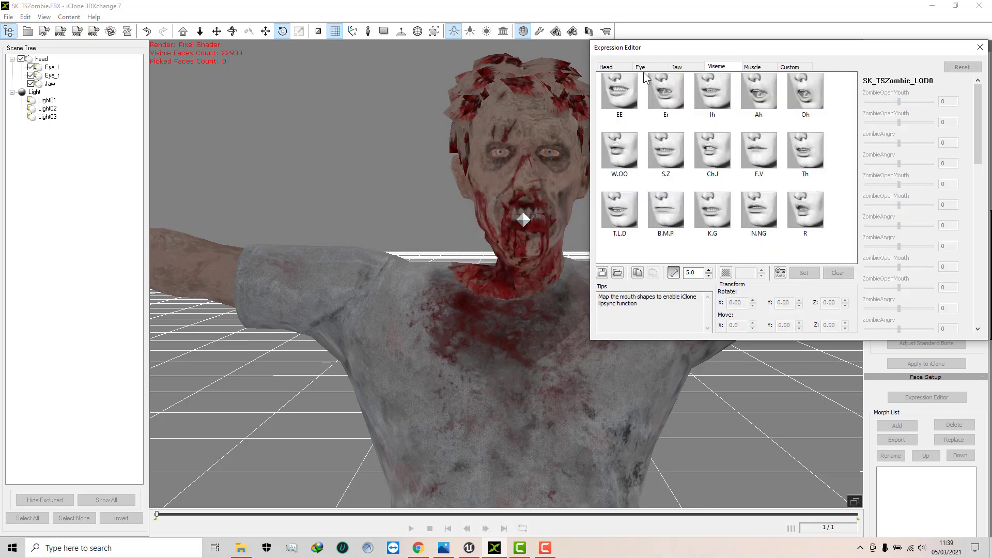
{"action": "left_click", "coordinate": [640, 68]}
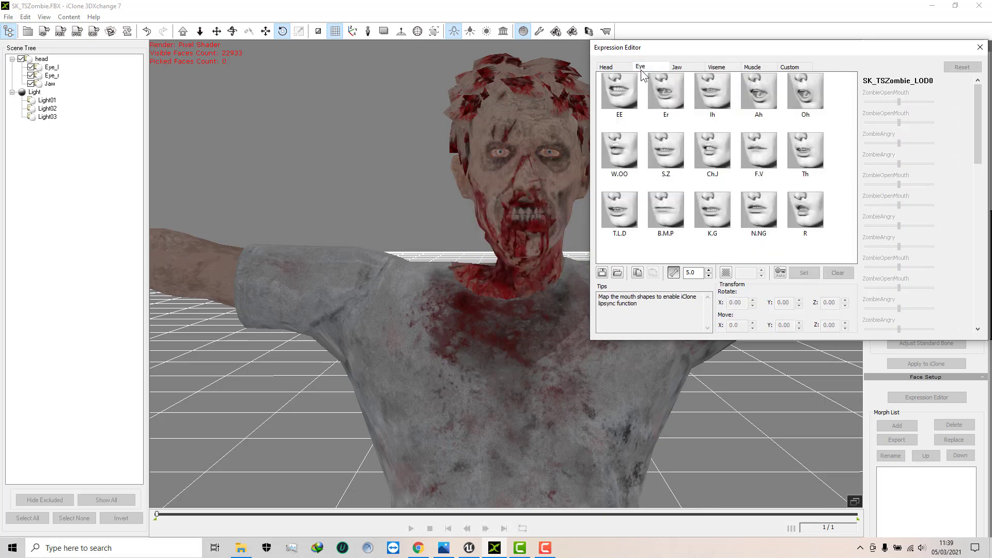
{"action": "left_click", "coordinate": [216, 32]}
{"action": "left_click_drag", "start_coordinate": [312, 118], "coordinate": [290, 177]}
{"action": "left_click", "coordinate": [200, 32]}
{"action": "left_click", "coordinate": [624, 111]}
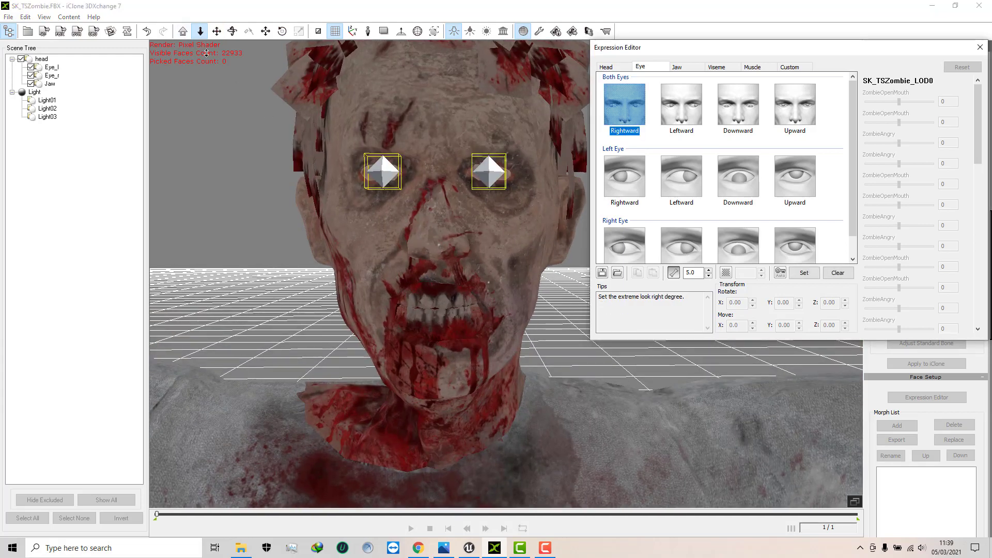
{"action": "left_click", "coordinate": [709, 275]}
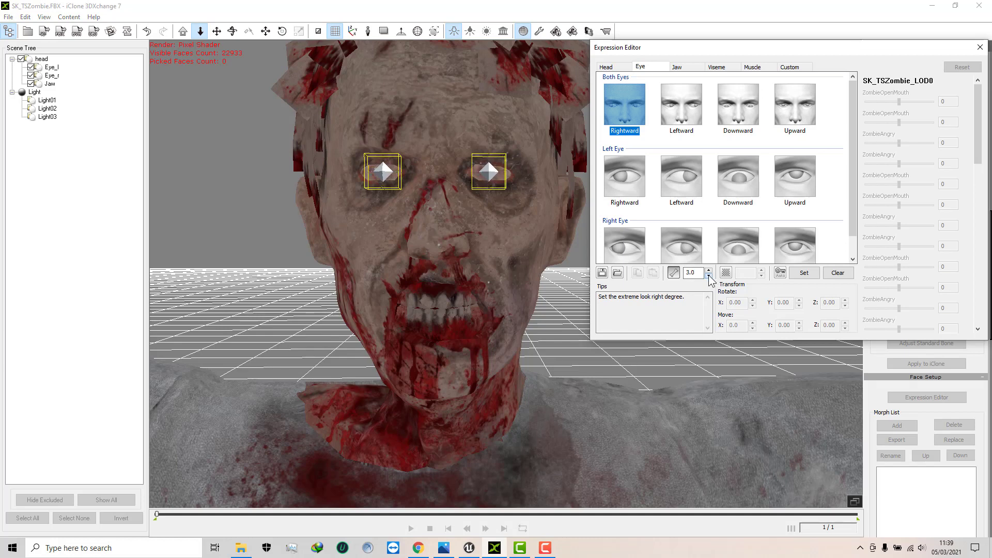
{"action": "left_click", "coordinate": [277, 32]}
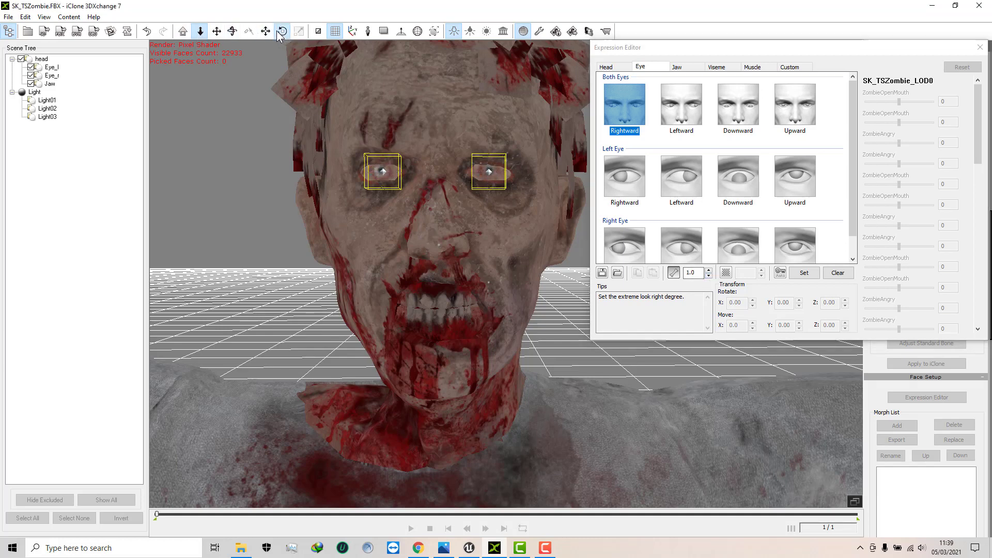
Try to rotate both eye bones together for the Both Eyes Rightward expression
{"action": "left_click_drag", "start_coordinate": [460, 170], "coordinate": [432, 185]}
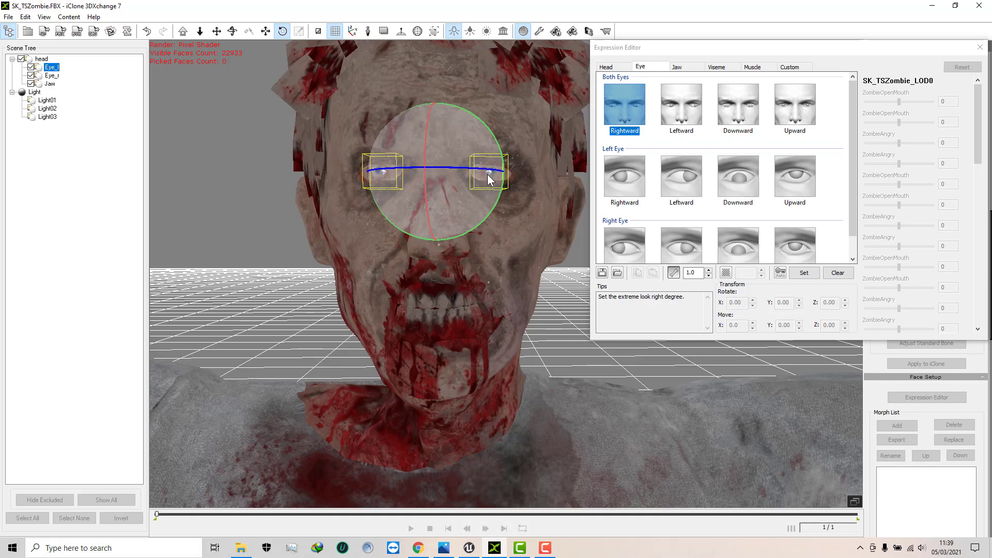
{"action": "left_click", "coordinate": [637, 189]}
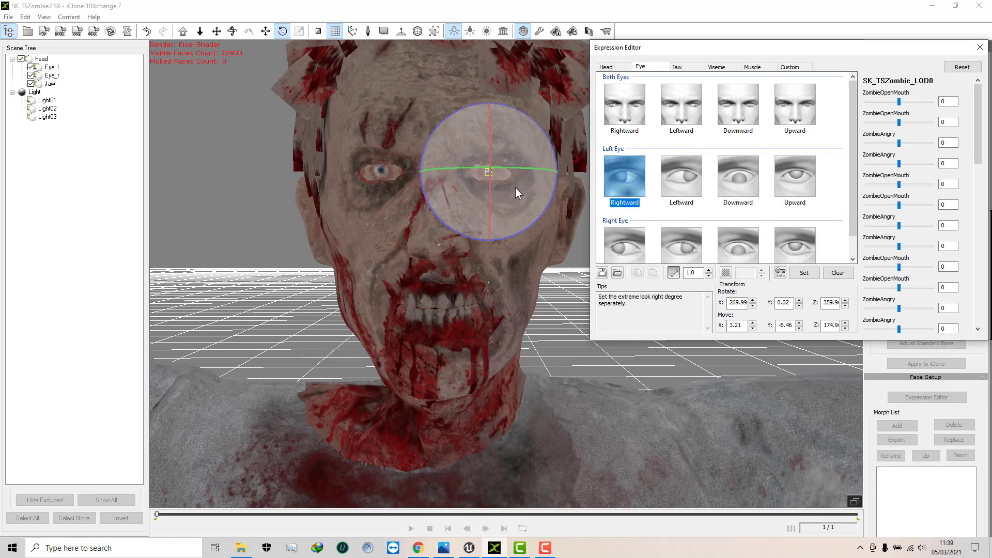
{"action": "left_click", "coordinate": [628, 107]}
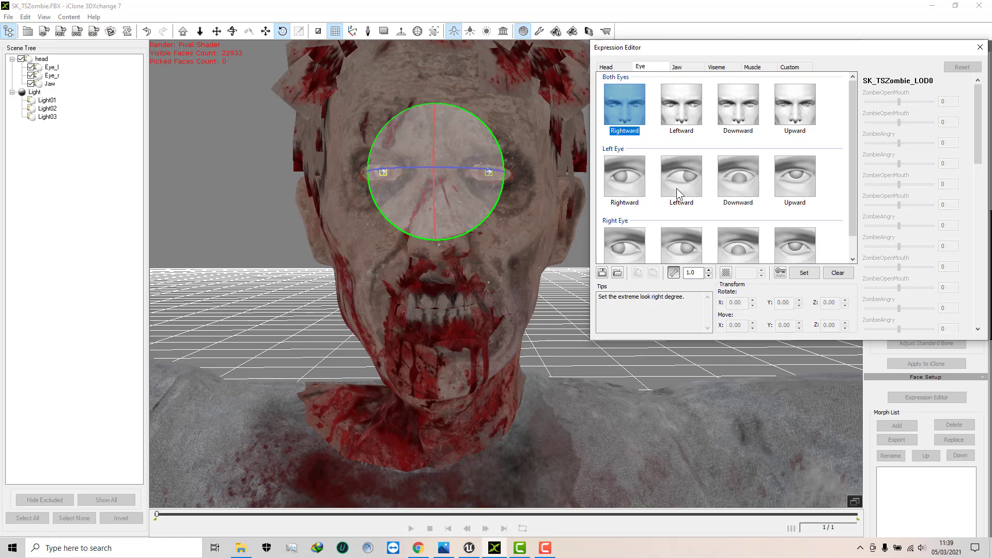
Rotate the left eye bone about 37 degrees toward the character's right and set it as the Left Eye Rightward expression
{"action": "left_click", "coordinate": [628, 190]}
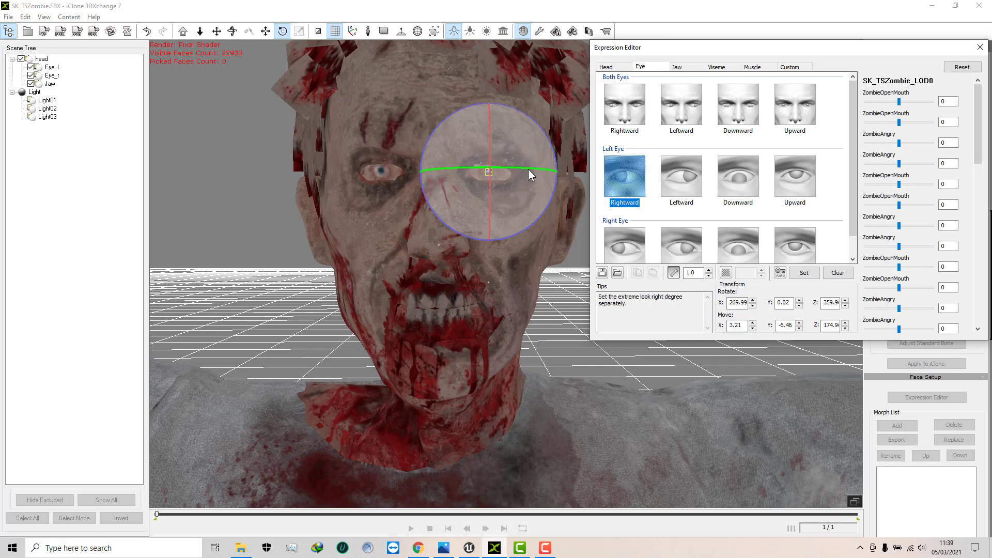
{"action": "mouse_move", "coordinate": [528, 169]}
{"action": "left_mouse_down"}
{"action": "mouse_move", "coordinate": [517, 169]}
{"action": "mouse_move", "coordinate": [529, 171]}
{"action": "left_mouse_up"}
{"action": "left_click_drag", "start_coordinate": [477, 216], "coordinate": [516, 222]}
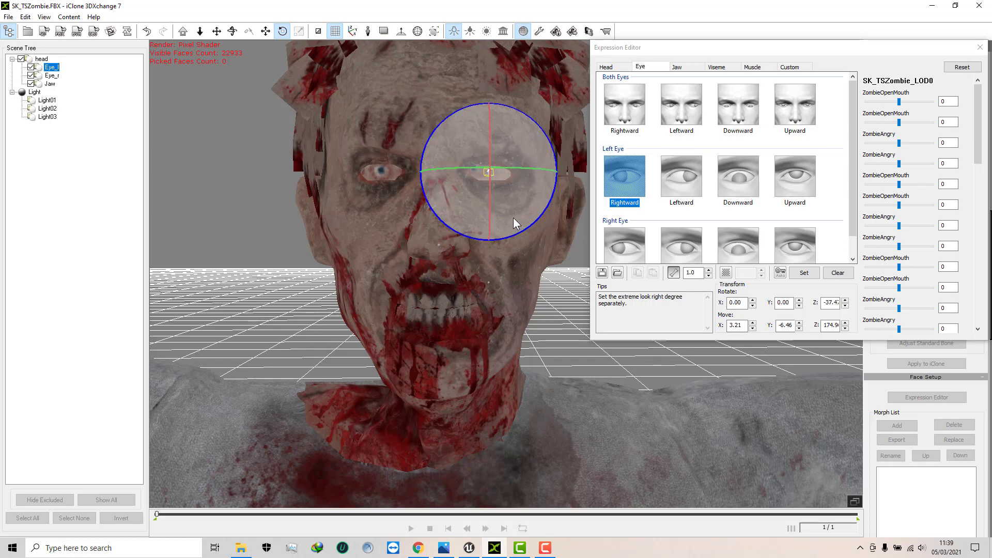
{"action": "left_click", "coordinate": [801, 274]}
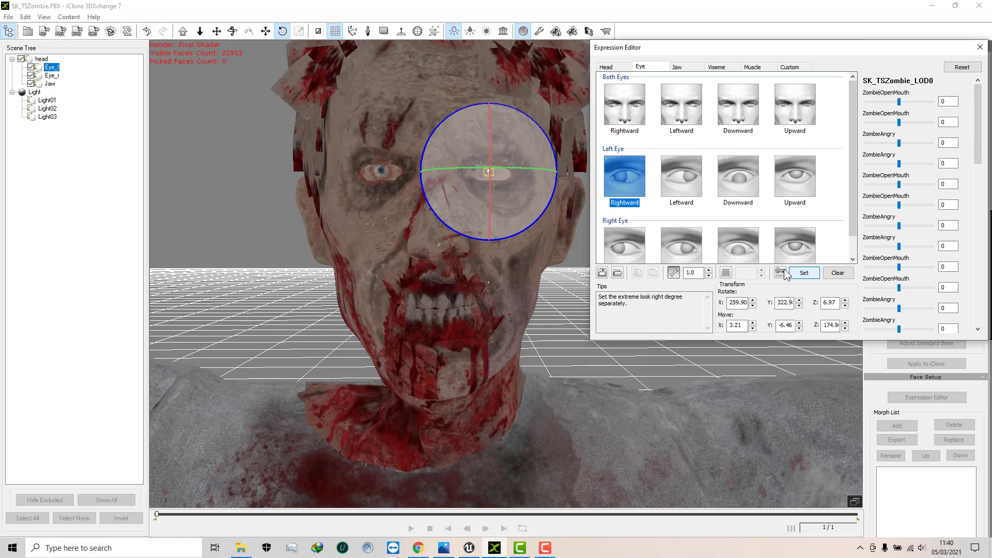
Rotate the left eye bone about 28.5 degrees toward the character's left and set it as the Left Eye Leftward expression
{"action": "left_click", "coordinate": [689, 198]}
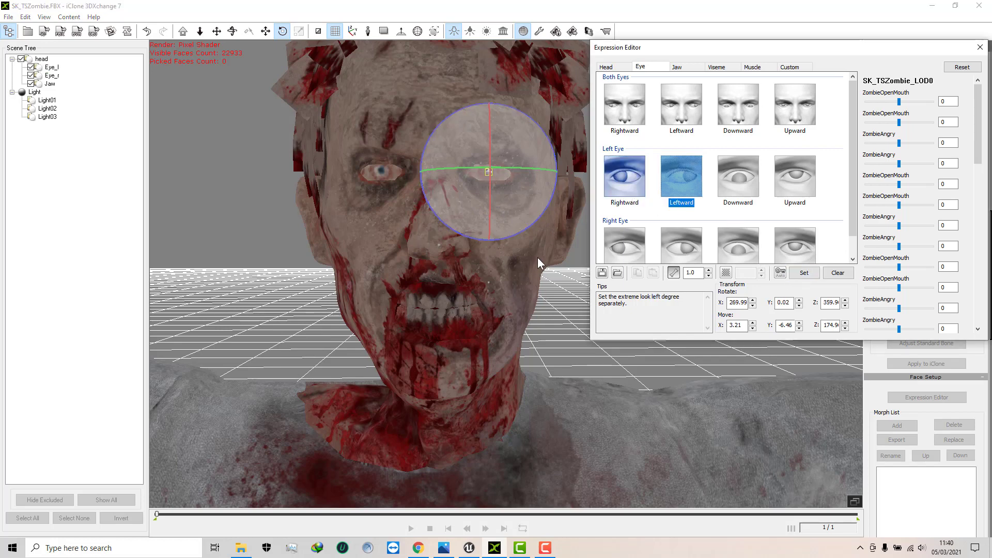
{"action": "left_click", "coordinate": [523, 226]}
{"action": "left_click_drag", "start_coordinate": [522, 227], "coordinate": [547, 229]}
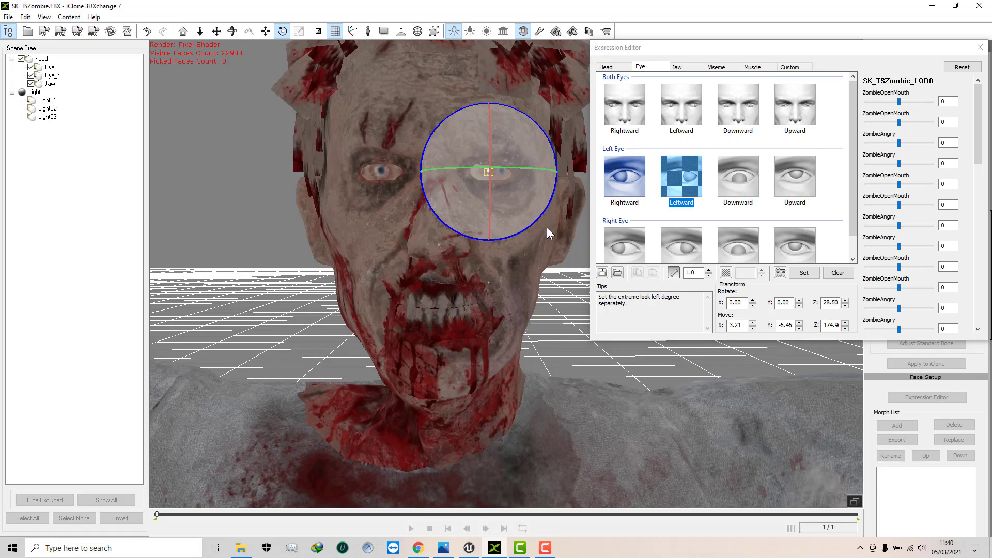
{"action": "left_click", "coordinate": [809, 273]}
Rotate the left eye bone about 16 degrees down and about 20 degrees up, setting the Left Eye Downward and Upward expressions
{"action": "left_click", "coordinate": [736, 189]}
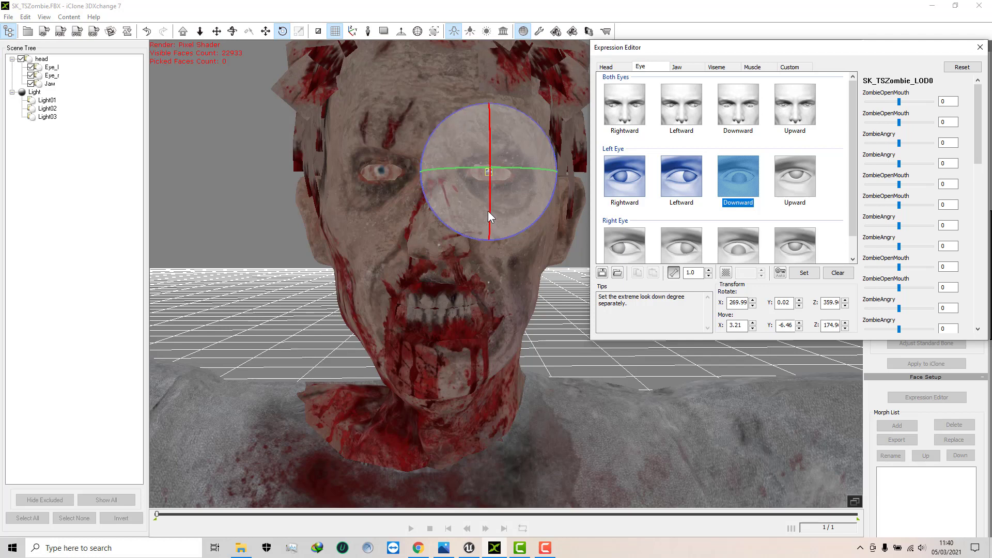
{"action": "left_click_drag", "start_coordinate": [489, 211], "coordinate": [489, 220]}
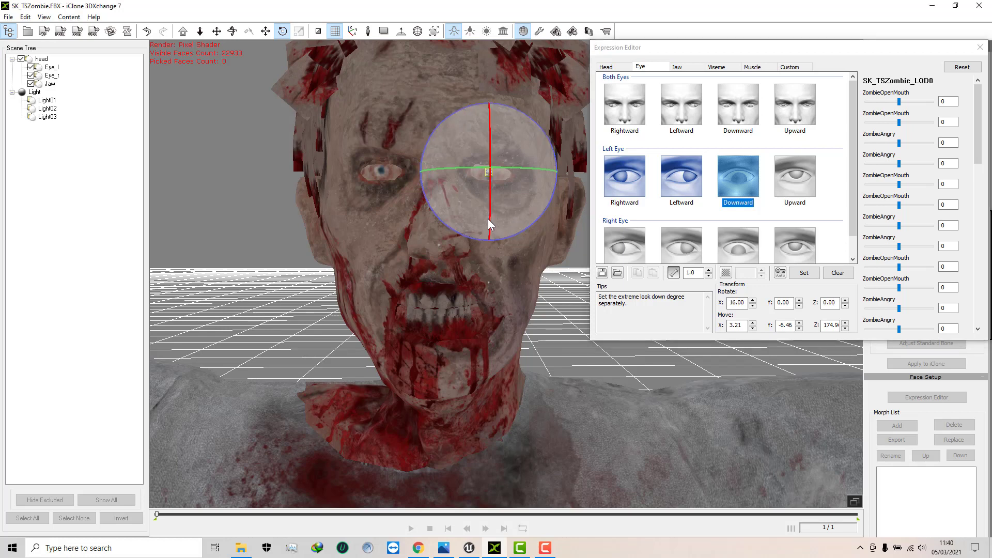
{"action": "left_click", "coordinate": [804, 273]}
{"action": "left_click", "coordinate": [795, 176]}
{"action": "left_click_drag", "start_coordinate": [487, 215], "coordinate": [490, 212]}
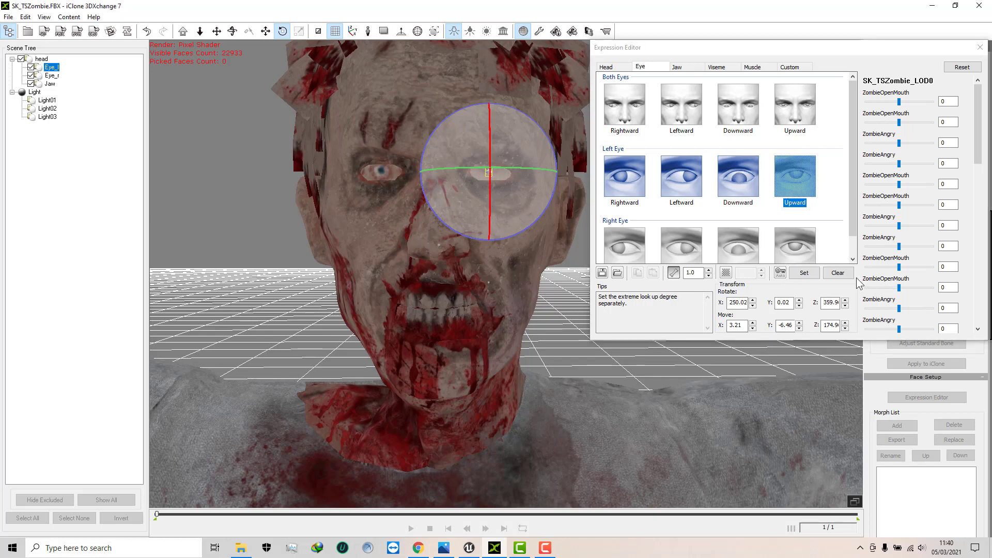
{"action": "left_click", "coordinate": [804, 273]}
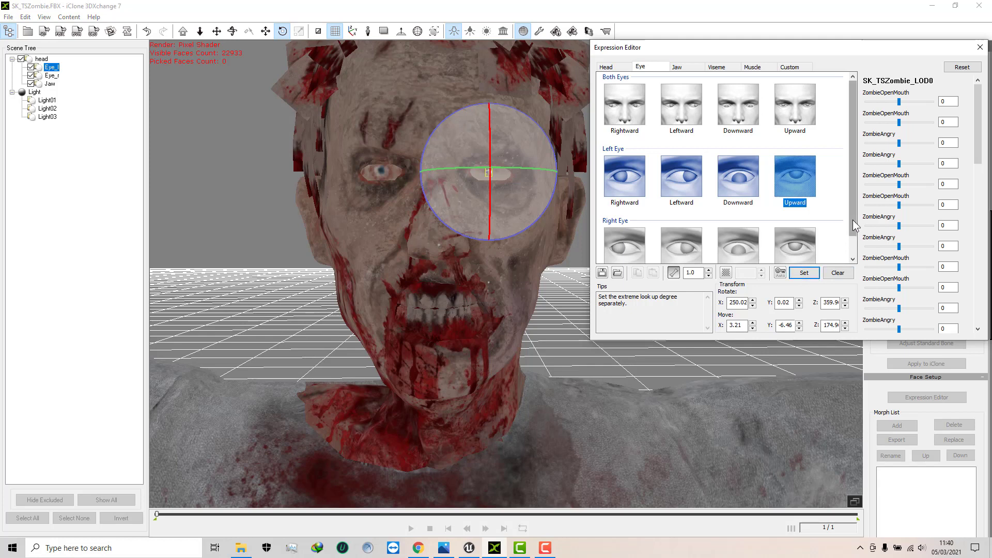
Rotate the right eye bone about 40 degrees toward the character's right and set it as the Right Eye Rightward expression
{"action": "scroll", "coordinate": [853, 245], "scroll_direction": "down", "scroll_amount": 1}
{"action": "left_click", "coordinate": [637, 229]}
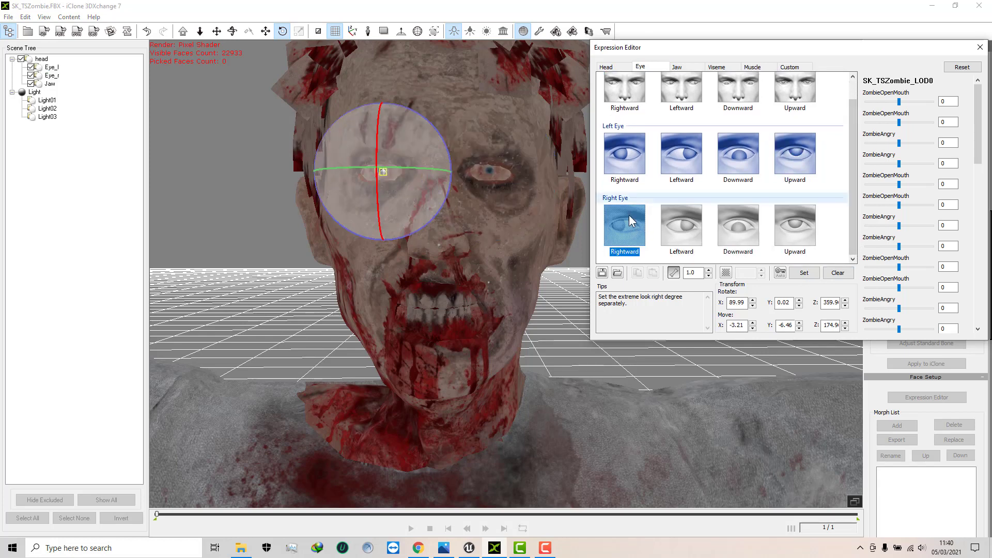
{"action": "left_click", "coordinate": [623, 168]}
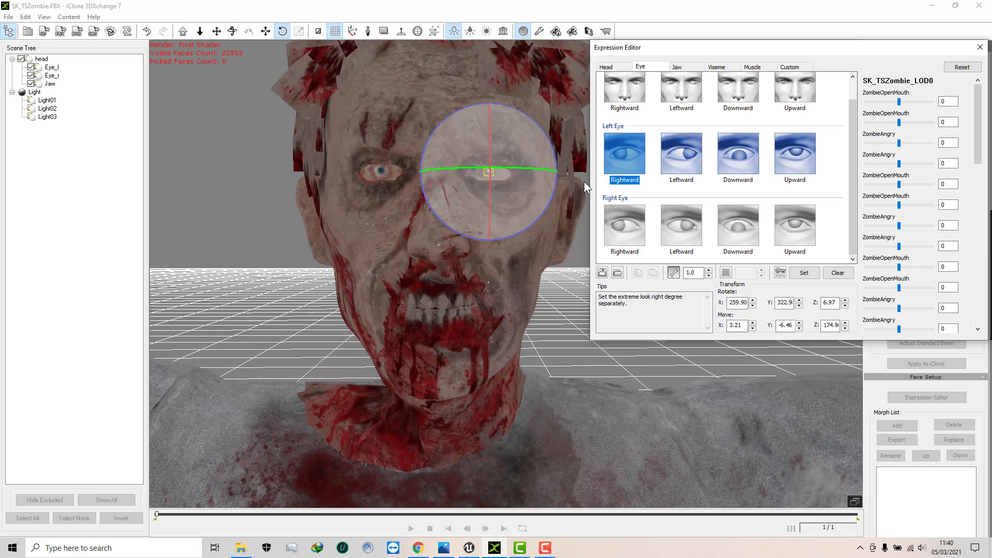
{"action": "left_click", "coordinate": [621, 223]}
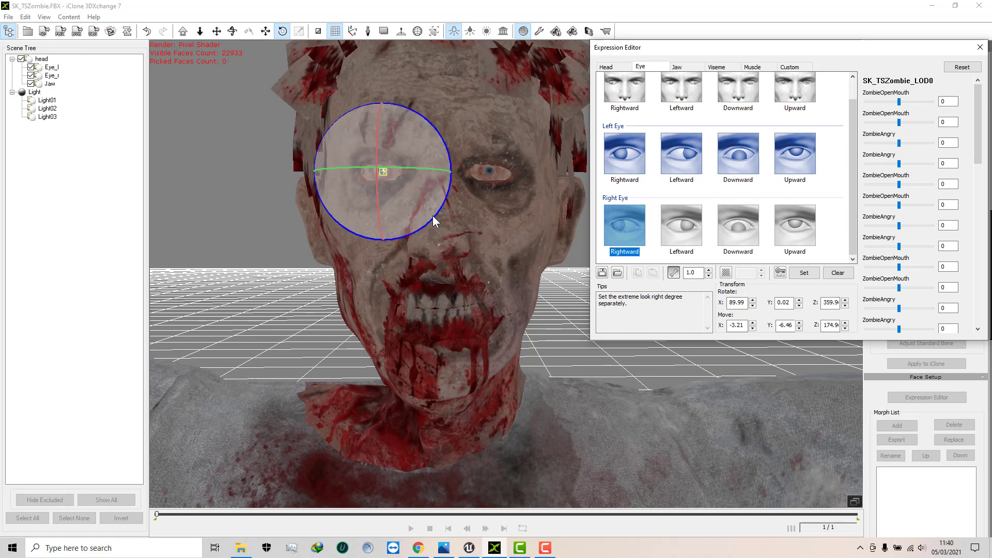
{"action": "left_click_drag", "start_coordinate": [432, 216], "coordinate": [449, 204]}
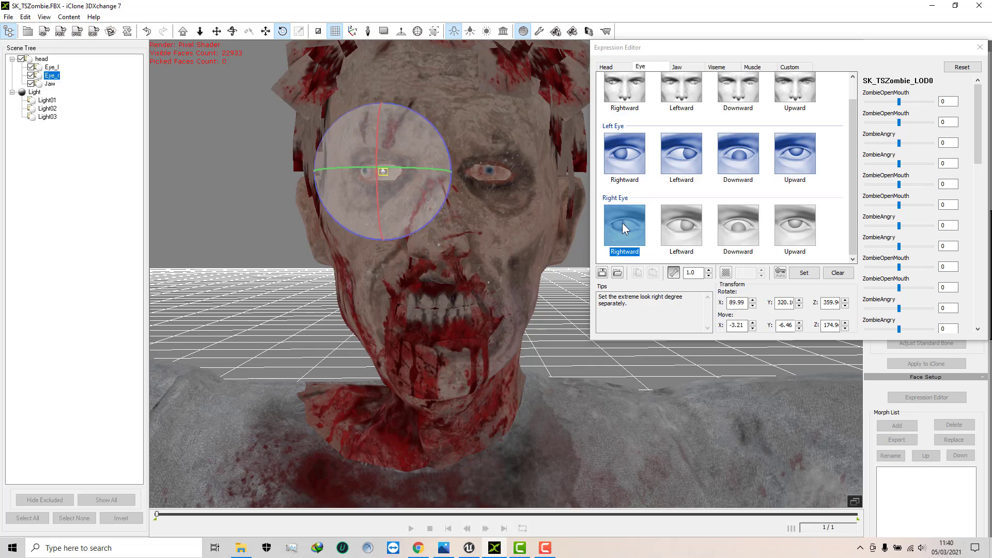
{"action": "left_click", "coordinate": [804, 272]}
Rotate the right eye bone about 34 degrees toward the character's left and set it as the Right Eye Leftward expression
{"action": "left_click", "coordinate": [682, 227]}
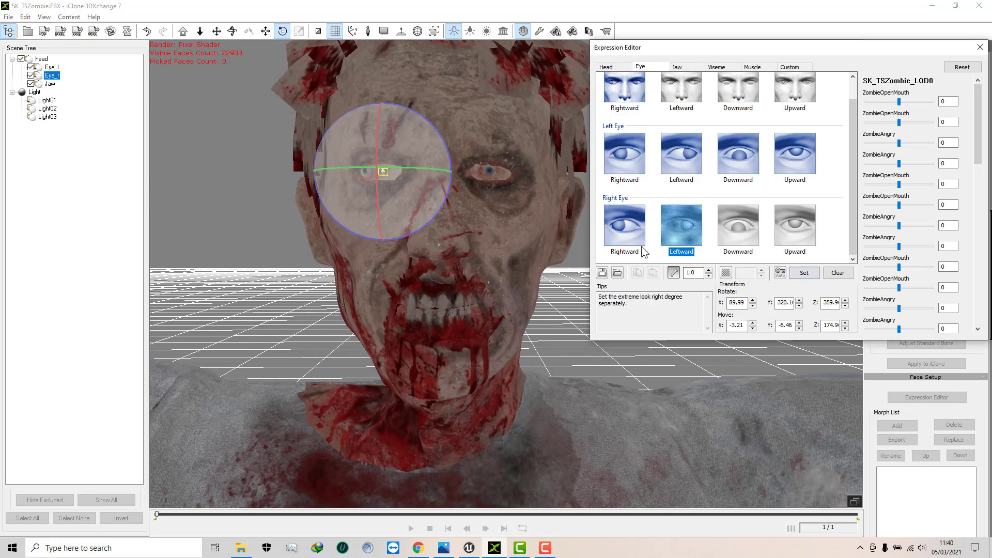
{"action": "left_click_drag", "start_coordinate": [435, 215], "coordinate": [414, 223]}
{"action": "left_click", "coordinate": [804, 272]}
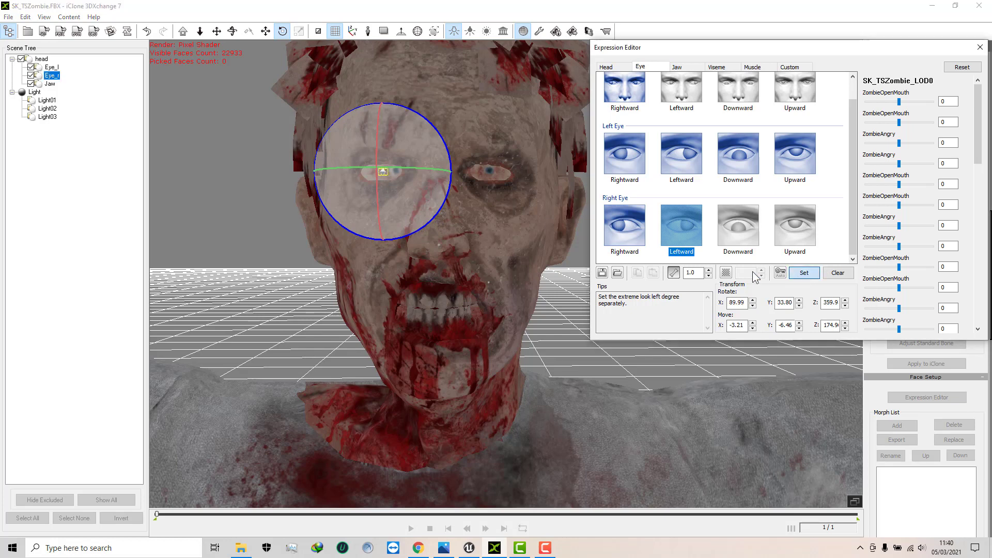
Rotate the right eye bone about 23 degrees down and about 17.5 degrees up, setting the Right Eye Downward and Upward expressions
{"action": "left_click", "coordinate": [738, 228]}
{"action": "left_click_drag", "start_coordinate": [378, 215], "coordinate": [378, 222]}
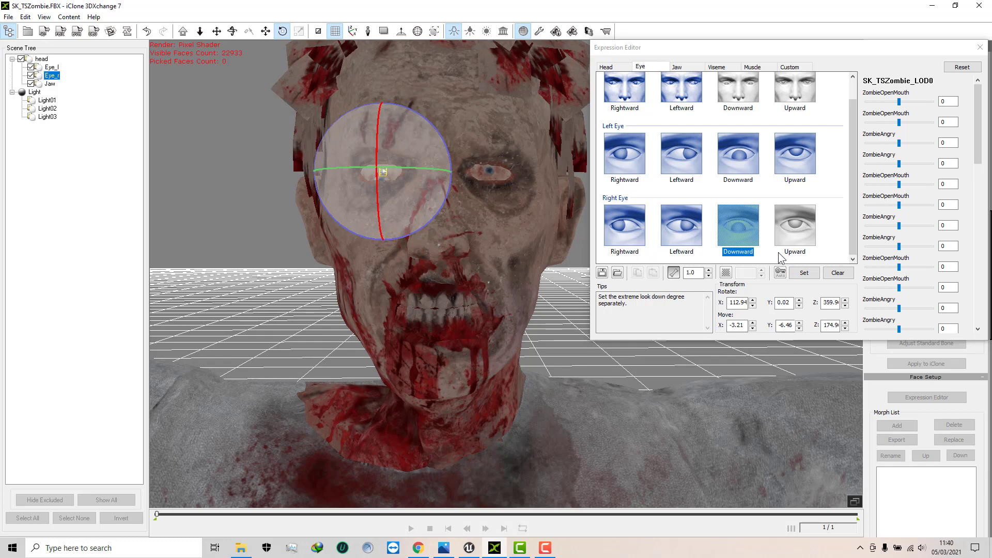
{"action": "left_click", "coordinate": [809, 275]}
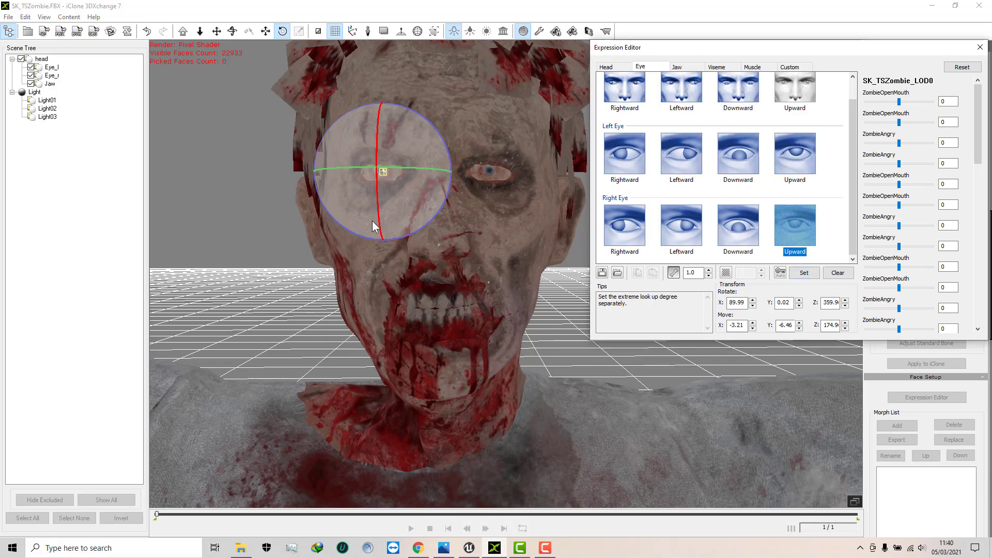
{"action": "left_click_drag", "start_coordinate": [376, 222], "coordinate": [378, 213]}
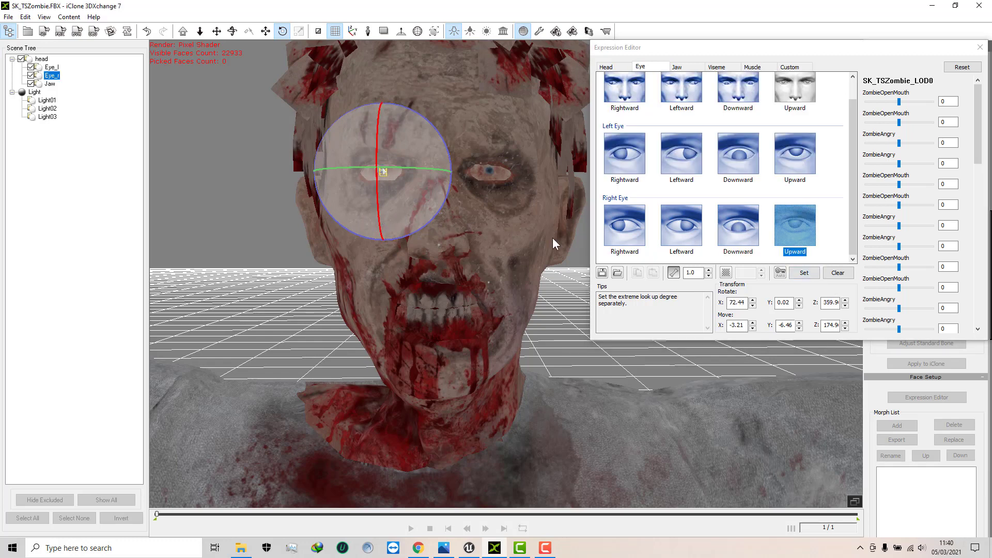
{"action": "left_click", "coordinate": [801, 273]}
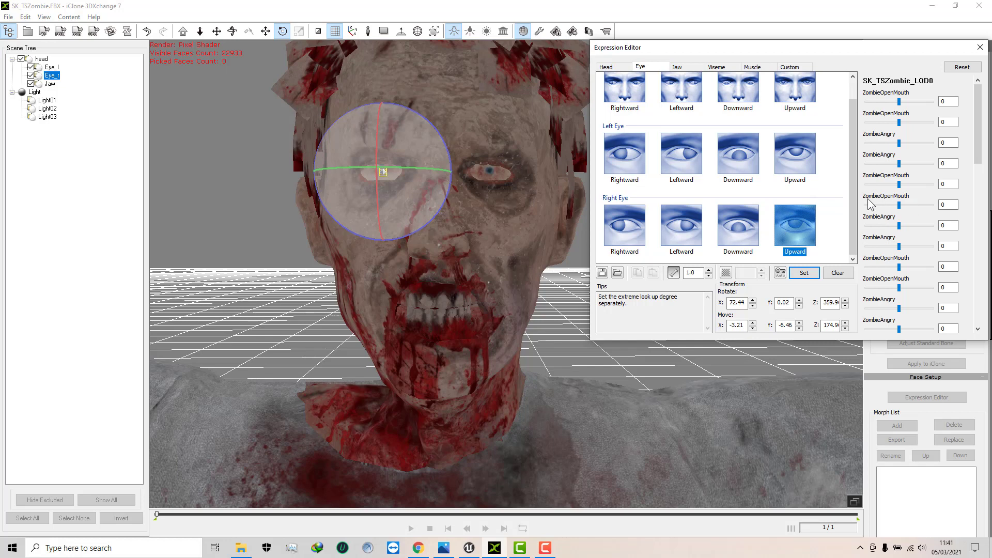
Preview the Both Eyes Rightward, Leftward, Downward and Upward expressions on the zombie's face
{"action": "scroll", "coordinate": [857, 178], "scroll_direction": "up", "scroll_amount": 1}
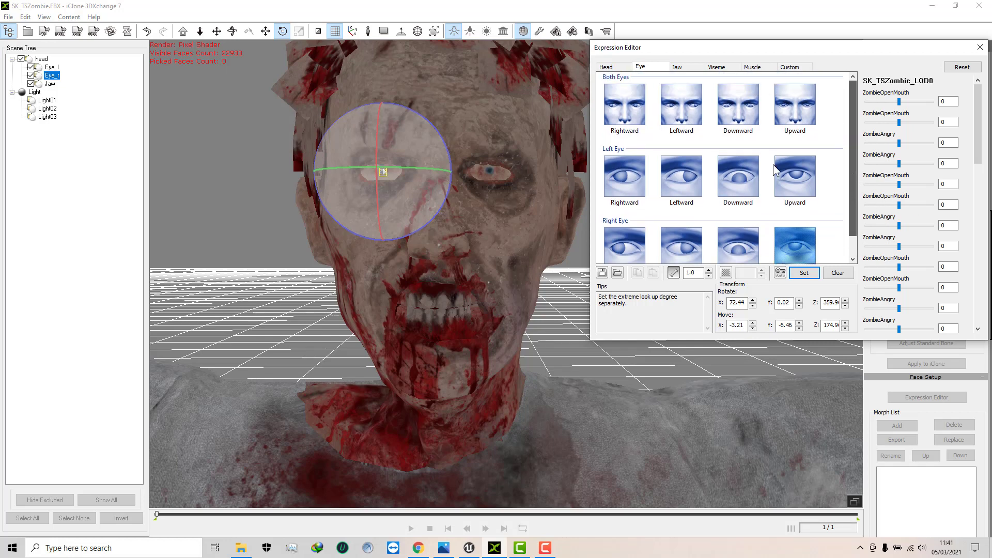
{"action": "left_click", "coordinate": [635, 117]}
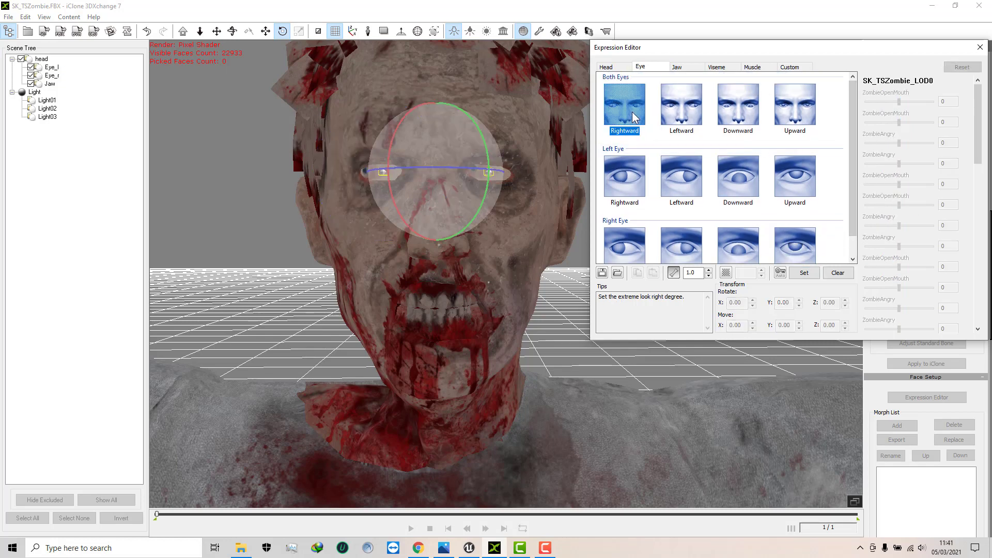
{"action": "left_click", "coordinate": [685, 109]}
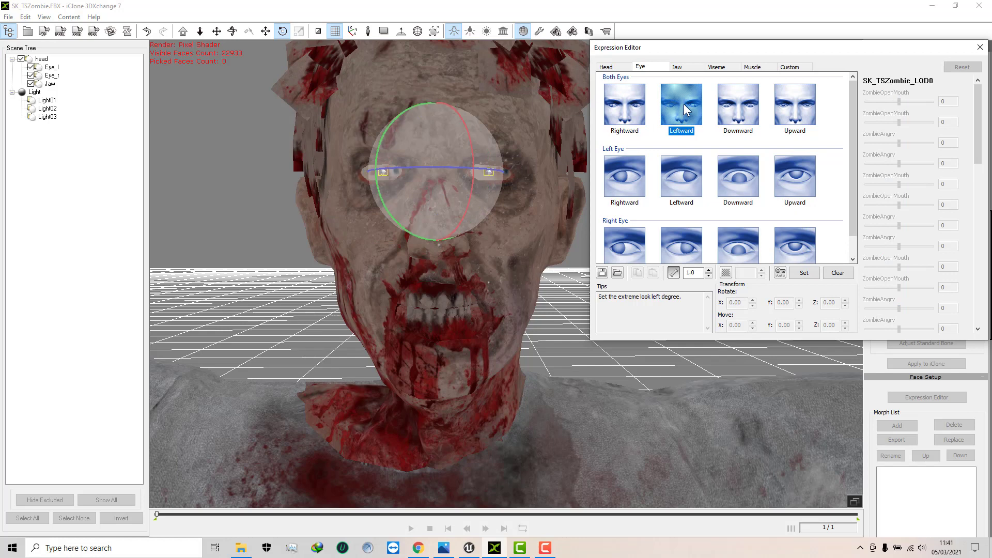
{"action": "left_click", "coordinate": [734, 116]}
{"action": "left_click", "coordinate": [794, 112]}
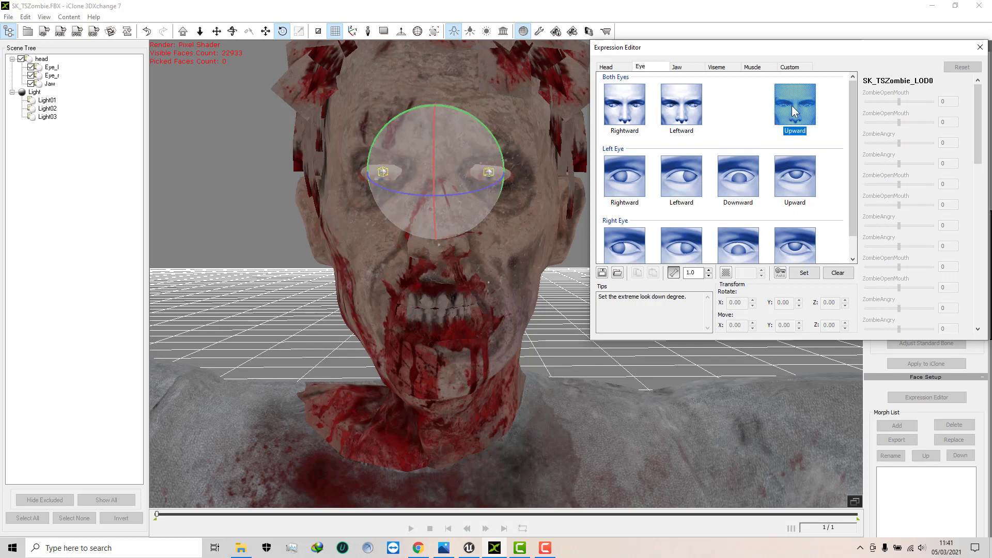
{"action": "scroll", "coordinate": [855, 205], "scroll_direction": "down", "scroll_amount": 1}
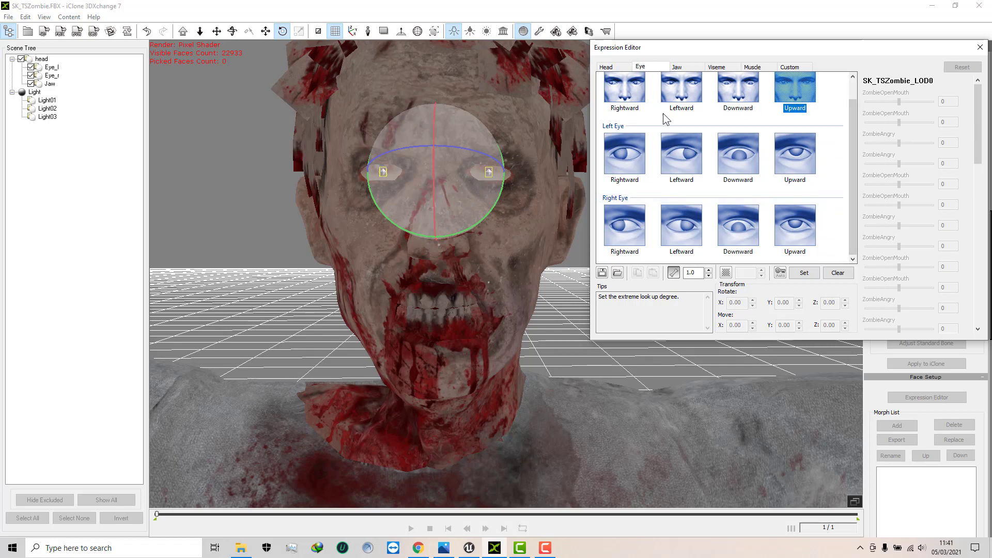
Preview the jaw's Drop Jaw, Leftward and Rightward expressions and look at the EE viseme
{"action": "left_click", "coordinate": [612, 68]}
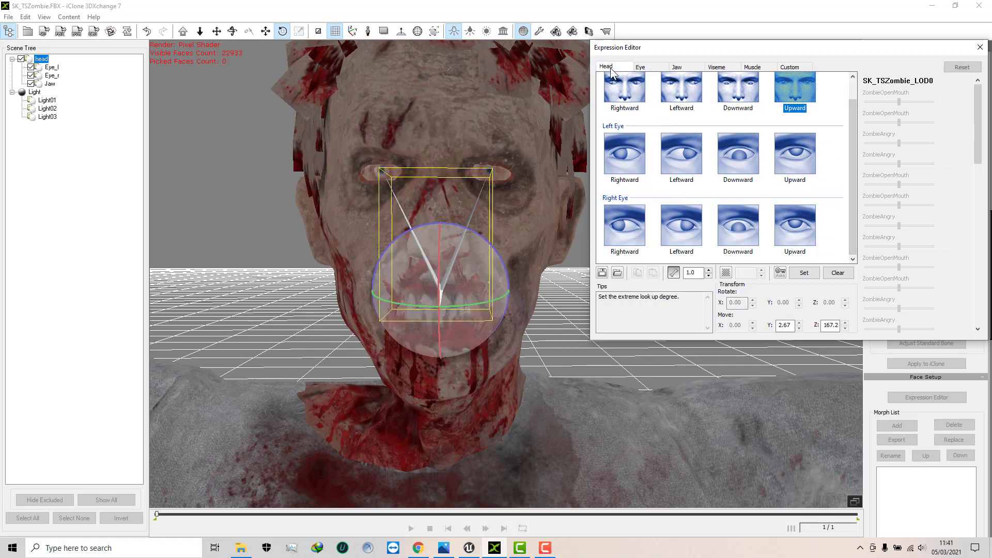
{"action": "left_click", "coordinate": [680, 67]}
{"action": "left_click", "coordinate": [635, 106]}
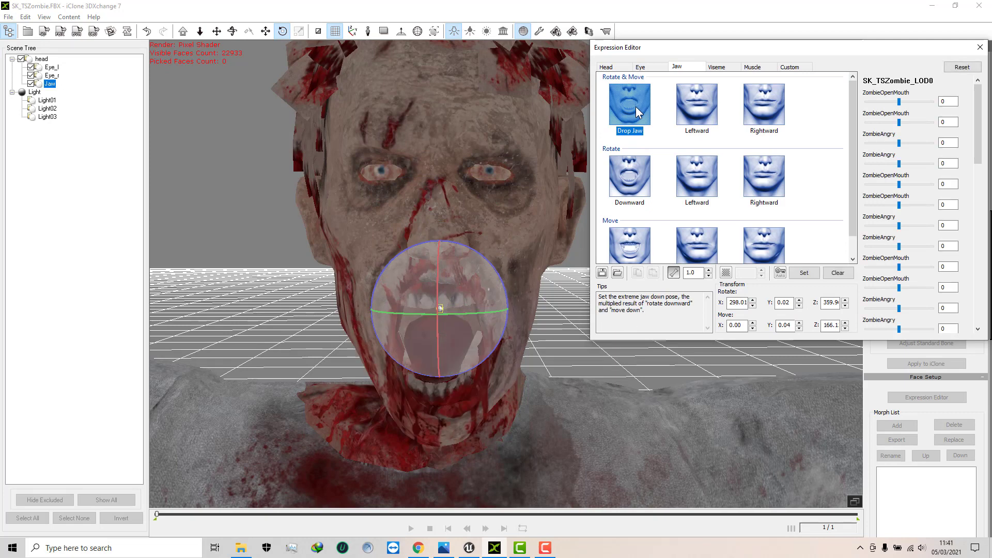
{"action": "left_click", "coordinate": [709, 107]}
{"action": "left_click", "coordinate": [750, 108]}
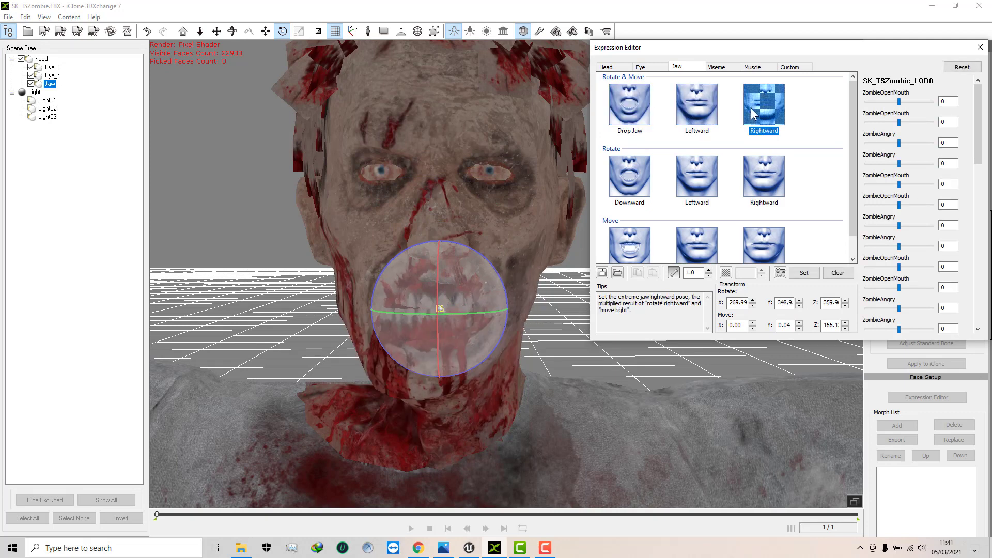
{"action": "left_click", "coordinate": [628, 105]}
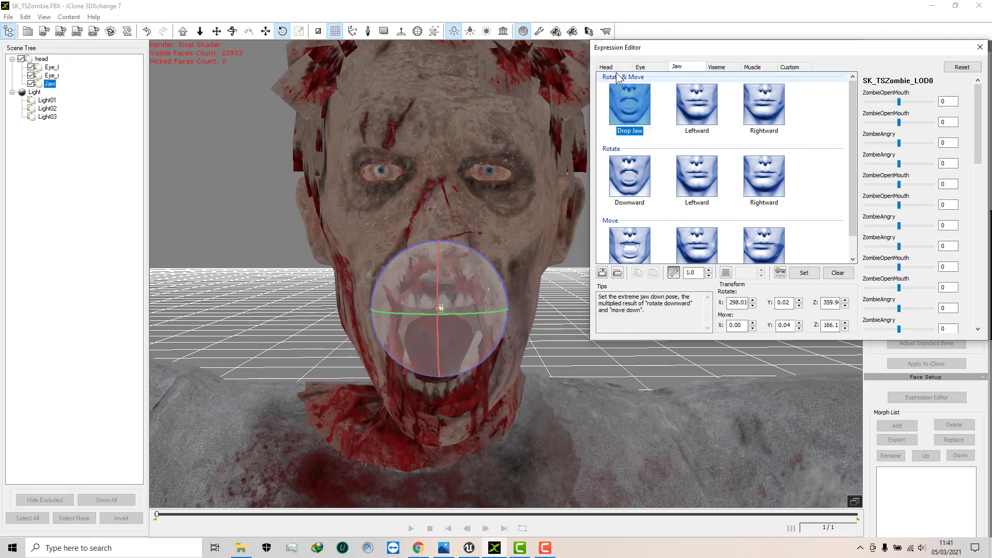
{"action": "left_click", "coordinate": [720, 67]}
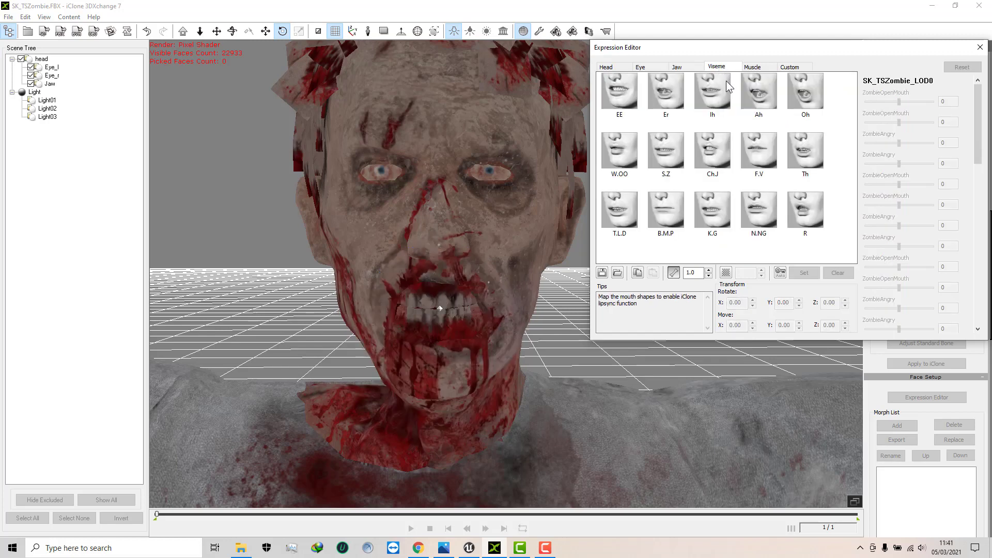
{"action": "left_click", "coordinate": [616, 98]}
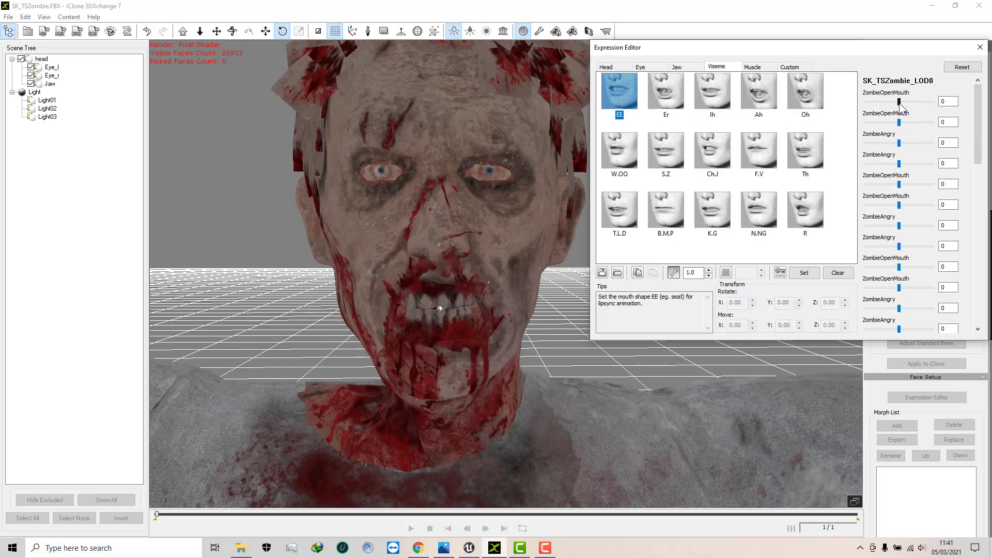
Set the fourth ZombieAngry morph of SK_TSZombie_LOD0 to 100 and assign it to the Custom Group 1 Upward expression
{"action": "left_click", "coordinate": [790, 68]}
{"action": "left_click", "coordinate": [624, 104]}
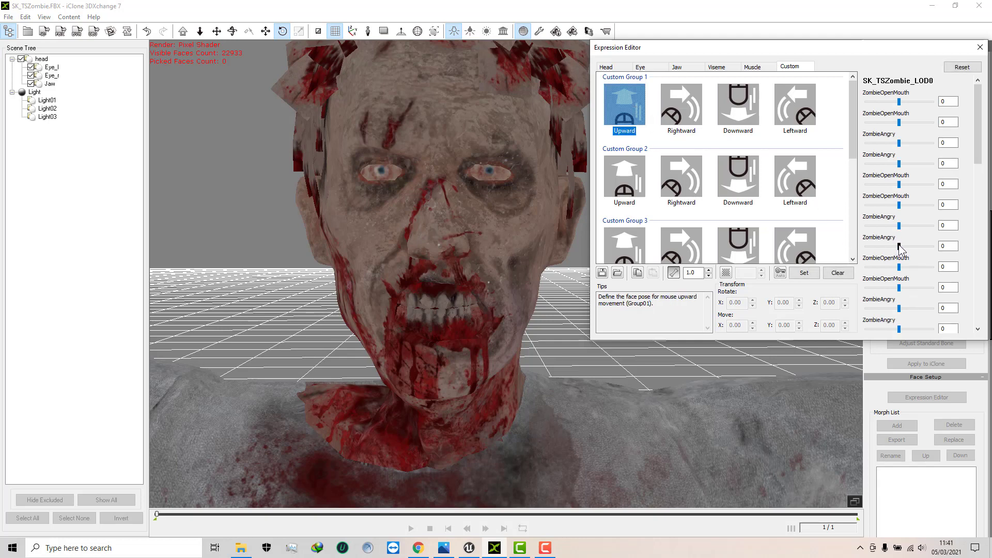
{"action": "left_click_drag", "start_coordinate": [900, 246], "coordinate": [949, 248]}
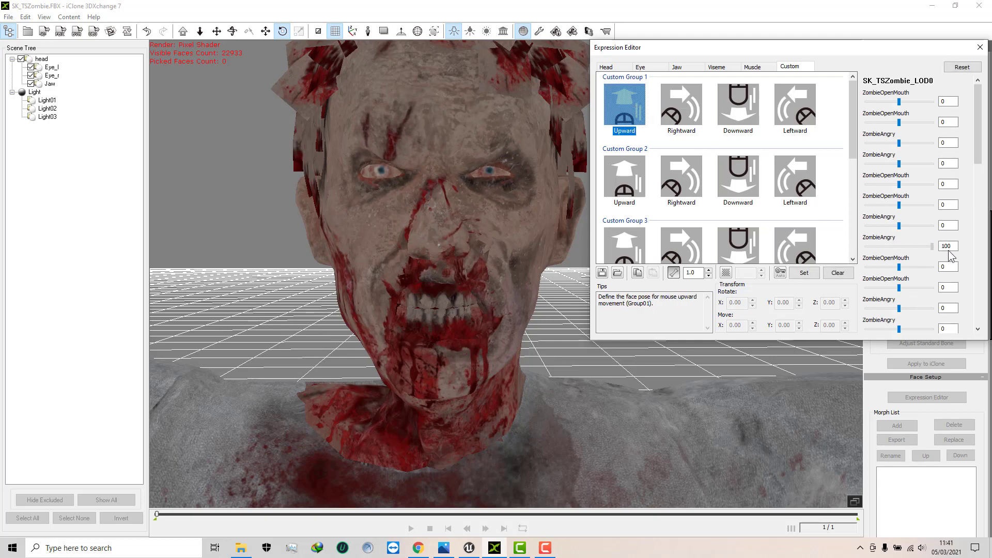
{"action": "left_click", "coordinate": [804, 273]}
{"action": "left_click", "coordinate": [681, 105]}
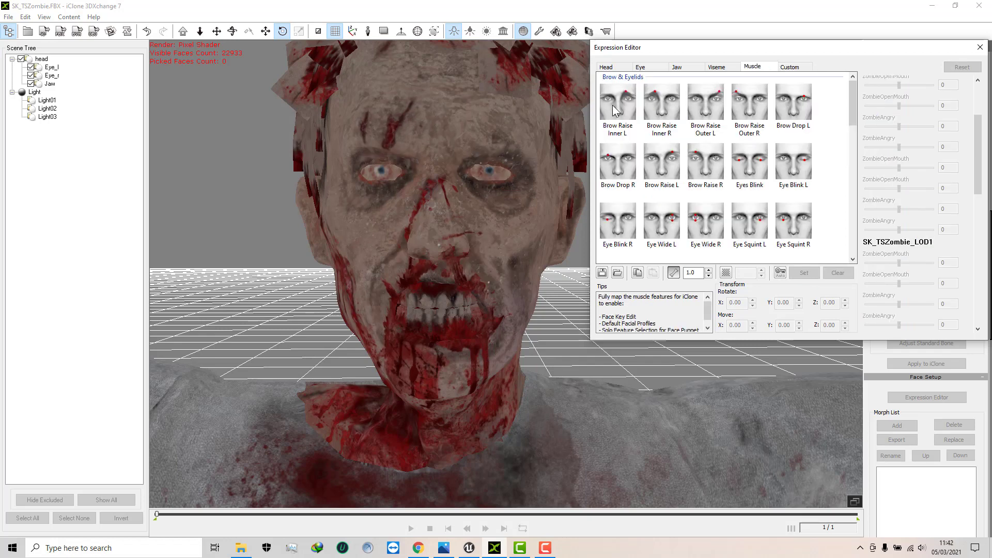
Rotate the jaw bone about 3 degrees downward and set it as the EE viseme
{"action": "left_click", "coordinate": [723, 67]}
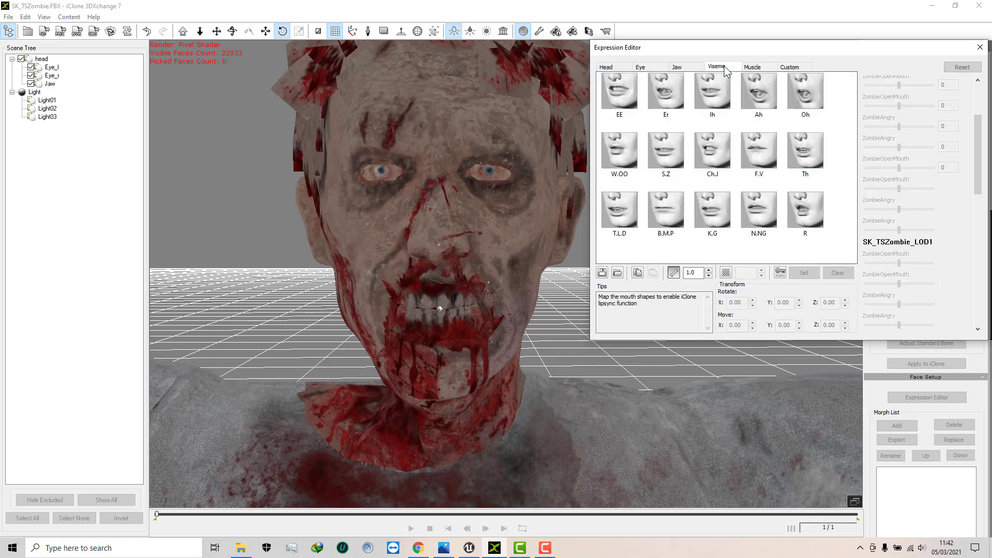
{"action": "left_click", "coordinate": [615, 93]}
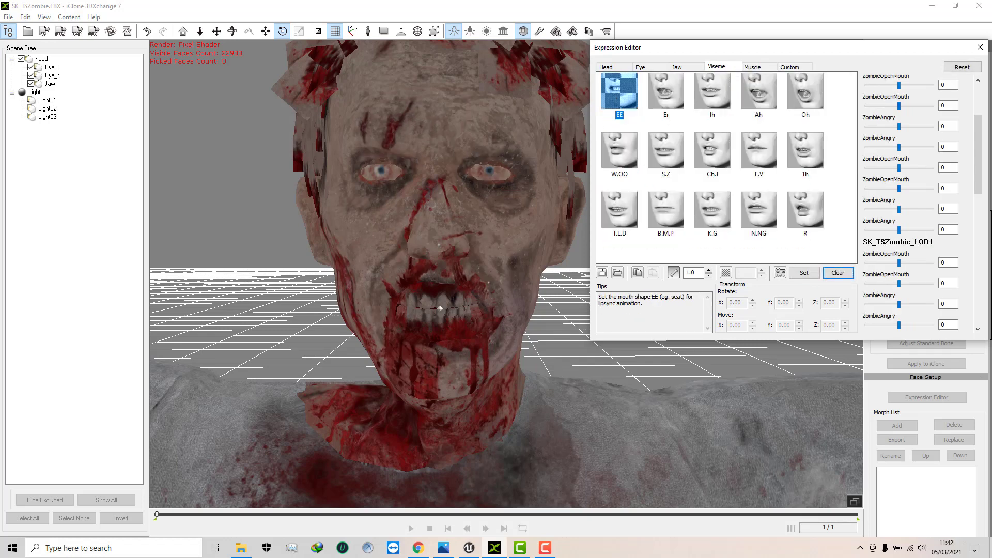
{"action": "left_click_drag", "start_coordinate": [978, 153], "coordinate": [977, 124]}
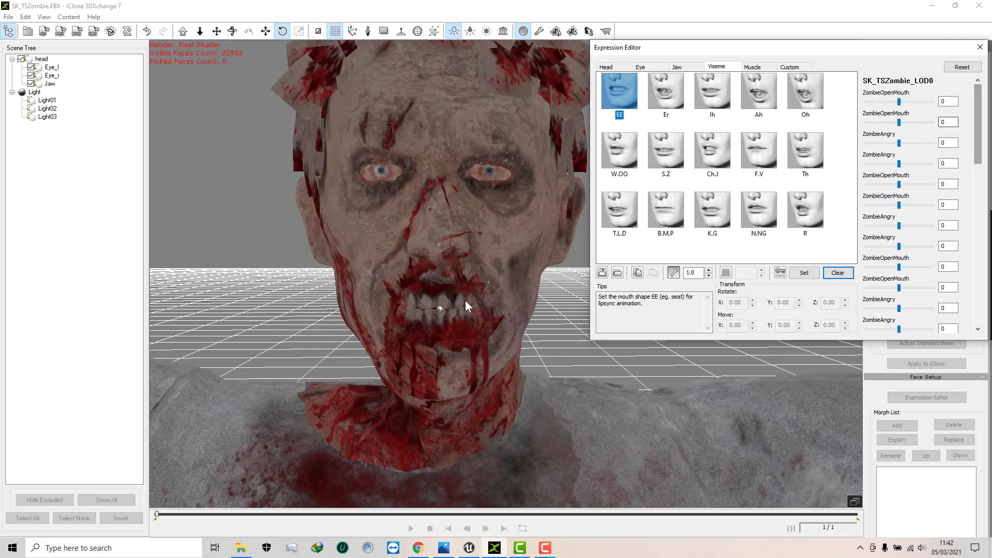
{"action": "left_click", "coordinate": [439, 309]}
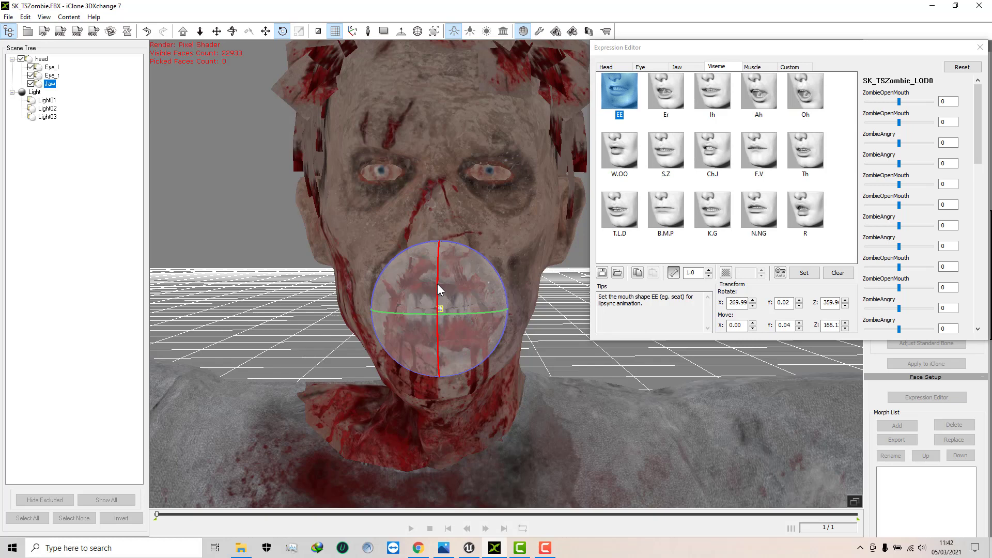
{"action": "left_click_drag", "start_coordinate": [437, 284], "coordinate": [437, 284]}
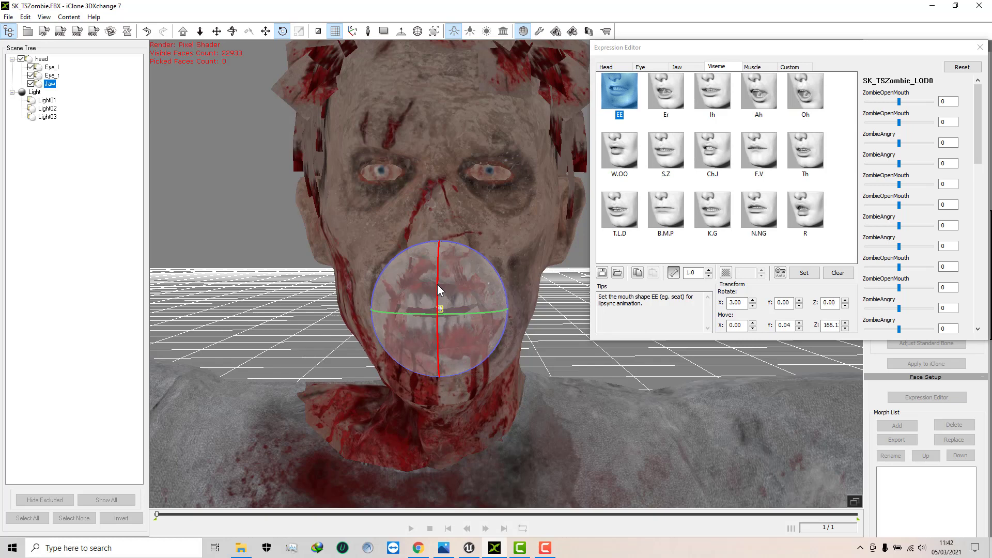
{"action": "left_click", "coordinate": [804, 273]}
Rotate the jaw bone about 7 degrees downward and set it as the Er viseme
{"action": "left_click", "coordinate": [713, 151]}
{"action": "left_click", "coordinate": [661, 94]}
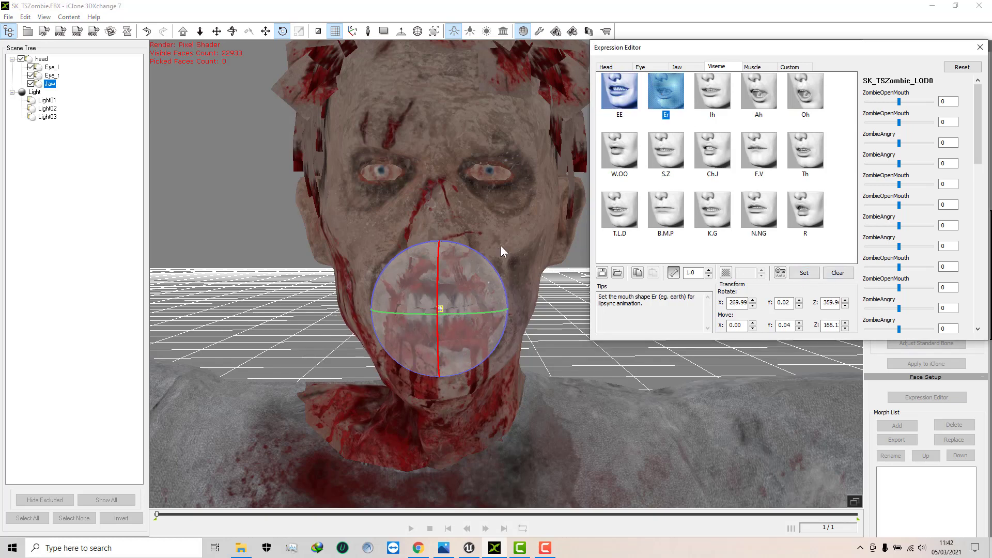
{"action": "left_click_drag", "start_coordinate": [438, 283], "coordinate": [436, 287]}
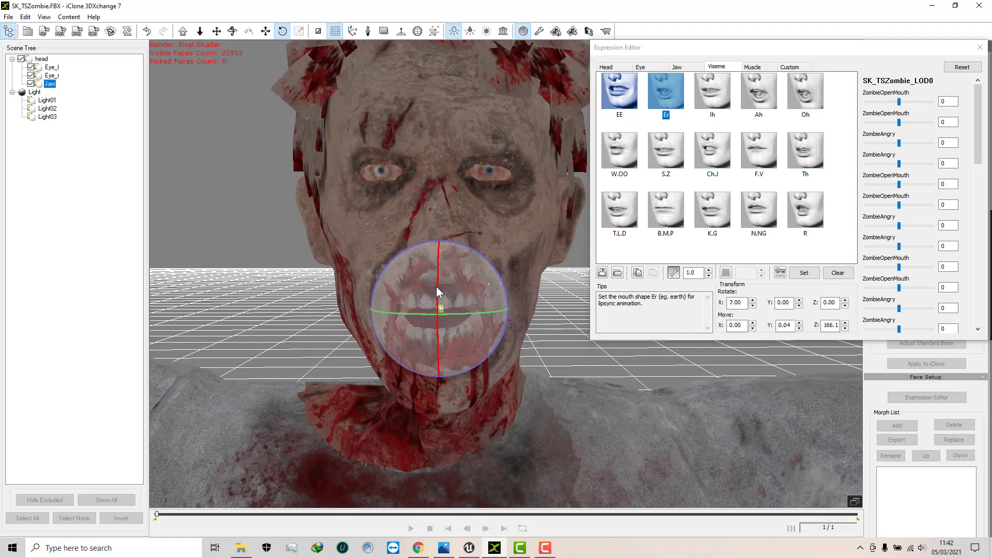
{"action": "left_click", "coordinate": [792, 270]}
Rotate the jaw about 1 degree downward, tilt it about -5.3 degrees on Z, and set it as the Ih viseme
{"action": "left_click", "coordinate": [712, 100]}
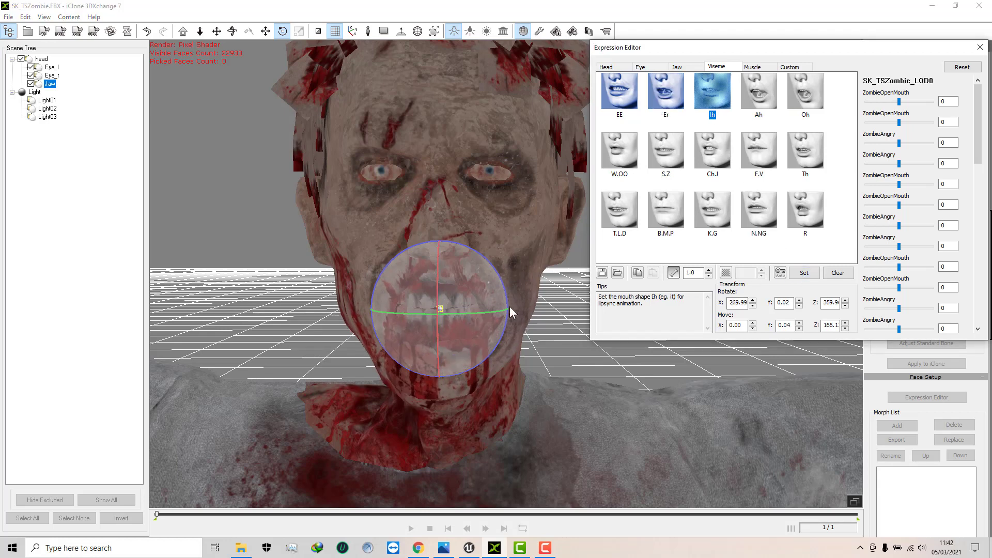
{"action": "left_click_drag", "start_coordinate": [431, 340], "coordinate": [436, 344]}
{"action": "left_click_drag", "start_coordinate": [511, 346], "coordinate": [491, 348]}
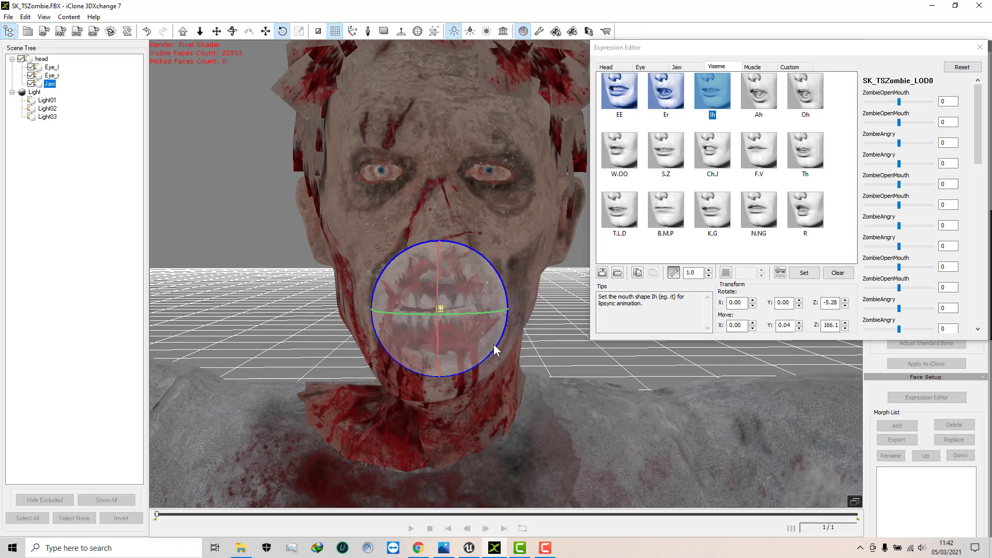
{"action": "left_click", "coordinate": [804, 272]}
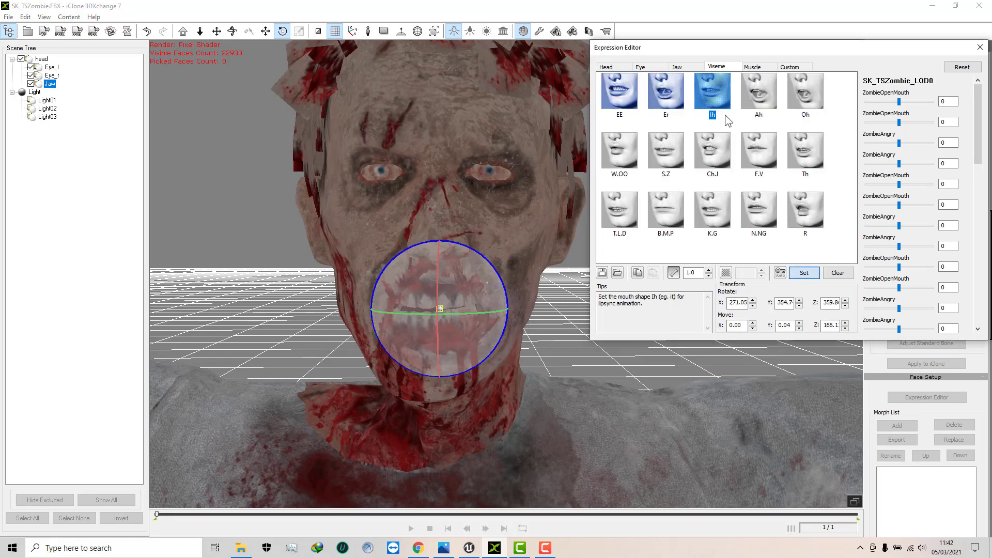
Set the Ah viseme with the jaw about 12 degrees downward, and Oh with it about 9 degrees downward and tilted about 6.6 degrees
{"action": "left_click", "coordinate": [757, 103]}
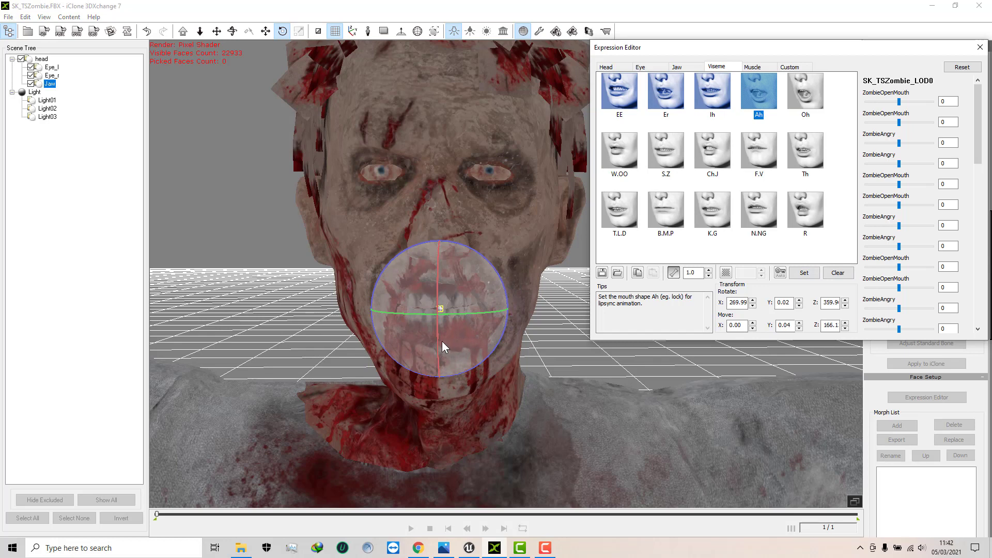
{"action": "left_click_drag", "start_coordinate": [439, 348], "coordinate": [439, 347]}
{"action": "left_click", "coordinate": [804, 273]}
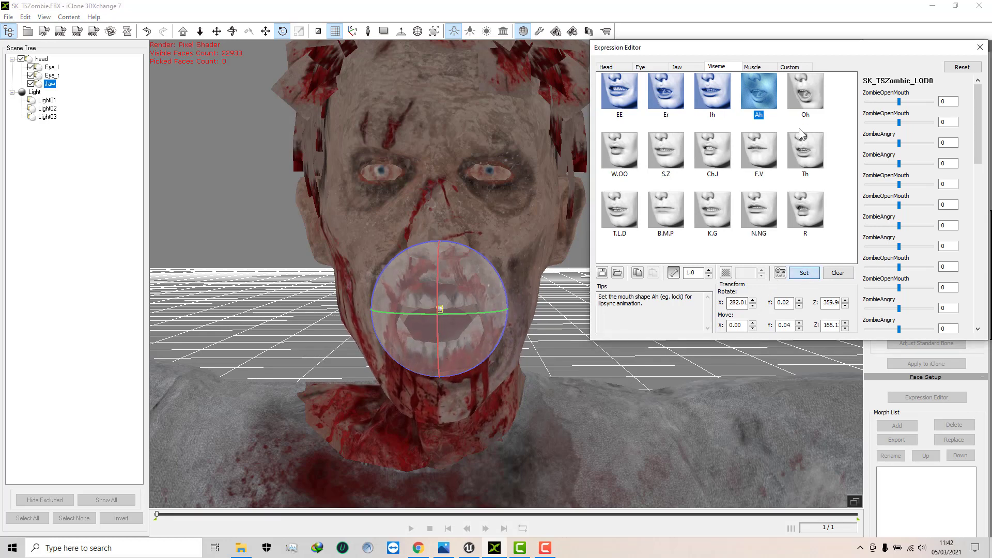
{"action": "left_click", "coordinate": [812, 106]}
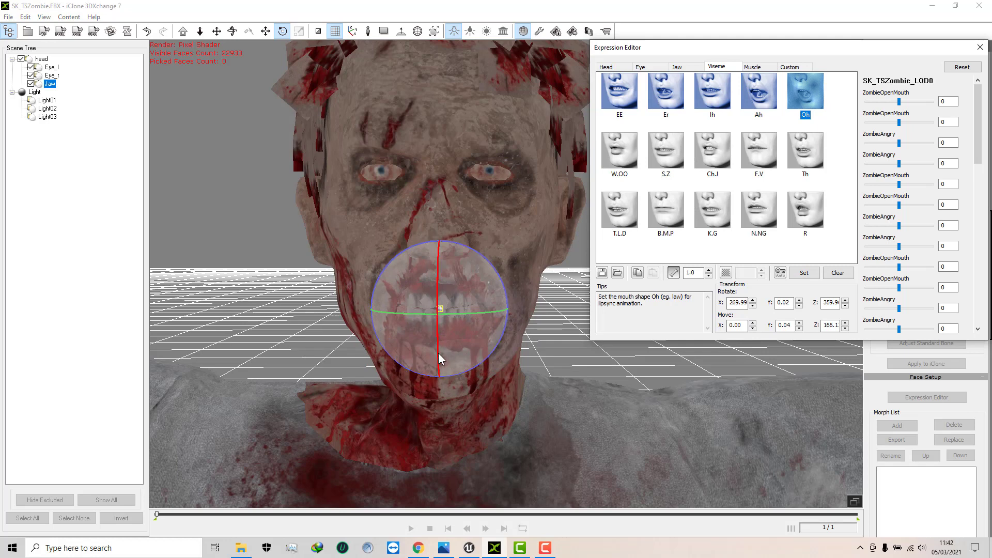
{"action": "left_click_drag", "start_coordinate": [438, 352], "coordinate": [491, 361]}
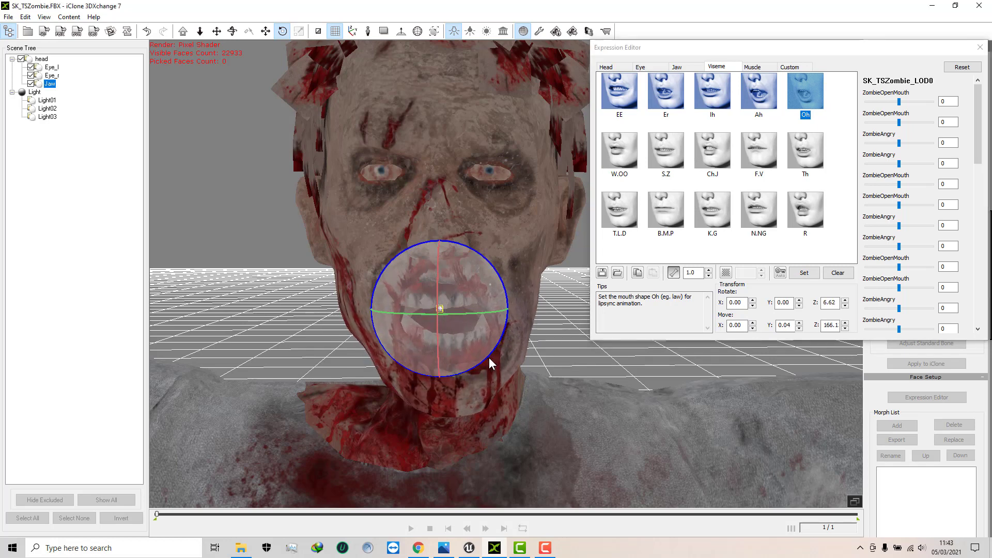
{"action": "left_click", "coordinate": [803, 275]}
Set the W.OO viseme with the jaw rotated about 1 degree downward and S.Z with it about 3 degrees upward
{"action": "left_click", "coordinate": [618, 151]}
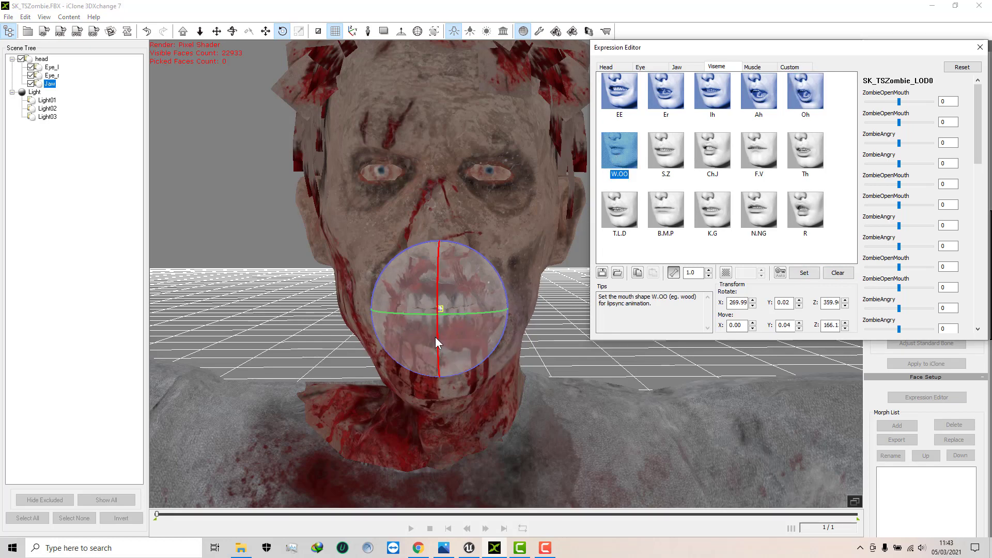
{"action": "left_click_drag", "start_coordinate": [438, 339], "coordinate": [440, 338]}
{"action": "left_click", "coordinate": [800, 274]}
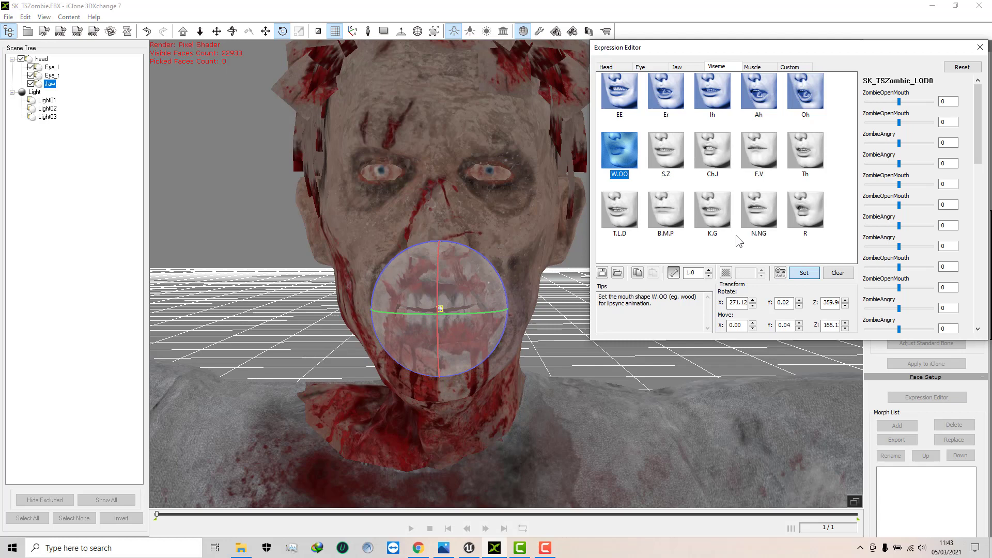
{"action": "left_click", "coordinate": [677, 150]}
{"action": "left_click_drag", "start_coordinate": [437, 336], "coordinate": [587, 303]}
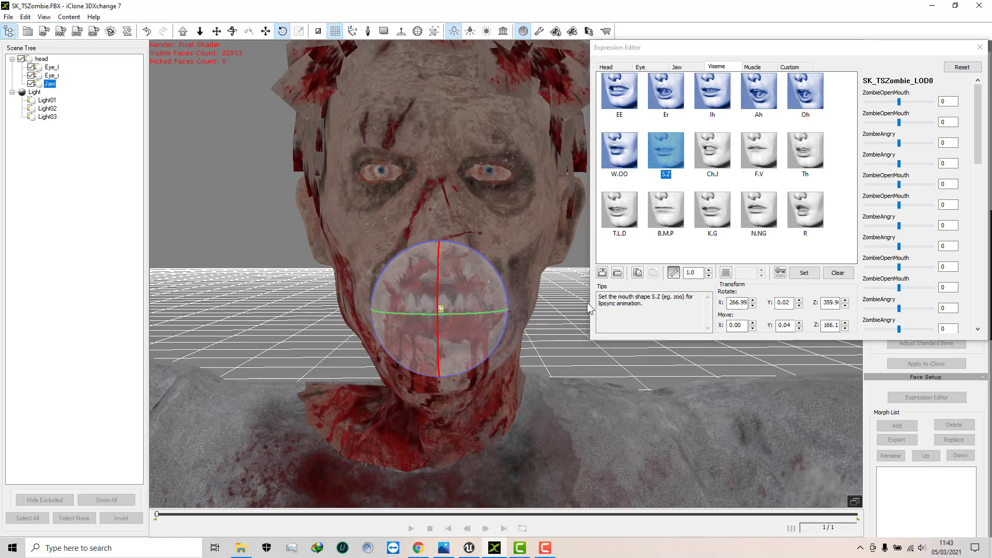
{"action": "left_click", "coordinate": [804, 273]}
Set the Ch.J viseme with the jaw rotated about 2 degrees downward and F.V with it about 3 degrees upward
{"action": "left_click", "coordinate": [713, 151]}
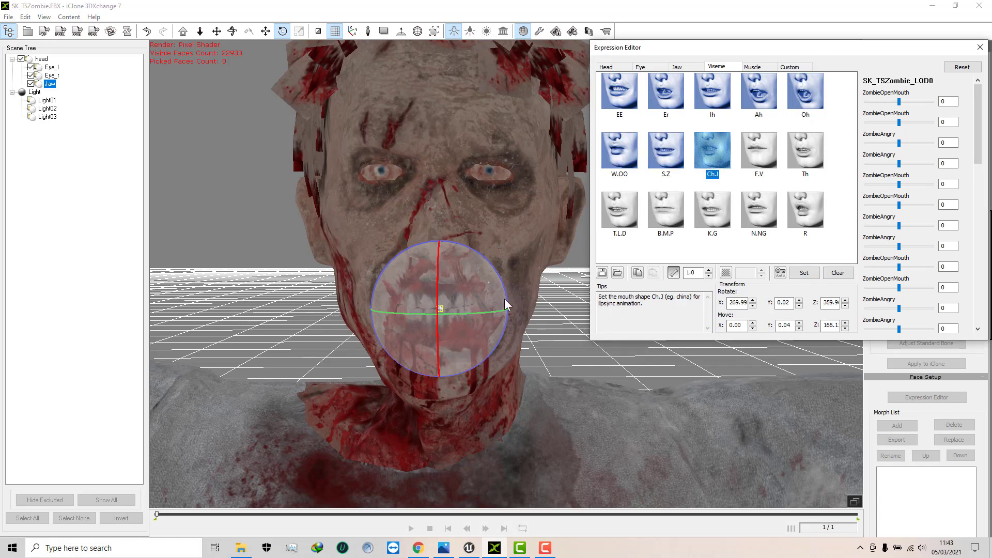
{"action": "left_click_drag", "start_coordinate": [437, 339], "coordinate": [437, 339]}
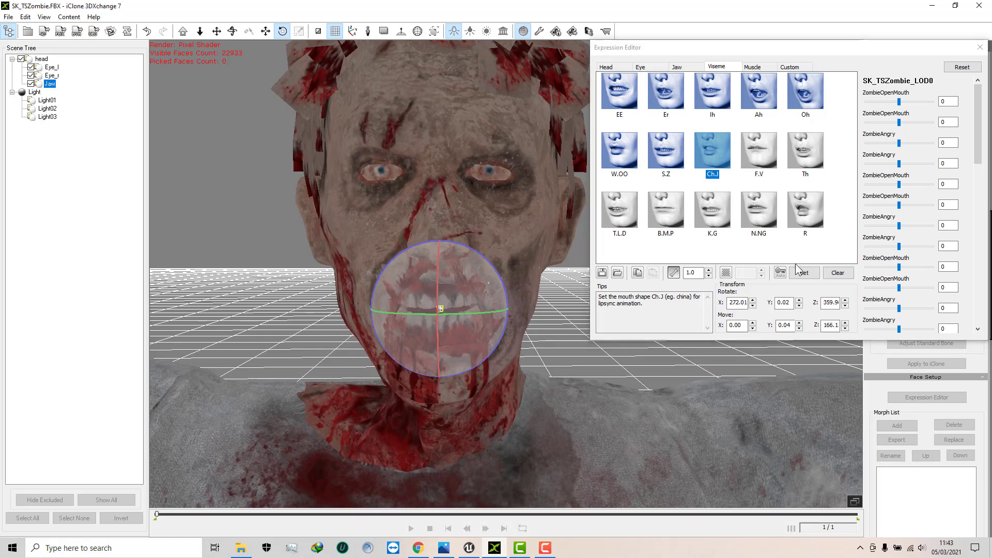
{"action": "left_click", "coordinate": [801, 272]}
{"action": "left_click", "coordinate": [769, 155]}
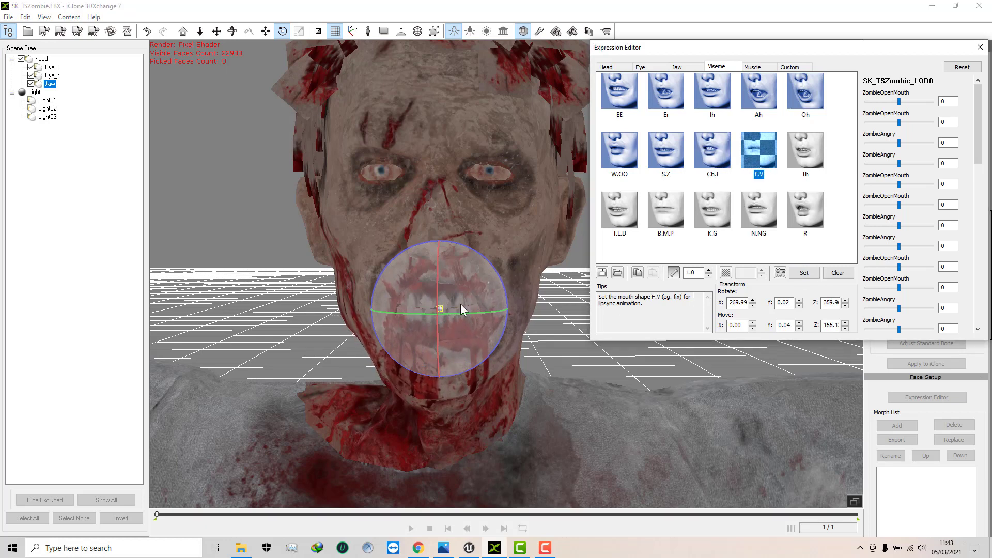
{"action": "left_click_drag", "start_coordinate": [438, 343], "coordinate": [441, 343]}
{"action": "left_click", "coordinate": [798, 273]}
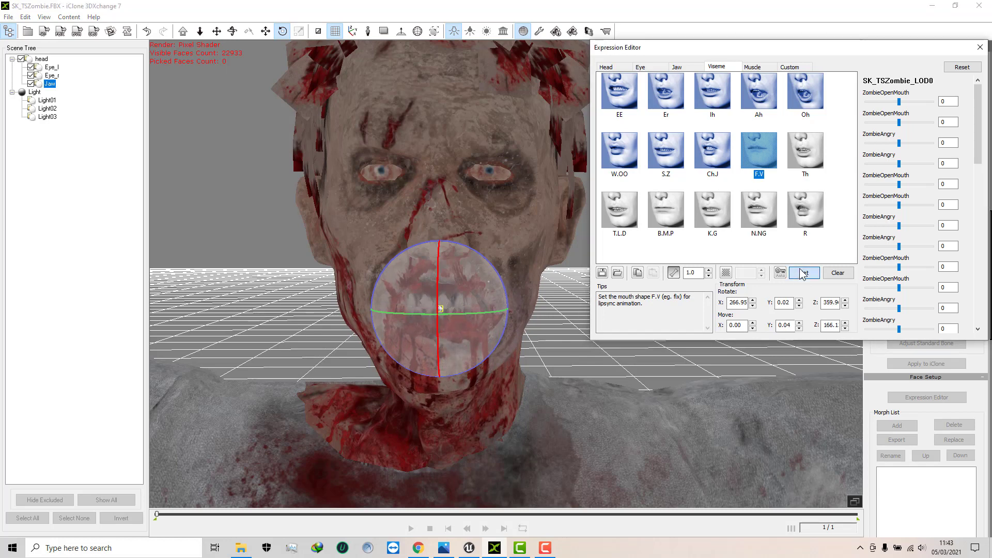
Set the Th viseme with the jaw rotated about 2 degrees downward and T.L.D with it about 1 degree downward
{"action": "left_click", "coordinate": [811, 165]}
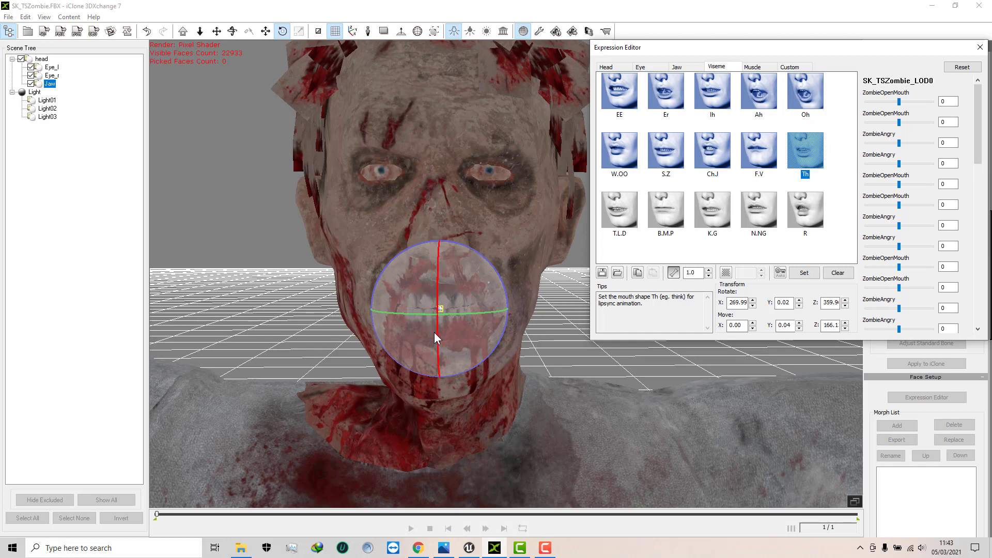
{"action": "left_click_drag", "start_coordinate": [434, 331], "coordinate": [467, 334]}
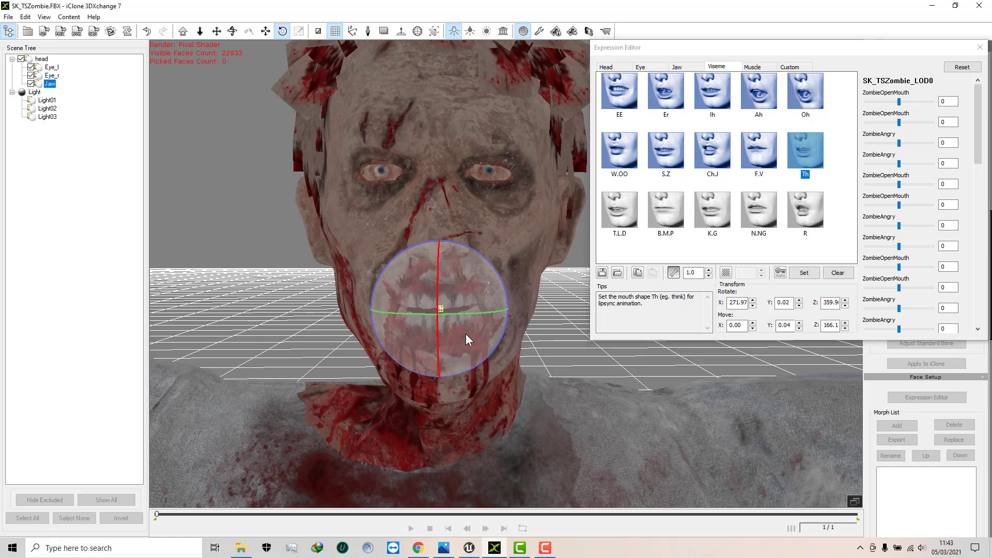
{"action": "left_click", "coordinate": [804, 273]}
{"action": "left_click", "coordinate": [620, 209]}
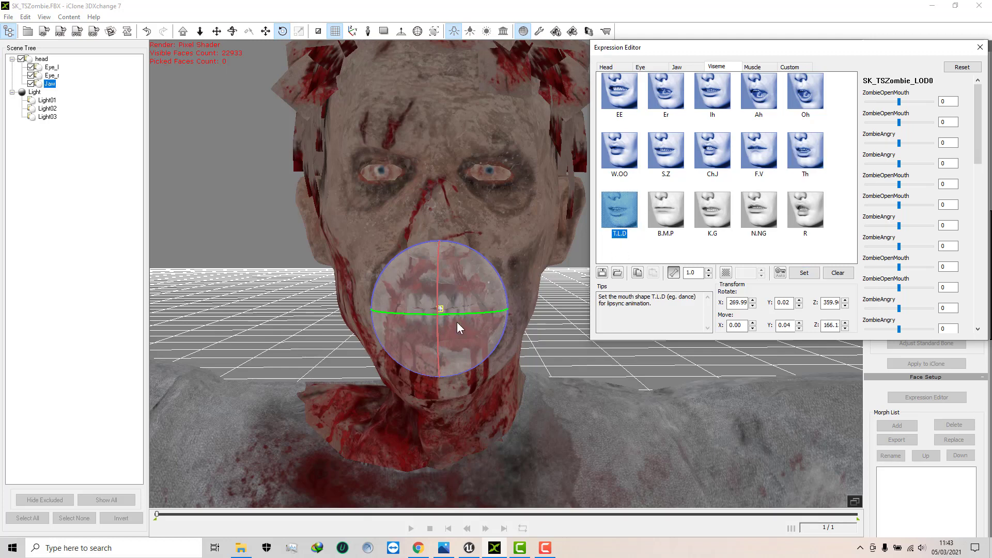
{"action": "left_click_drag", "start_coordinate": [435, 333], "coordinate": [445, 336]}
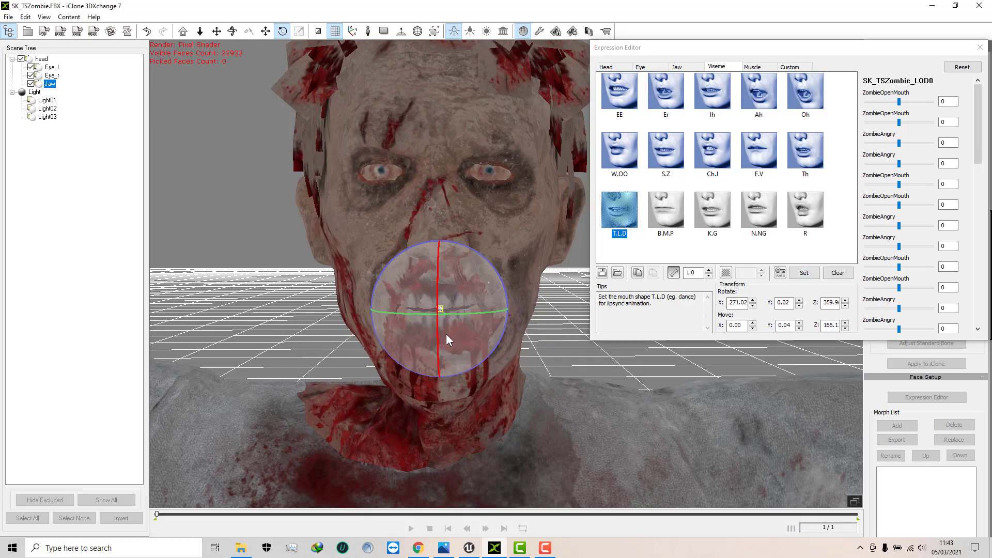
{"action": "left_click", "coordinate": [804, 273]}
Set the B.M.P viseme with the jaw rotated slightly upward and K.G with it turned about 7 degrees sideways
{"action": "left_click", "coordinate": [671, 228]}
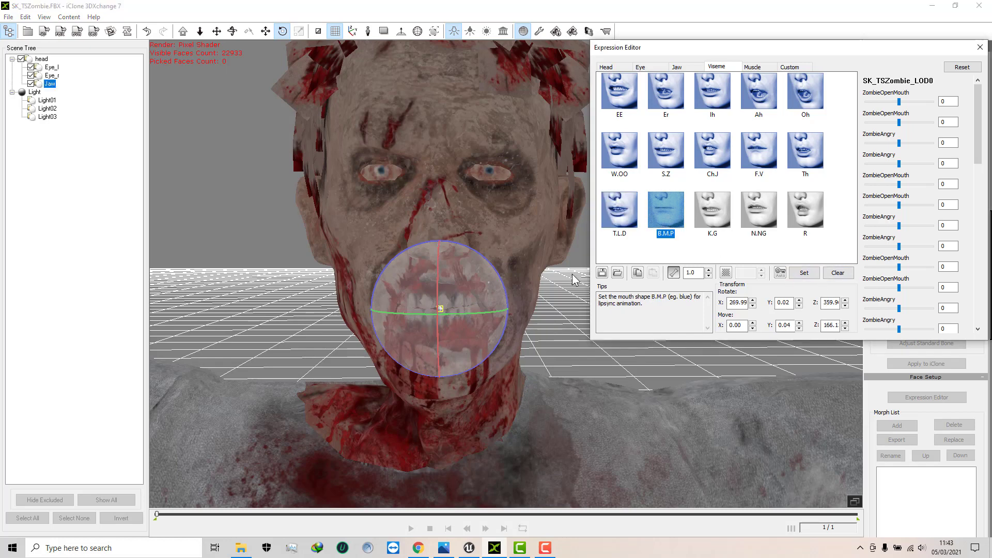
{"action": "left_click", "coordinate": [437, 334]}
{"action": "left_click_drag", "start_coordinate": [436, 330], "coordinate": [437, 334]}
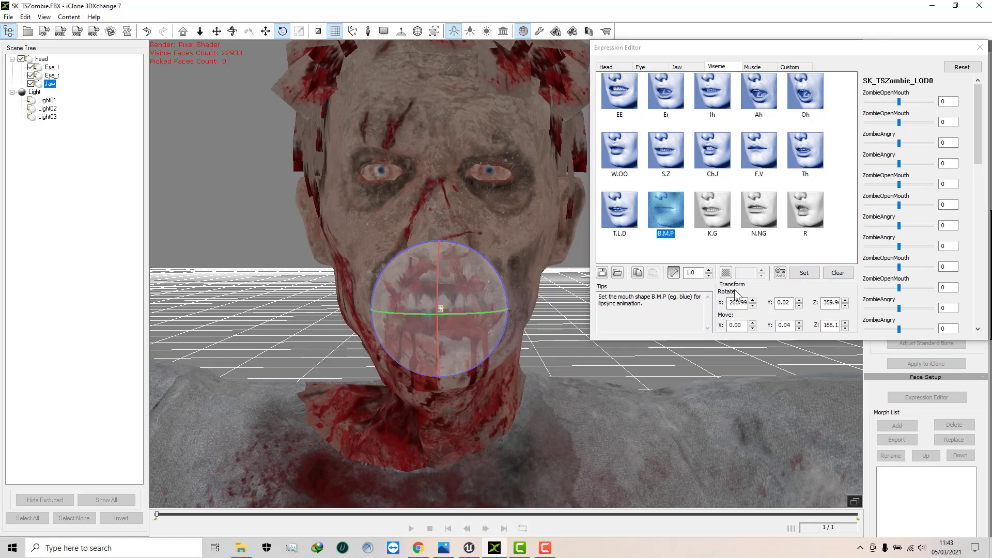
{"action": "left_click", "coordinate": [804, 273]}
{"action": "left_click", "coordinate": [712, 209]}
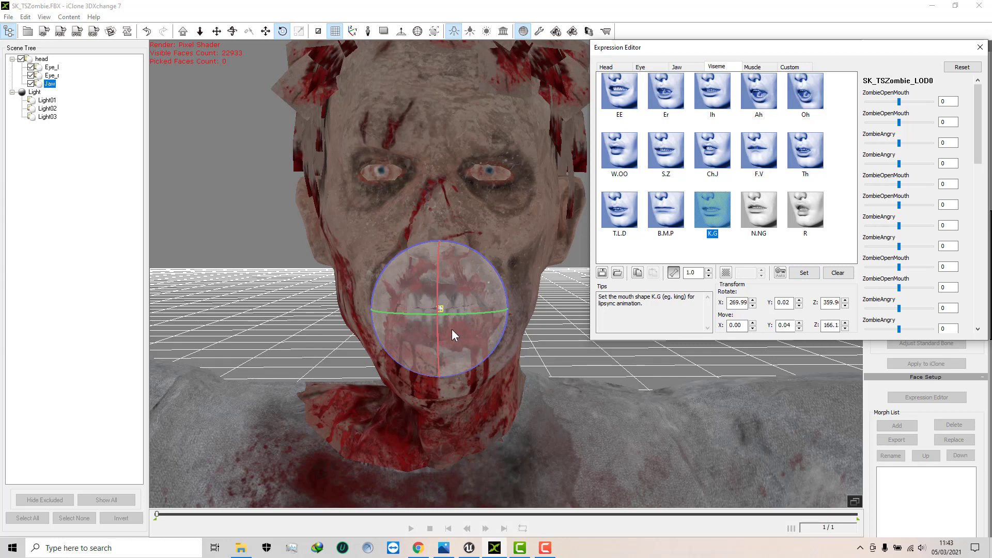
{"action": "left_click_drag", "start_coordinate": [473, 315], "coordinate": [478, 314]}
{"action": "left_click", "coordinate": [804, 272]}
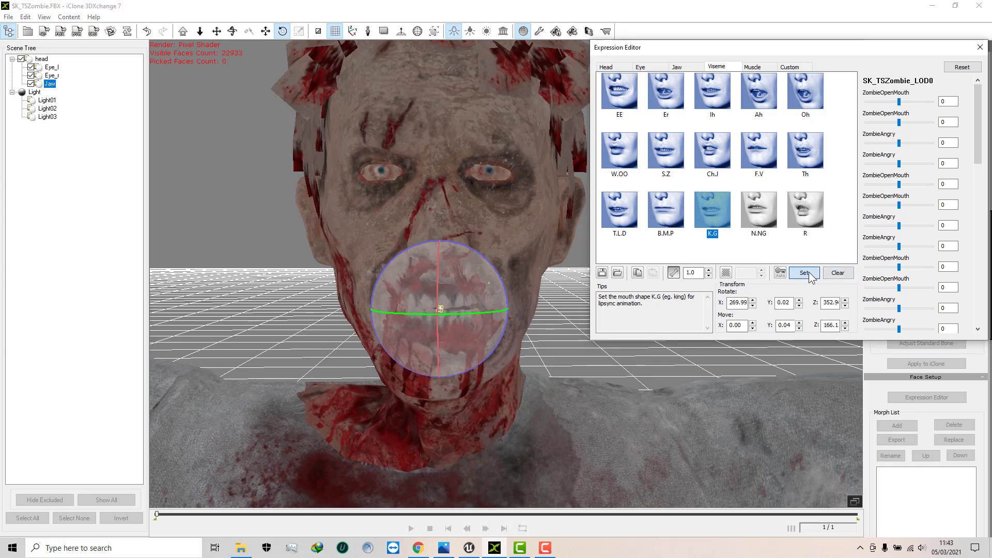
Set the N.NG viseme with the jaw tilted about -4 degrees on Z and R with it rotated about 4 degrees downward
{"action": "left_click", "coordinate": [758, 209]}
{"action": "left_click", "coordinate": [503, 339]}
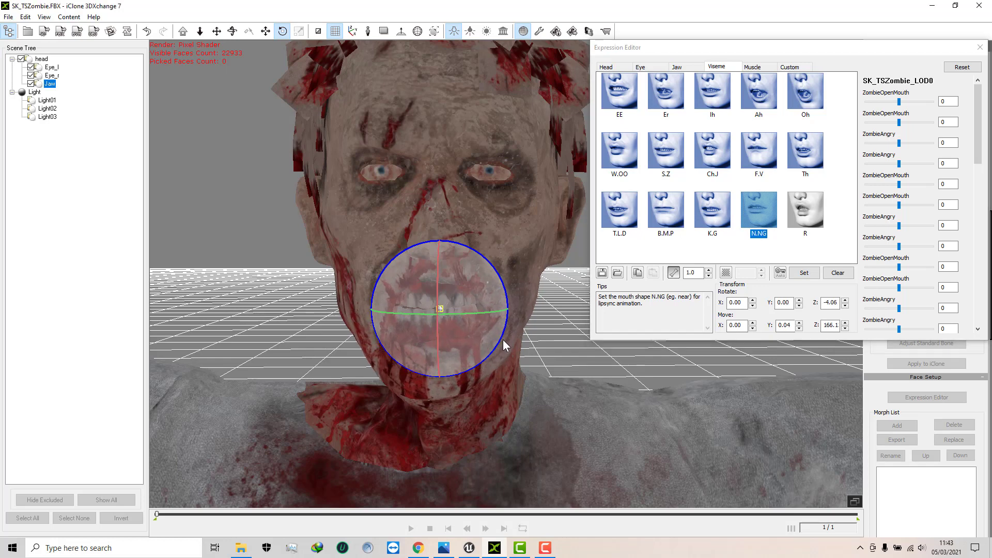
{"action": "left_click", "coordinate": [804, 273]}
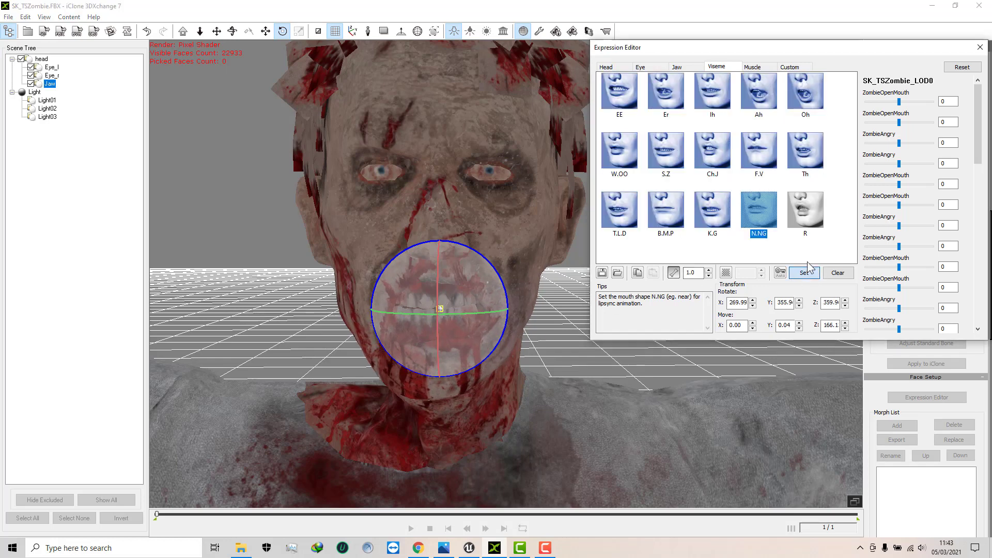
{"action": "left_click", "coordinate": [805, 210]}
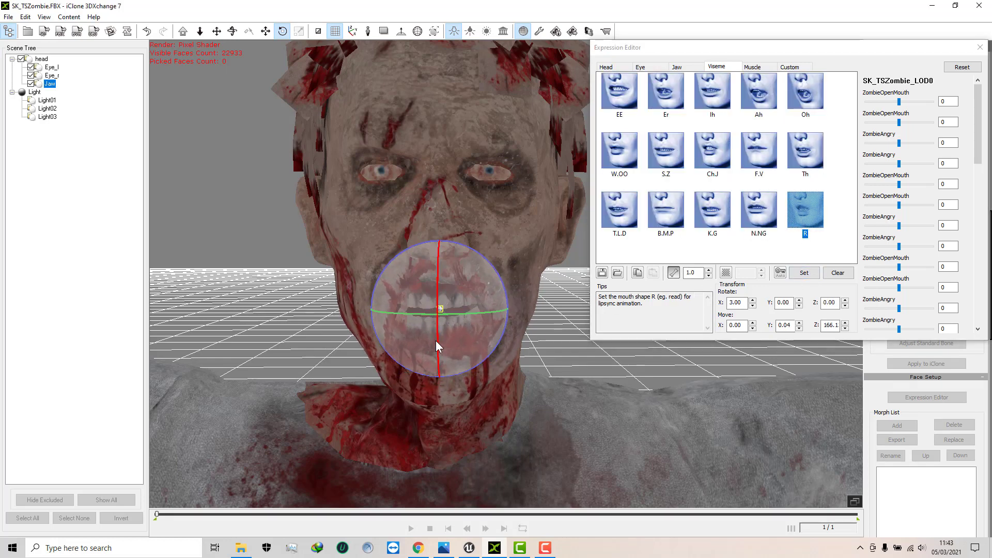
{"action": "left_click_drag", "start_coordinate": [436, 340], "coordinate": [541, 324]}
{"action": "left_click", "coordinate": [804, 273]}
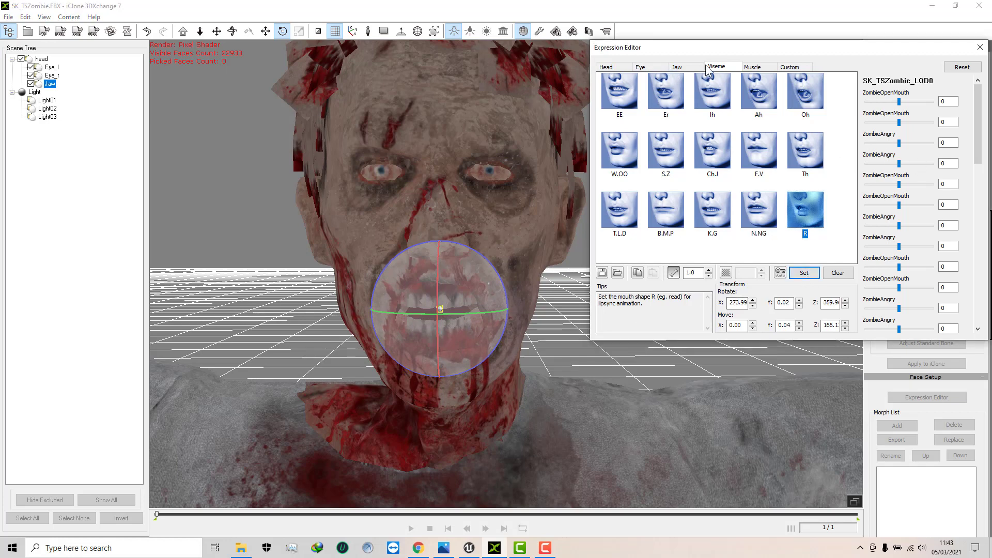
Preview the Er, Ih, Ah, Oh, F.V, Ch.J, K.G, B.M.P, S.Z, W.OO and Th visemes on the zombie's face
{"action": "left_click", "coordinate": [681, 84]}
{"action": "left_click", "coordinate": [711, 93]}
{"action": "left_click", "coordinate": [758, 93]}
{"action": "left_click", "coordinate": [805, 92]}
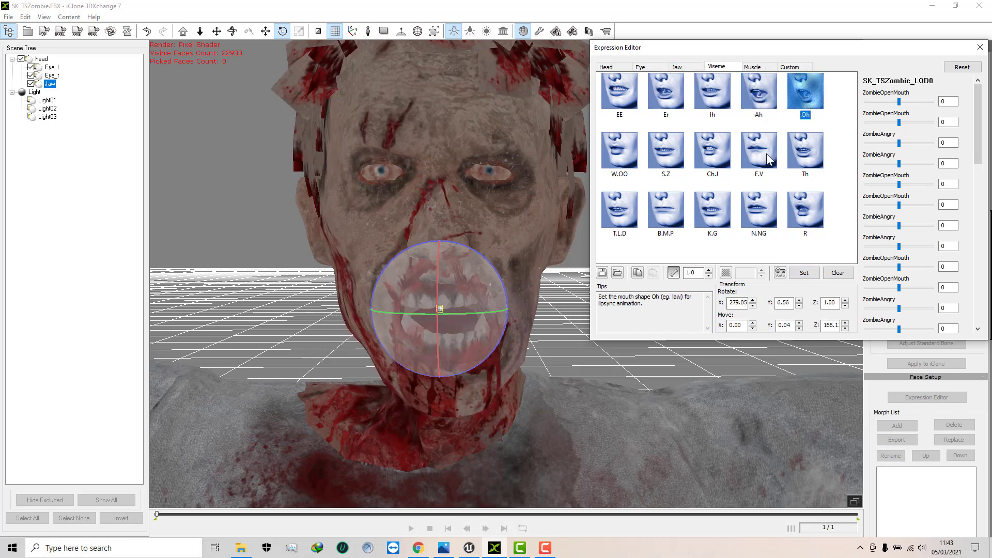
{"action": "left_click", "coordinate": [764, 154]}
{"action": "left_click", "coordinate": [712, 151]}
{"action": "left_click", "coordinate": [712, 209]}
{"action": "left_click", "coordinate": [667, 209]}
{"action": "left_click", "coordinate": [653, 151]}
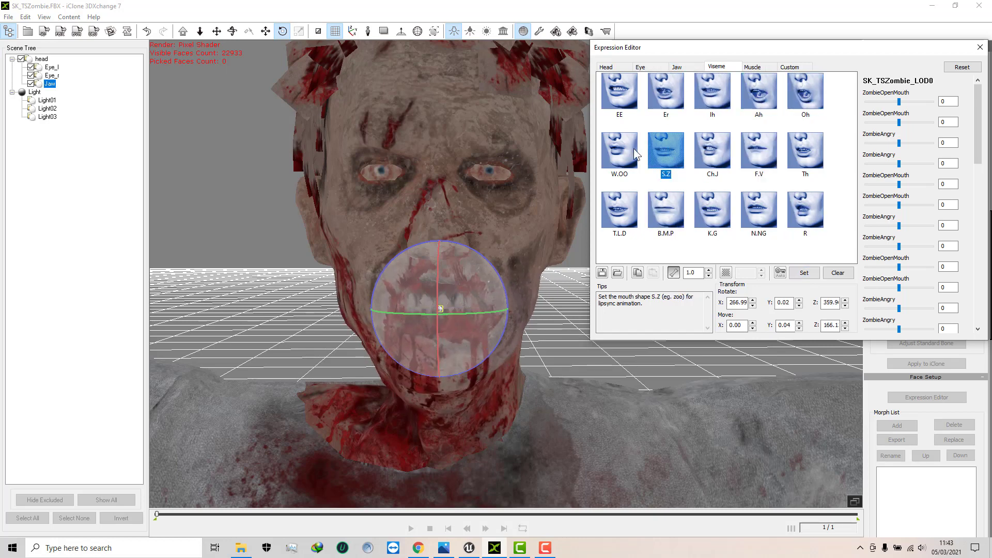
{"action": "left_click", "coordinate": [633, 148]}
{"action": "left_click", "coordinate": [812, 157]}
Review the eye expressions, checking the Both Eyes Rightward, Leftward and Downward poses on the zombie's face
{"action": "left_click", "coordinate": [642, 67]}
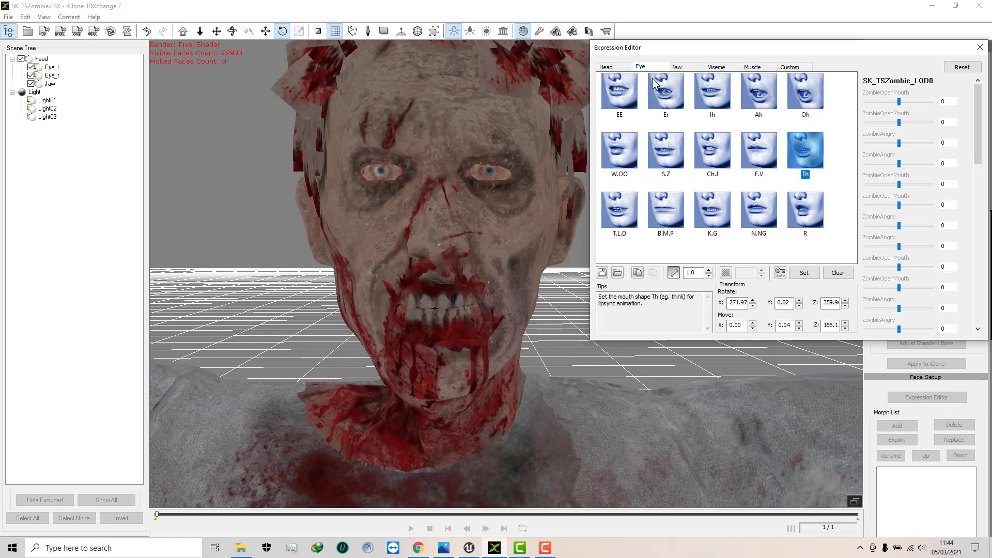
{"action": "left_click", "coordinate": [625, 91]}
{"action": "left_click", "coordinate": [681, 90]}
{"action": "left_click", "coordinate": [726, 98]}
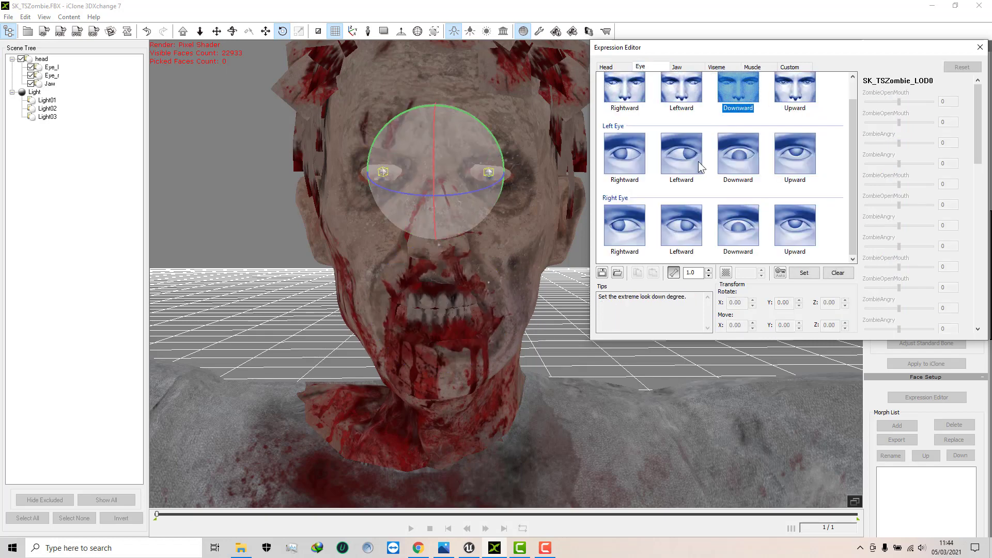
{"action": "scroll", "coordinate": [698, 161], "scroll_direction": "up", "scroll_amount": 1}
{"action": "left_click", "coordinate": [700, 161]}
Preview the jaw's Drop Jaw and Leftward expressions and the Custom Group 1 Upward expression
{"action": "left_click", "coordinate": [686, 66]}
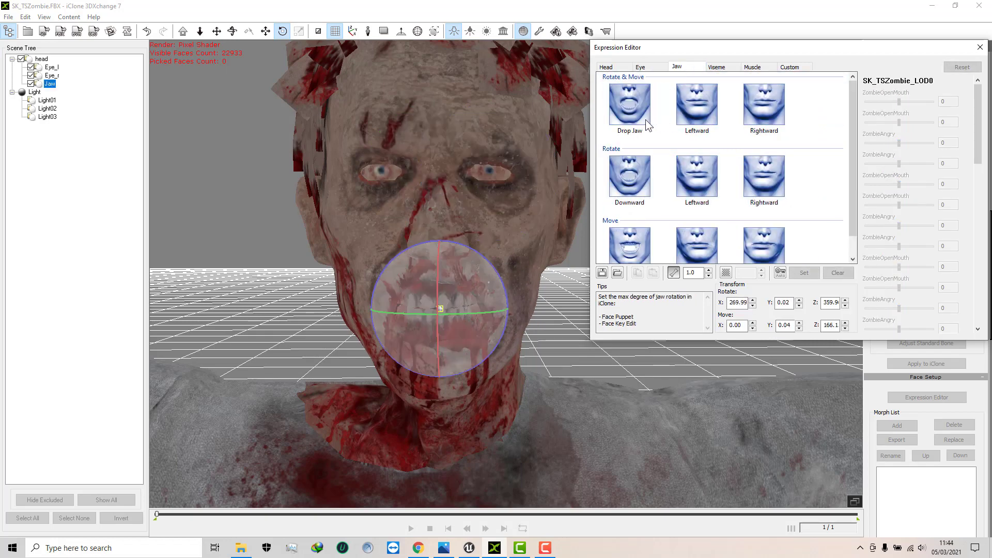
{"action": "left_click", "coordinate": [635, 105]}
{"action": "left_click", "coordinate": [697, 104]}
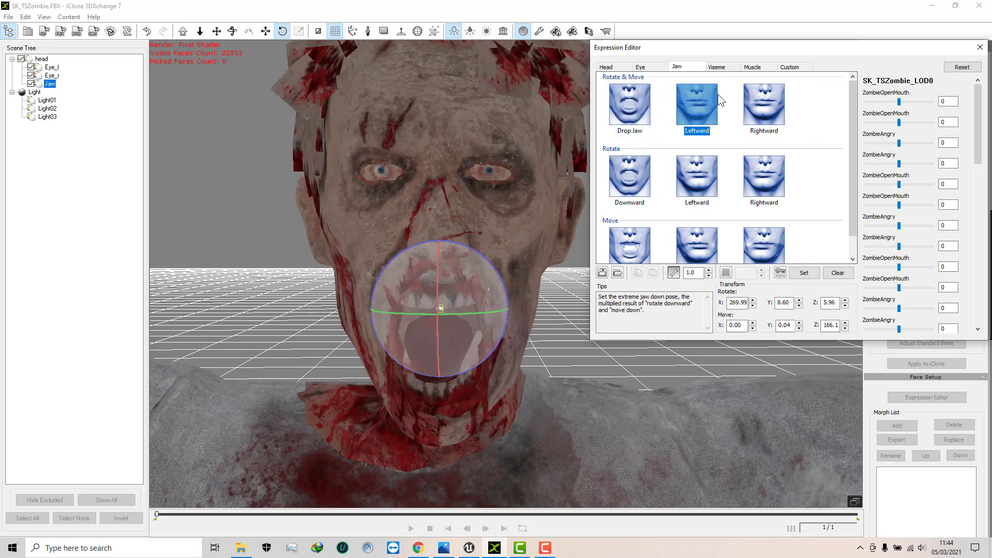
{"action": "left_click", "coordinate": [790, 66]}
{"action": "left_click", "coordinate": [632, 103]}
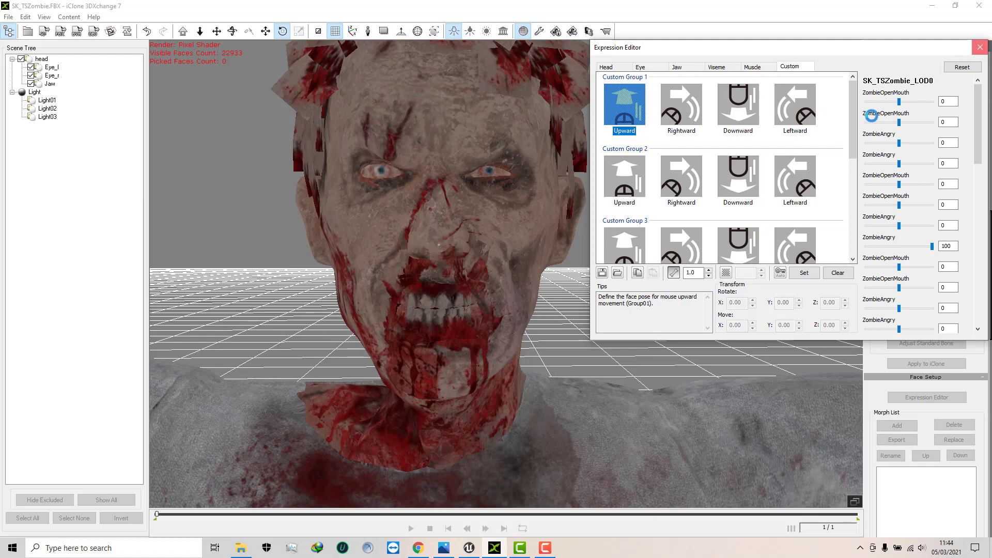
Close the Expression Editor, pick the zombie's face material and load T_TSZombie_Body_N_V2 as its Bump texture
{"action": "left_click", "coordinate": [979, 47]}
{"action": "right_click_drag", "start_coordinate": [452, 206], "coordinate": [518, 240]}
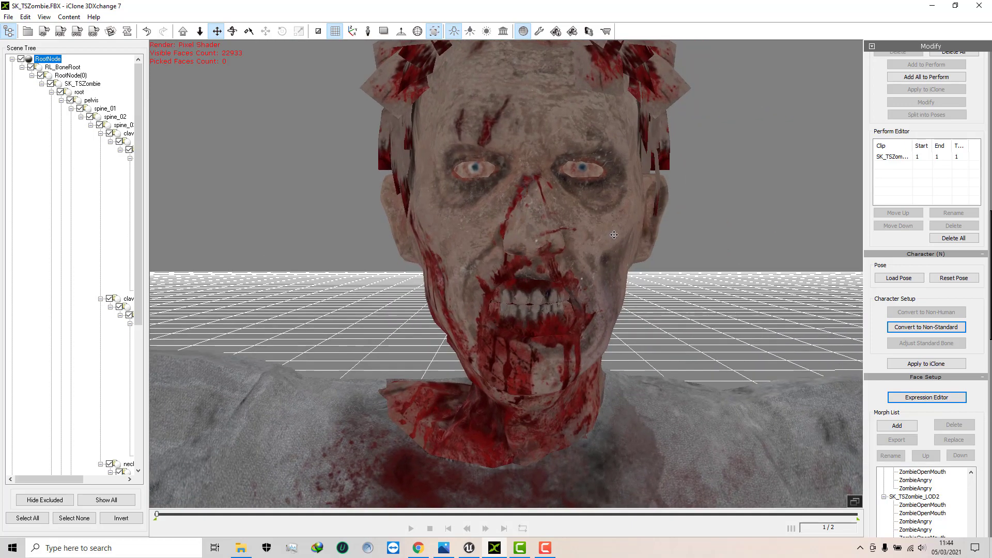
{"action": "left_click_drag", "start_coordinate": [975, 104], "coordinate": [971, 284]}
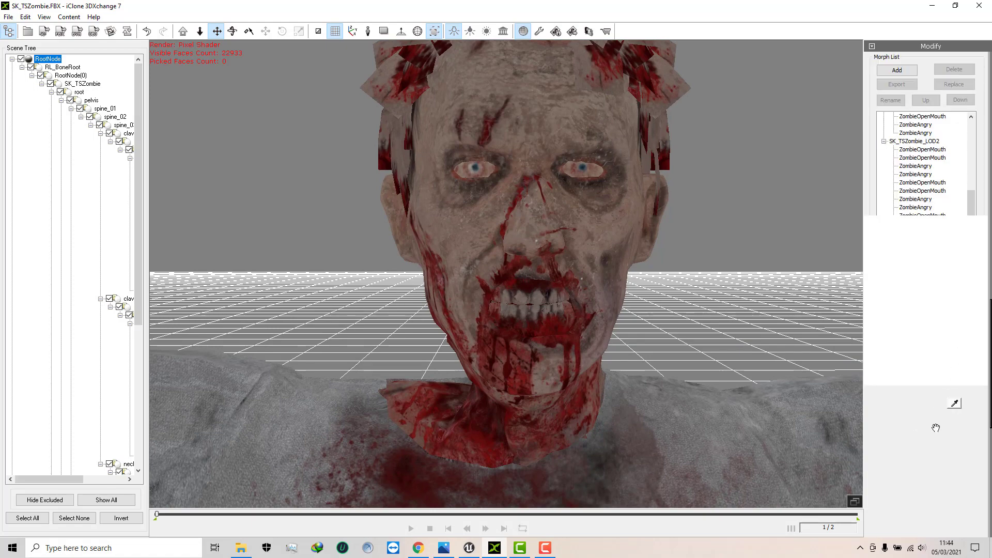
{"action": "left_click_drag", "start_coordinate": [960, 414], "coordinate": [968, 221]}
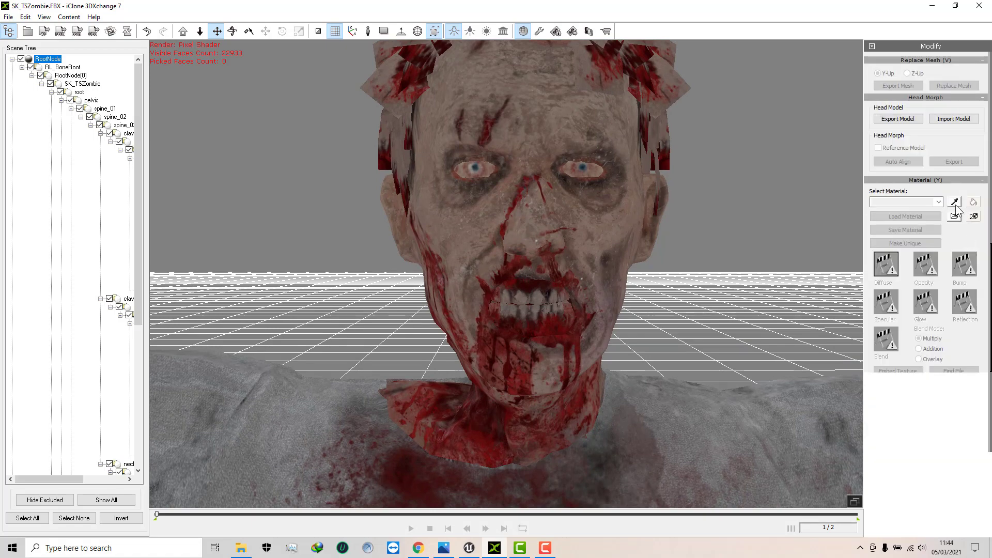
{"action": "left_click", "coordinate": [485, 234]}
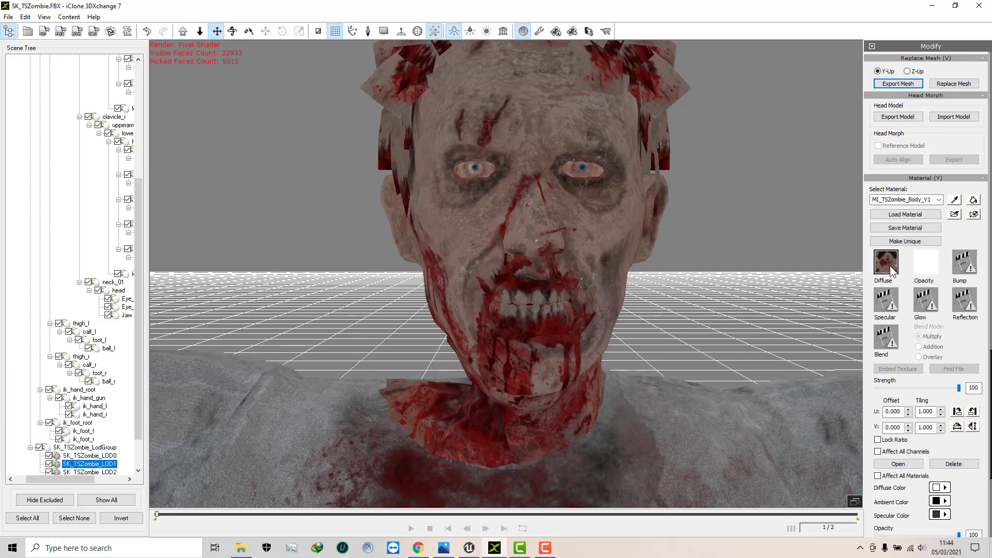
{"action": "double_click", "coordinate": [964, 264]}
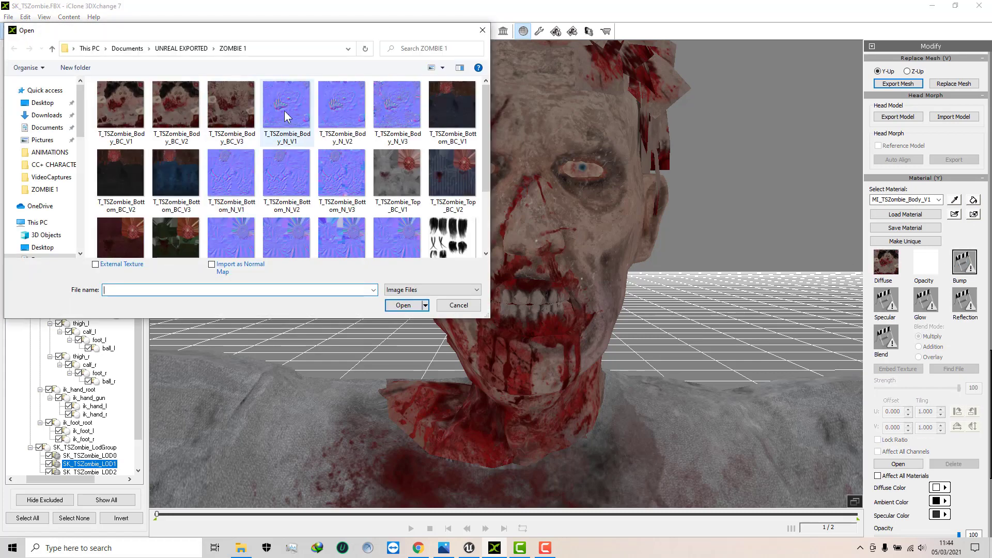
{"action": "left_click", "coordinate": [341, 116]}
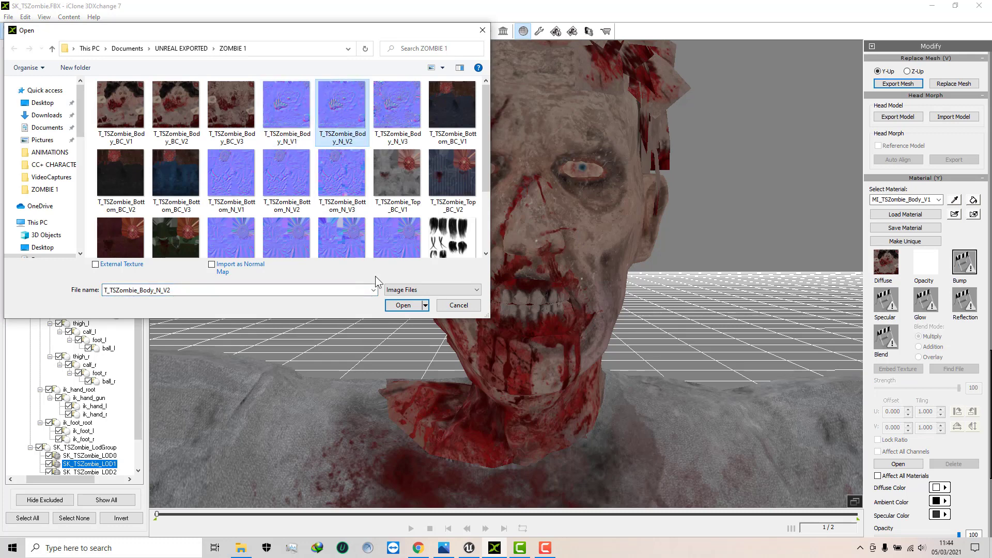
{"action": "left_click", "coordinate": [396, 309]}
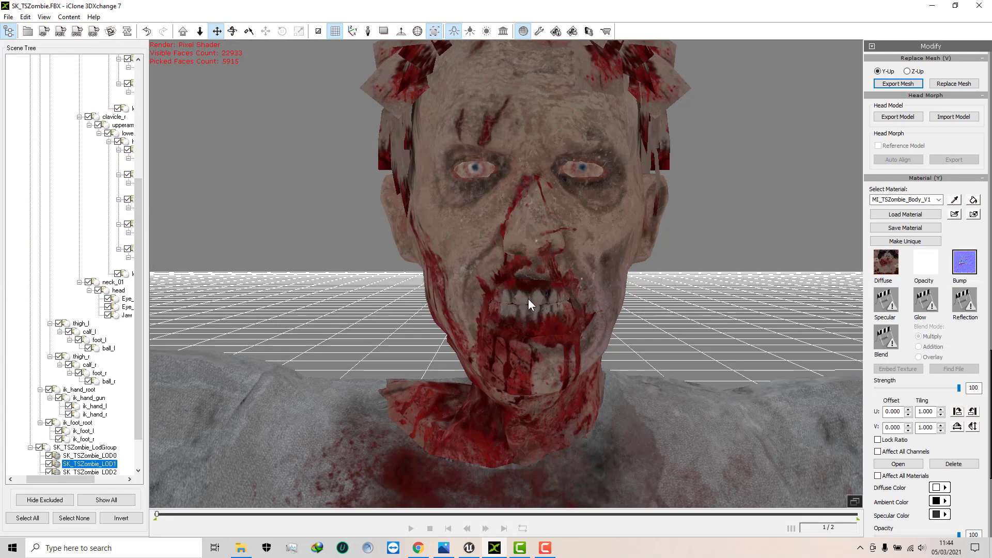
Pick the shirt material MI_TSZombie_Top_V1 on the model and load T_TSZombie_Top_N_V1 as its Bump texture
{"action": "left_click_drag", "start_coordinate": [584, 398], "coordinate": [583, 233]}
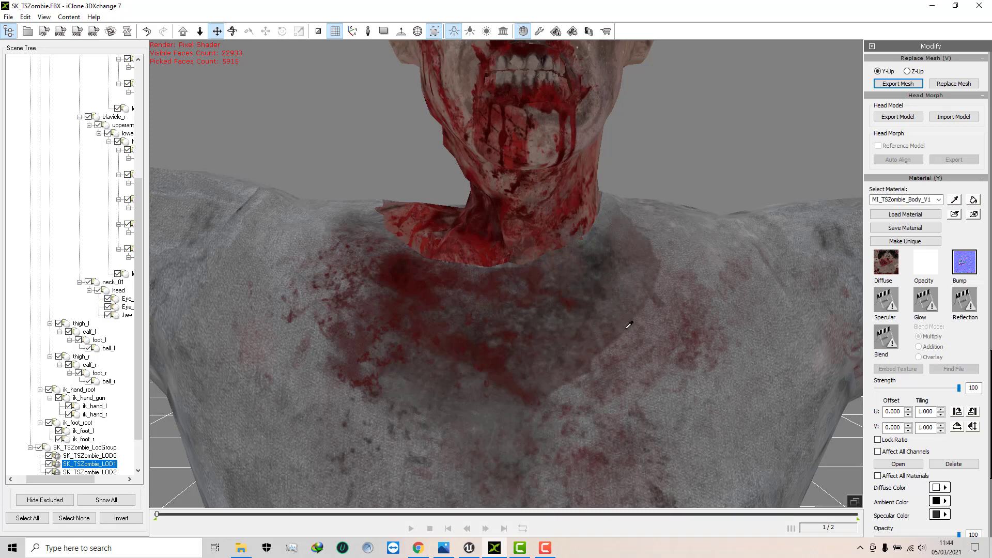
{"action": "left_click", "coordinate": [953, 203]}
{"action": "left_click", "coordinate": [743, 309]}
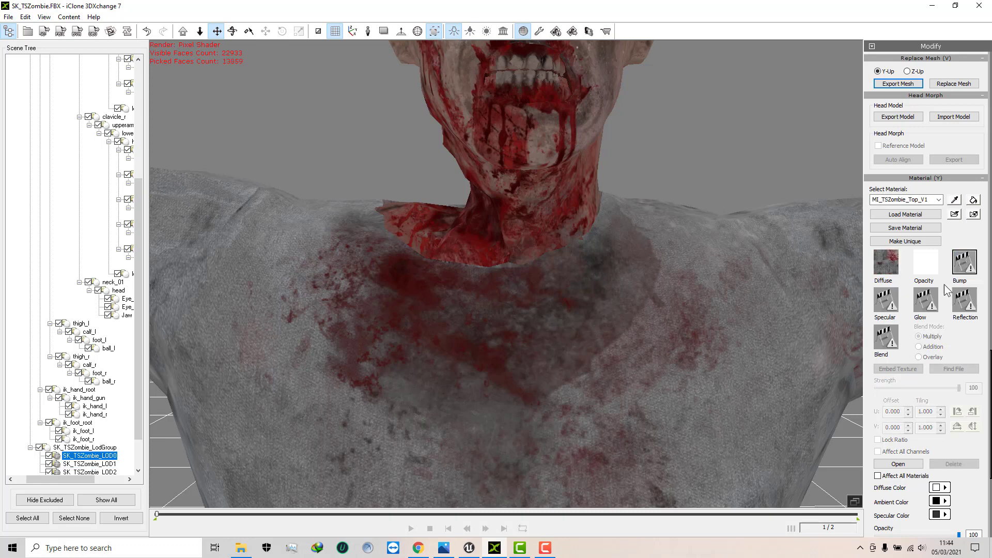
{"action": "double_click", "coordinate": [965, 274]}
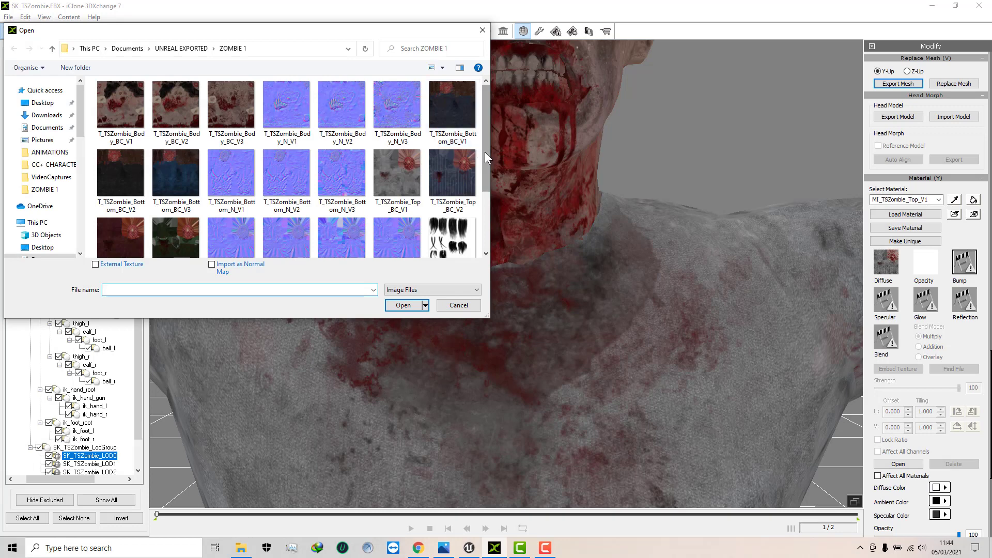
{"action": "left_click_drag", "start_coordinate": [485, 152], "coordinate": [482, 178]}
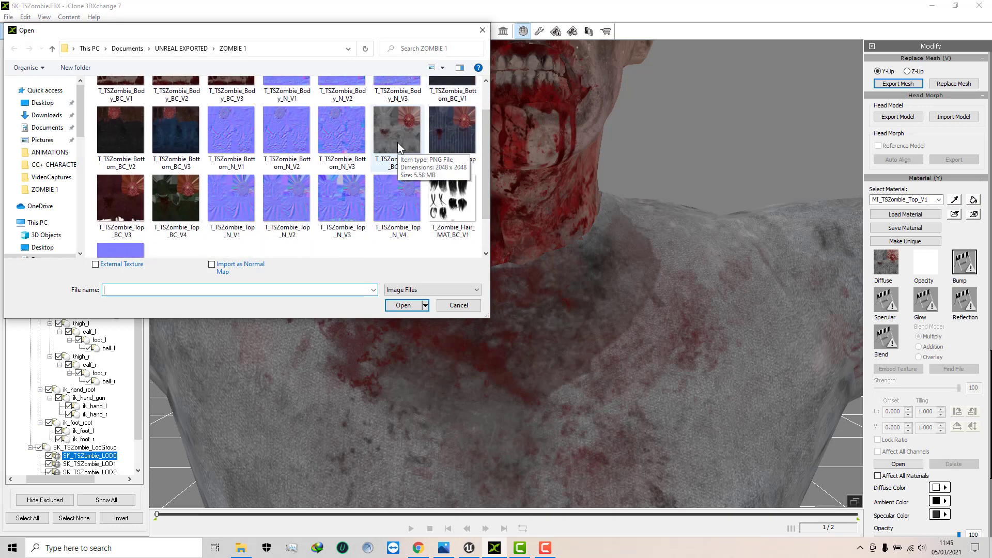
{"action": "left_click", "coordinate": [232, 201]}
{"action": "left_click", "coordinate": [404, 305]}
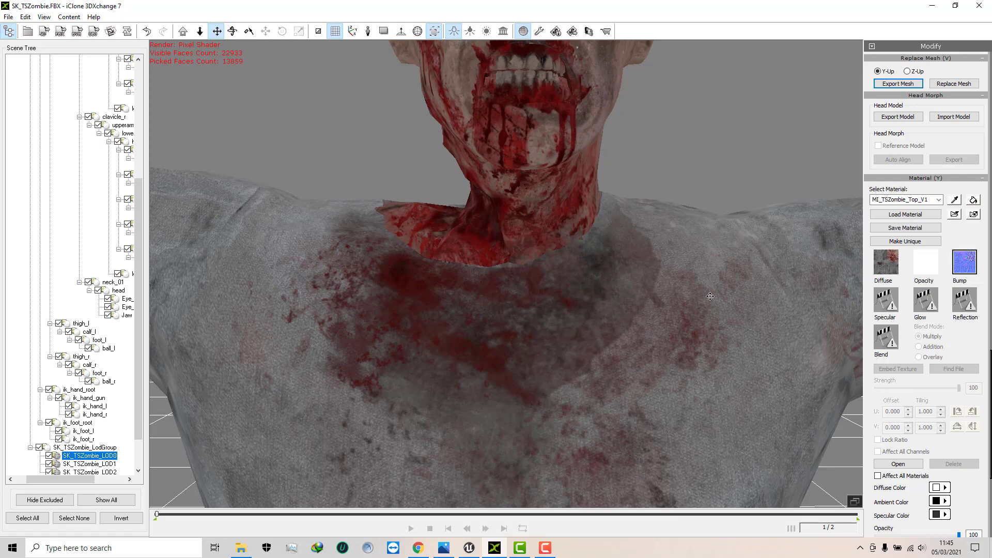
Pick the trousers material on the model and load a normal map from the ZOMBIE 1 folder as its Bump texture
{"action": "left_click_drag", "start_coordinate": [720, 302], "coordinate": [642, 219]}
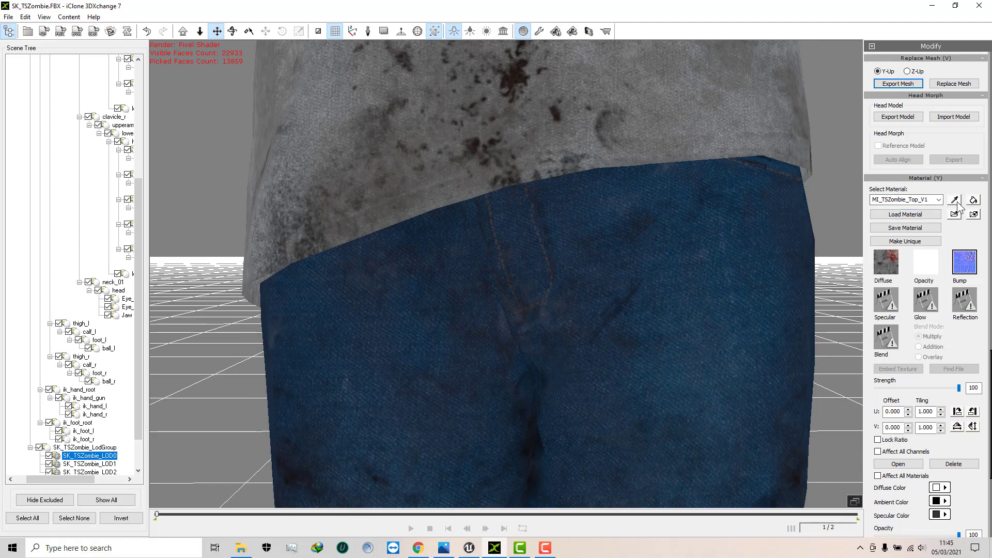
{"action": "left_click", "coordinate": [723, 282]}
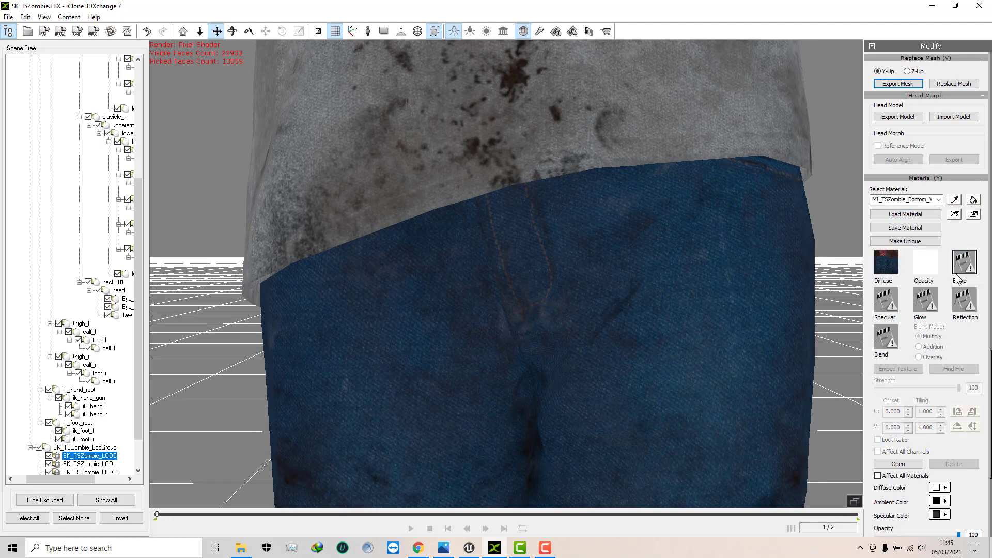
{"action": "double_click", "coordinate": [959, 265]}
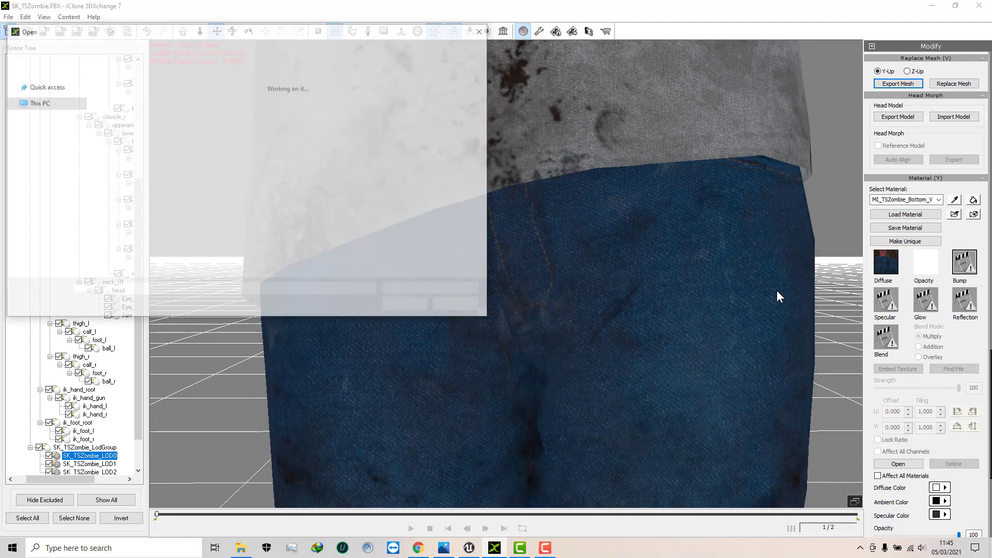
{"action": "scroll", "coordinate": [428, 206], "scroll_direction": "down", "scroll_amount": 2}
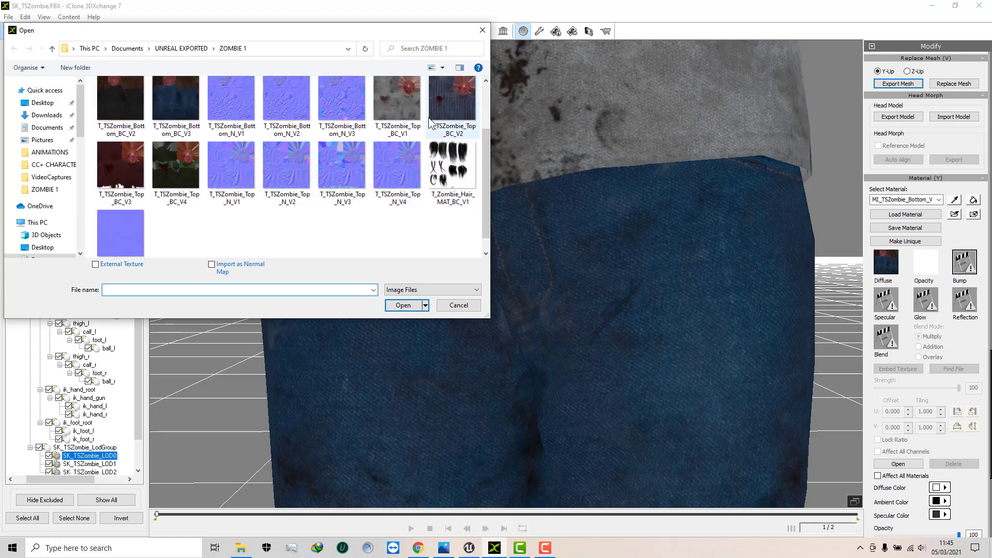
{"action": "left_click", "coordinate": [281, 172]}
{"action": "left_click", "coordinate": [388, 308]}
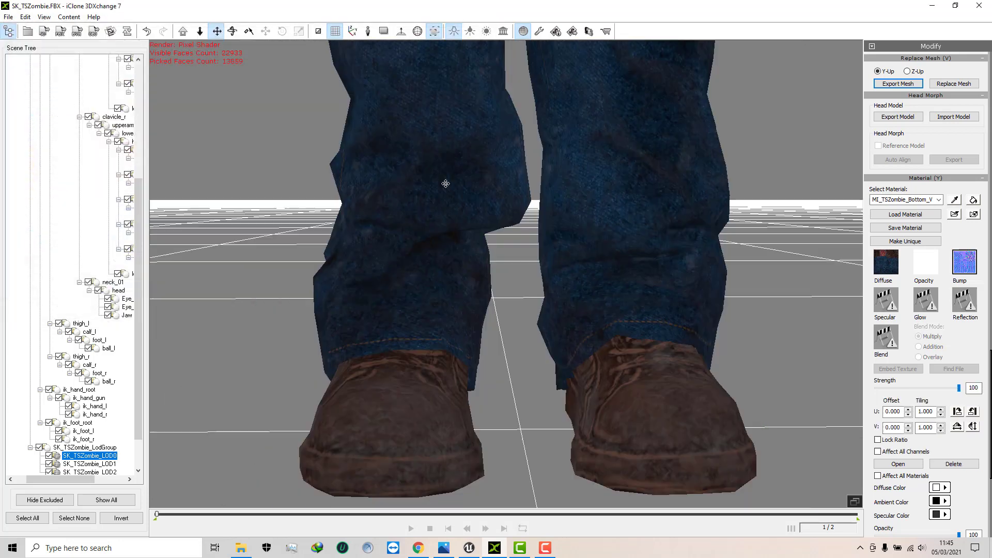
Examine the shoes, trousers and shirt up close and check the complete zombie with its new bump textures
{"action": "right_click_drag", "start_coordinate": [445, 184], "coordinate": [529, 210]}
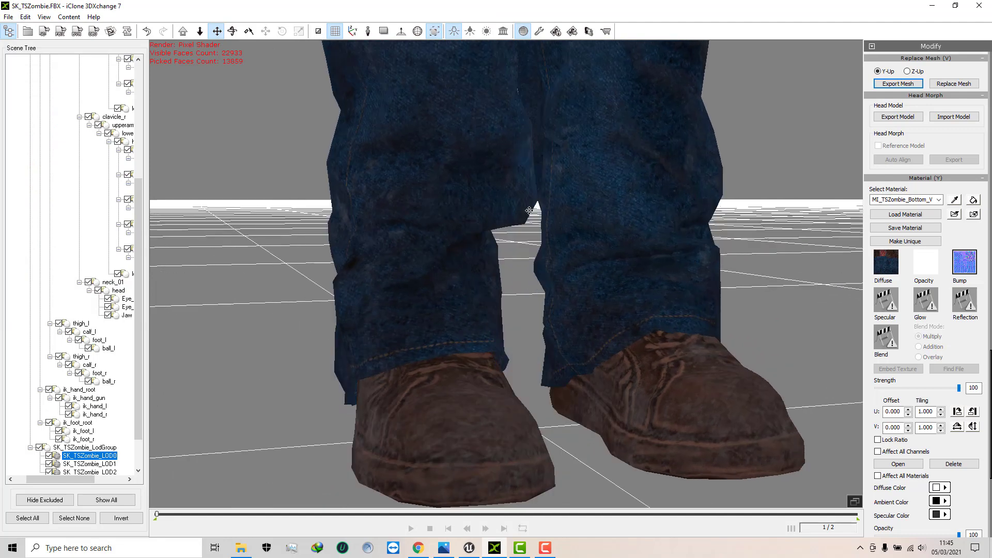
{"action": "middle_click_drag", "start_coordinate": [529, 211], "coordinate": [558, 253]}
{"action": "middle_click_drag", "start_coordinate": [560, 183], "coordinate": [588, 275]}
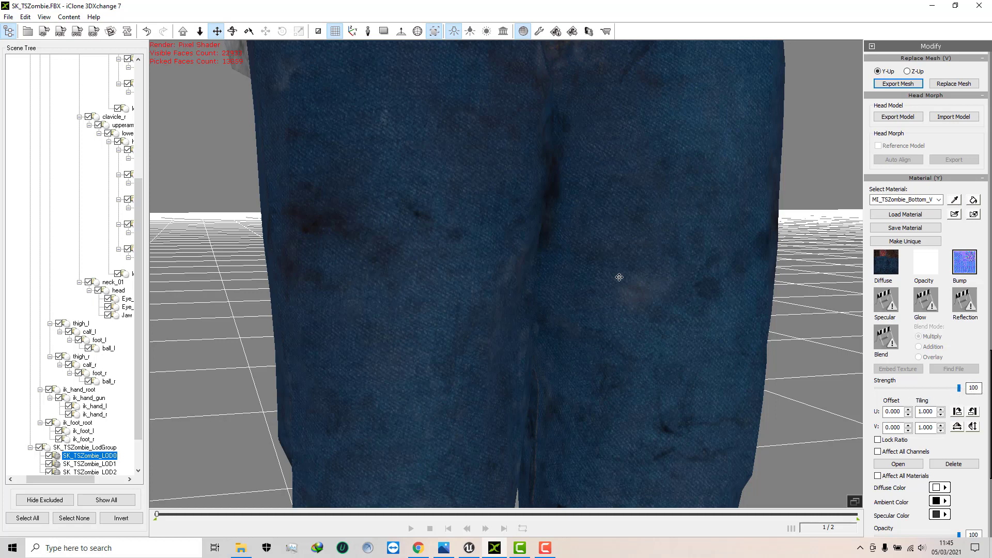
{"action": "left_click_drag", "start_coordinate": [589, 171], "coordinate": [582, 303]}
{"action": "right_click_drag", "start_coordinate": [583, 304], "coordinate": [586, 296]}
{"action": "left_click_drag", "start_coordinate": [592, 193], "coordinate": [597, 295]}
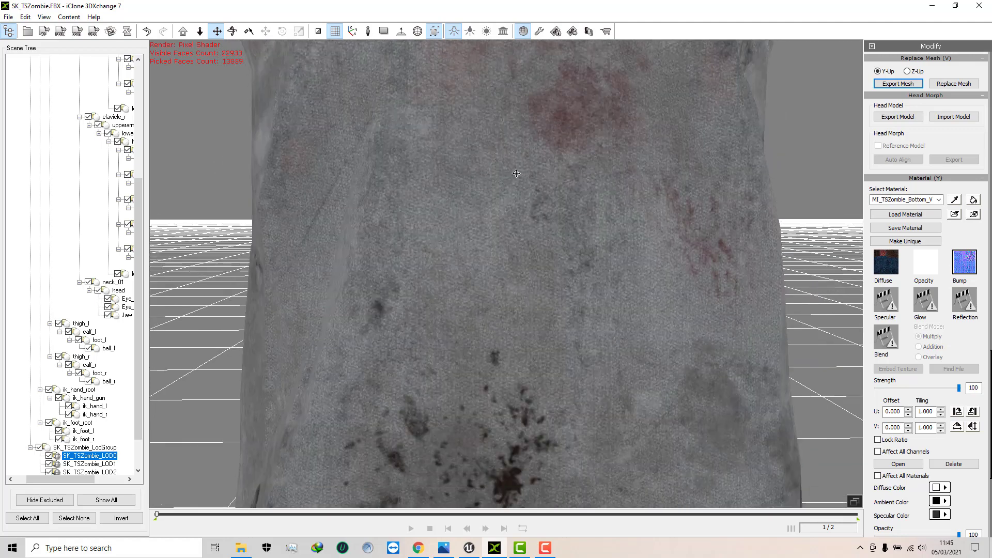
{"action": "left_click", "coordinate": [200, 31]}
{"action": "left_click_drag", "start_coordinate": [444, 176], "coordinate": [490, 206]}
{"action": "right_click_drag", "start_coordinate": [490, 205], "coordinate": [491, 191]}
{"action": "left_click_drag", "start_coordinate": [510, 168], "coordinate": [515, 99]}
{"action": "right_click_drag", "start_coordinate": [522, 199], "coordinate": [450, 240]}
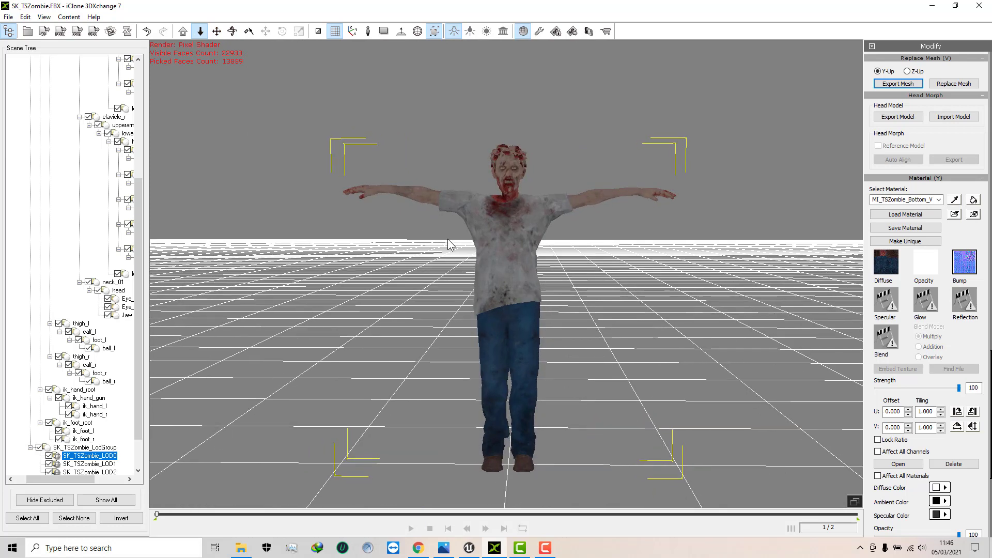
Start an iClone content export of the character with Export Geometry and Embed External Textures enabled
{"action": "left_click", "coordinate": [8, 18]}
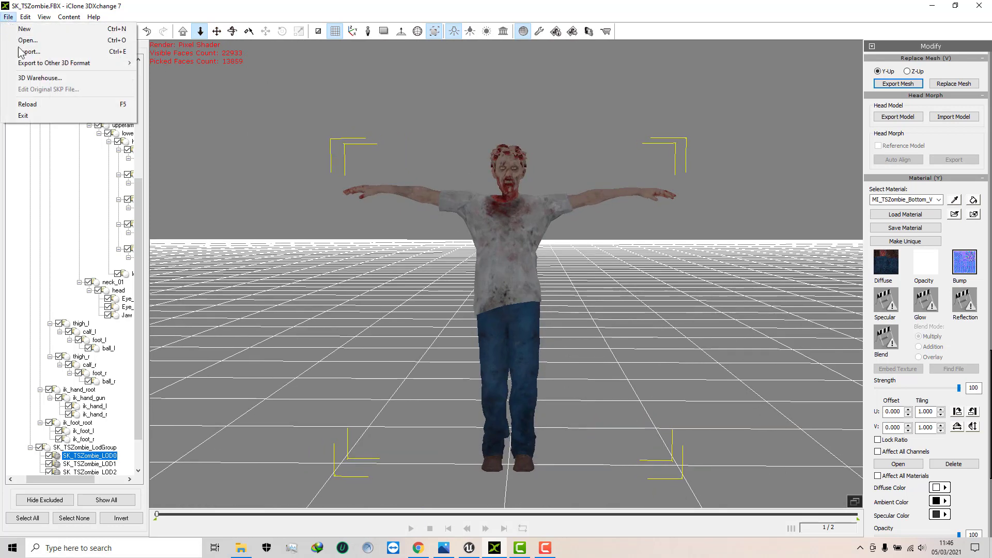
{"action": "left_click", "coordinate": [39, 56]}
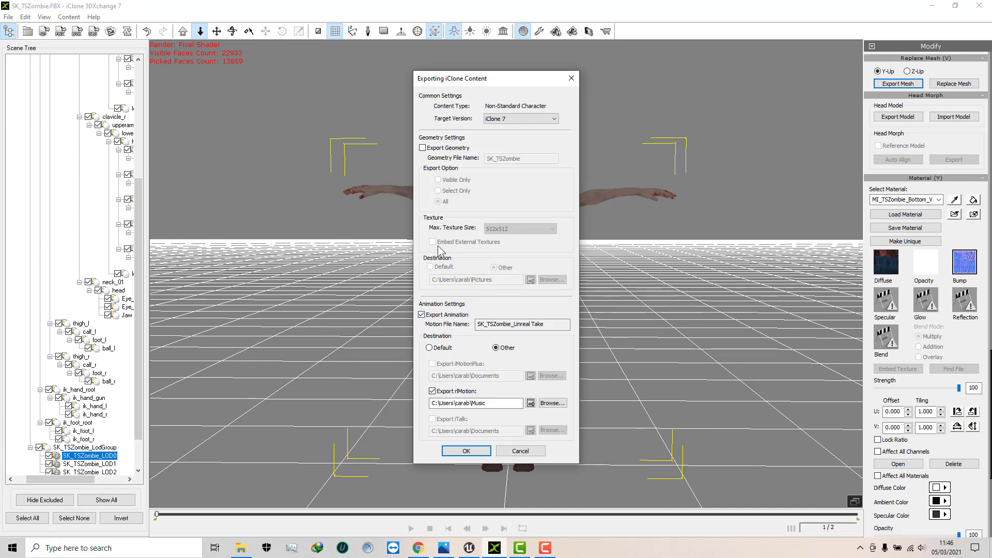
{"action": "left_click", "coordinate": [423, 148]}
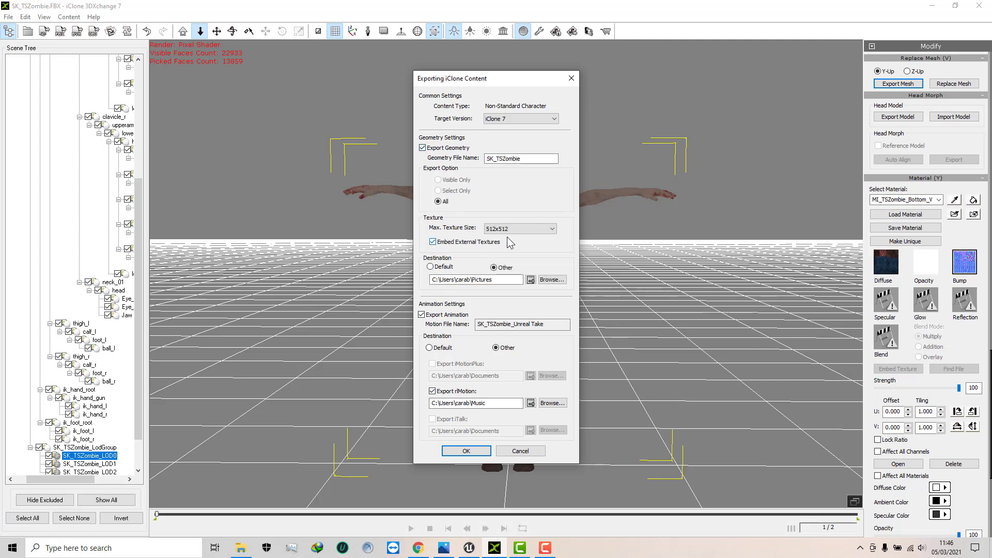
{"action": "left_click", "coordinate": [433, 242]}
{"action": "left_click", "coordinate": [434, 242]}
Set the maximum texture size to 4096x4096 and export the SK_TSZombie character with its animation
{"action": "left_click", "coordinate": [549, 229]}
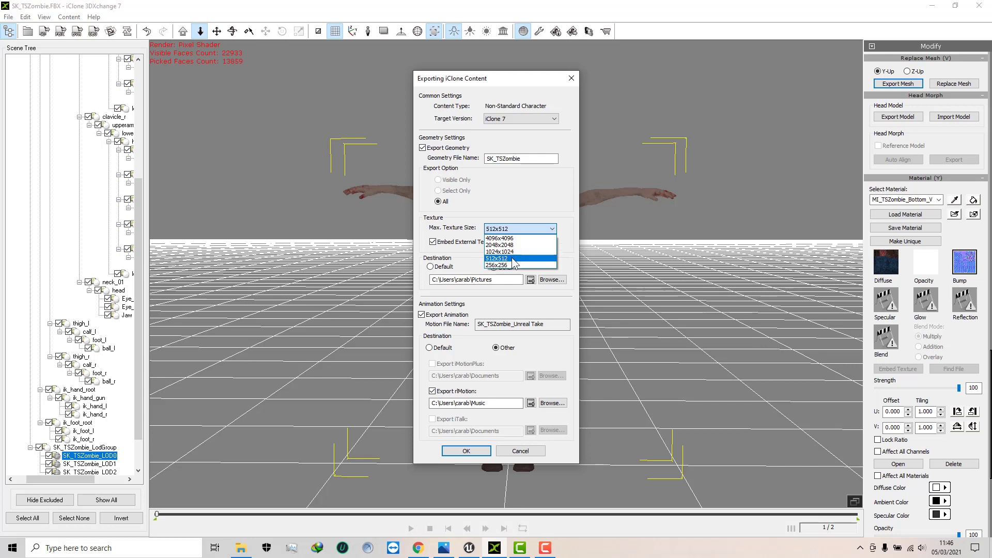
{"action": "left_click", "coordinate": [511, 239]}
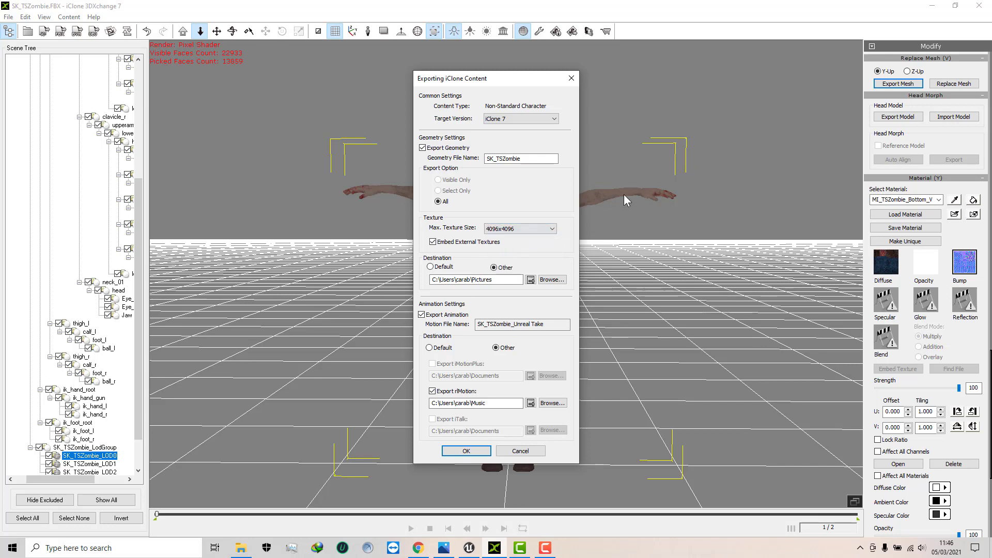
{"action": "mouse_move", "coordinate": [241, 555]}
{"action": "left_click", "coordinate": [438, 403]}
{"action": "left_click", "coordinate": [460, 452]}
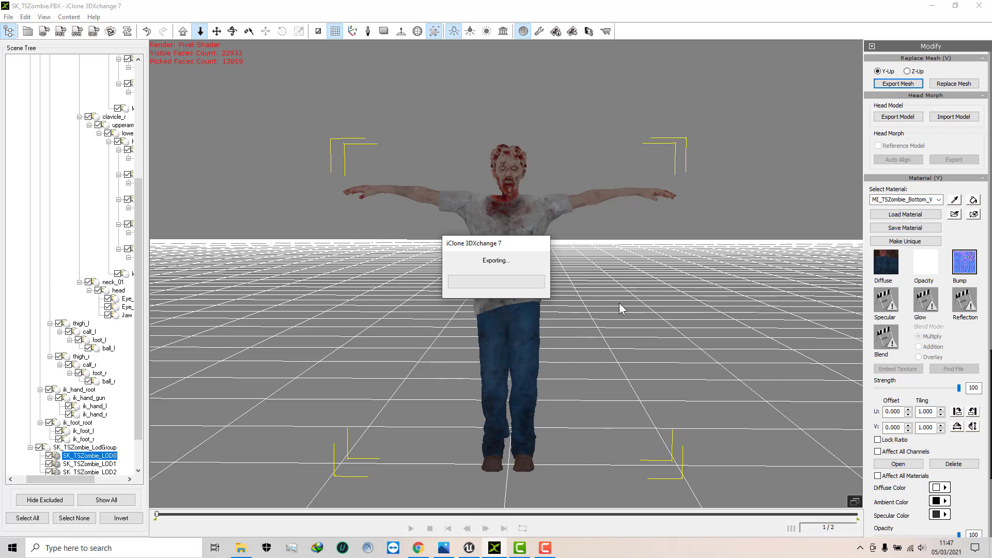
Switch to Unreal Editor and open the Weapons folder inside the project's MilitaryWeapDark content folder
{"action": "left_click", "coordinate": [468, 552]}
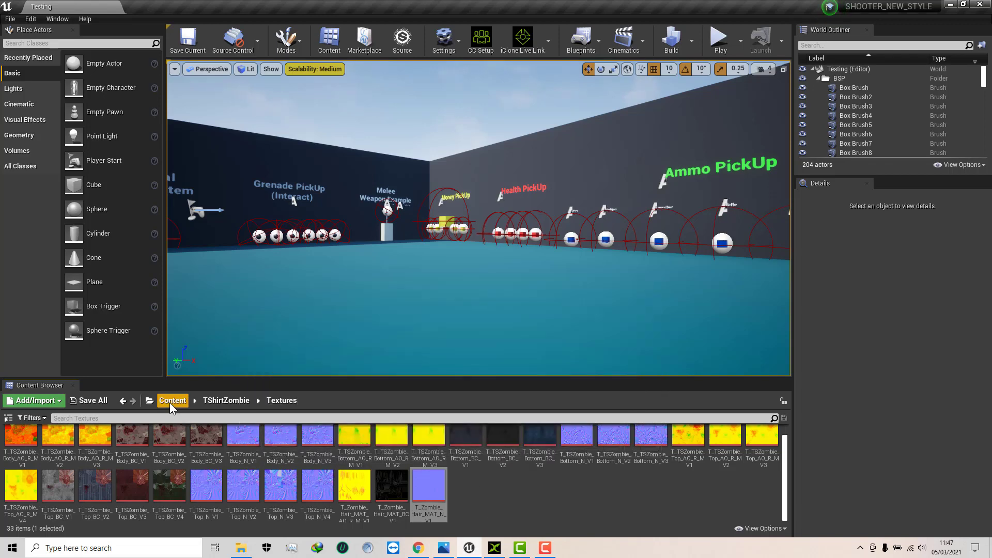
{"action": "left_click", "coordinate": [170, 401]}
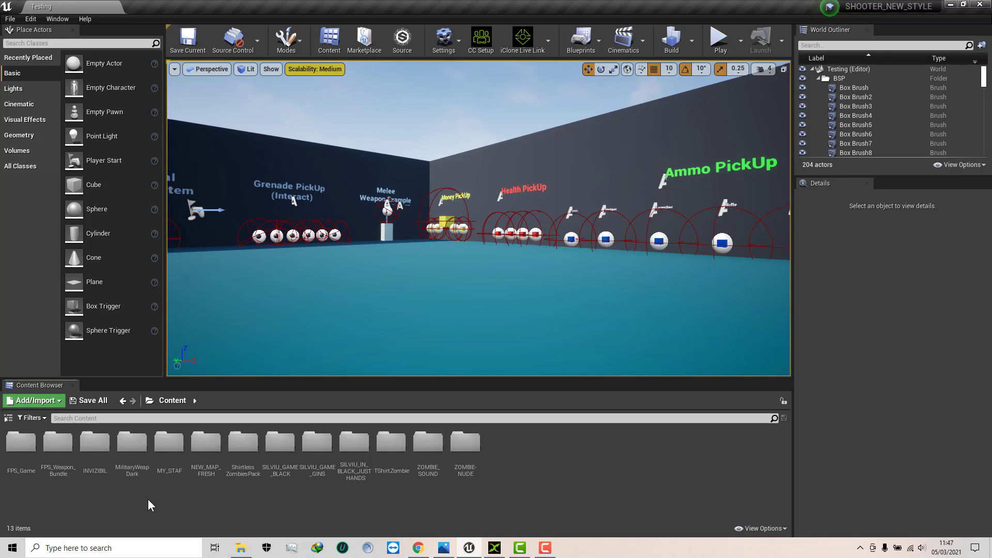
{"action": "double_click", "coordinate": [131, 445]}
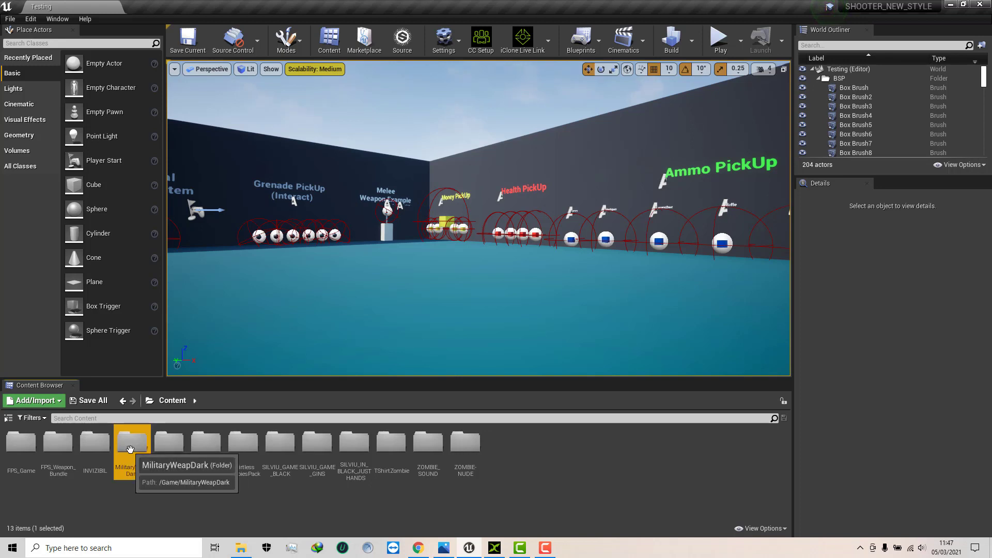
{"action": "left_click", "coordinate": [121, 442]}
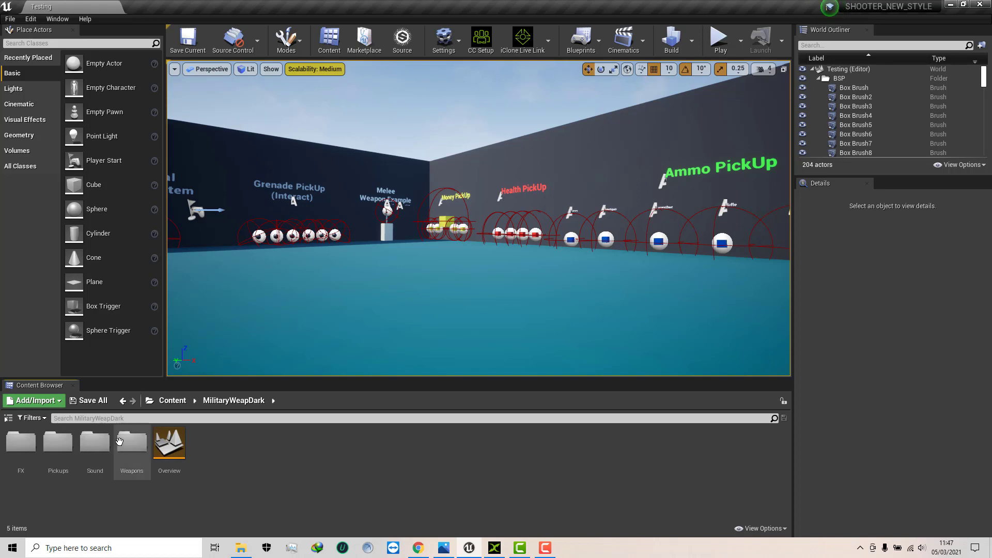
{"action": "double_click", "coordinate": [119, 441]}
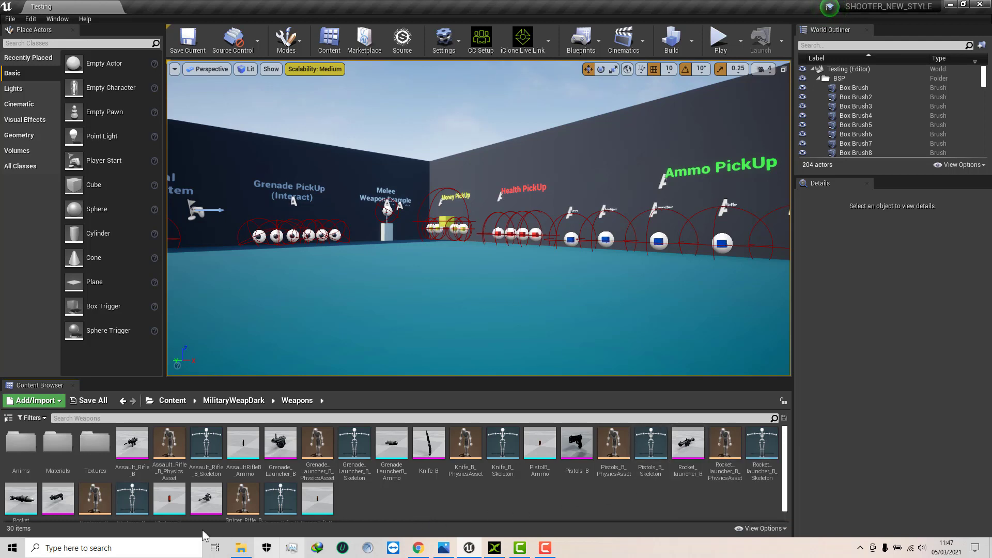
Export the Sniper_Rifle_B skeletal mesh as an FBX file into the ZOMBIE 1 folder with FBX 2011 compatibility
{"action": "right_click", "coordinate": [208, 501]}
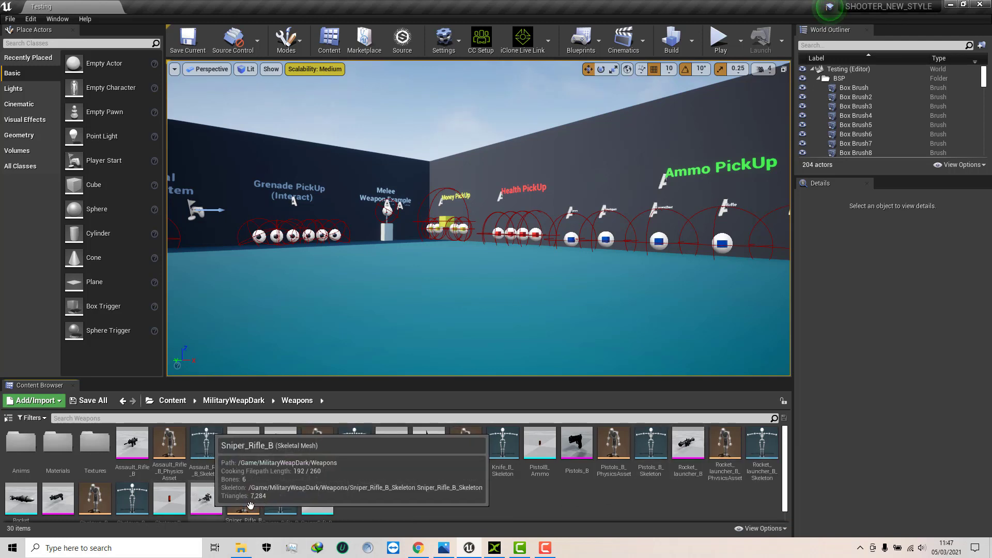
{"action": "left_click", "coordinate": [493, 500]}
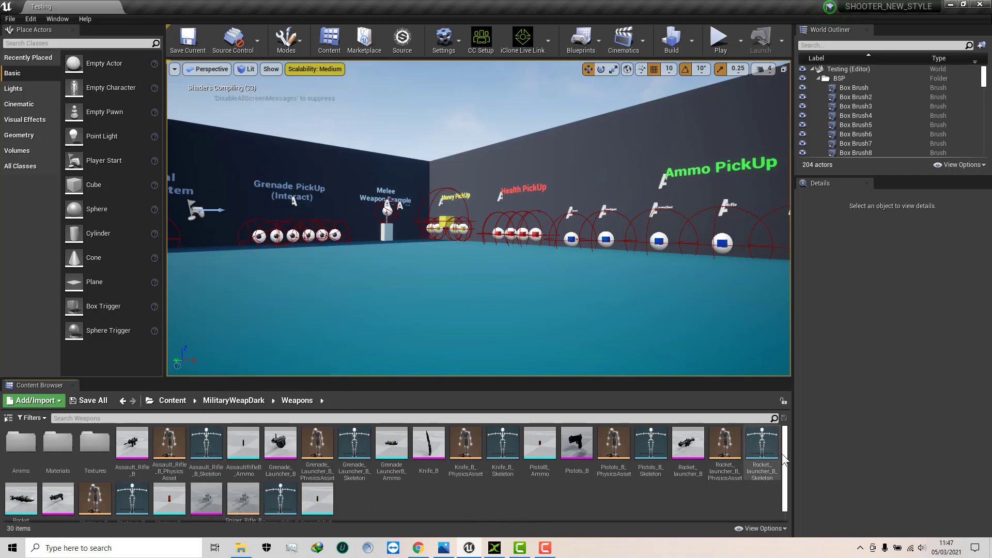
{"action": "scroll", "coordinate": [786, 457], "scroll_direction": "down", "scroll_amount": 1}
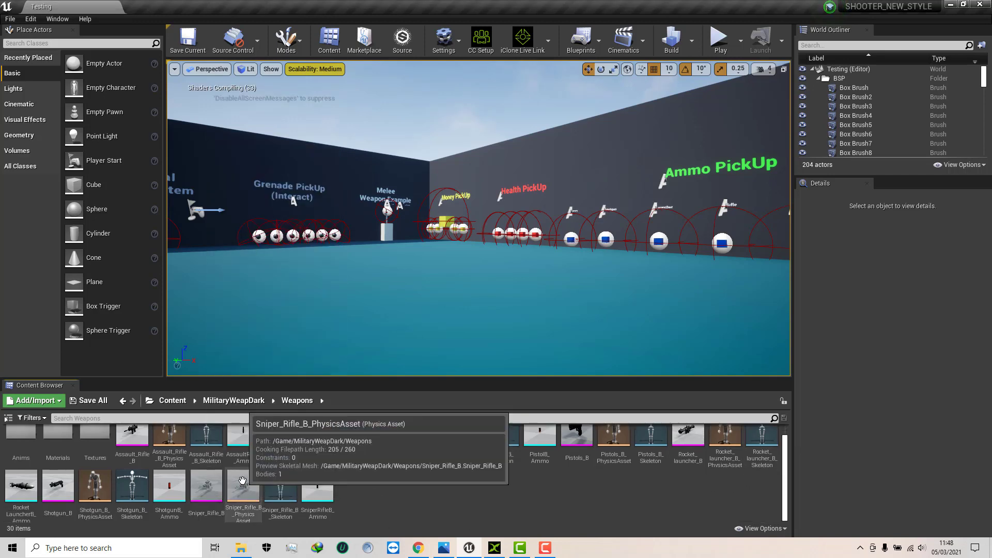
{"action": "right_click", "coordinate": [208, 483]}
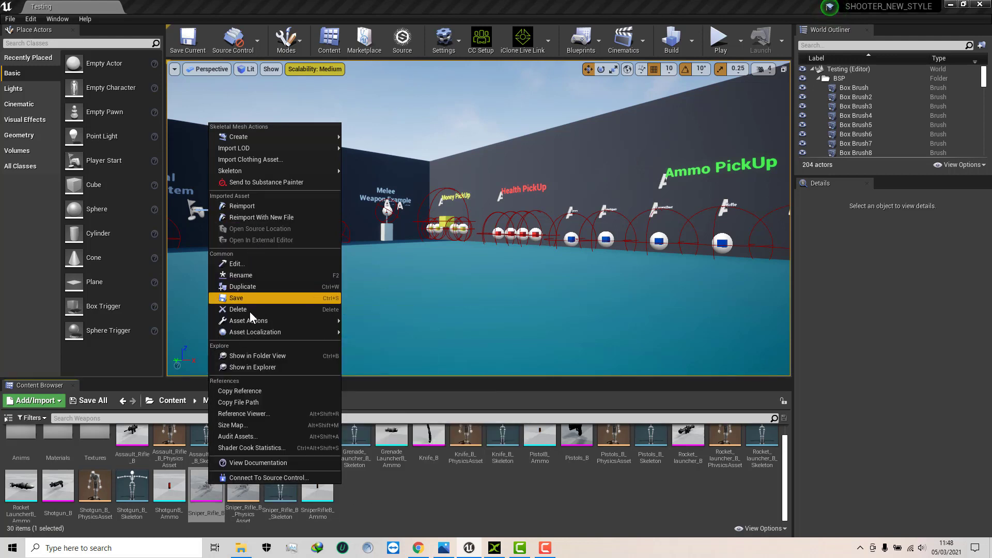
{"action": "mouse_move", "coordinate": [321, 320]}
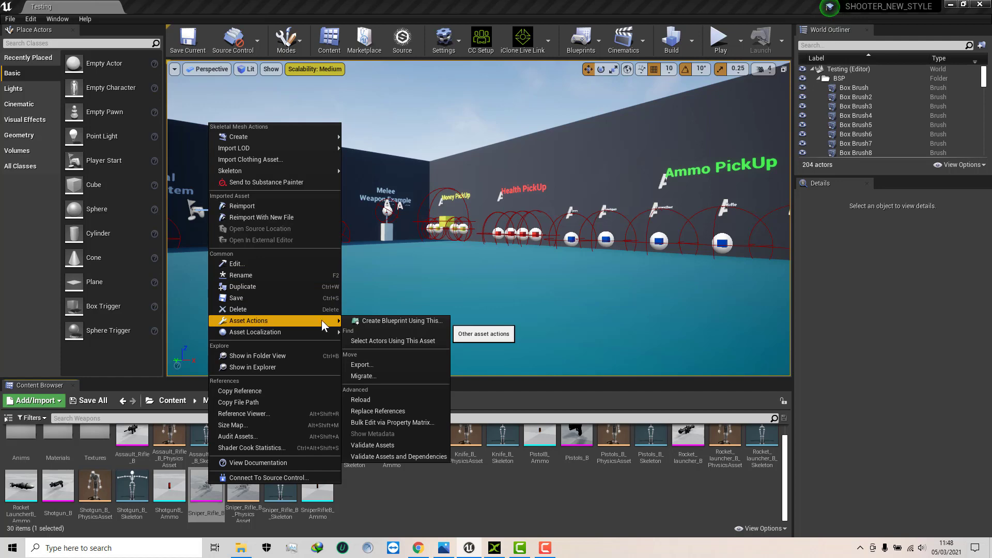
{"action": "left_click", "coordinate": [369, 363]}
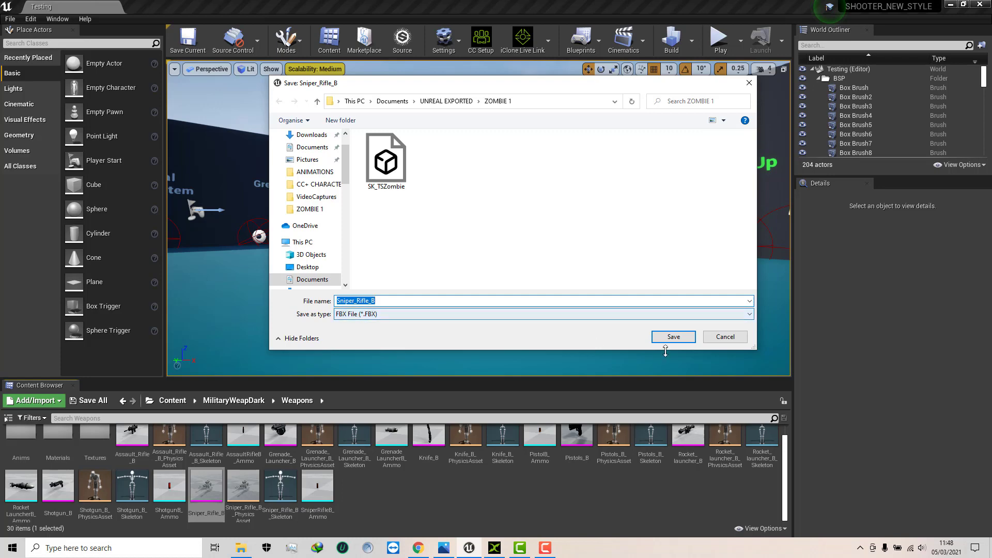
{"action": "left_click", "coordinate": [672, 337]}
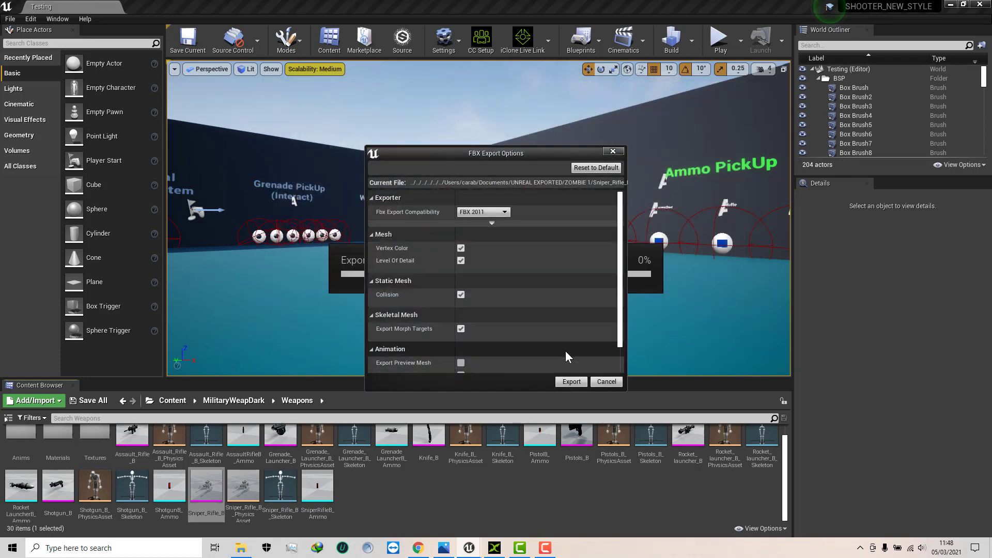
{"action": "left_click", "coordinate": [569, 380]}
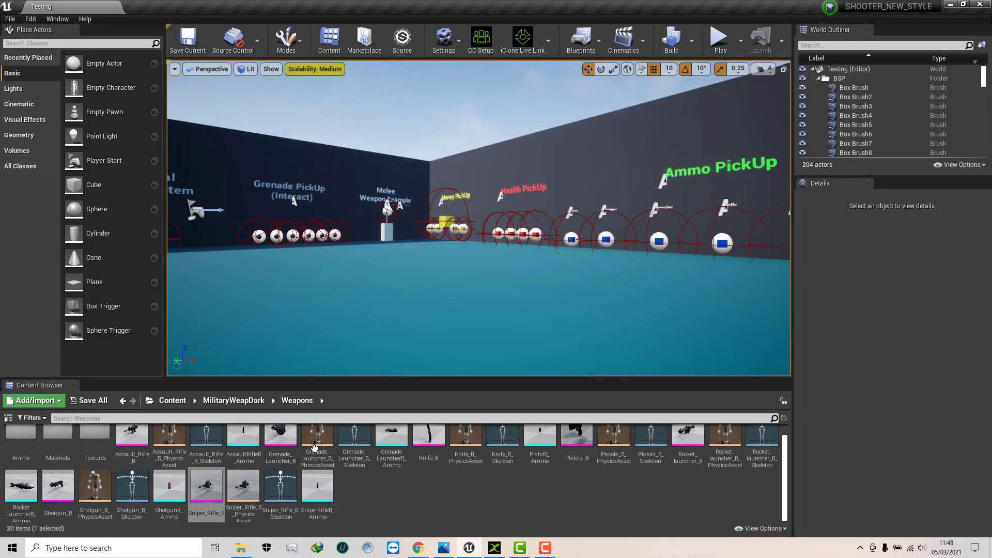
Open the Textures folder inside MilitaryWeapDark's Weapons folder
{"action": "left_click", "coordinate": [246, 401]}
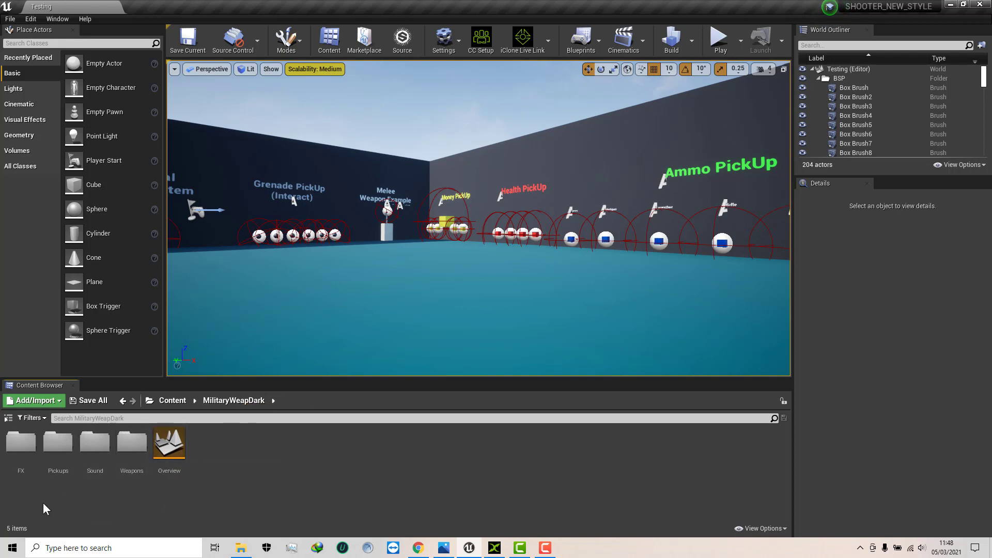
{"action": "left_click", "coordinate": [172, 401]}
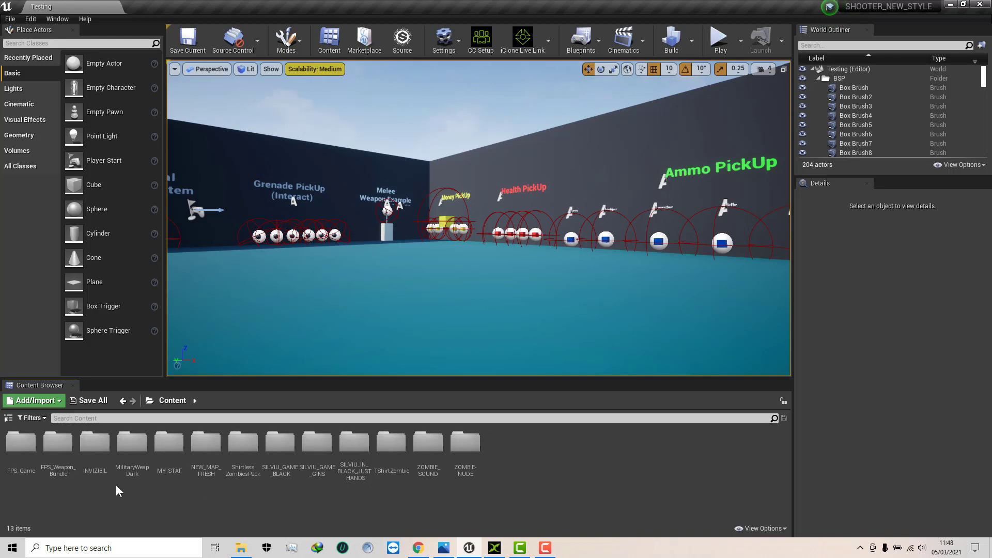
{"action": "double_click", "coordinate": [132, 444]}
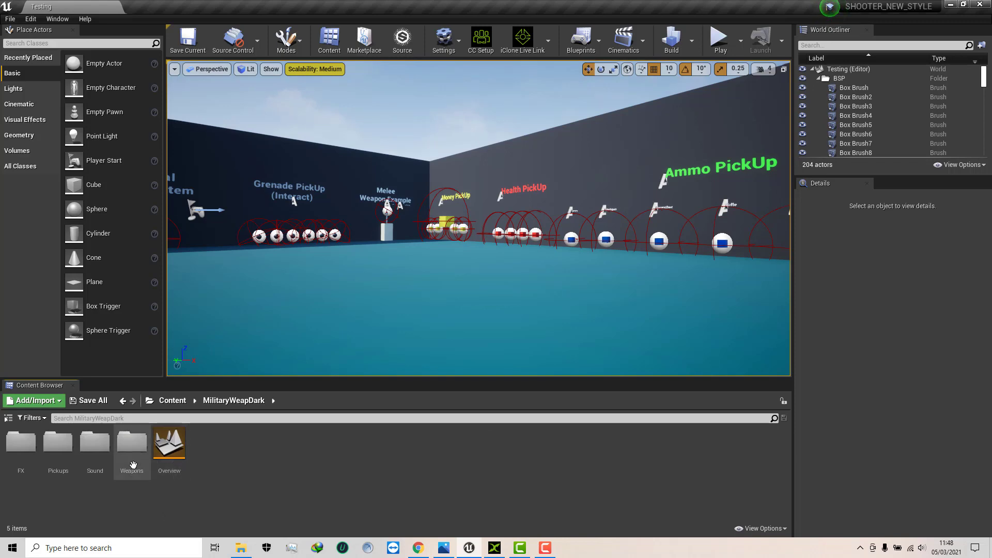
{"action": "double_click", "coordinate": [132, 465]}
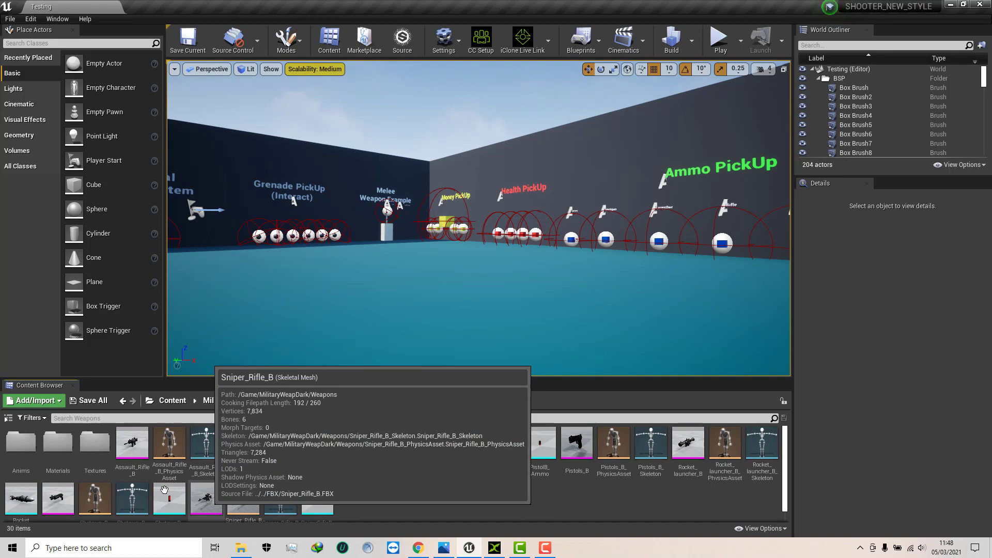
{"action": "double_click", "coordinate": [95, 443]}
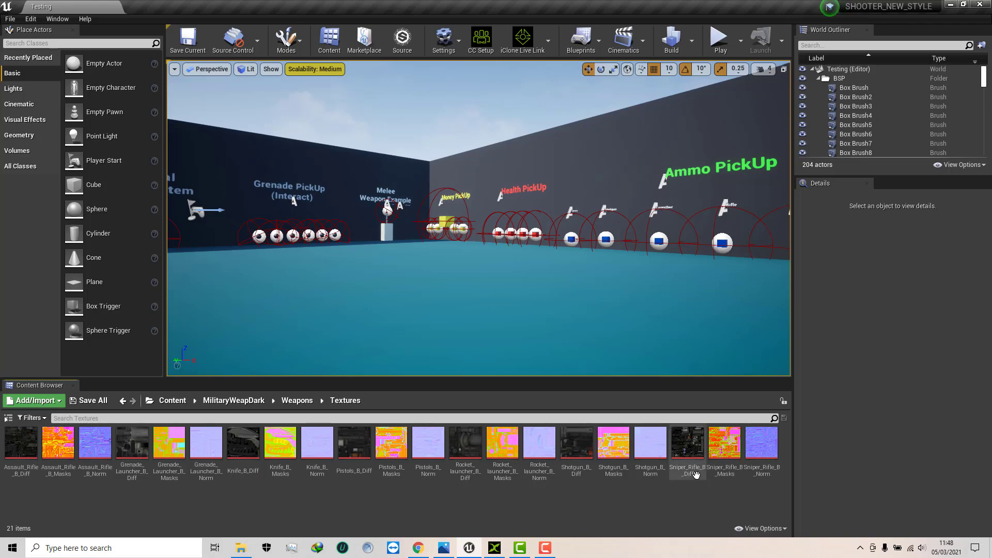
Export the Sniper_Rifle_B_Diff texture as a PNG file into the ZOMBIE 1 folder
{"action": "left_click", "coordinate": [691, 448]}
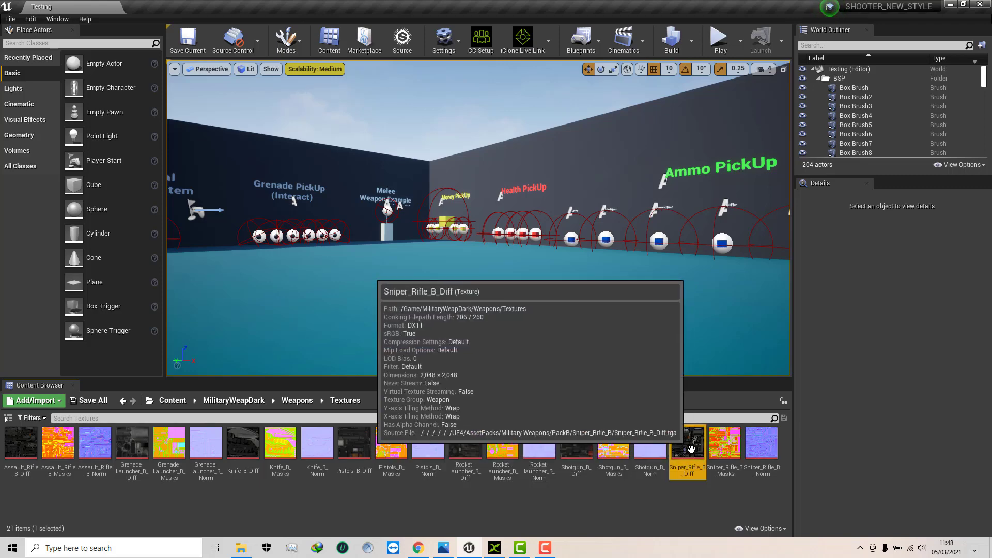
{"action": "right_click", "coordinate": [692, 448]}
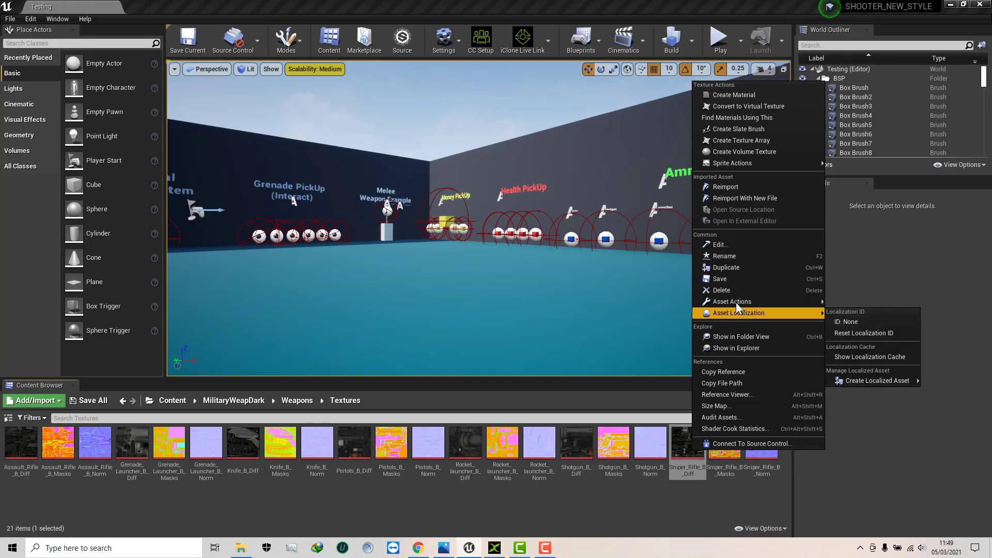
{"action": "mouse_move", "coordinate": [733, 301]}
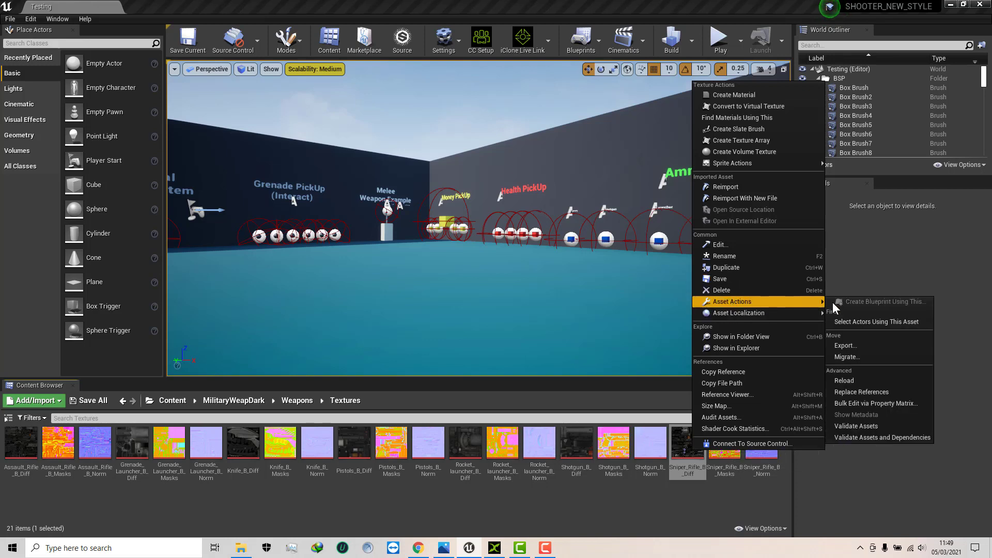
{"action": "left_click", "coordinate": [853, 346]}
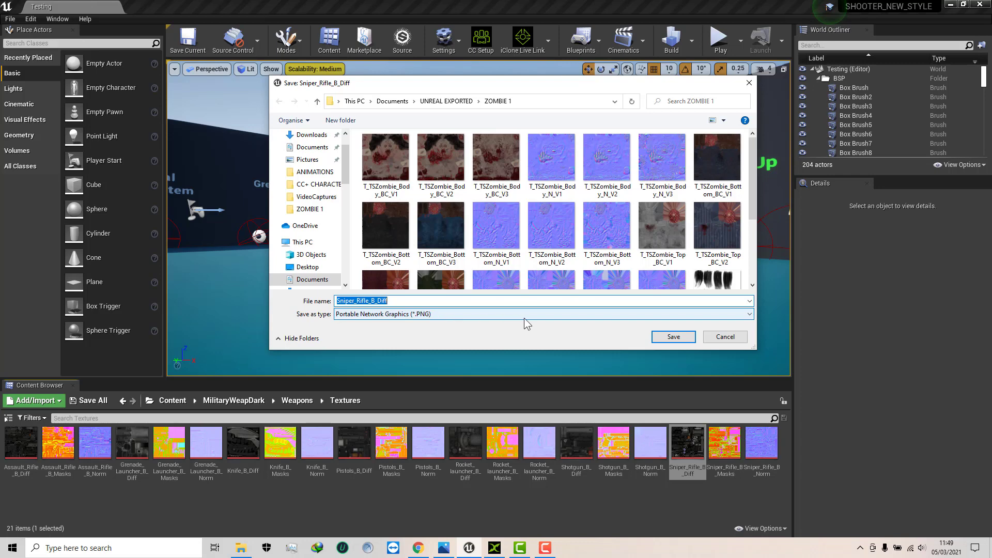
{"action": "left_click", "coordinate": [665, 338]}
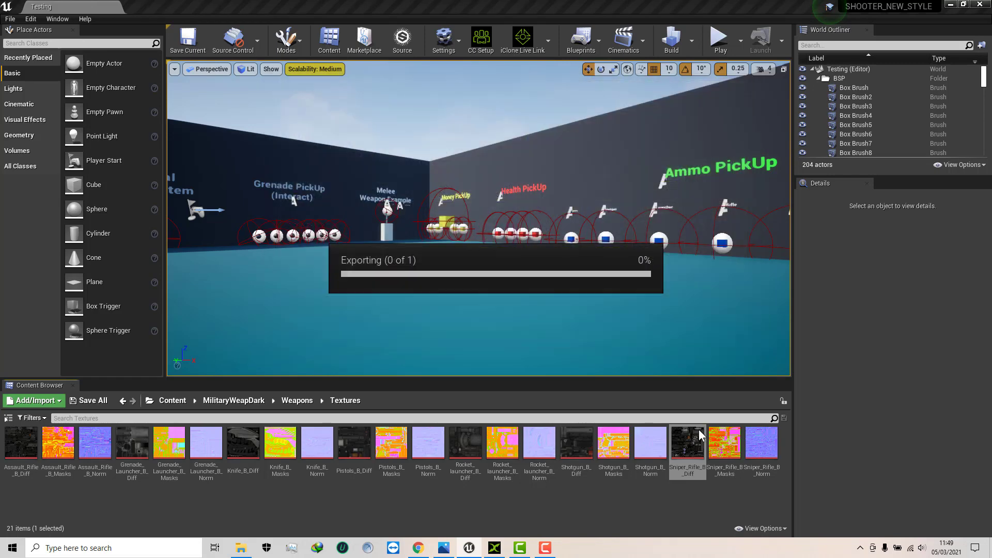
Export the Sniper_Rifle_B_Norm texture under its own name
{"action": "right_click", "coordinate": [763, 445]}
{"action": "mouse_move", "coordinate": [816, 300]}
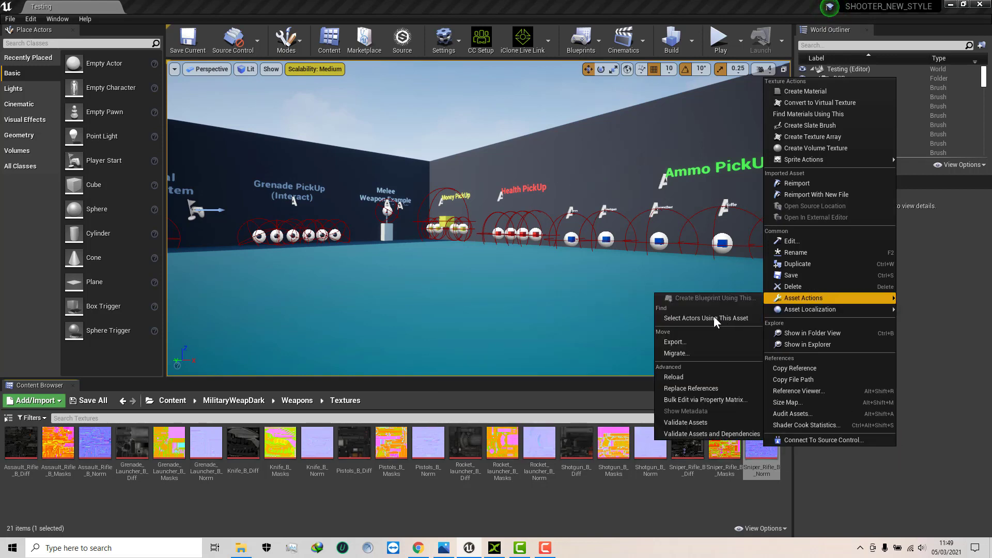
{"action": "left_click", "coordinate": [676, 343]}
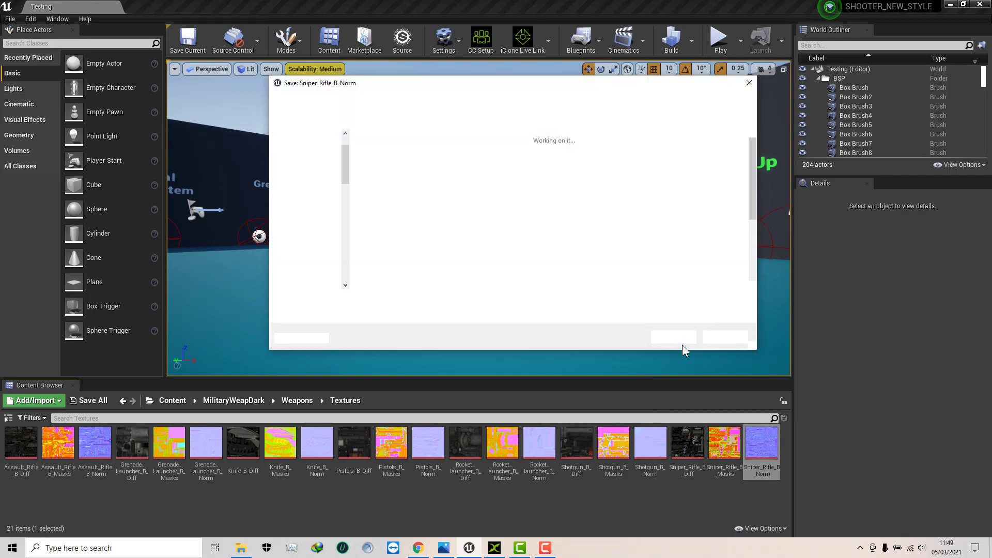
{"action": "left_click", "coordinate": [674, 338]}
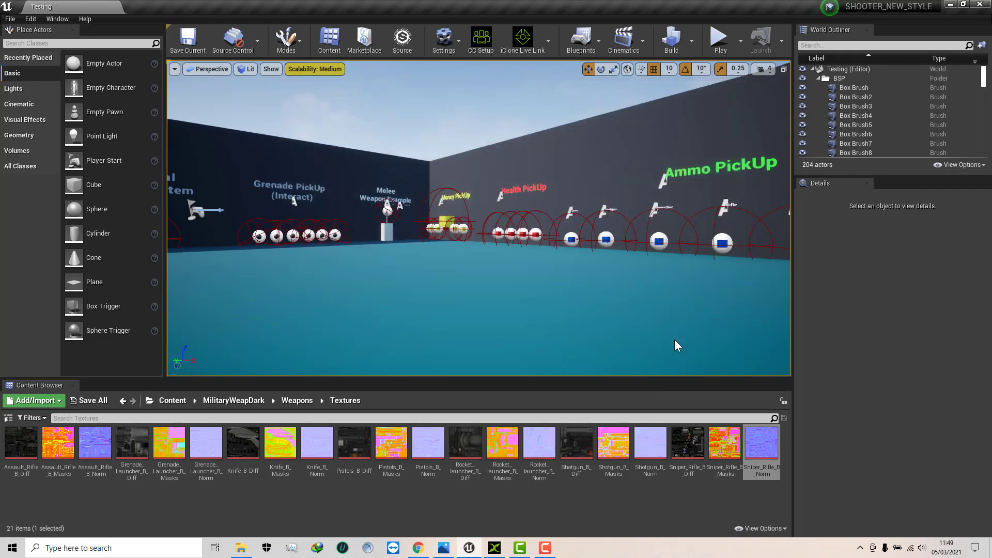
Switch to iClone 3DXchange and import Sniper_Rifle_B from the ZOMBIE 1 folder with the default FBX import options
{"action": "left_click", "coordinate": [494, 549]}
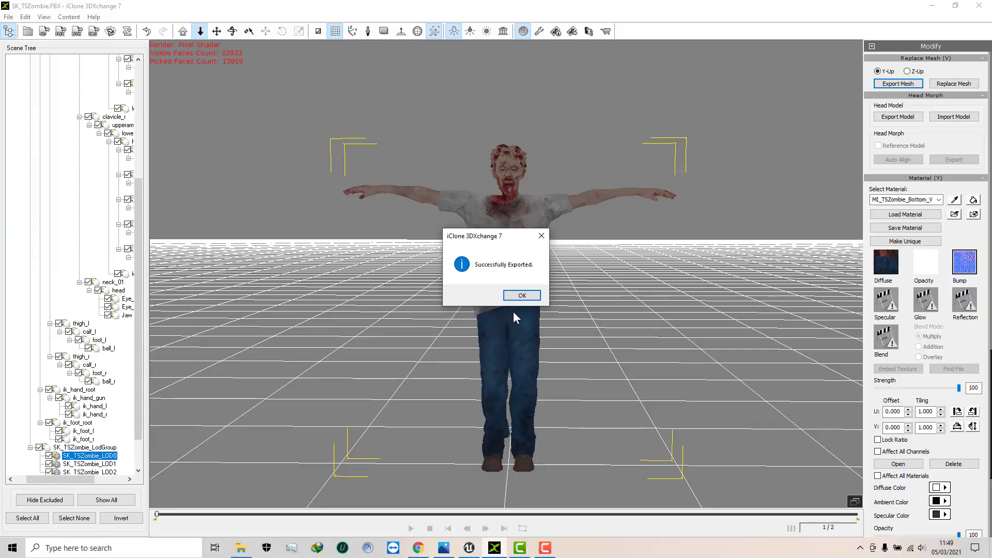
{"action": "left_click", "coordinate": [522, 296]}
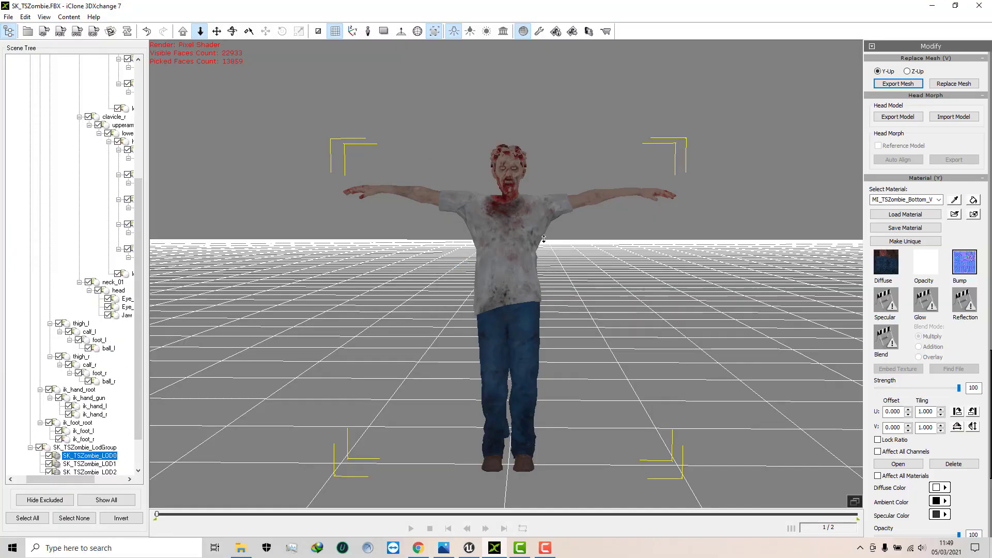
{"action": "left_click", "coordinate": [8, 17]}
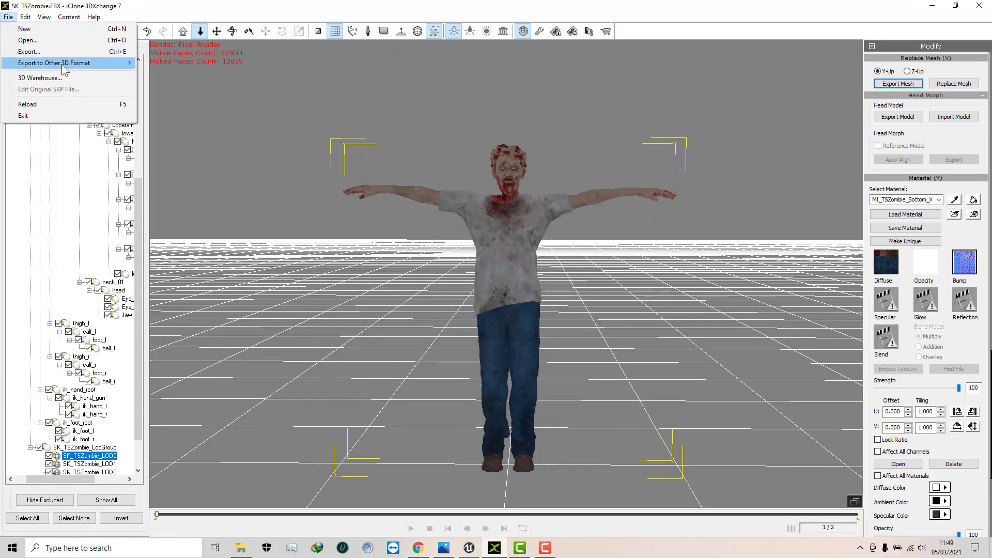
{"action": "mouse_move", "coordinate": [74, 69]}
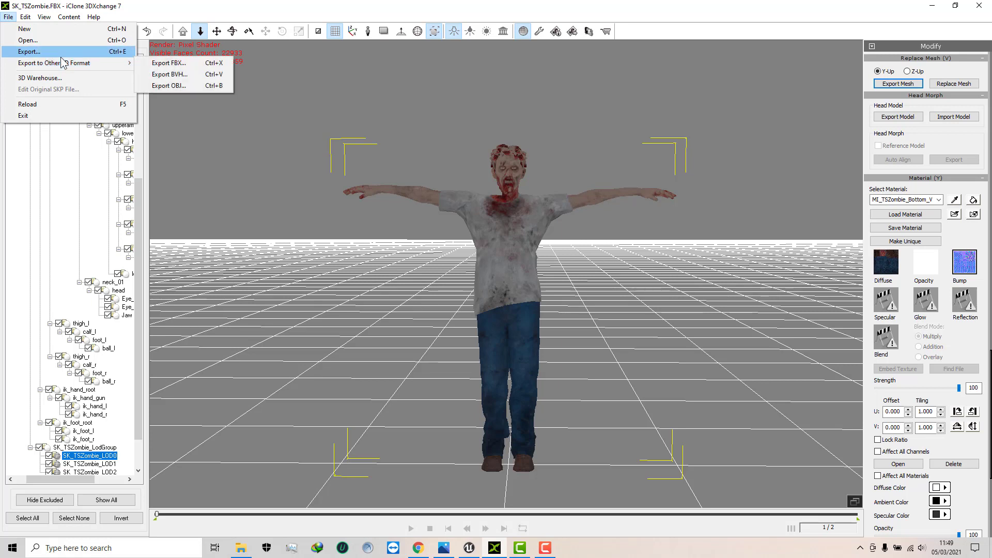
{"action": "left_click", "coordinate": [53, 41]}
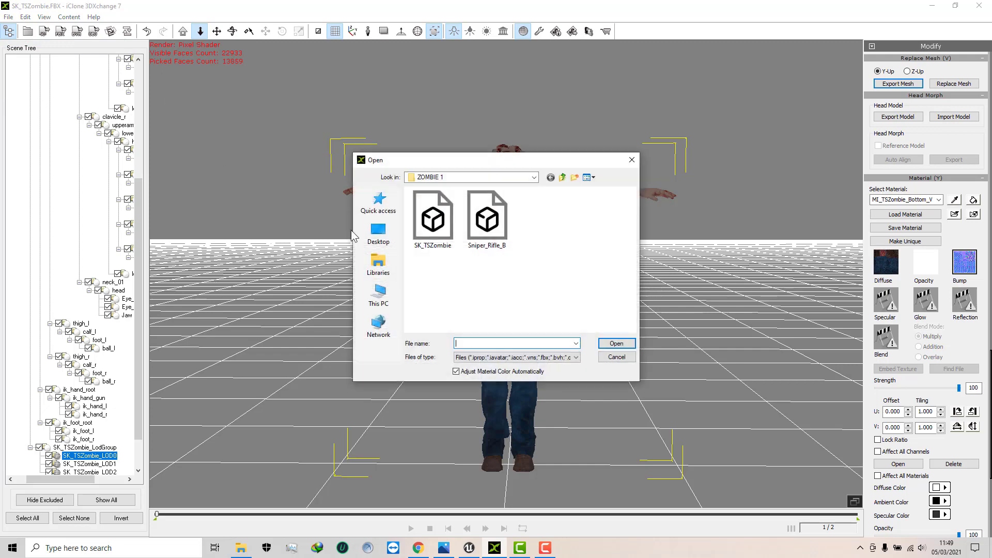
{"action": "left_click", "coordinate": [509, 239]}
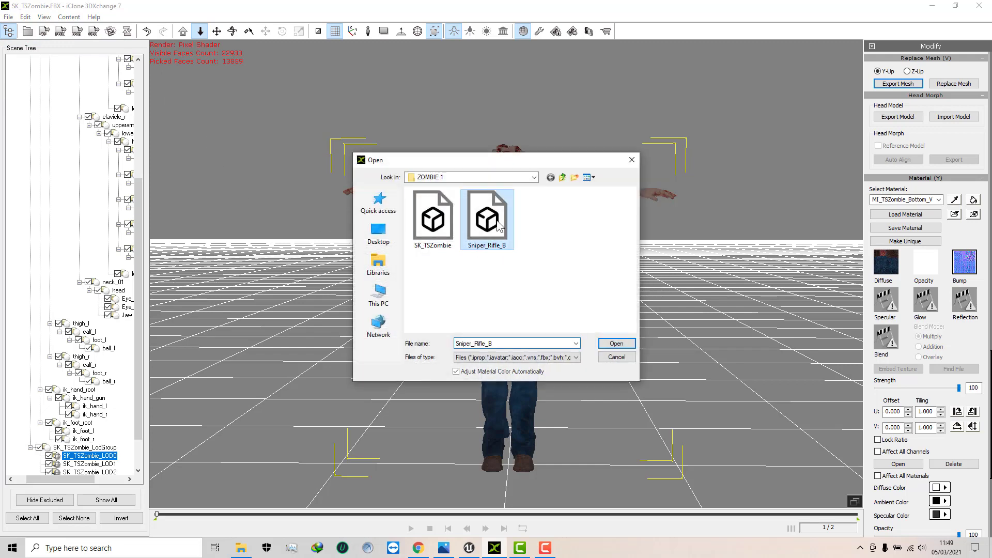
{"action": "left_click", "coordinate": [614, 344]}
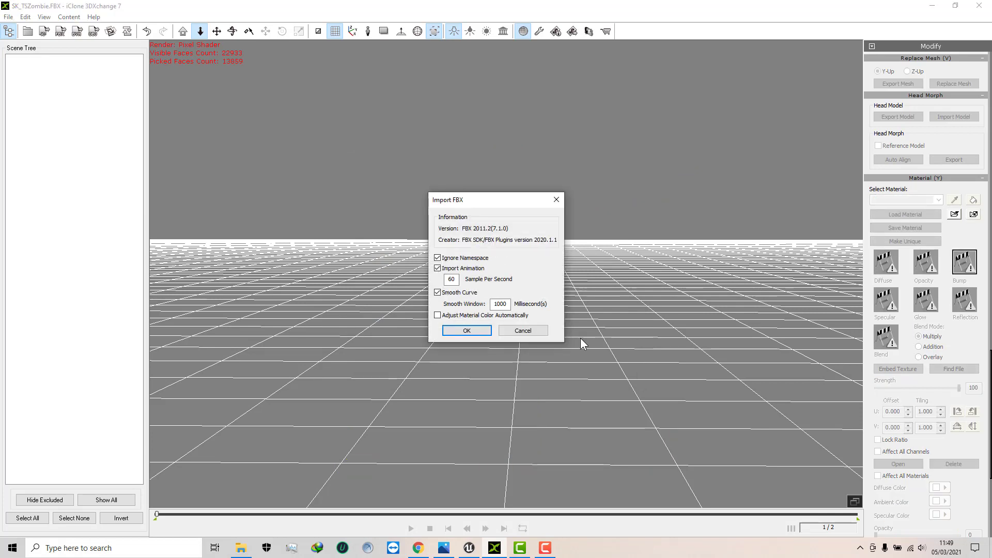
{"action": "left_click", "coordinate": [473, 329]}
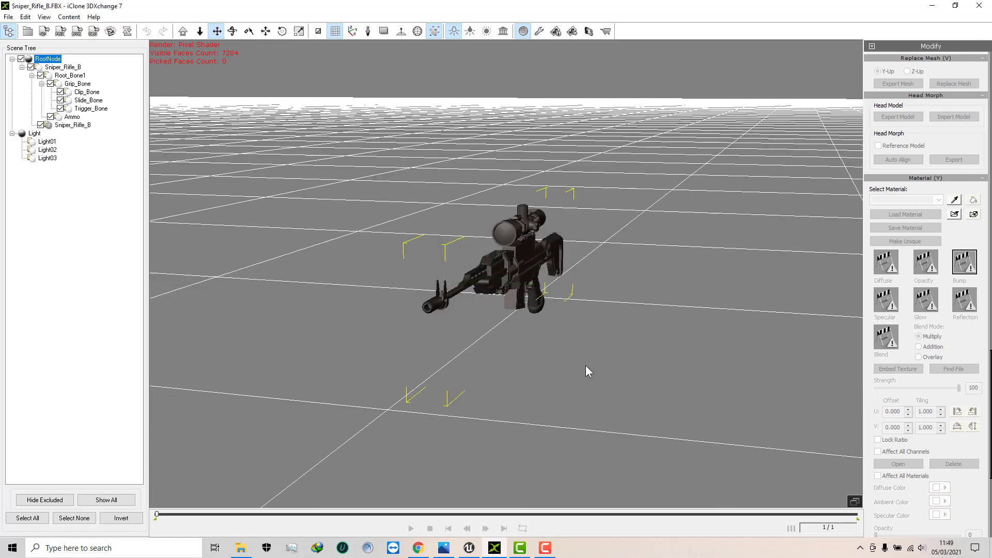
Load Sniper_Rifle_B_Diff from the ZOMBIE 1 folder as the diffuse texture of the rifle's M_SniperRifle_01 material
{"action": "right_click_drag", "start_coordinate": [540, 298], "coordinate": [536, 457]}
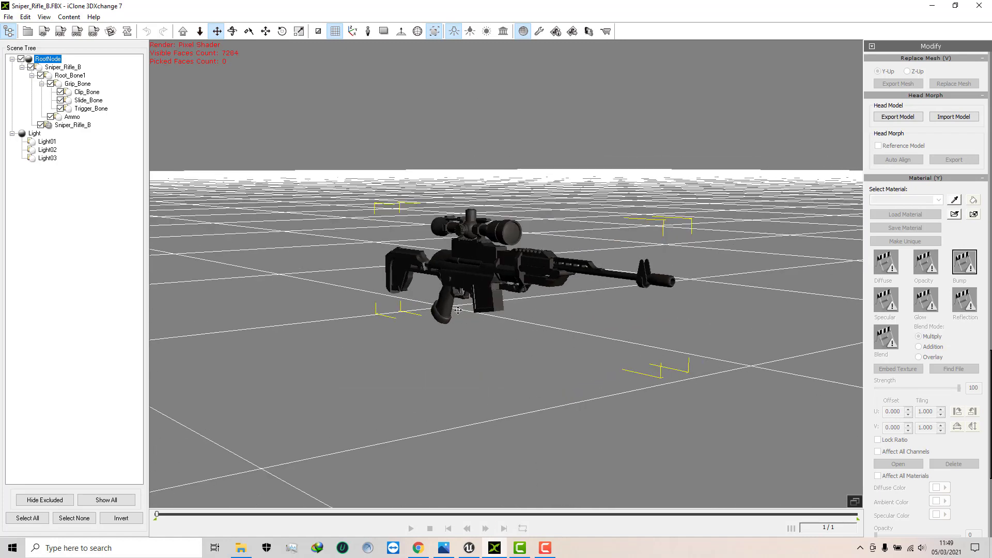
{"action": "right_click_drag", "start_coordinate": [490, 312], "coordinate": [478, 342]}
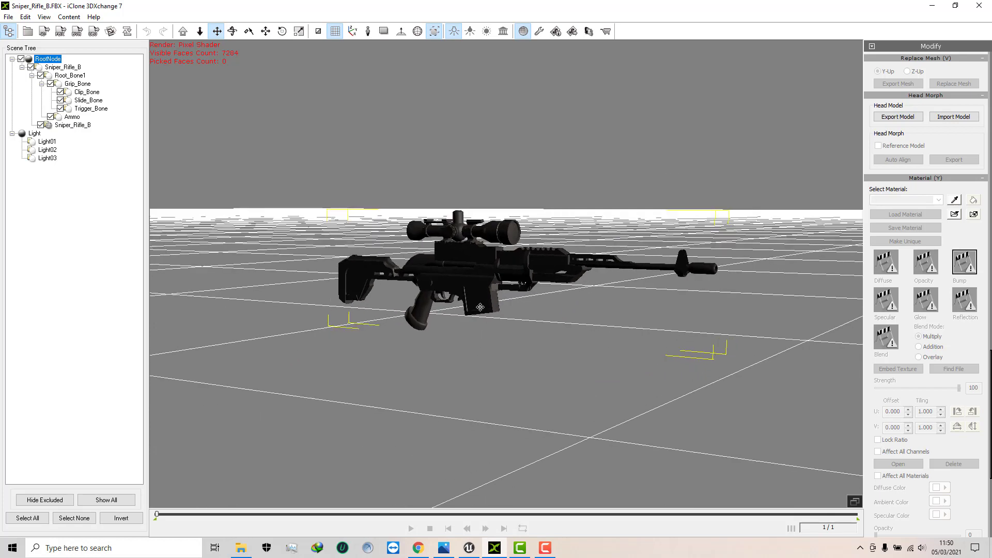
{"action": "left_click", "coordinate": [200, 31]}
{"action": "left_click_drag", "start_coordinate": [274, 173], "coordinate": [333, 254]}
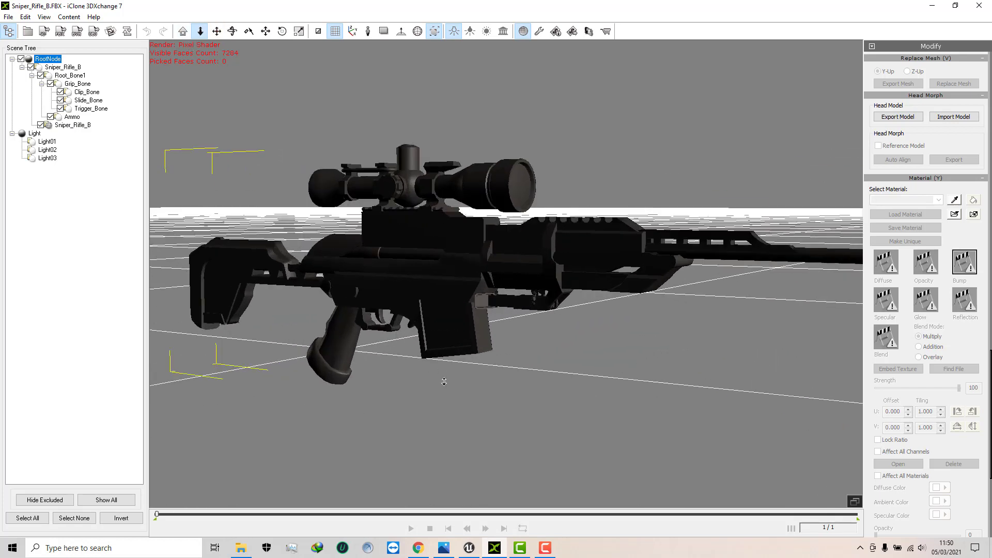
{"action": "right_click_drag", "start_coordinate": [430, 355], "coordinate": [389, 312]}
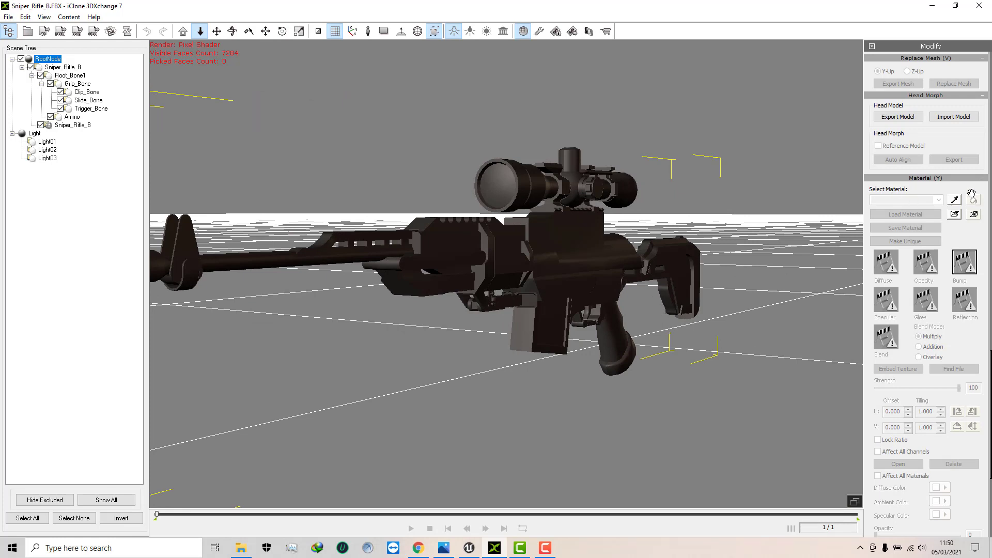
{"action": "left_click", "coordinate": [565, 230]}
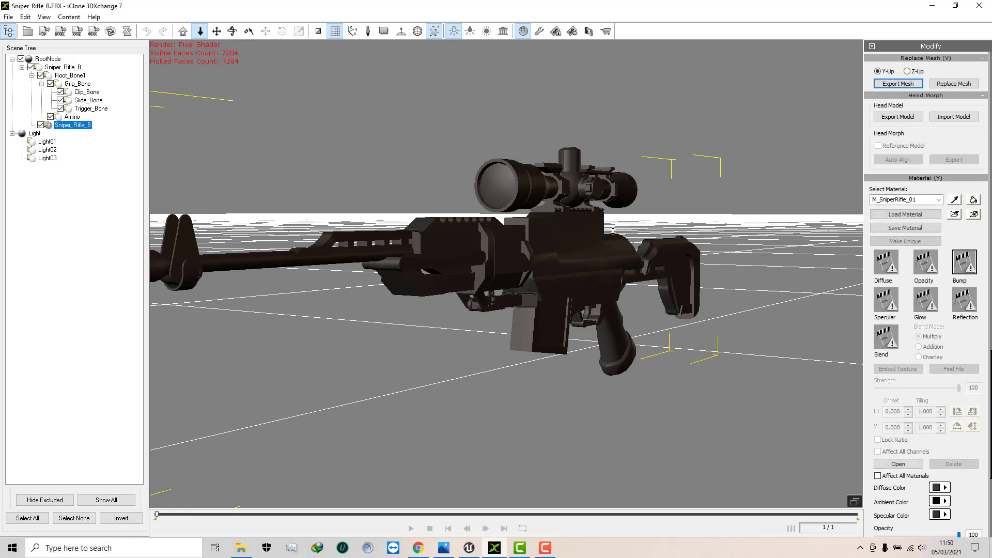
{"action": "double_click", "coordinate": [885, 265]}
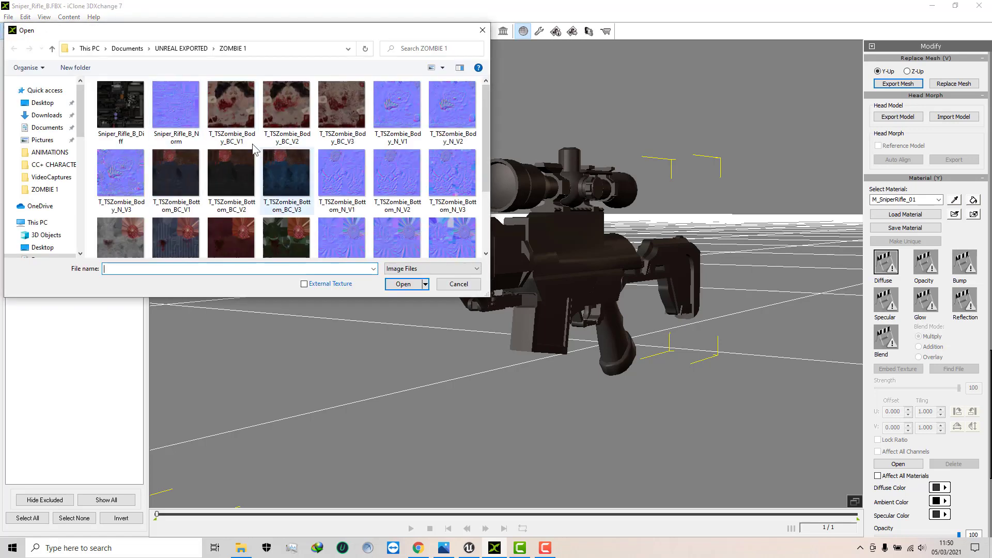
{"action": "left_click", "coordinate": [127, 120]}
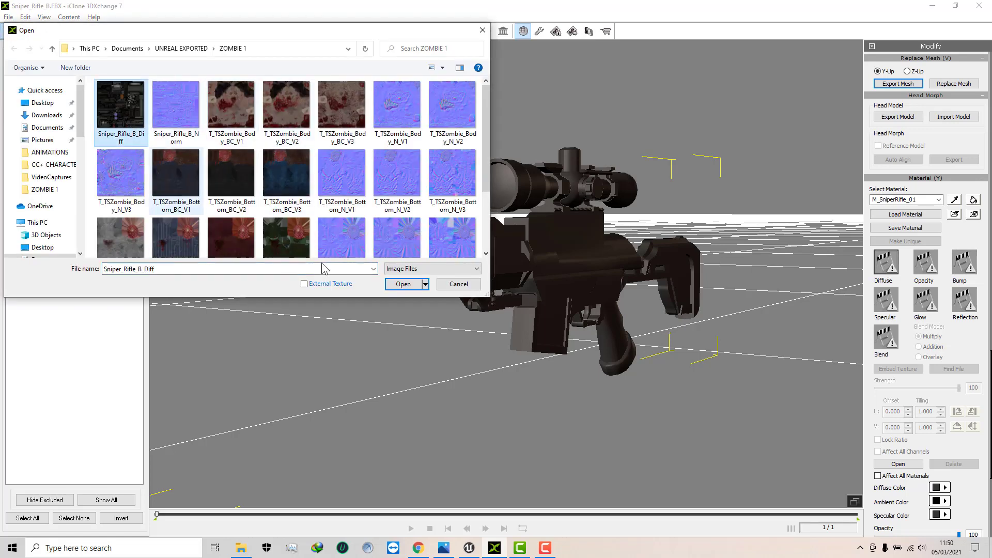
{"action": "left_click", "coordinate": [401, 283]}
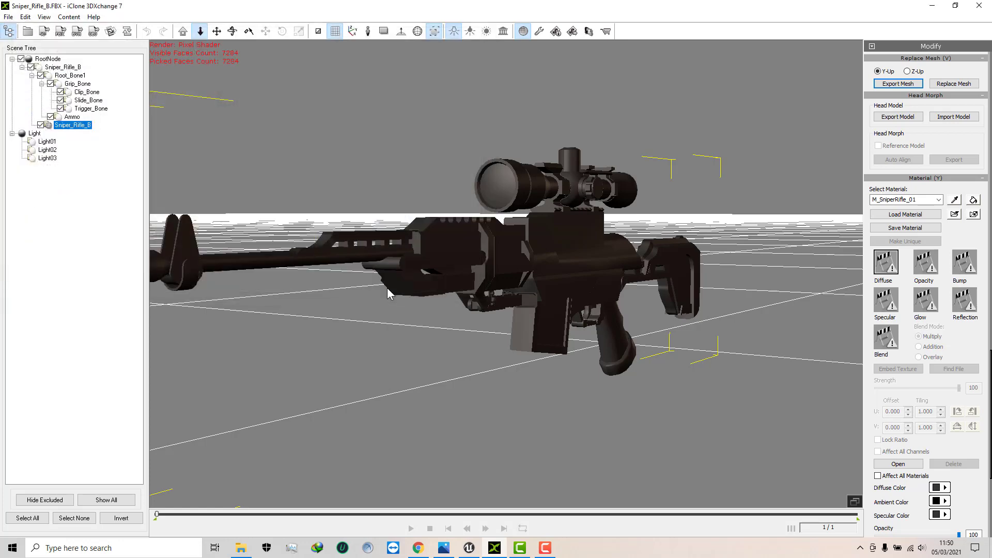
Load Sniper_Rifle_B_Norm as the bump texture of the M_SniperRifle_01 material
{"action": "right_click_drag", "start_coordinate": [384, 252], "coordinate": [519, 282]}
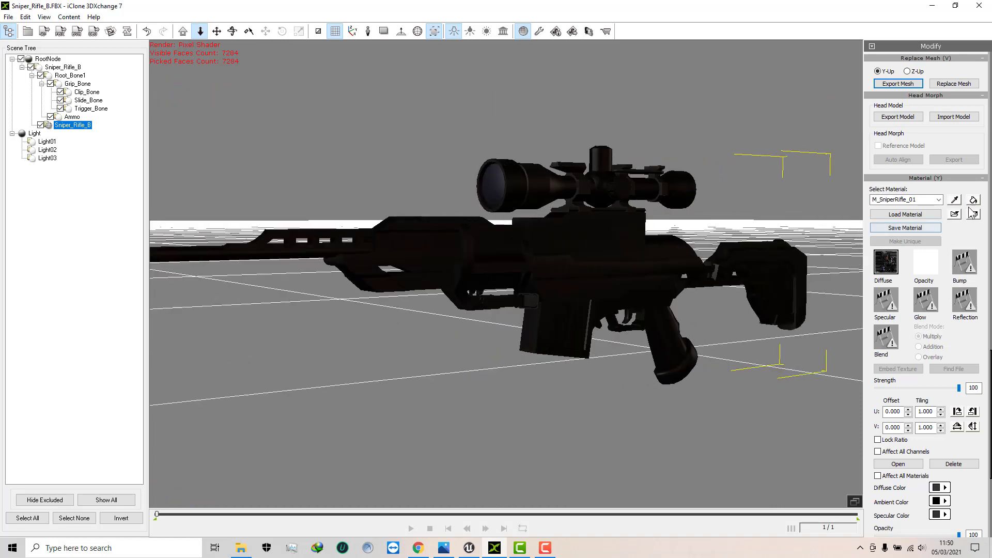
{"action": "double_click", "coordinate": [957, 270]}
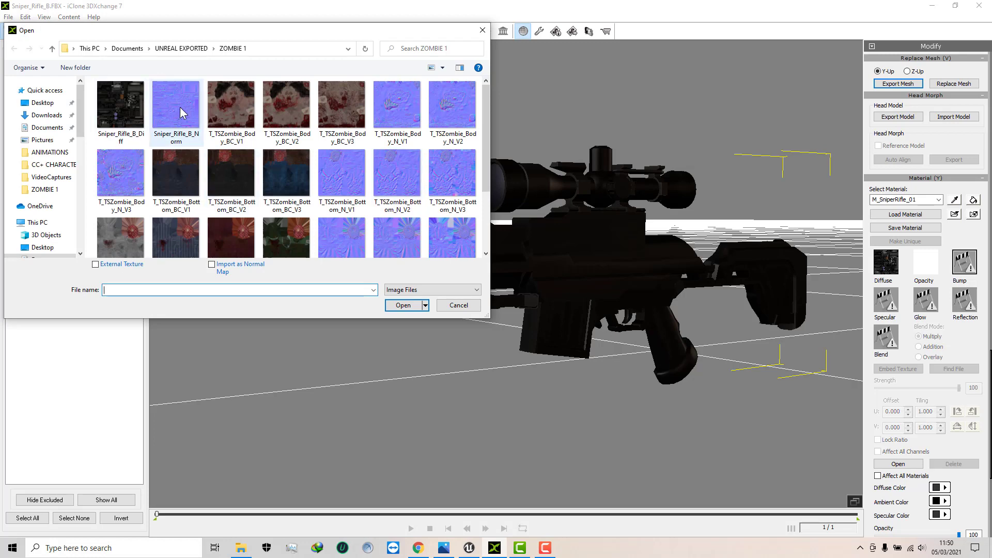
{"action": "left_click", "coordinate": [180, 107]}
{"action": "left_click", "coordinate": [403, 305]}
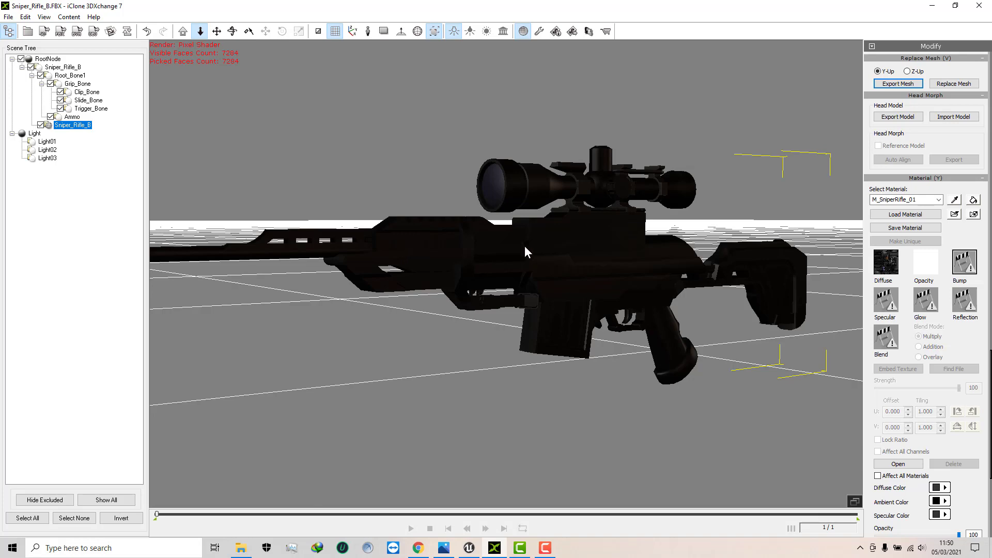
Lighten the rifle material's diffuse colour to a grey with RGB 110, 110, 110
{"action": "right_click_drag", "start_coordinate": [525, 248], "coordinate": [467, 236]}
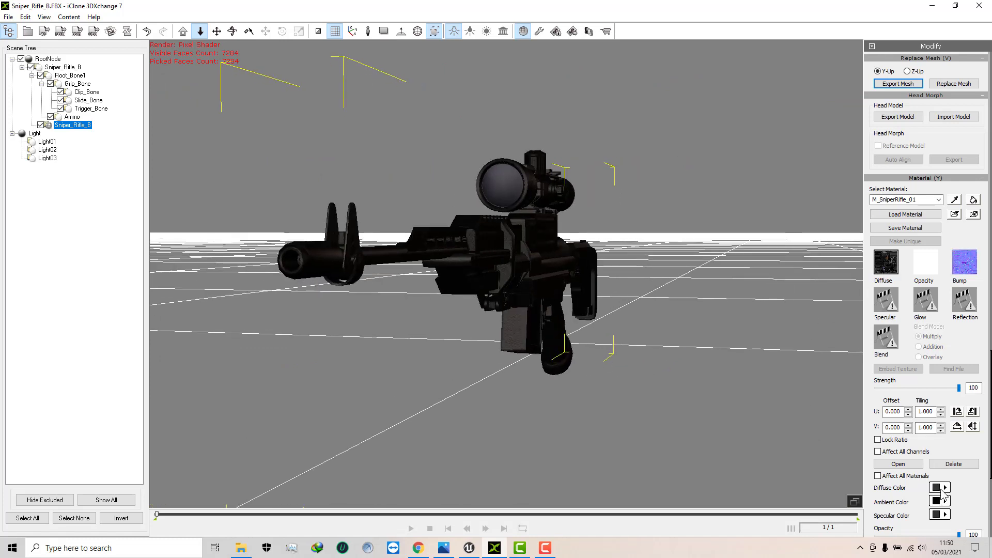
{"action": "left_click", "coordinate": [938, 490]}
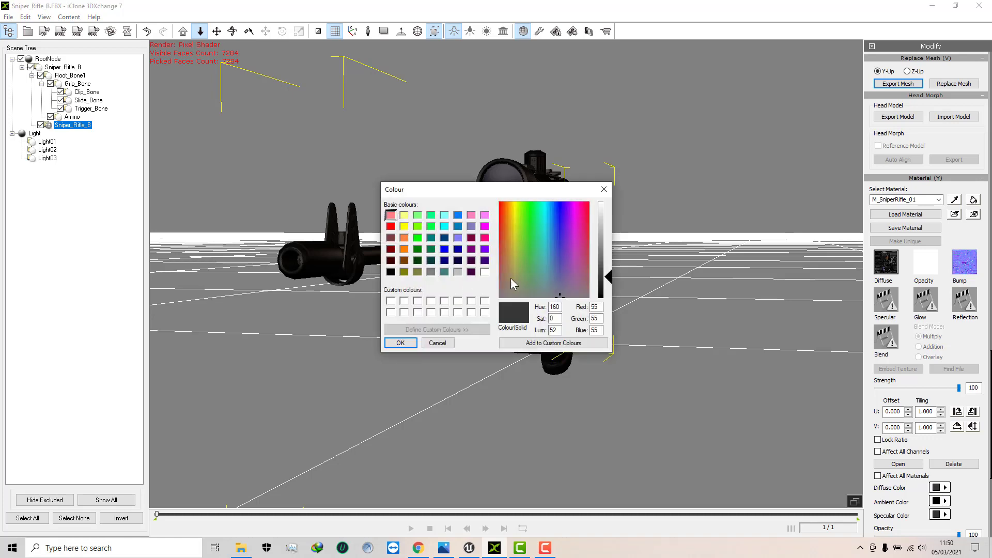
{"action": "left_click_drag", "start_coordinate": [610, 278], "coordinate": [609, 255]}
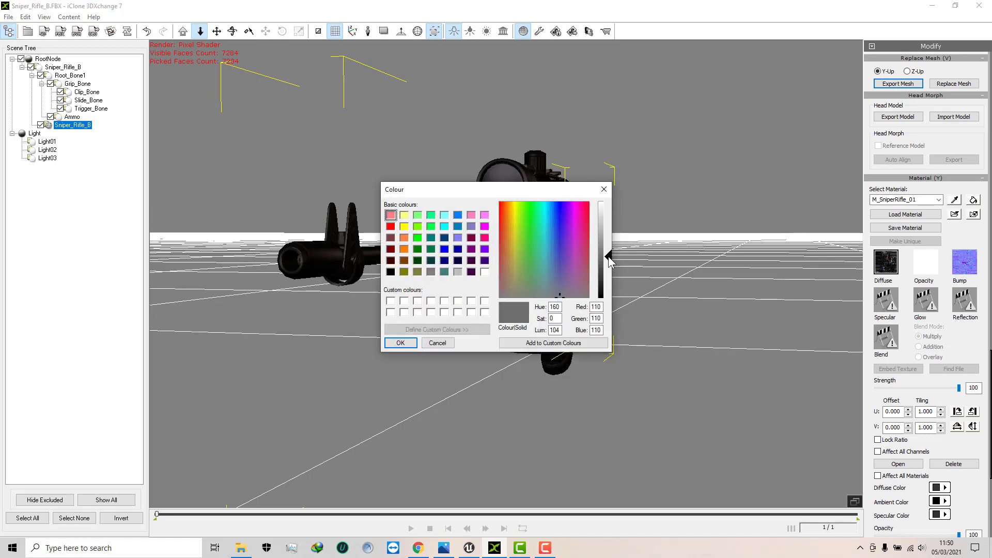
{"action": "left_click", "coordinate": [397, 343]}
{"action": "mouse_move", "coordinate": [537, 238]}
{"action": "right_mouse_down"}
{"action": "mouse_move", "coordinate": [411, 246]}
{"action": "mouse_move", "coordinate": [685, 225]}
{"action": "mouse_move", "coordinate": [671, 248]}
{"action": "mouse_move", "coordinate": [519, 244]}
{"action": "right_mouse_up"}
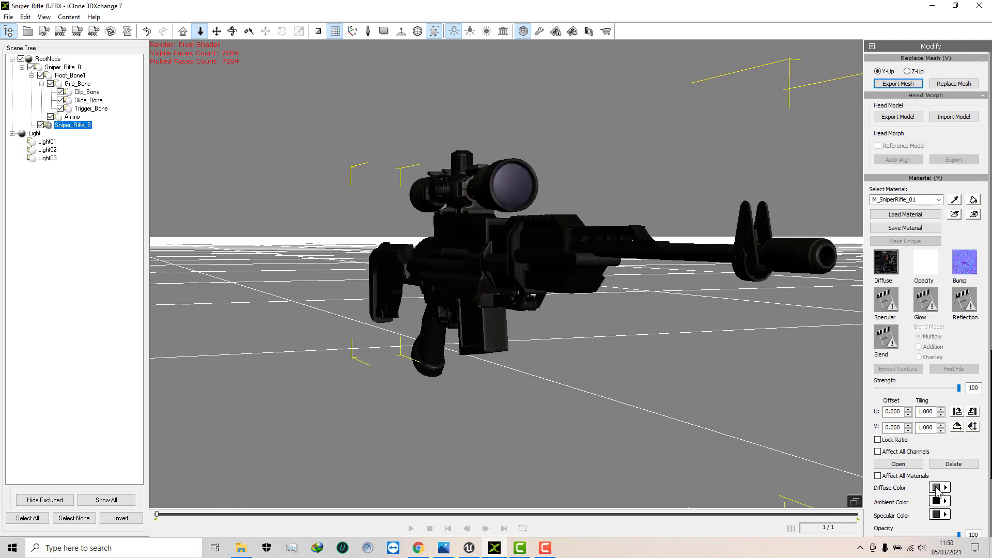
Set the rifle material's diffuse colour to white with RGB 255, 255, 255
{"action": "left_click", "coordinate": [936, 487]}
{"action": "left_click", "coordinate": [485, 272]}
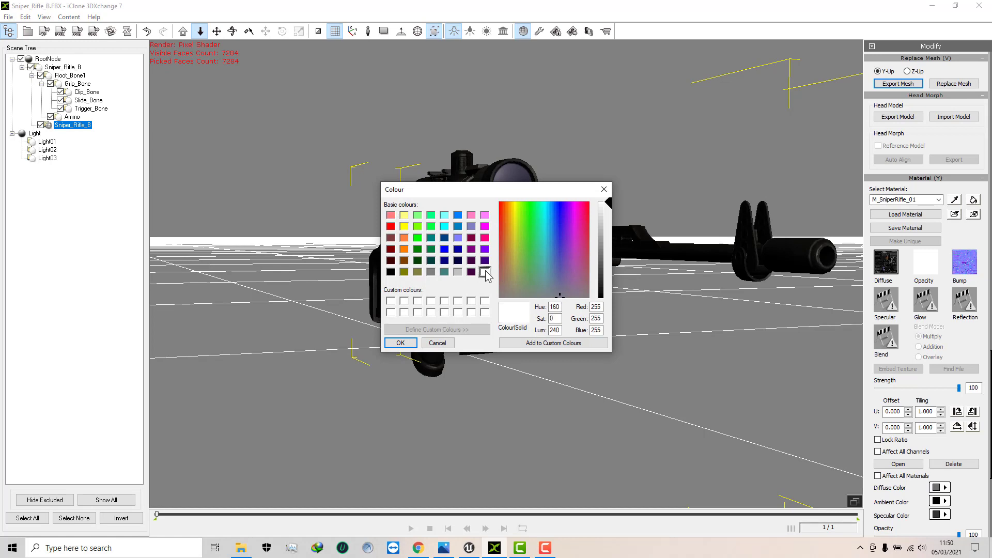
{"action": "left_click", "coordinate": [401, 343]}
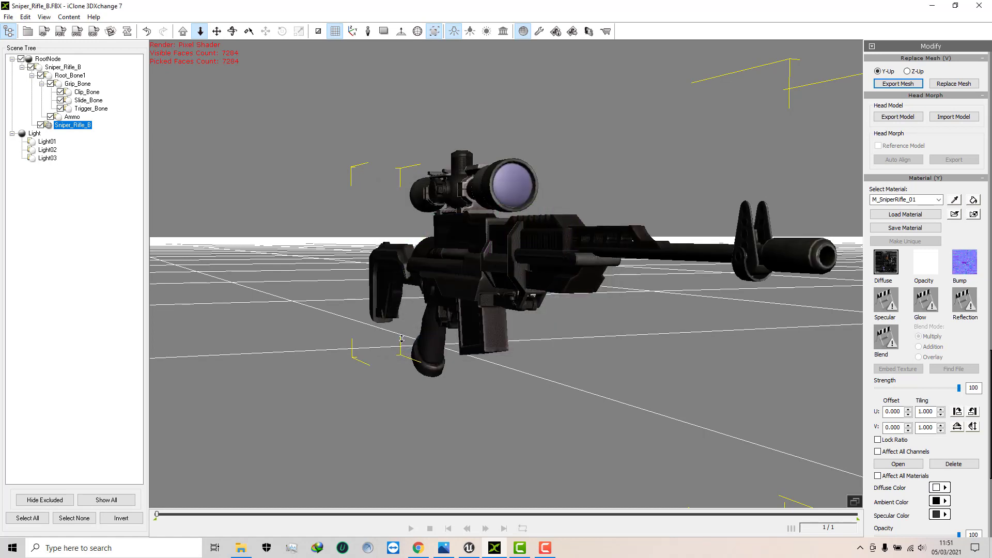
Examine the textured sniper rifle up close and from several sides to check its diffuse and bump maps
{"action": "scroll", "coordinate": [672, 210], "scroll_direction": "up", "scroll_amount": 5}
{"action": "middle_click_drag", "start_coordinate": [672, 209], "coordinate": [496, 298]}
{"action": "scroll", "coordinate": [496, 298], "scroll_direction": "up", "scroll_amount": 5}
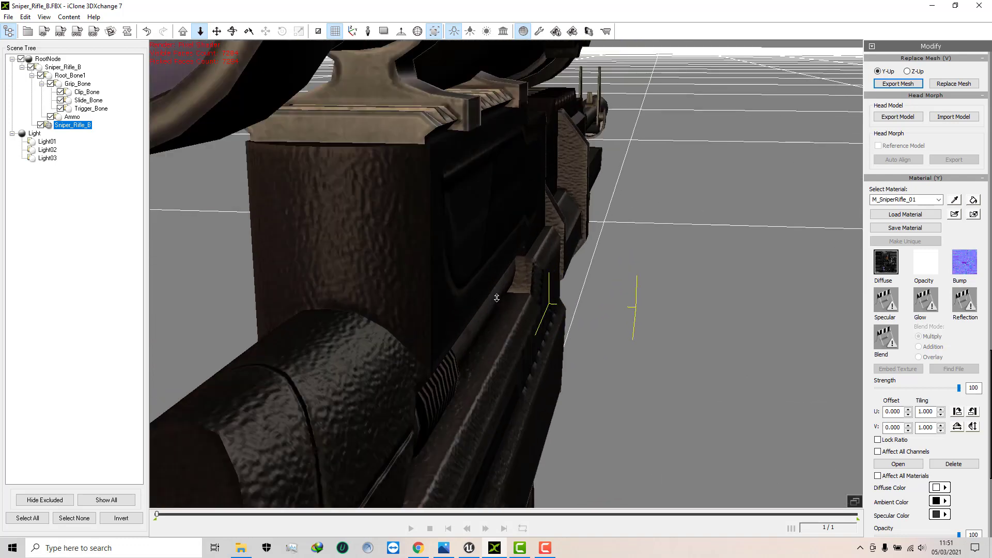
{"action": "scroll", "coordinate": [497, 300], "scroll_direction": "down", "scroll_amount": 6}
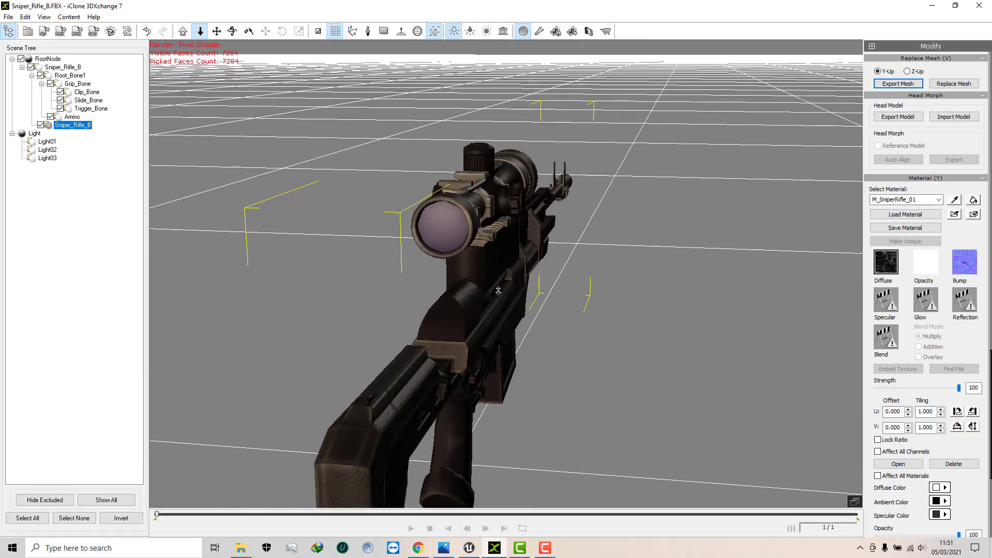
{"action": "middle_click_drag", "start_coordinate": [461, 266], "coordinate": [414, 316]}
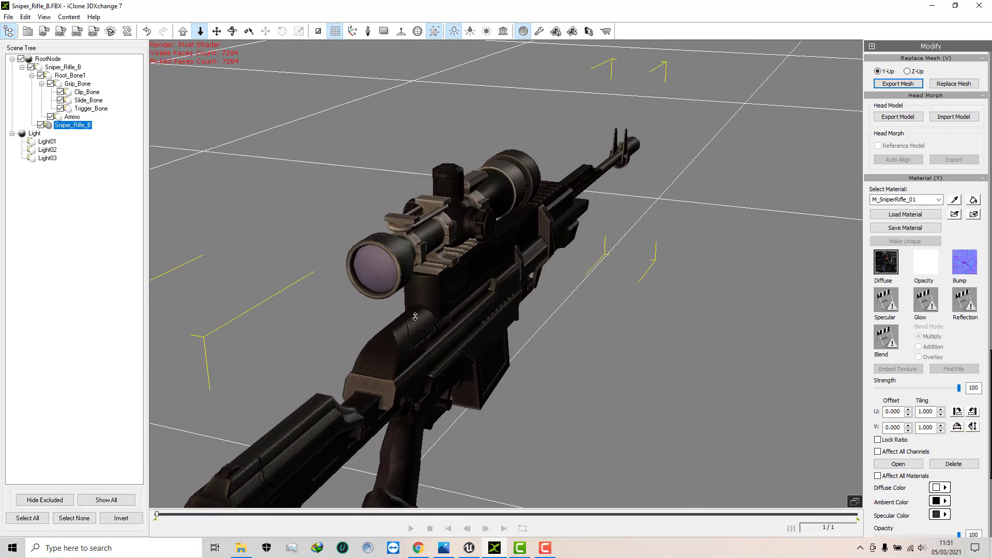
{"action": "middle_click_drag", "start_coordinate": [469, 273], "coordinate": [535, 306]}
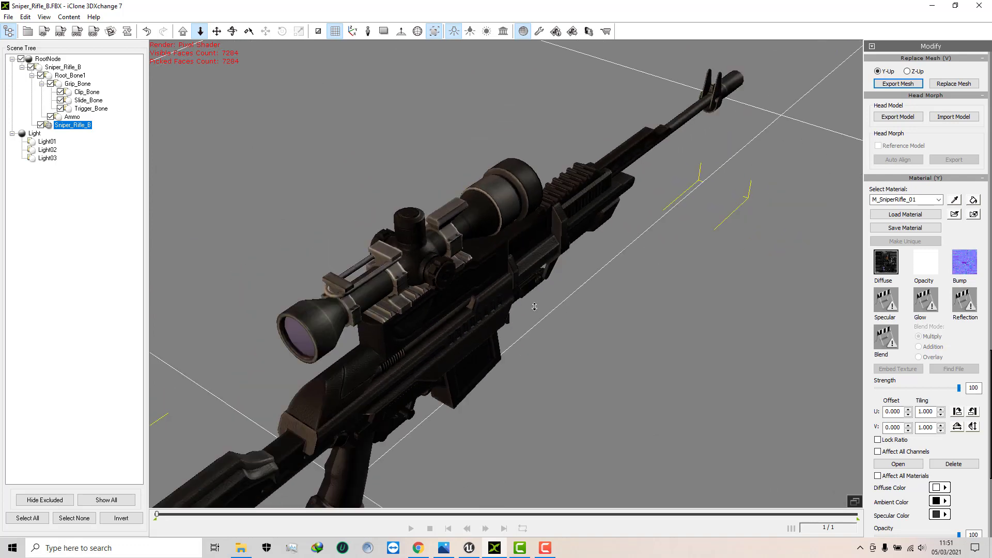
{"action": "left_click", "coordinate": [954, 201]}
{"action": "right_click_drag", "start_coordinate": [525, 248], "coordinate": [388, 203]}
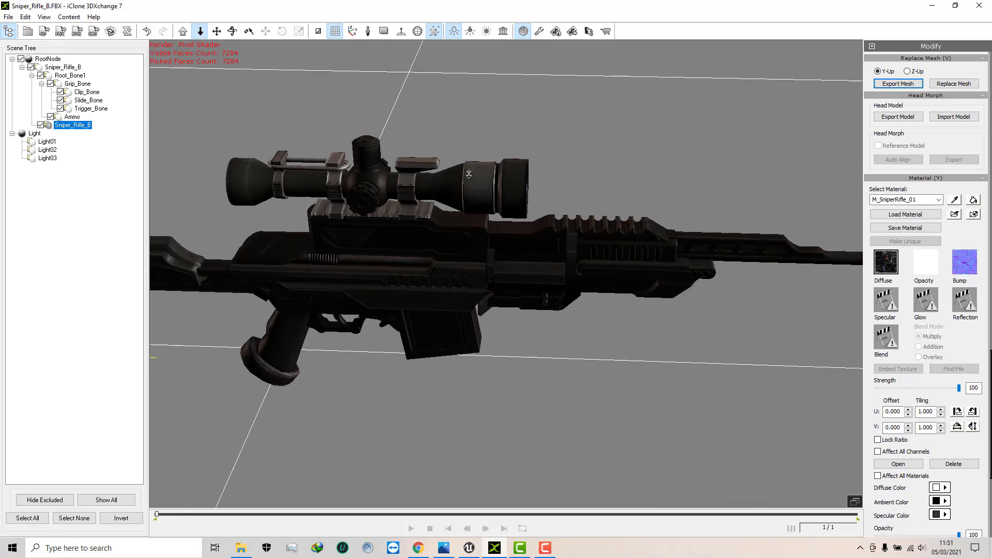
{"action": "right_click_drag", "start_coordinate": [340, 202], "coordinate": [450, 264]}
{"action": "right_click_drag", "start_coordinate": [436, 262], "coordinate": [467, 235]}
{"action": "left_click", "coordinate": [217, 31]}
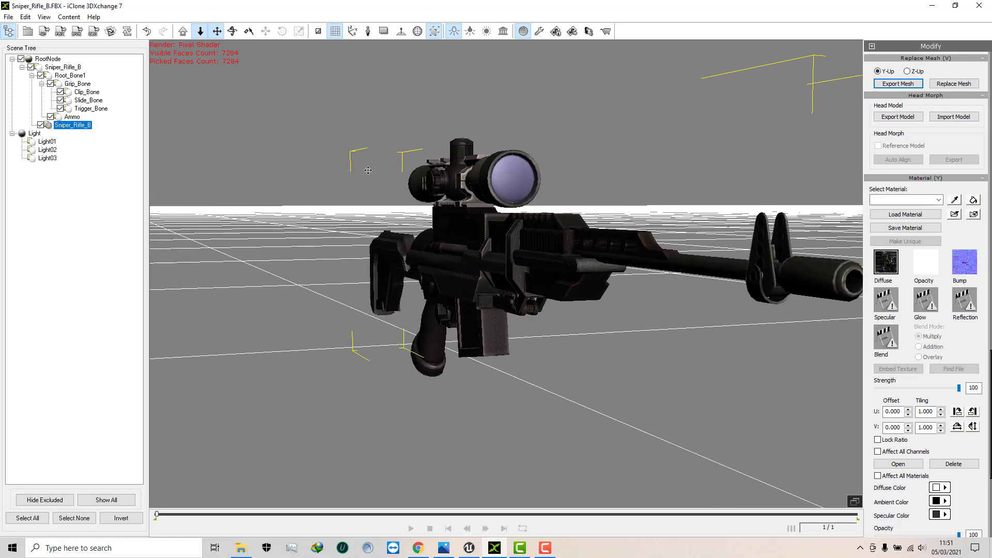
{"action": "left_click_drag", "start_coordinate": [452, 188], "coordinate": [355, 179]}
{"action": "scroll", "coordinate": [355, 179], "scroll_direction": "up", "scroll_amount": 3}
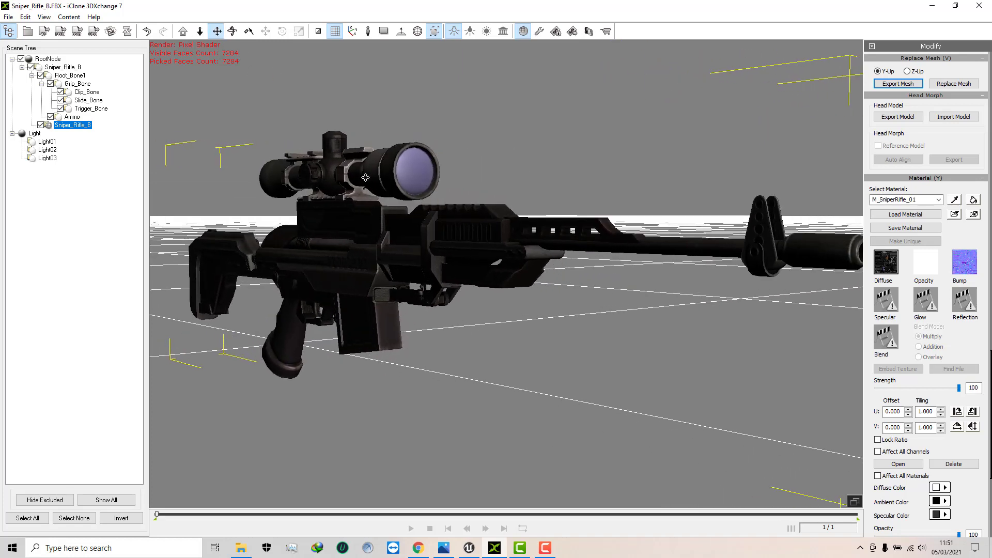
{"action": "right_click_drag", "start_coordinate": [381, 172], "coordinate": [453, 215]}
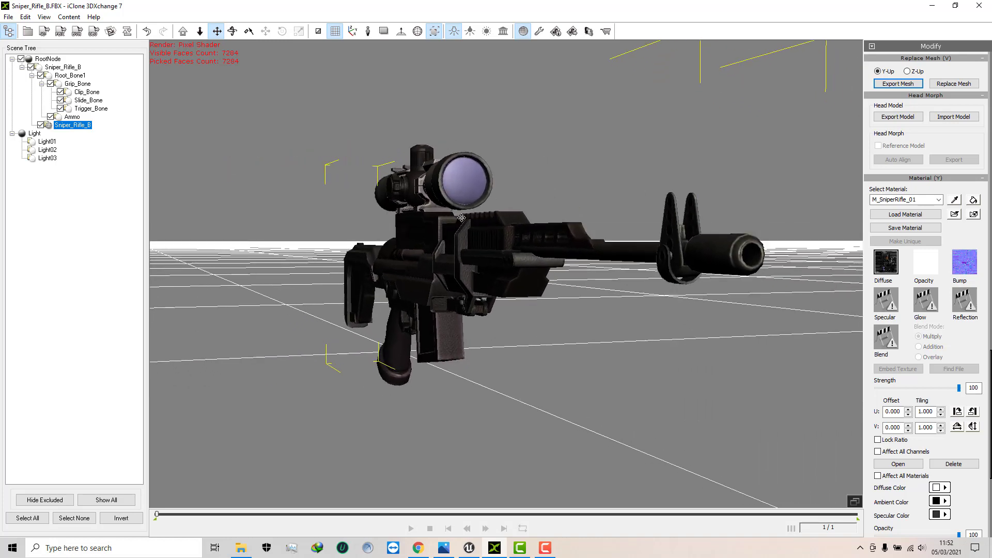
Export the rifle as an iClone 7 prop named Sniper_Rifle_B into the Pictures folder, with 4096x4096 maximum texture size and external textures embedded
{"action": "left_click", "coordinate": [8, 17]}
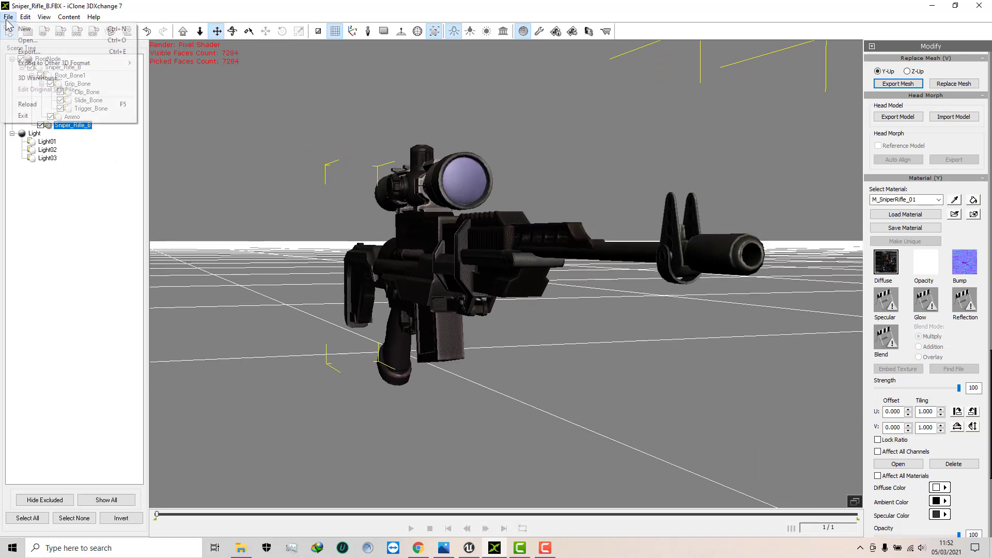
{"action": "left_click", "coordinate": [30, 51]}
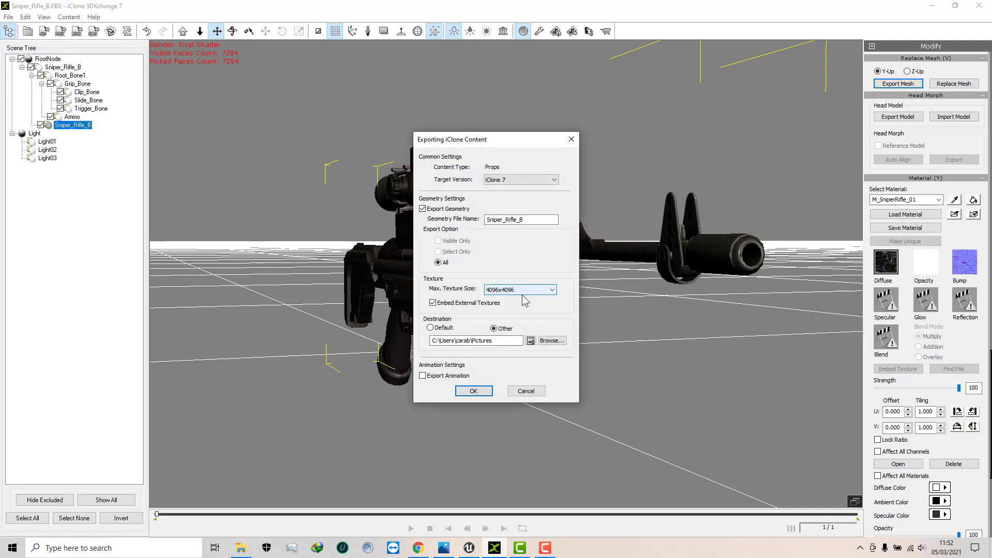
{"action": "left_click", "coordinate": [473, 394]}
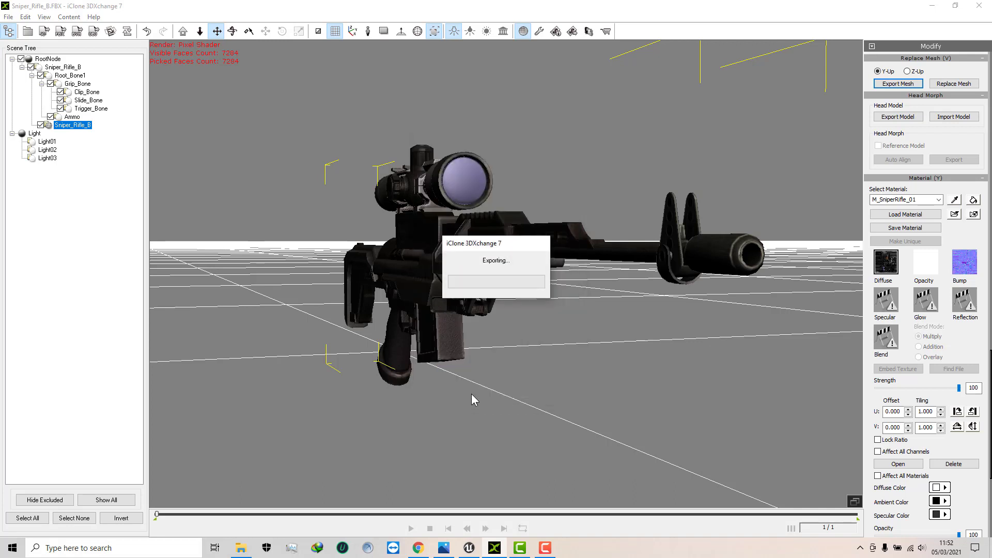
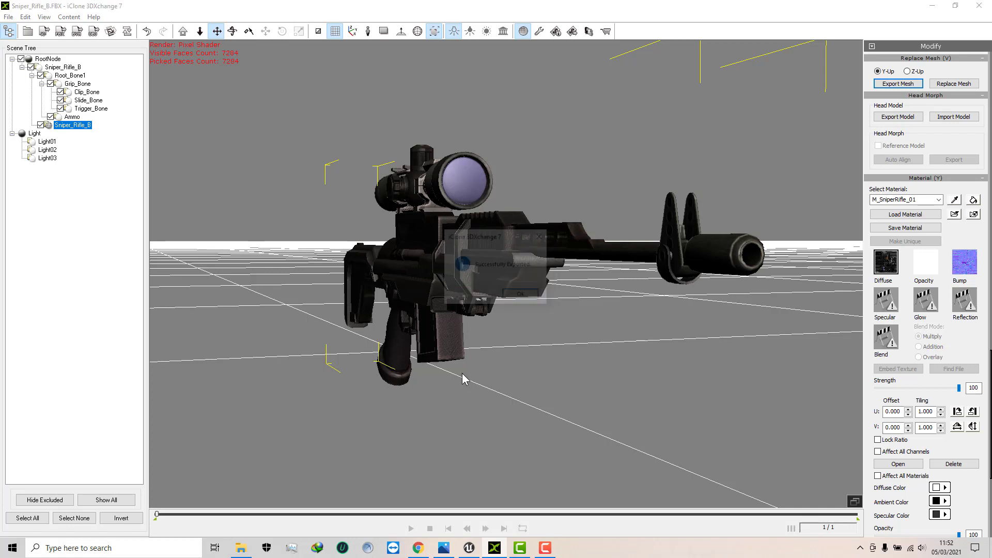
{"action": "left_click", "coordinate": [521, 295]}
{"action": "right_click_drag", "start_coordinate": [521, 300], "coordinate": [451, 359]}
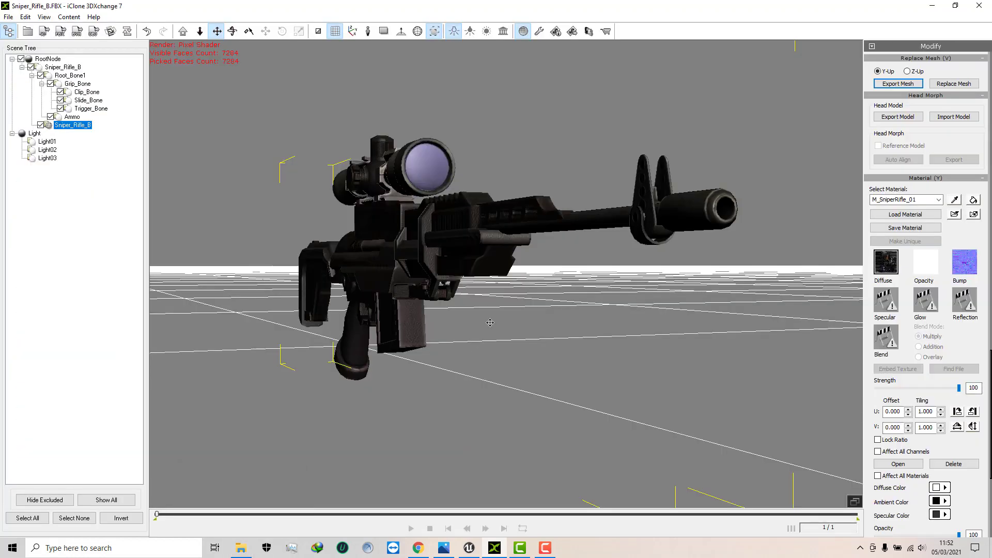
Switch to Unreal and export the SniperRifleB_Ammo mesh from the Weapons folder as an FBX 2011 file into the ZOMBIE 1 folder
{"action": "left_click", "coordinate": [469, 549]}
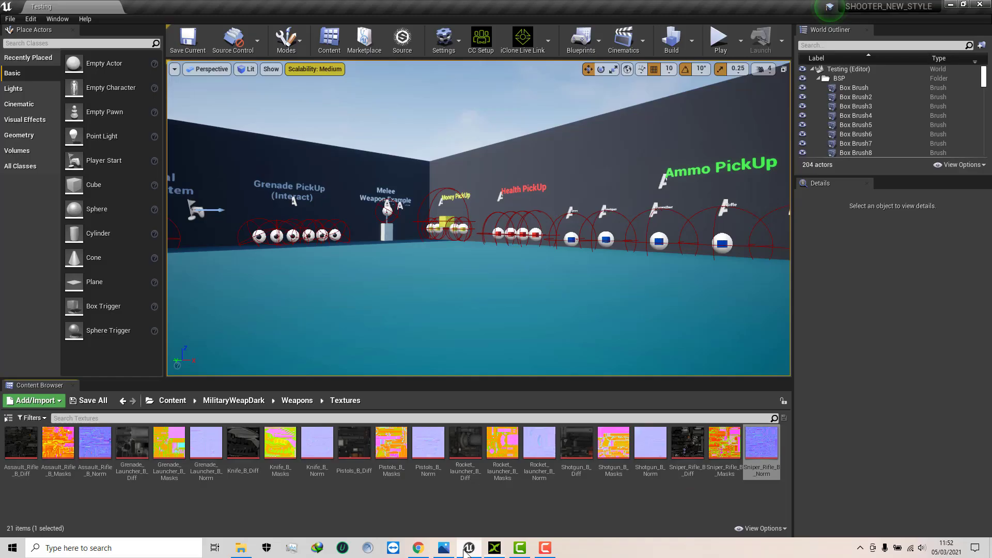
{"action": "left_click", "coordinate": [296, 401]}
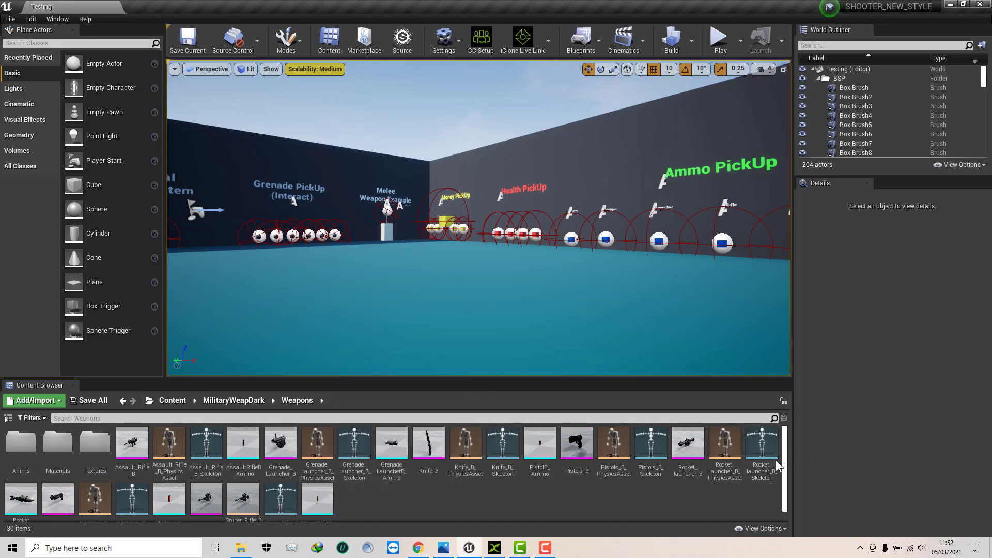
{"action": "scroll", "coordinate": [773, 468], "scroll_direction": "down", "scroll_amount": 1}
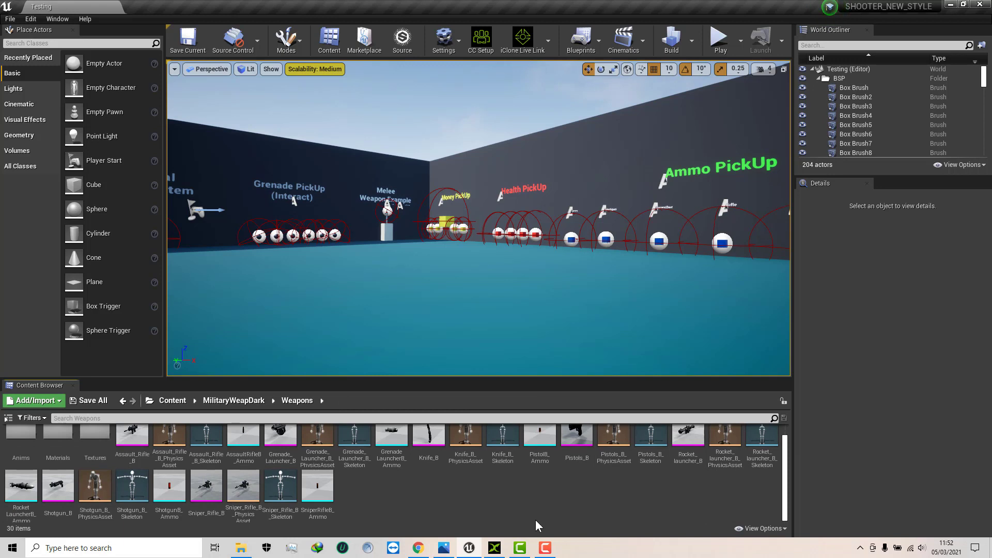
{"action": "right_click", "coordinate": [322, 491]}
{"action": "mouse_move", "coordinate": [388, 340]}
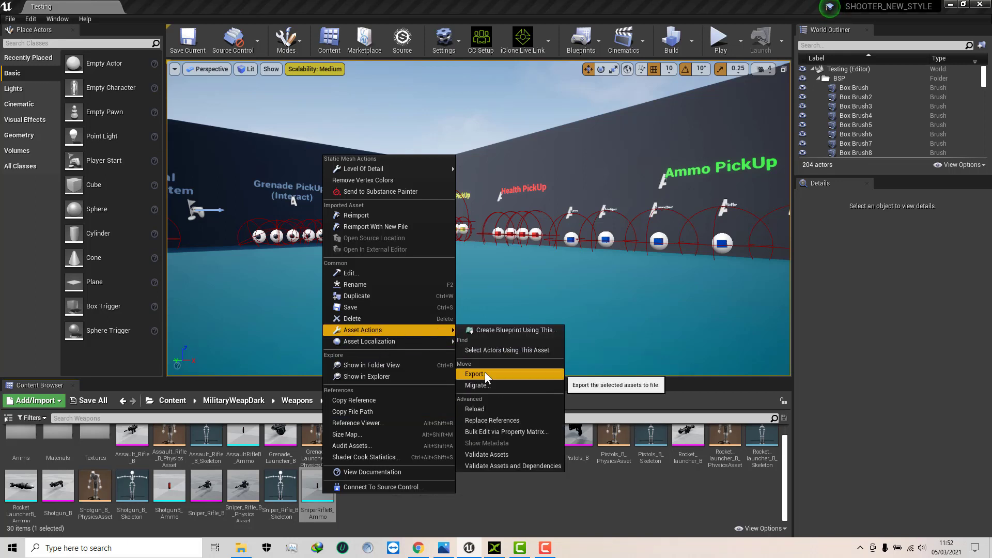
{"action": "left_click", "coordinate": [485, 373]}
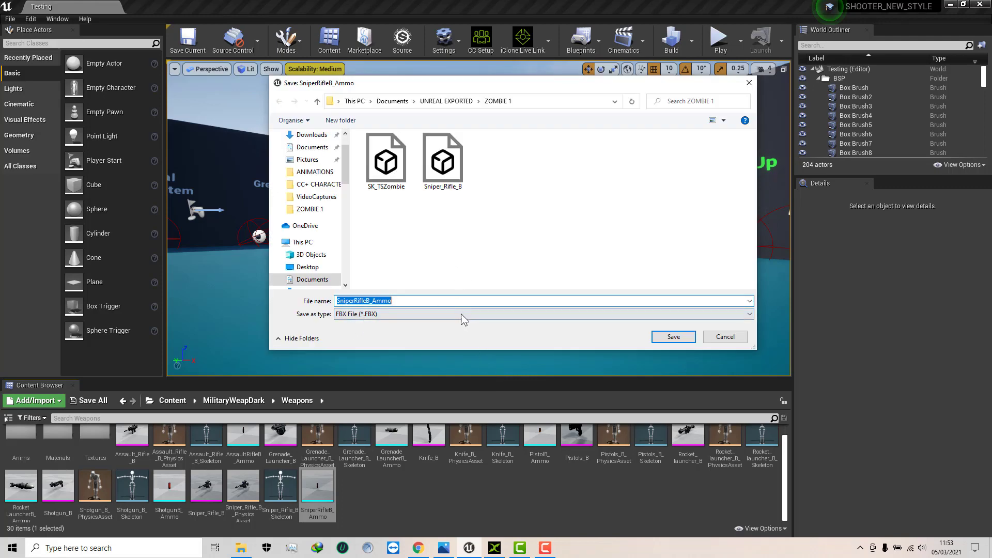
{"action": "left_click", "coordinate": [665, 337]}
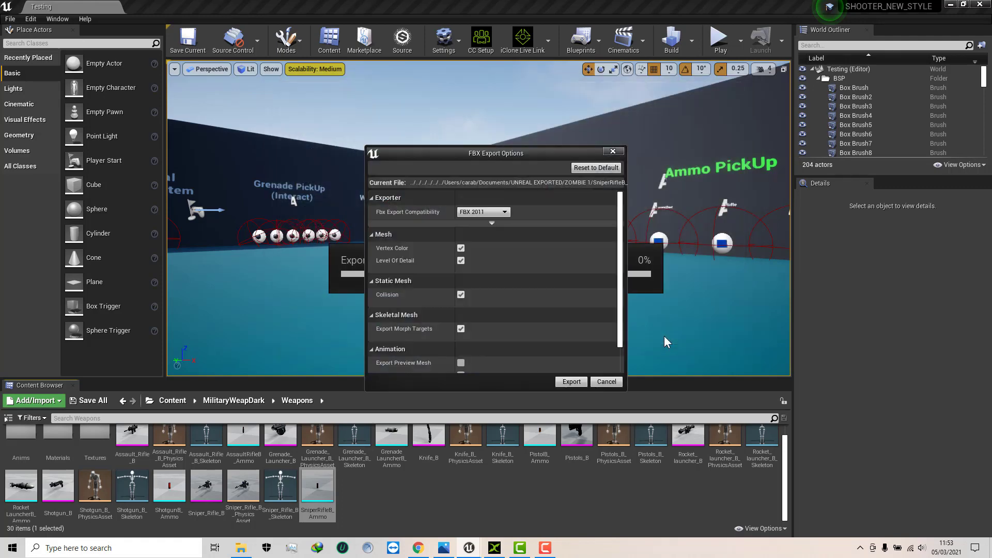
{"action": "left_click", "coordinate": [572, 381]}
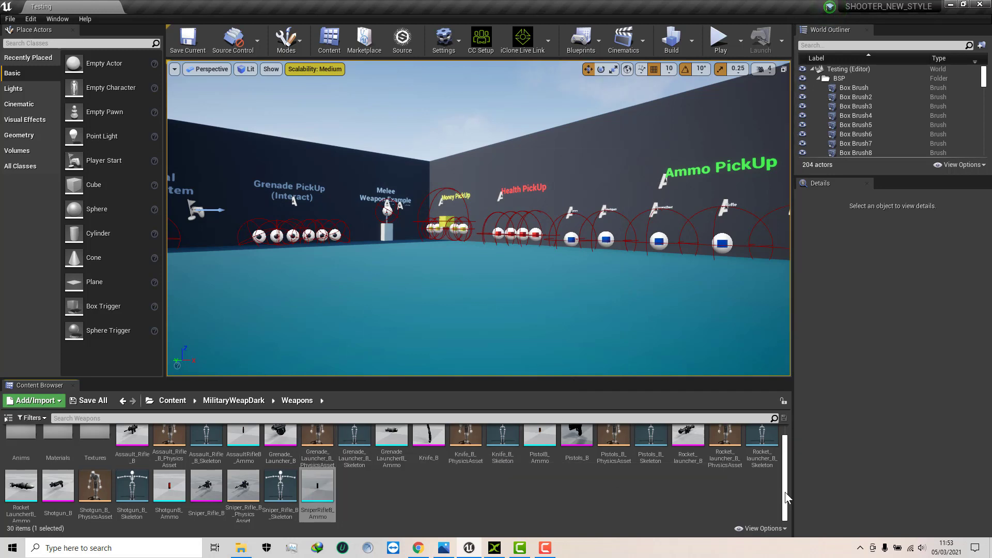
Check the Weapons Textures folder for a texture belonging to the sniper ammo
{"action": "scroll", "coordinate": [786, 491], "scroll_direction": "up", "scroll_amount": 1}
{"action": "left_click", "coordinate": [97, 444]}
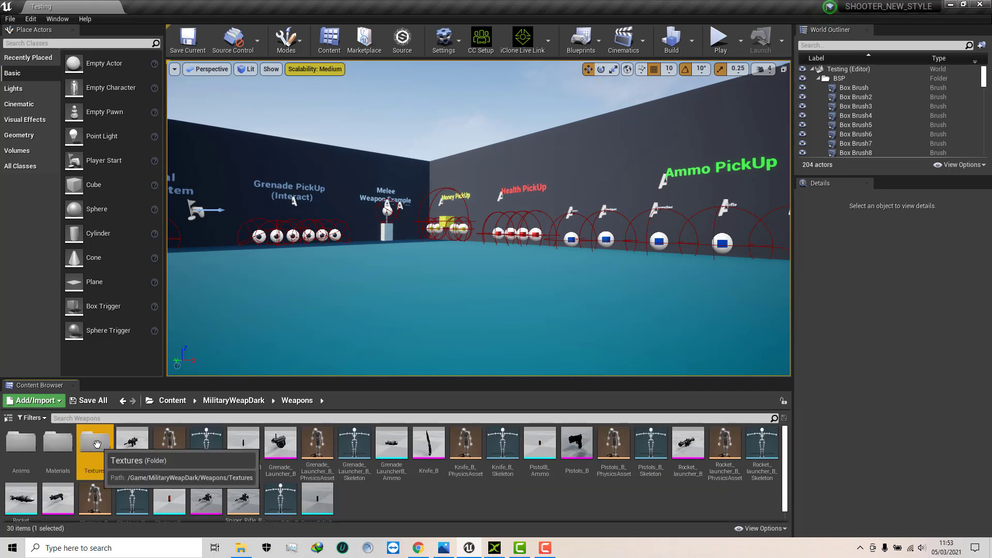
{"action": "double_click", "coordinate": [96, 444]}
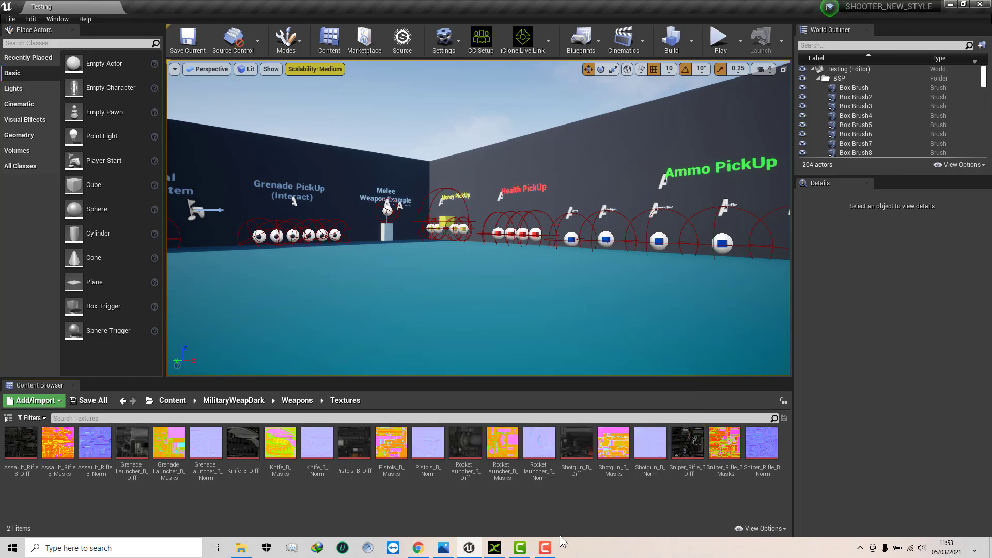
Switch to 3DXchange and import SniperRifleB_Ammo from the ZOMBIE 1 folder with the default FBX options, accepting the automatic resize
{"action": "left_click", "coordinate": [495, 548]}
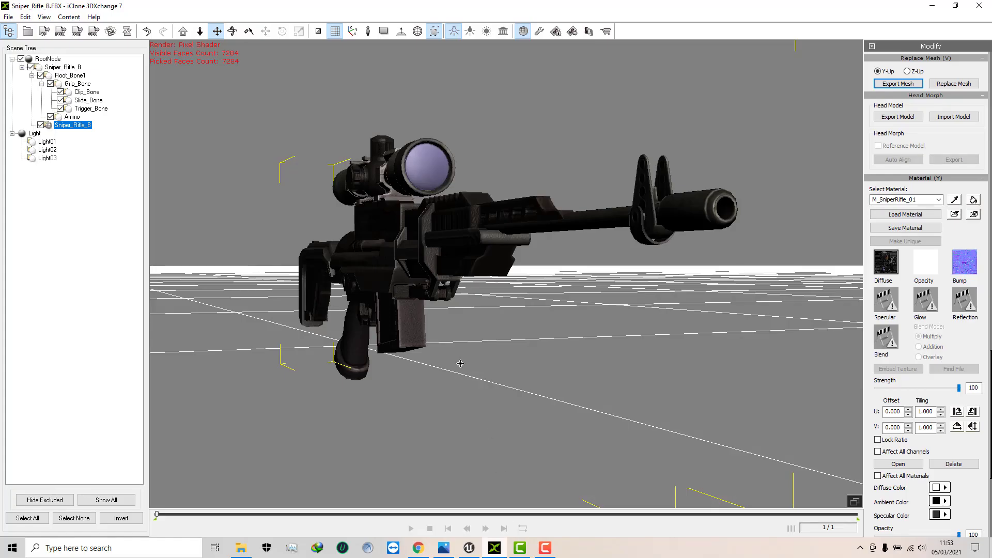
{"action": "left_click", "coordinate": [8, 17]}
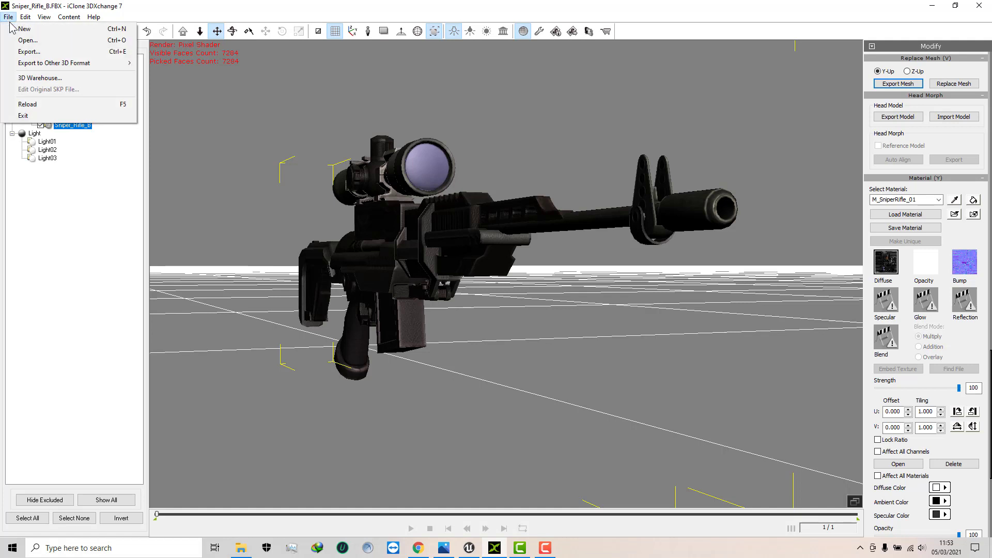
{"action": "left_click", "coordinate": [37, 41]}
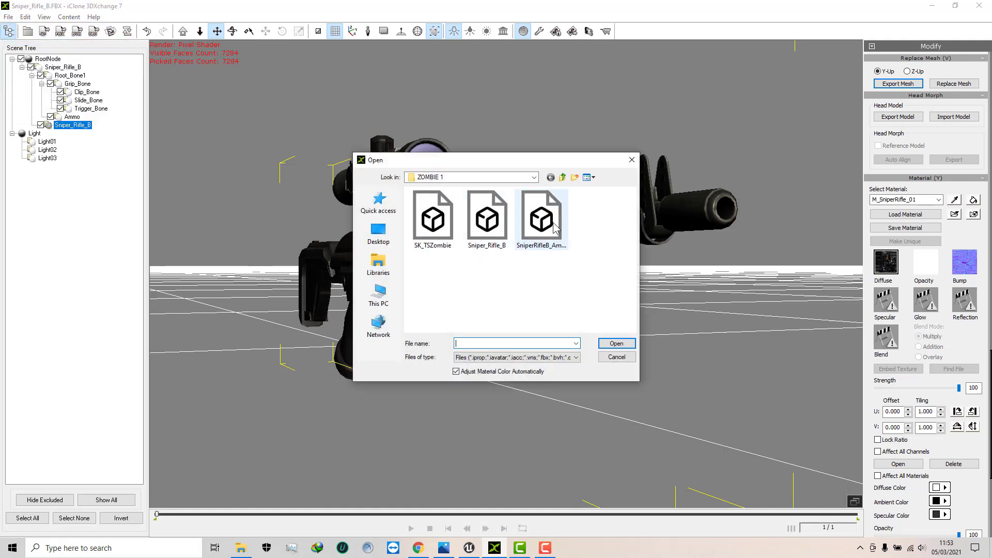
{"action": "left_click", "coordinate": [541, 217]}
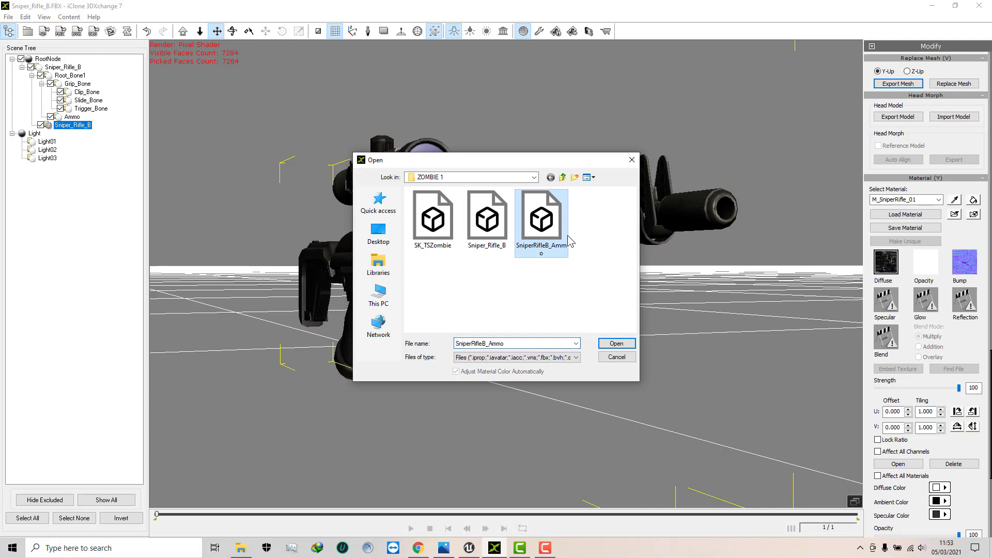
{"action": "left_click", "coordinate": [615, 345]}
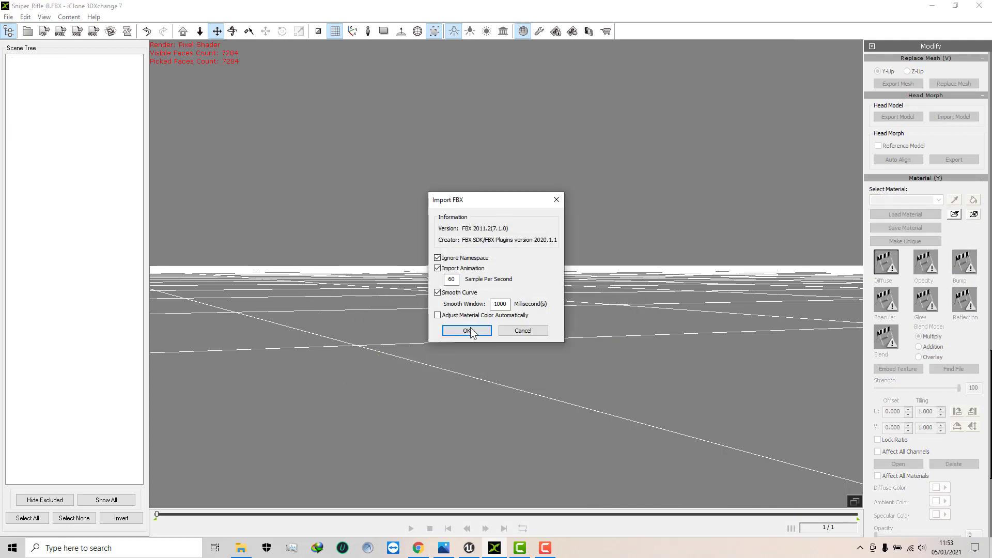
{"action": "left_click", "coordinate": [472, 330]}
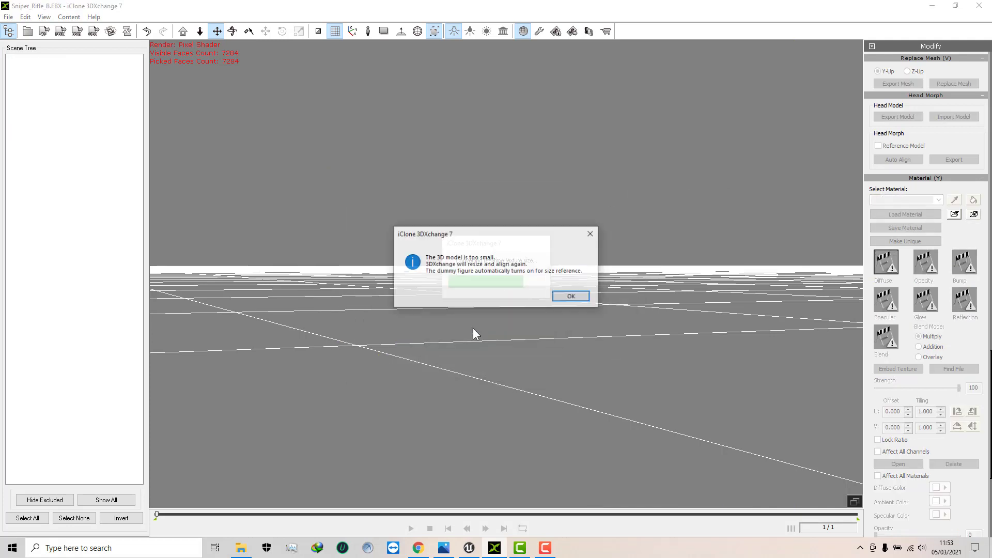
{"action": "left_click", "coordinate": [571, 297]}
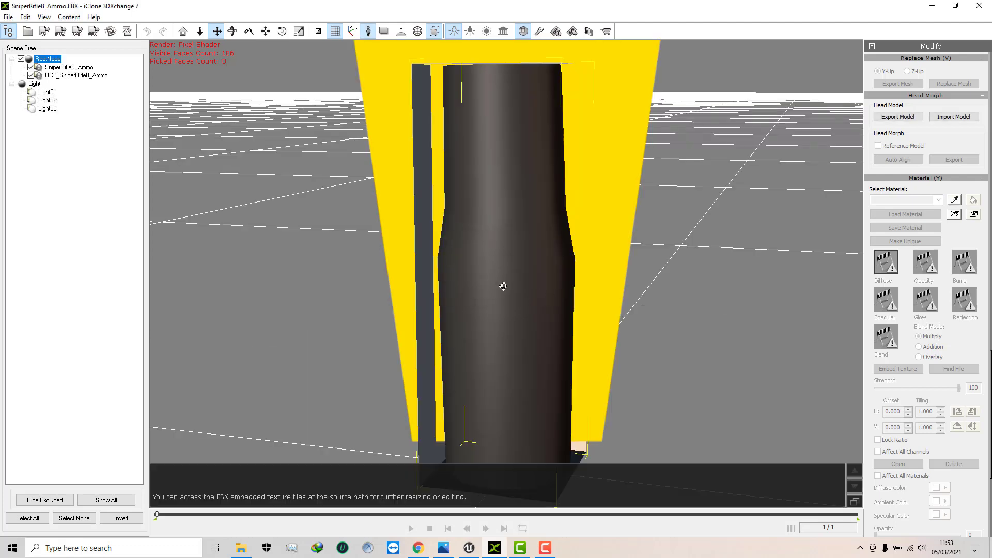
Examine the imported ammo model and its surroundings up close, from a distance and from several angles
{"action": "right_click_drag", "start_coordinate": [707, 276], "coordinate": [662, 276]}
{"action": "middle_click_drag", "start_coordinate": [661, 276], "coordinate": [648, 232]}
{"action": "right_click_drag", "start_coordinate": [648, 232], "coordinate": [505, 259]}
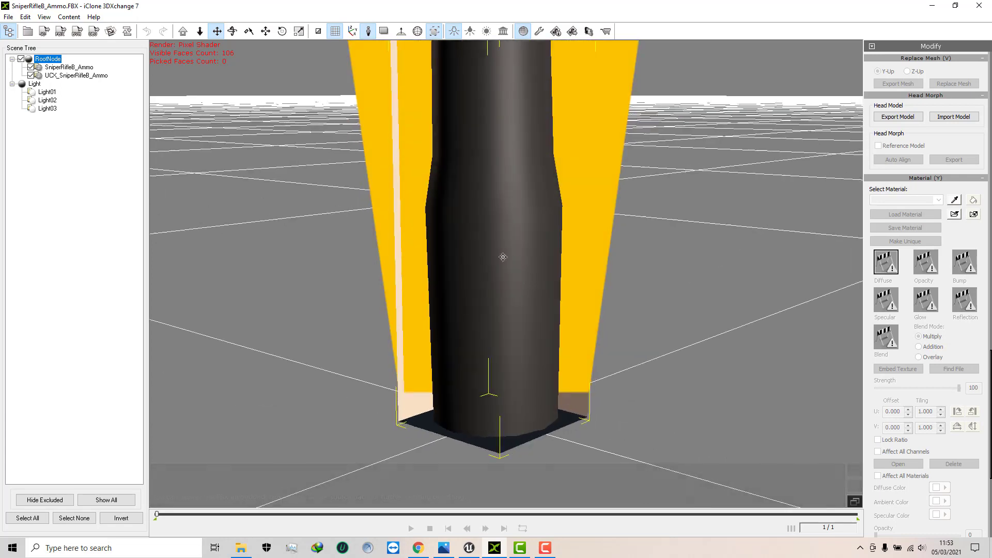
{"action": "scroll", "coordinate": [269, 180], "scroll_direction": "down", "scroll_amount": 5}
{"action": "scroll", "coordinate": [276, 209], "scroll_direction": "up", "scroll_amount": 2}
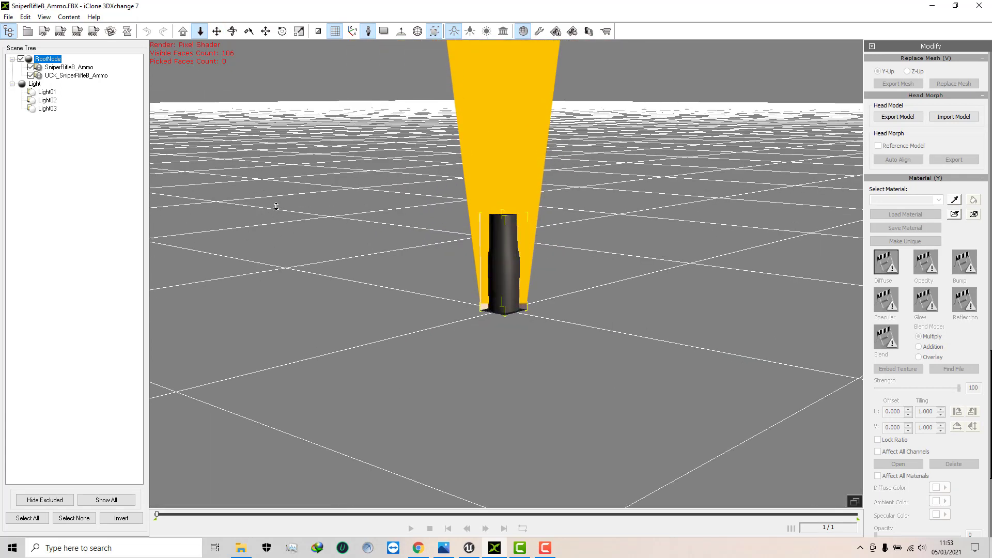
{"action": "right_click_drag", "start_coordinate": [276, 209], "coordinate": [456, 435]}
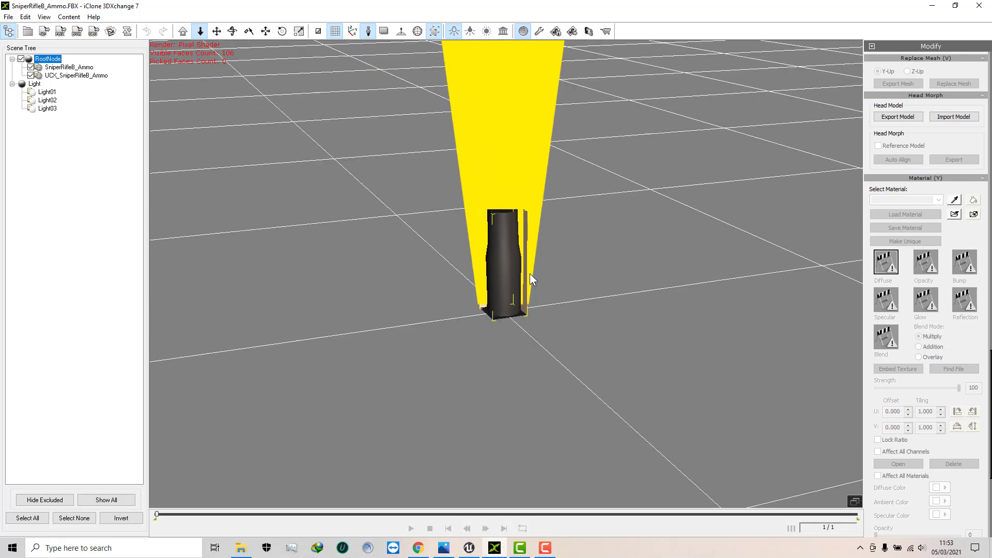
{"action": "right_click_drag", "start_coordinate": [498, 358], "coordinate": [485, 336]}
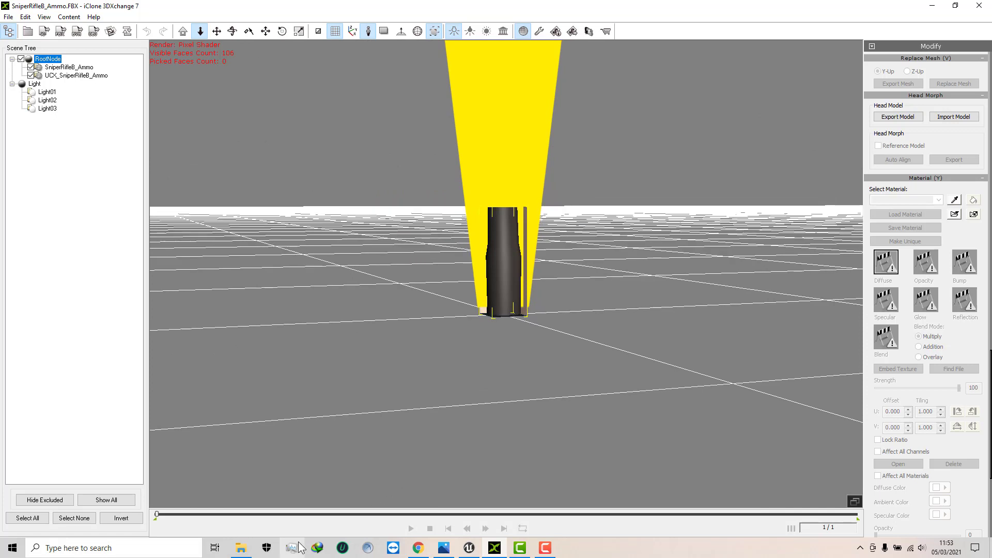
Switch to Unreal, look through the Weapons folder's assets, and go up to the top-level Content folder
{"action": "left_click", "coordinate": [469, 549]}
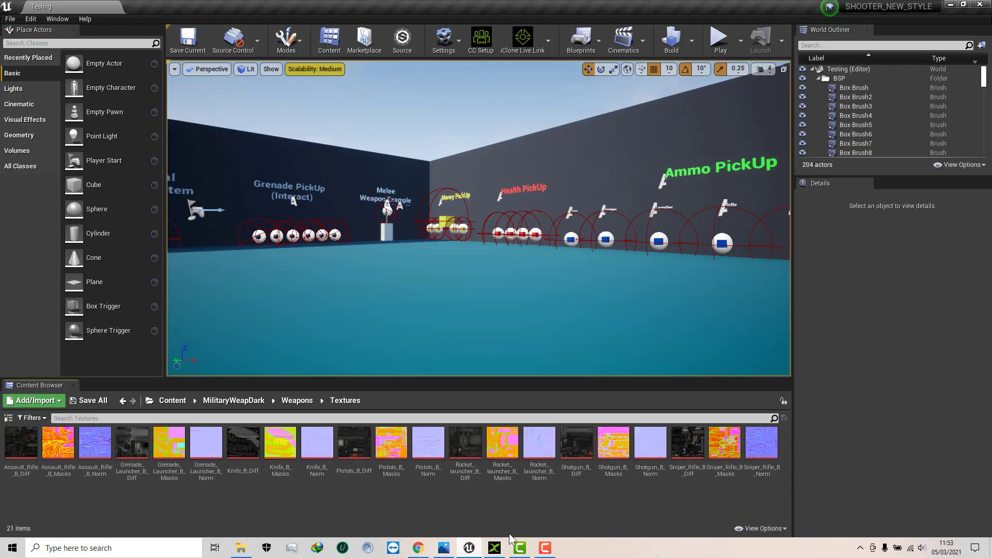
{"action": "left_click", "coordinate": [303, 405]}
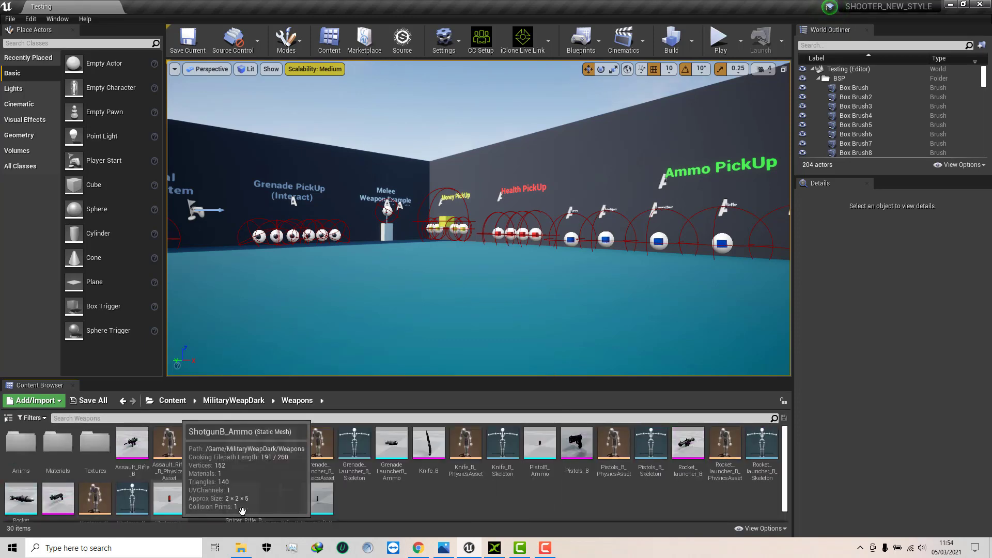
{"action": "scroll", "coordinate": [788, 494], "scroll_direction": "down", "scroll_amount": 1}
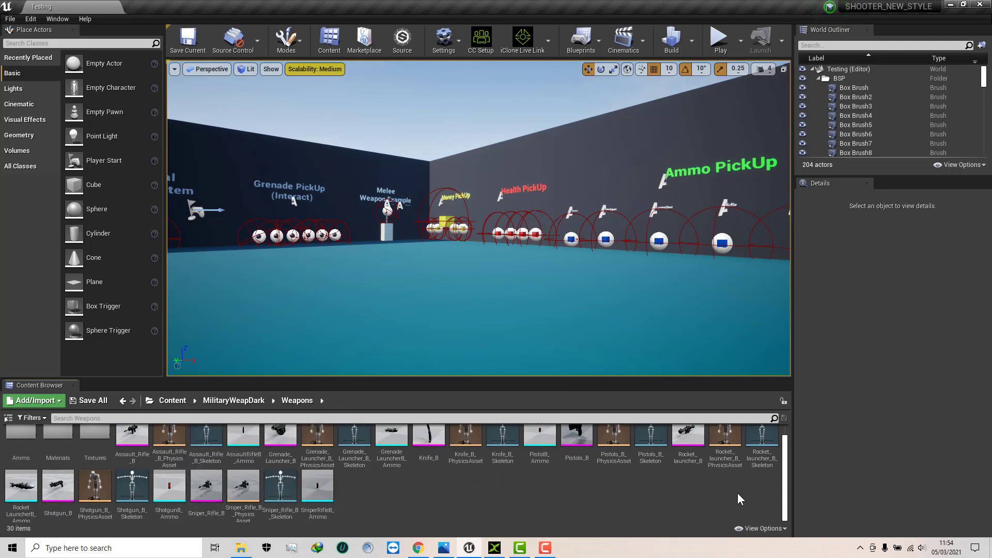
{"action": "scroll", "coordinate": [784, 499], "scroll_direction": "up", "scroll_amount": 1}
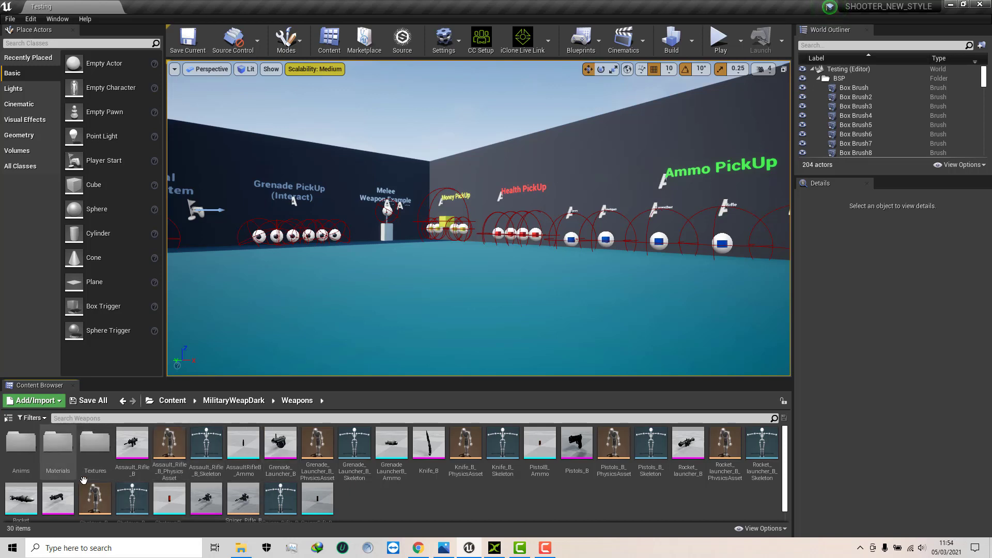
{"action": "left_click", "coordinate": [230, 404]}
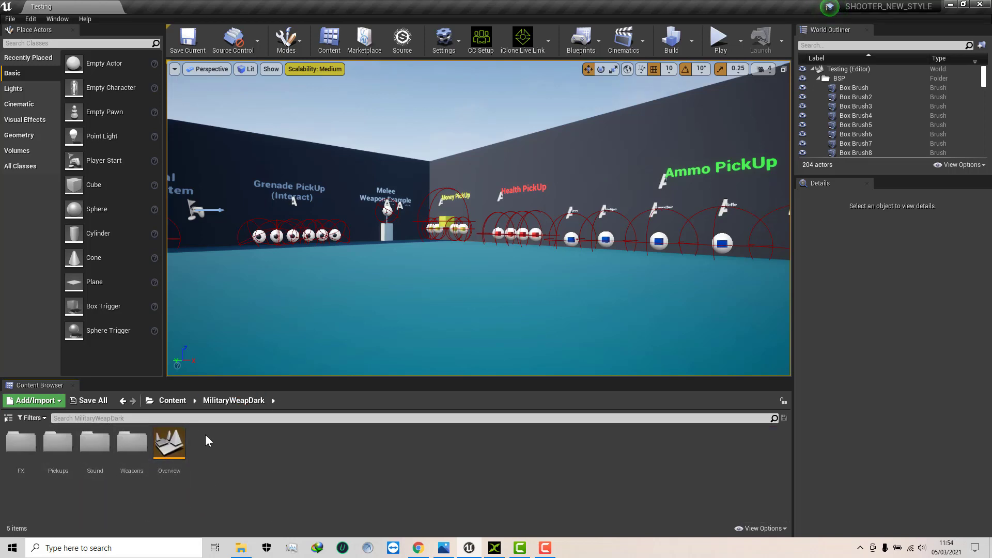
{"action": "left_click", "coordinate": [174, 401]}
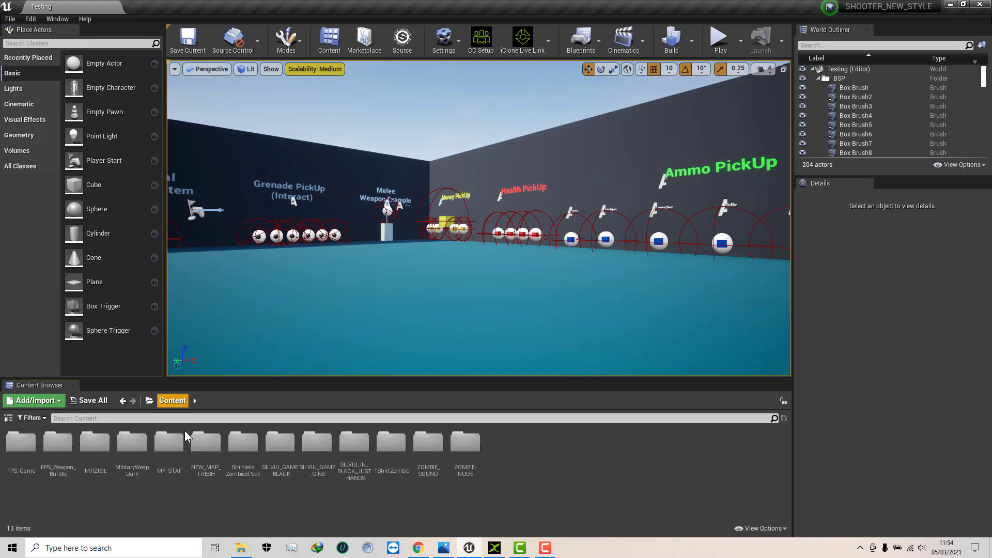